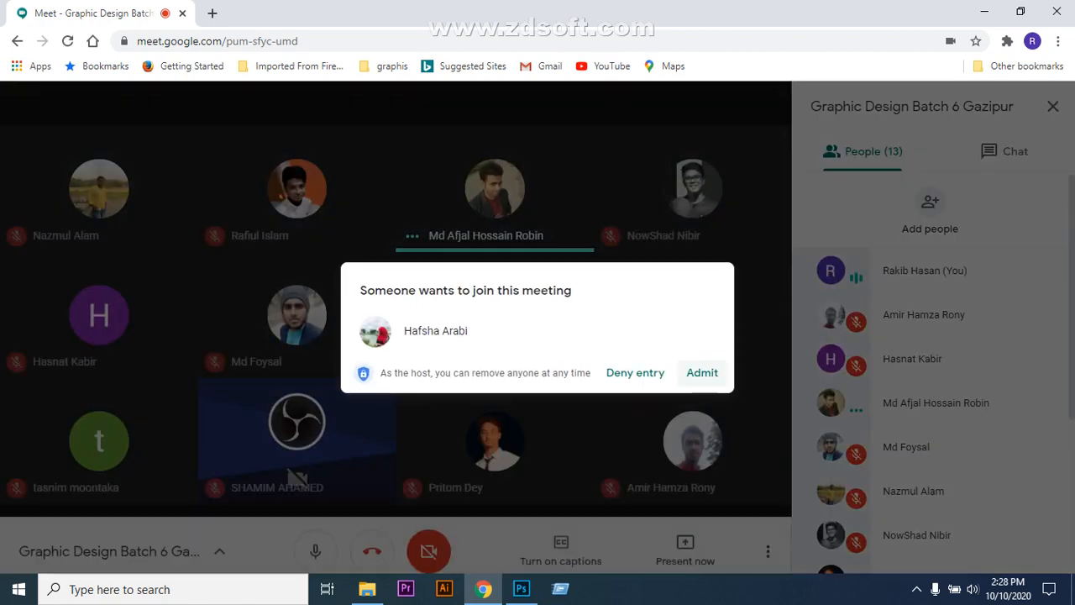
- Admit the two people waiting to join the Google Meet meeting
{"action": "left_click", "coordinate": [703, 373]}
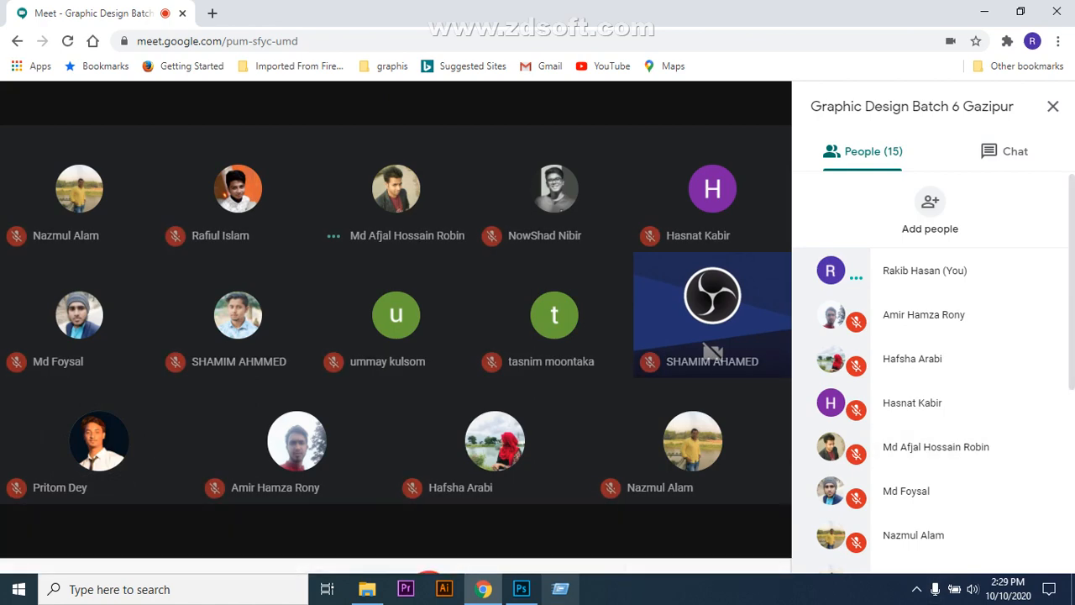
{"action": "mouse_move", "coordinate": [521, 589]}
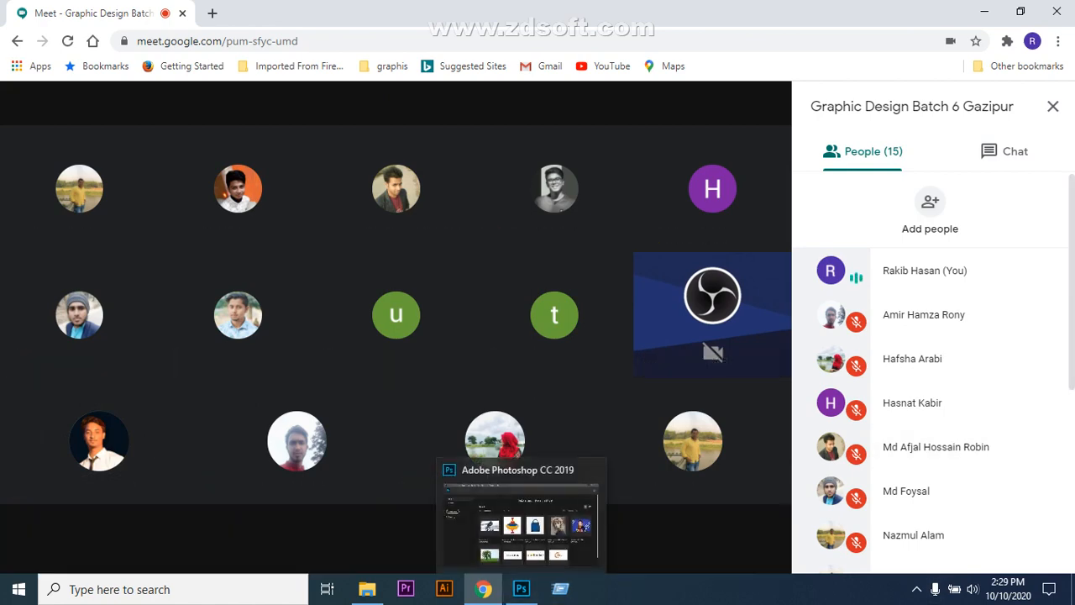
{"action": "left_click", "coordinate": [520, 521]}
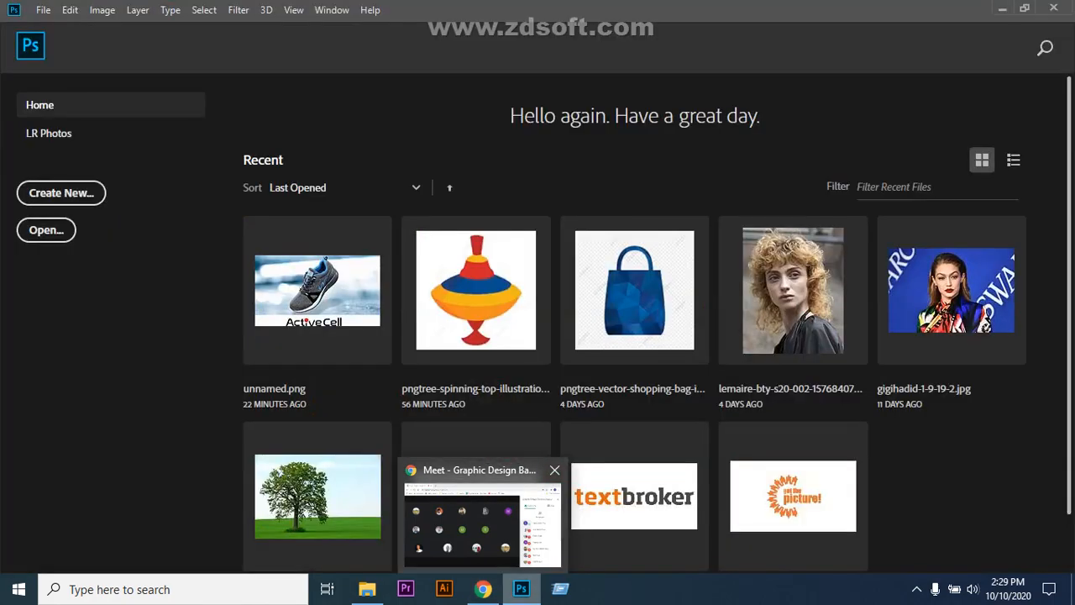
{"action": "left_click", "coordinate": [483, 589]}
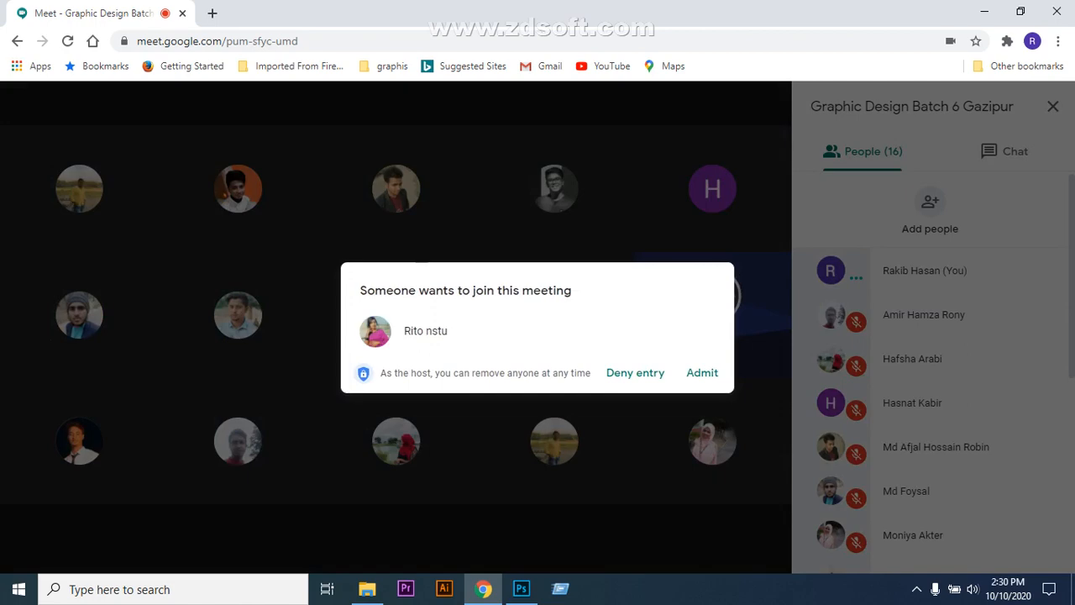
{"action": "left_click", "coordinate": [702, 373]}
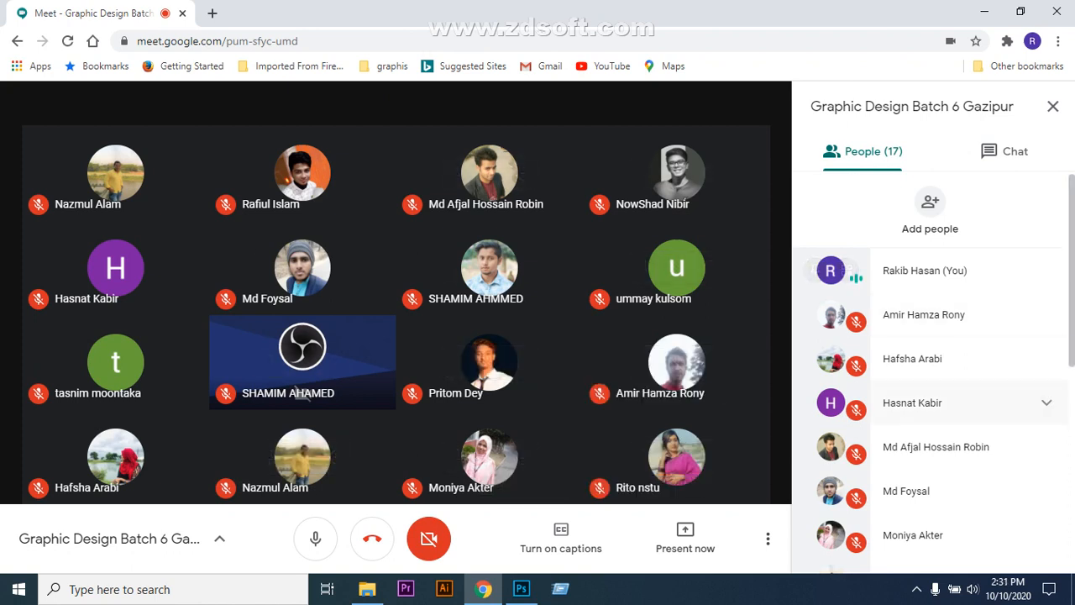
{"action": "left_click", "coordinate": [917, 589]}
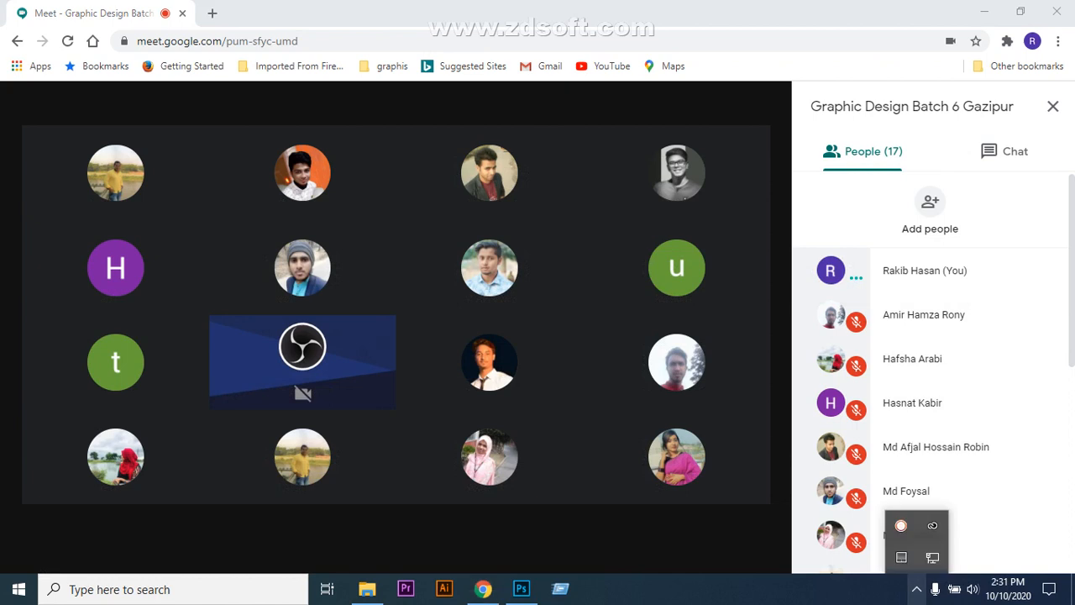
{"action": "left_click", "coordinate": [916, 589]}
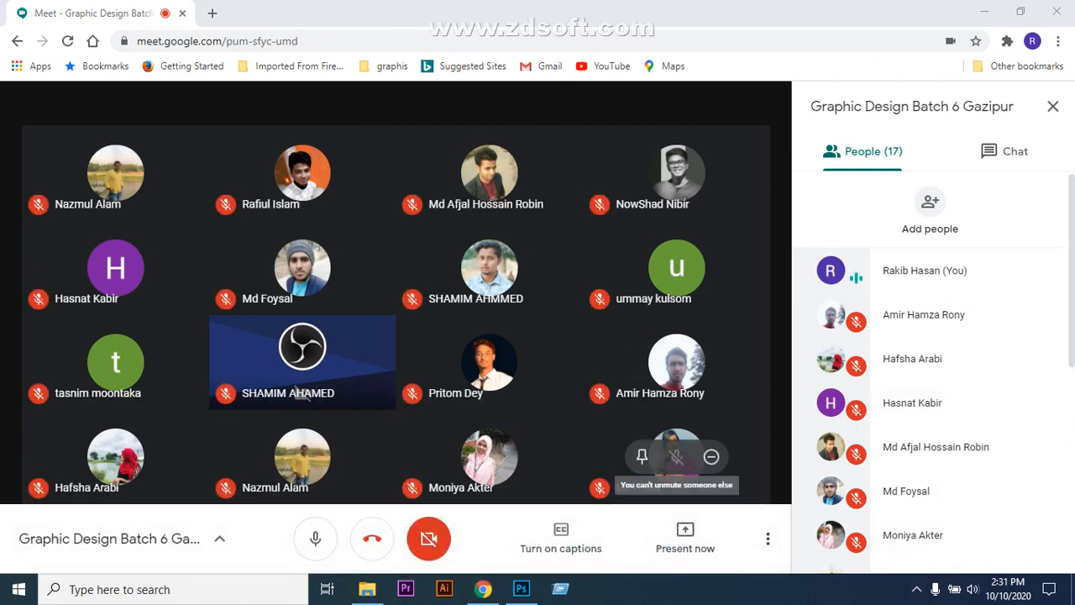
- Switch to Photoshop and open the recent pngtree spinning-top illustration
{"action": "left_click", "coordinate": [522, 589]}
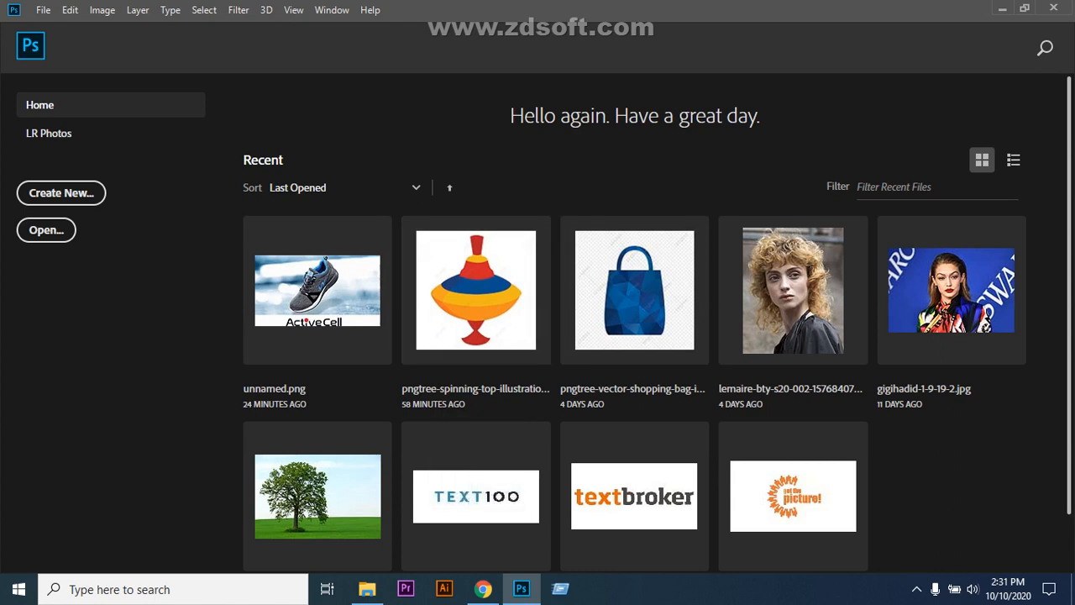
{"action": "left_click", "coordinate": [475, 290]}
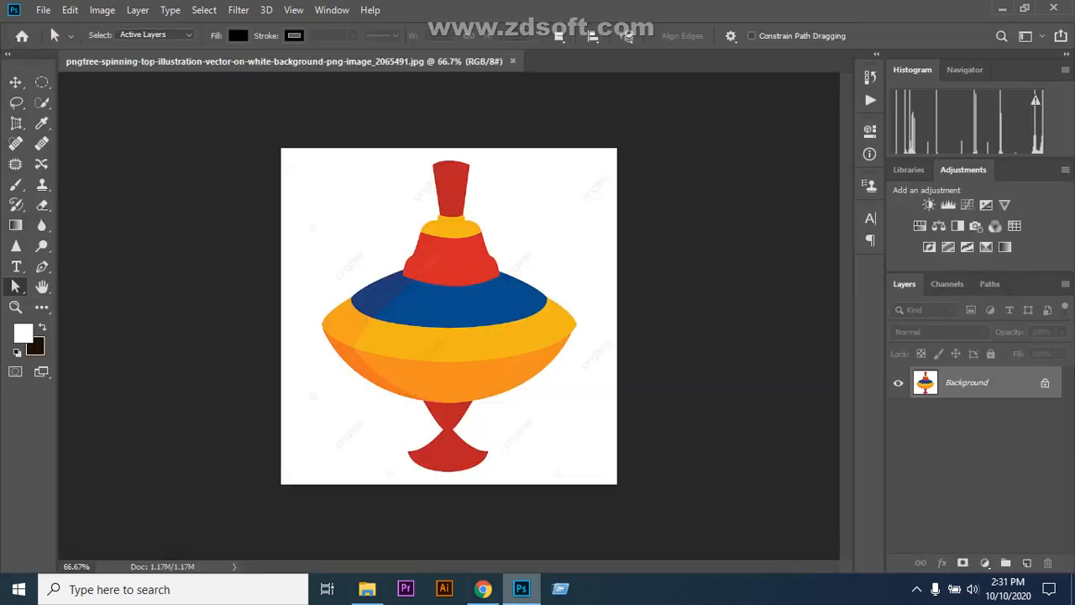
- Return to Google Meet, present the Photoshop window to the meeting, and hide the sharing notice
{"action": "left_click", "coordinate": [483, 589]}
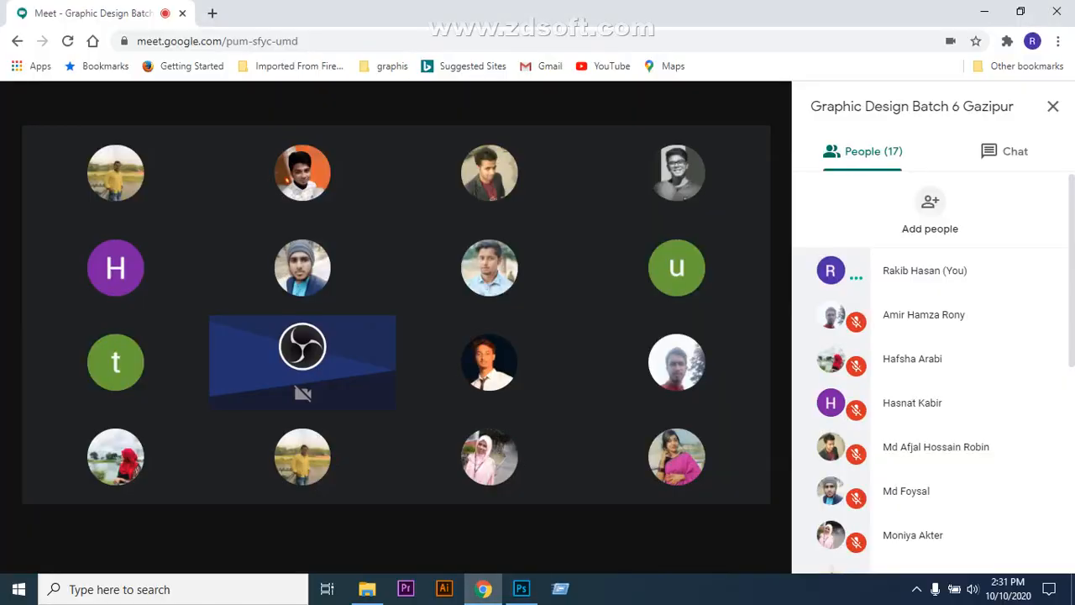
{"action": "left_click", "coordinate": [685, 537]}
{"action": "left_click", "coordinate": [652, 431]}
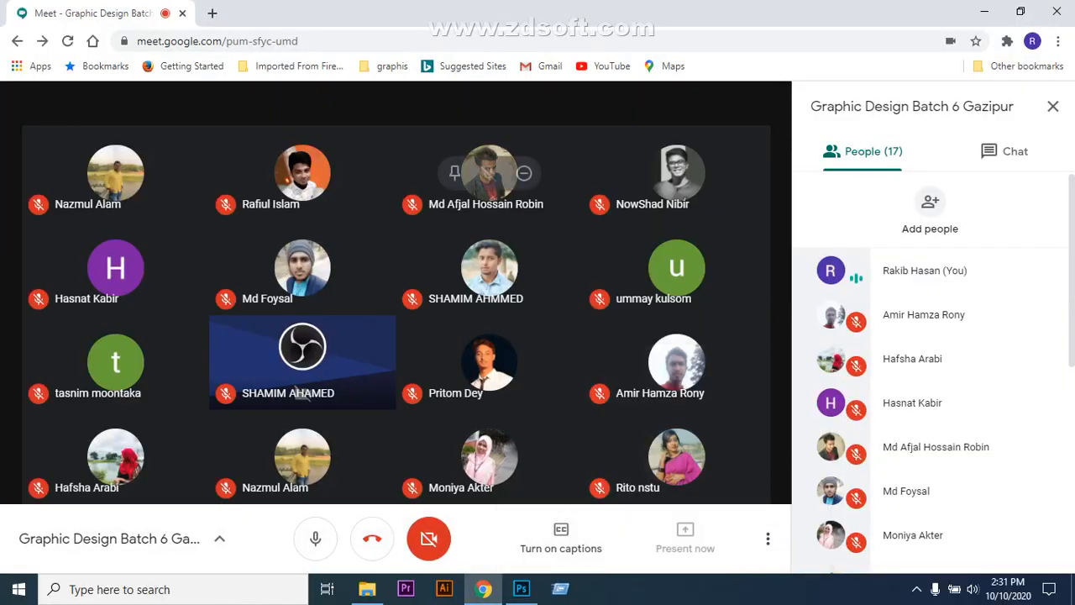
{"action": "left_click", "coordinate": [524, 160]}
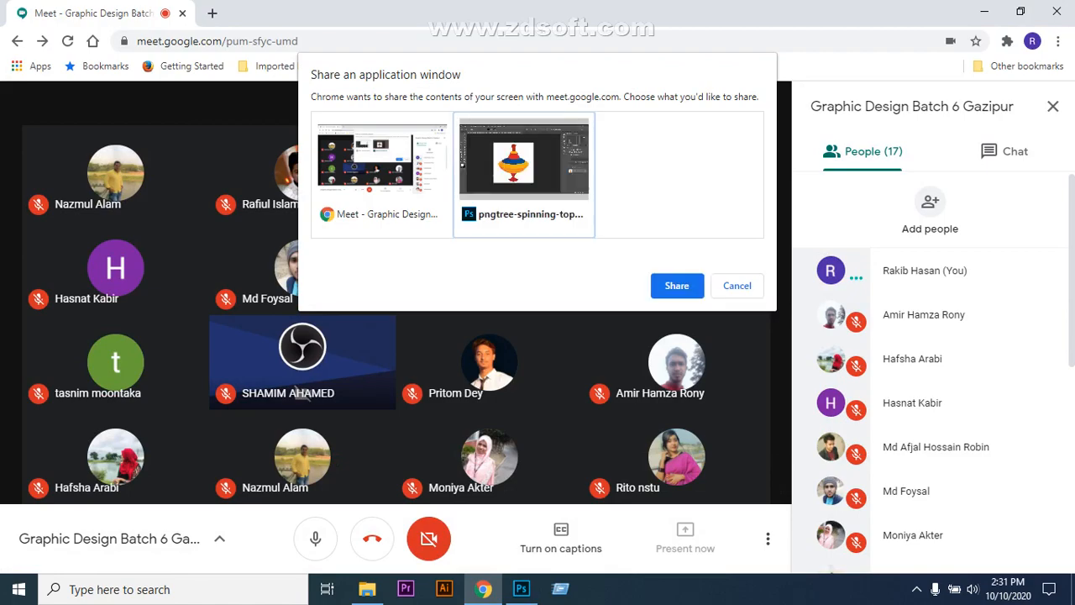
{"action": "left_click", "coordinate": [677, 286]}
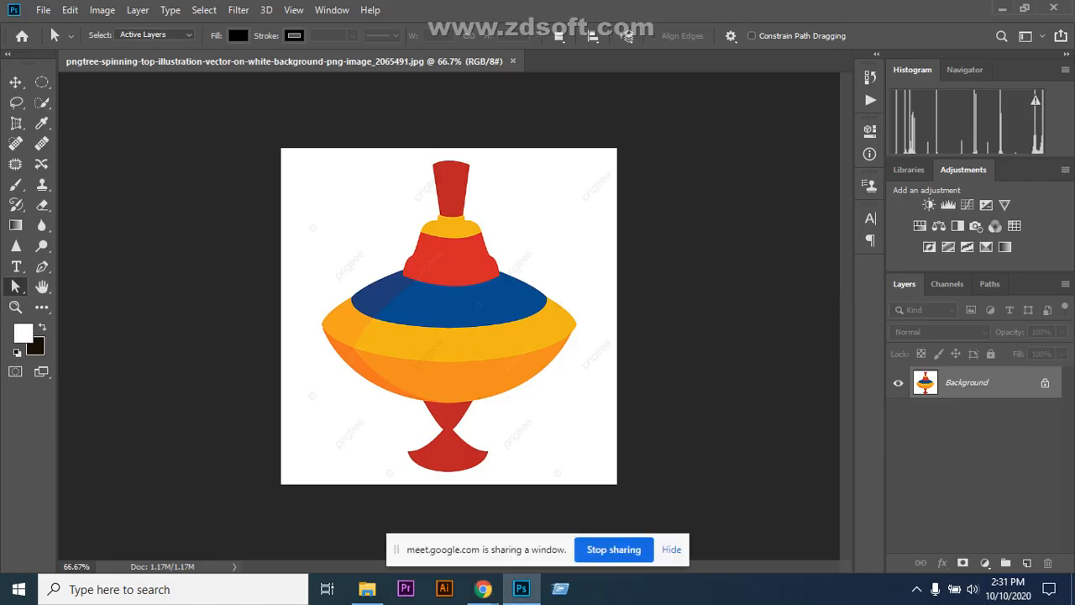
{"action": "left_click", "coordinate": [671, 549]}
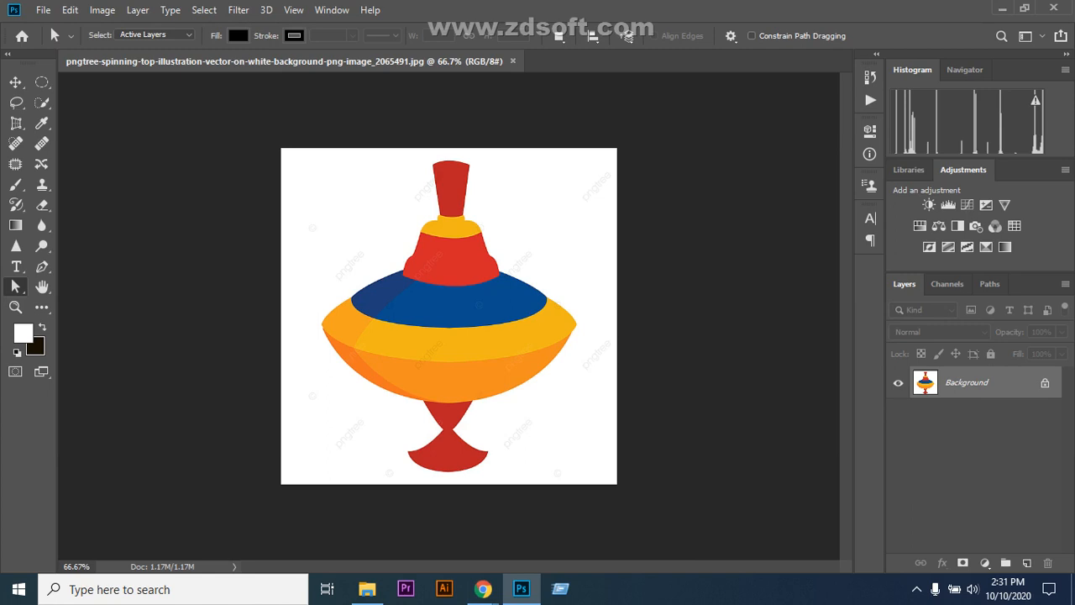
- Unlock the Background layer, duplicate it, and lock the original layer beneath the copy
{"action": "left_click", "coordinate": [1045, 383]}
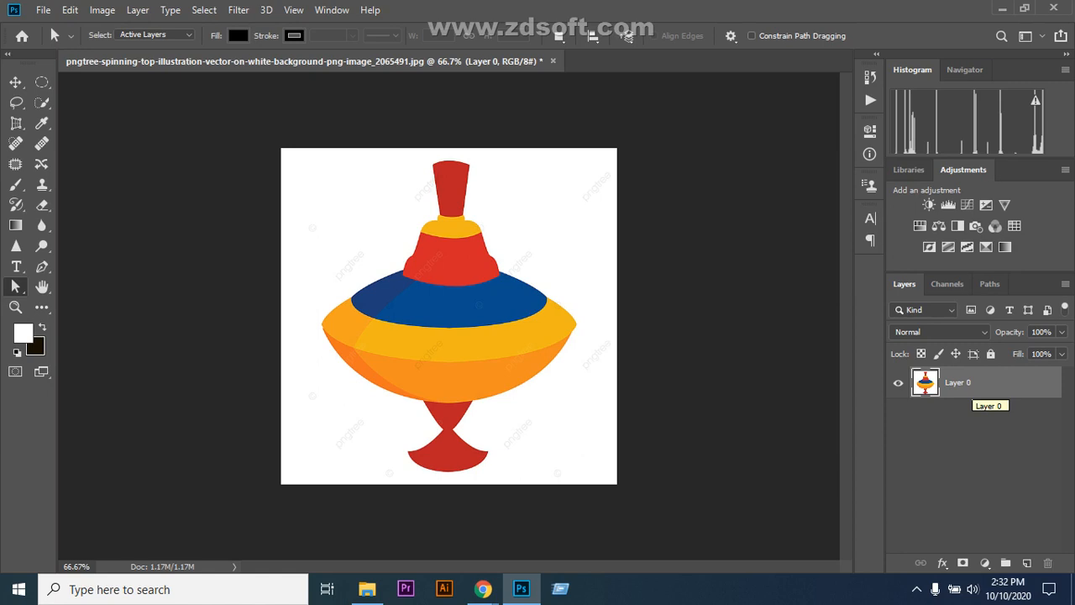
{"action": "key", "text": "ctrl+j"}
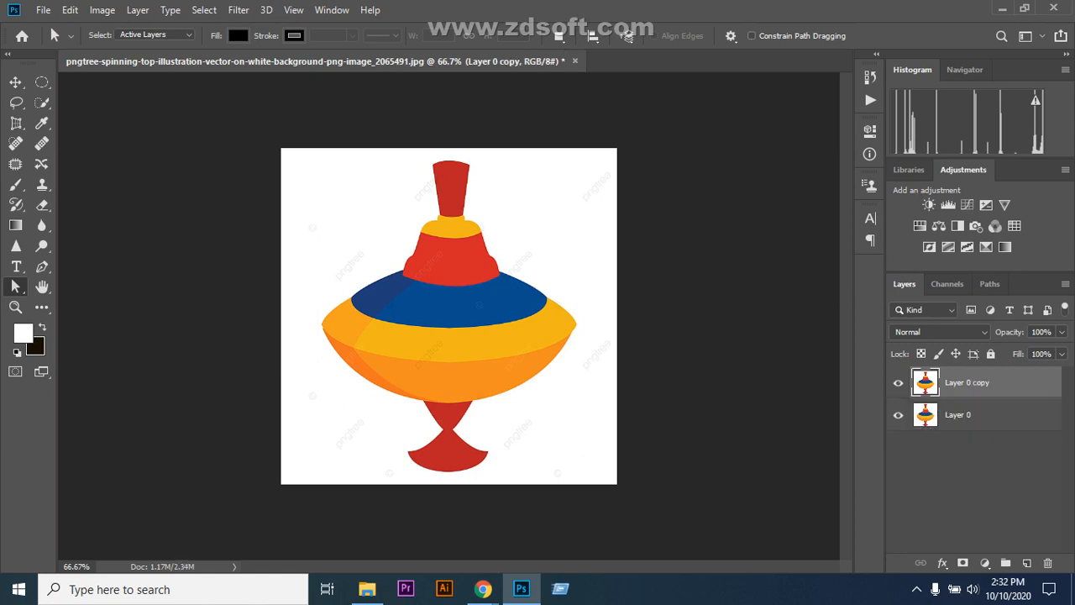
{"action": "left_click", "coordinate": [974, 415]}
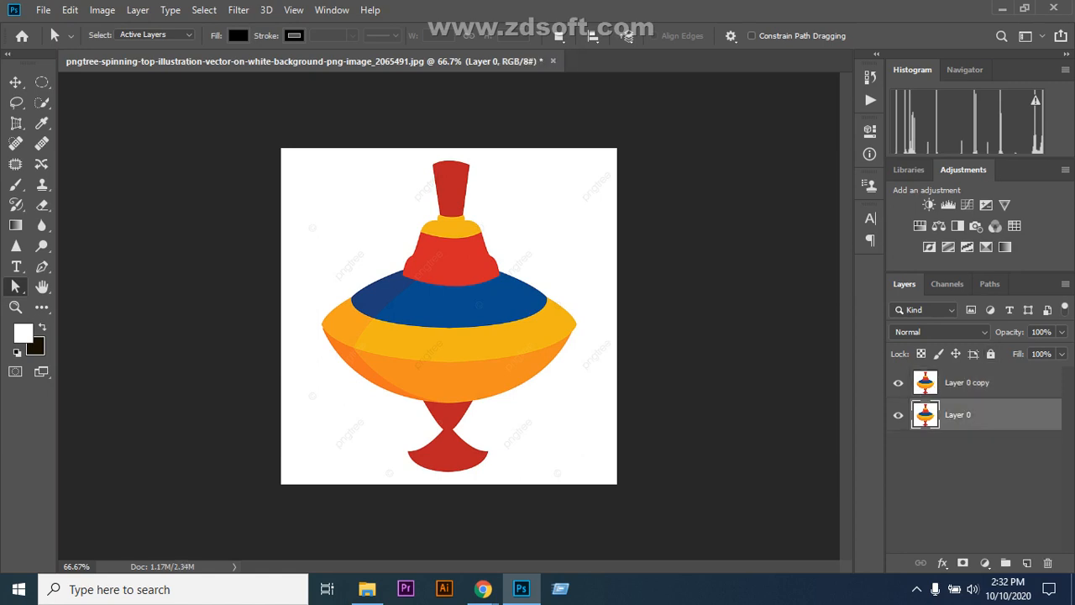
{"action": "left_click", "coordinate": [991, 353]}
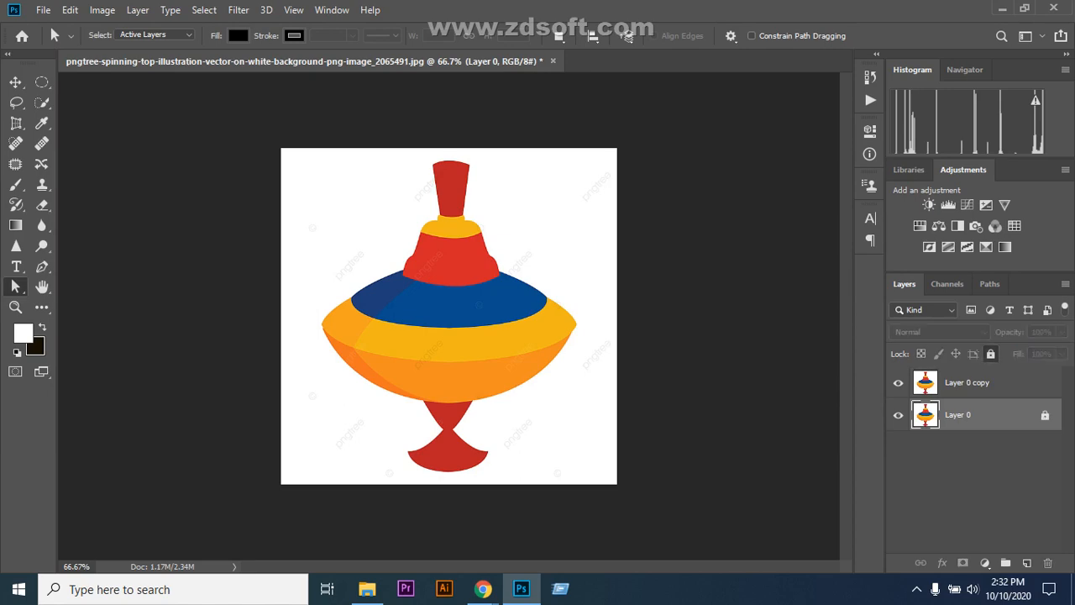
- Switch to Google Meet, admit the waiting participant, and return to Photoshop
{"action": "mouse_move", "coordinate": [483, 589]}
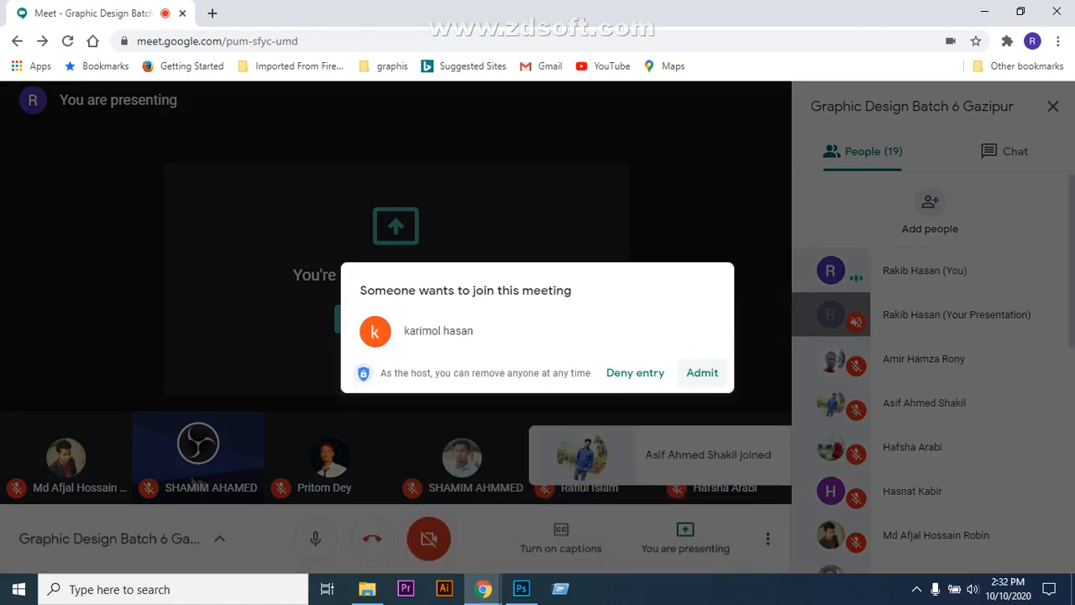
{"action": "left_click", "coordinate": [702, 373]}
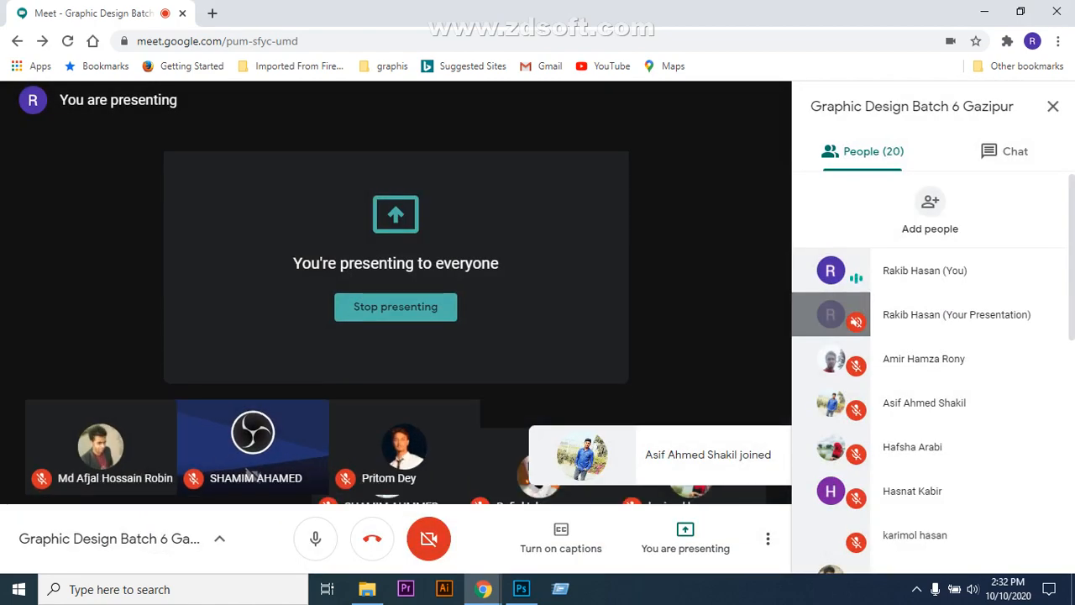
{"action": "left_click", "coordinate": [522, 589]}
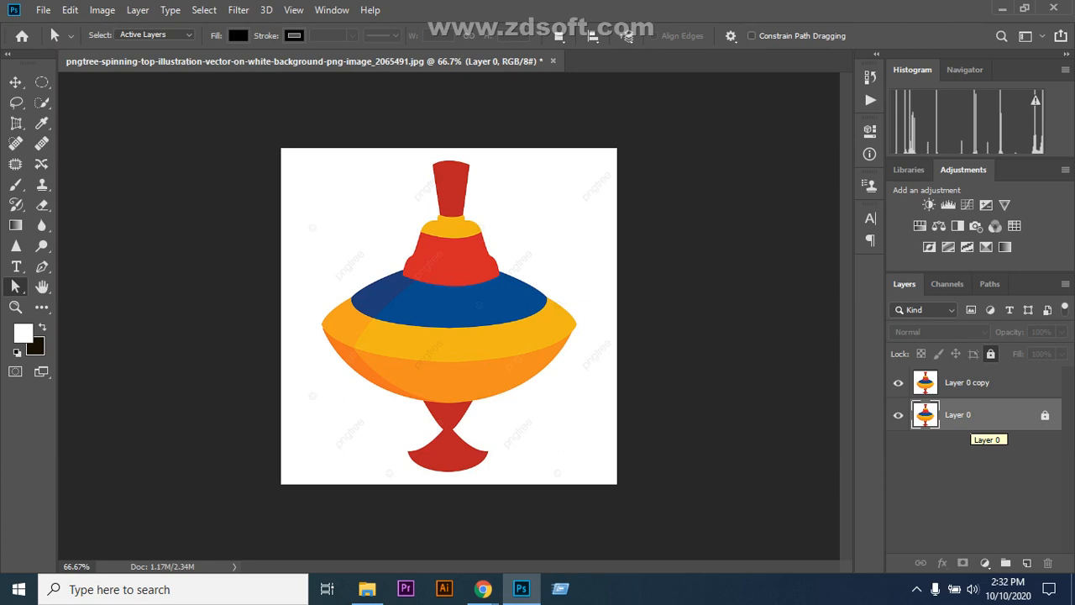
- Hide the locked Layer 0 and make Layer 0 copy the active layer
{"action": "left_click", "coordinate": [898, 415]}
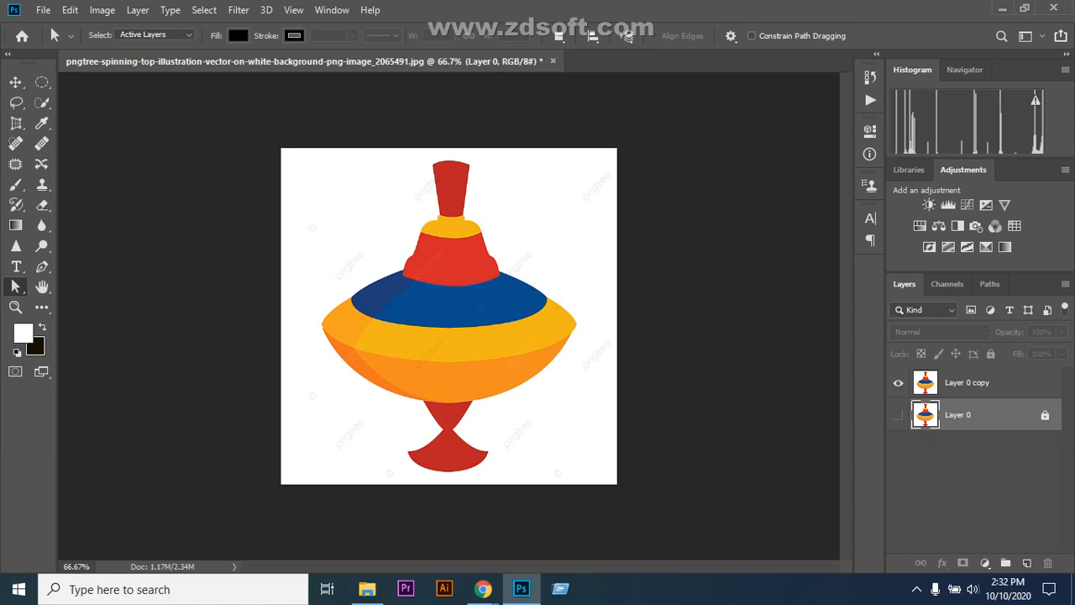
{"action": "left_click", "coordinate": [967, 383]}
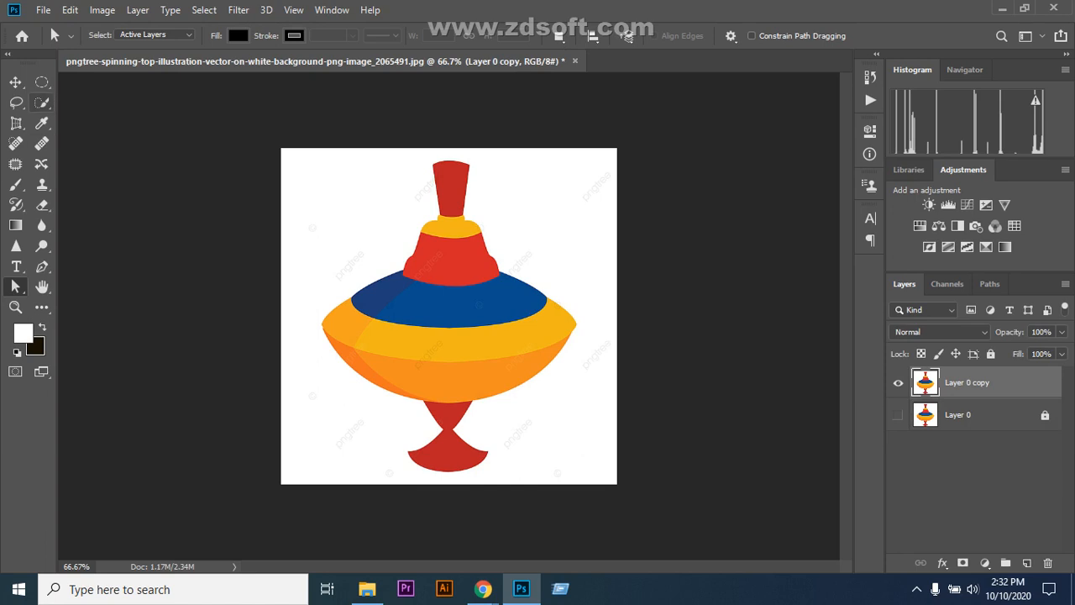
- Select the white background along the left side of the spinning top with the Quick Selection tool at brush size 90
{"action": "left_click", "coordinate": [41, 102]}
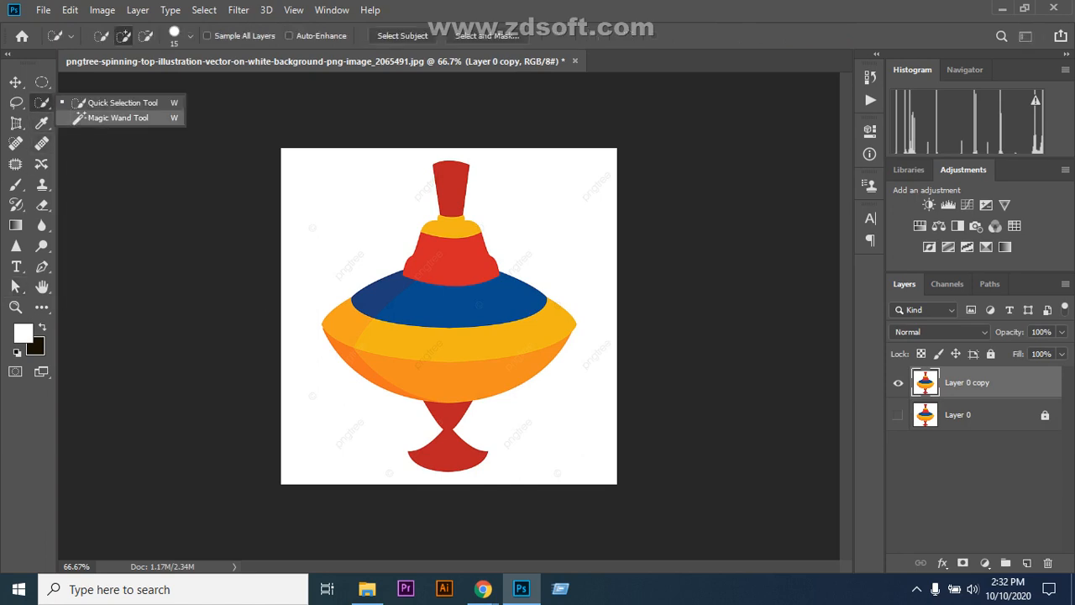
{"action": "left_click", "coordinate": [123, 102]}
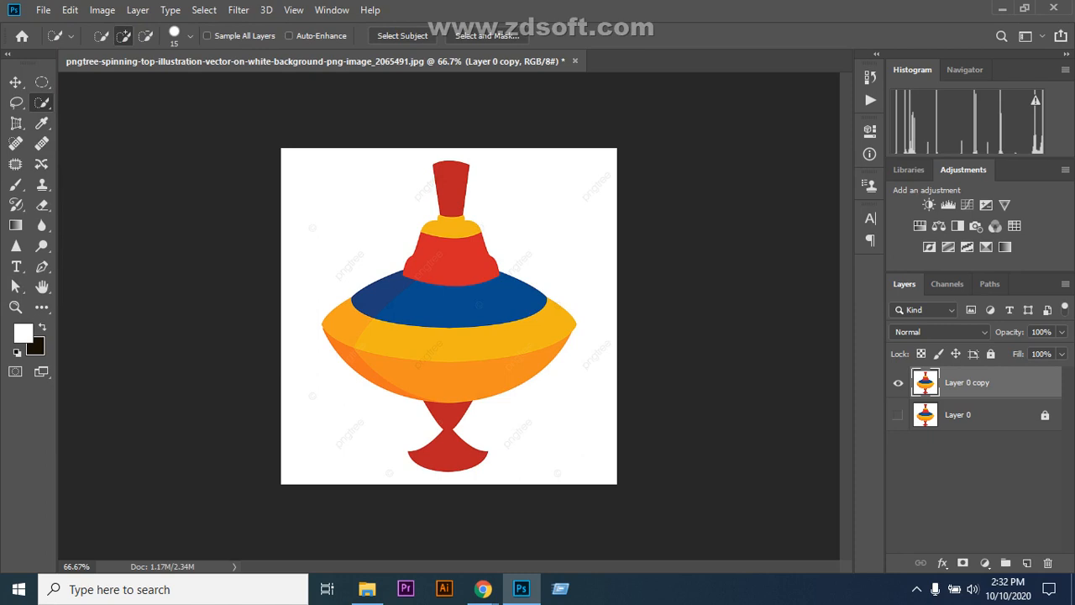
{"action": "key", "text": "bracketleft"}
{"action": "key", "text": "bracketleft"}
{"action": "key", "text": "bracketleft"}
{"action": "key", "text": "bracketright"}
{"action": "key", "text": "bracketright"}
{"action": "key", "text": "bracketright"}
{"action": "key", "text": "bracketright"}
{"action": "key", "text": "bracketright"}
{"action": "left_click", "coordinate": [351, 228]}
{"action": "left_click_drag", "start_coordinate": [309, 339], "coordinate": [379, 444]}
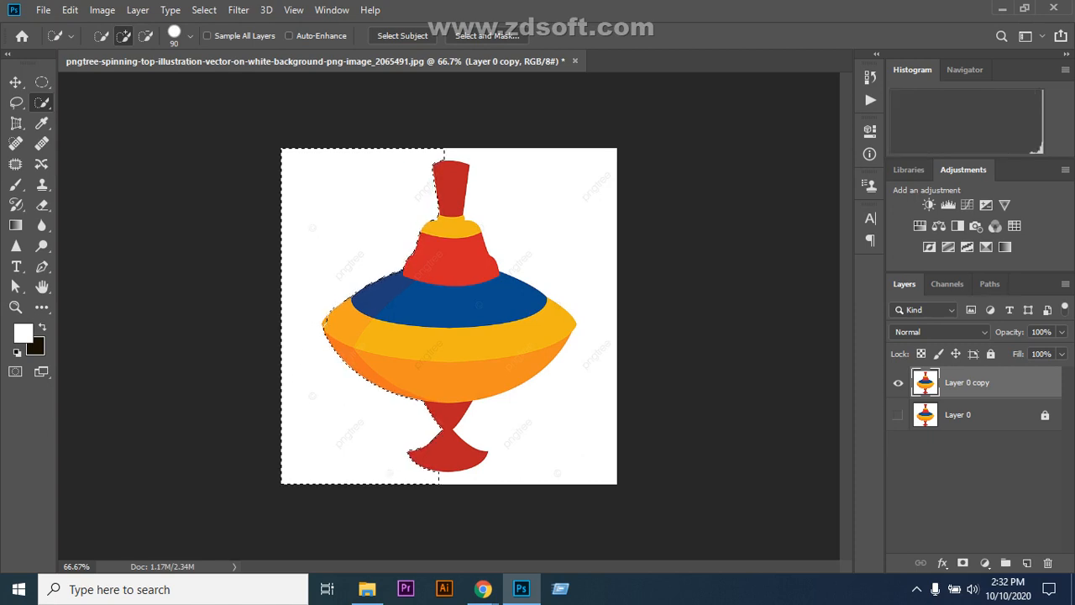
- Extend the selection to the rest of the white background with brush size 25 and invert the selected area's colours
{"action": "key", "text": "bracketleft"}
{"action": "key", "text": "bracketleft"}
{"action": "key", "text": "bracketleft"}
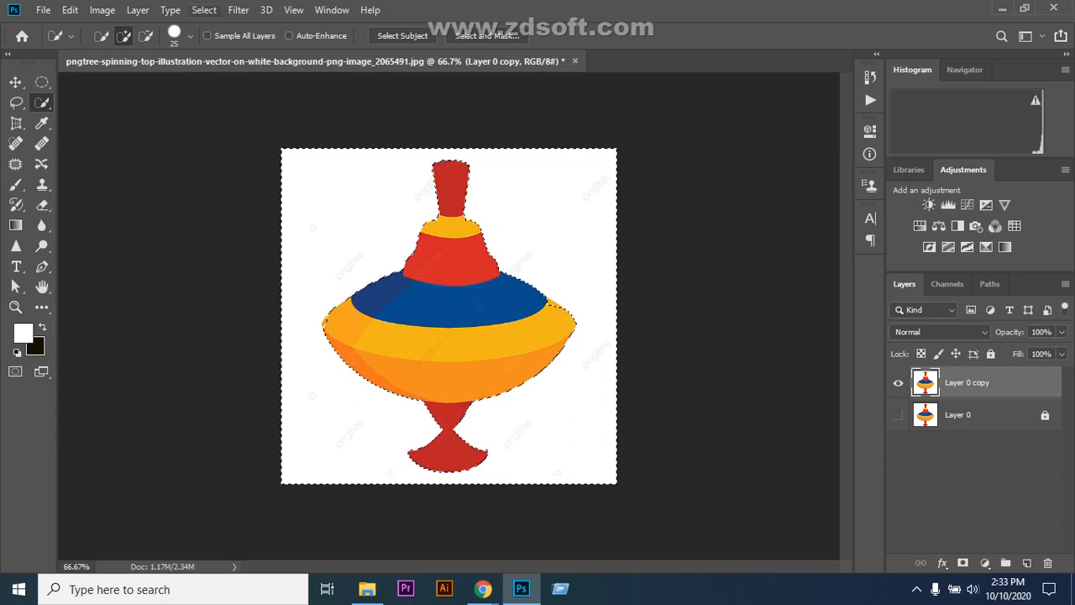
{"action": "key", "text": "ctrl+BackSpace"}
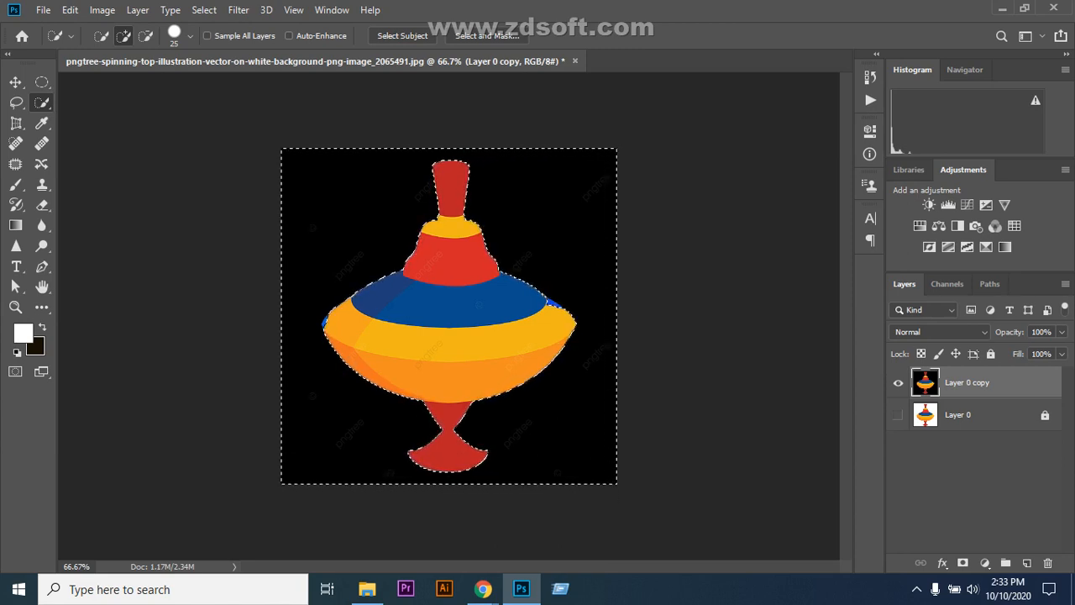
- Refine the selection along the blue patch at the yellow band's upper right edge, subtracting stray areas with brush size 10
{"action": "key", "text": "alt"}
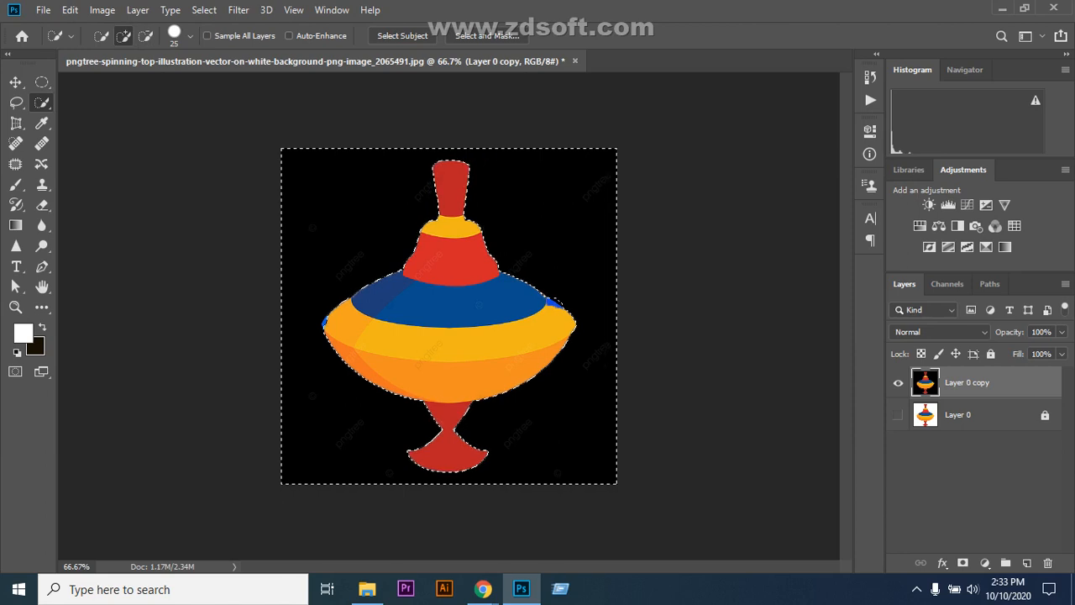
{"action": "key", "text": "alt"}
{"action": "key", "text": "alt"}
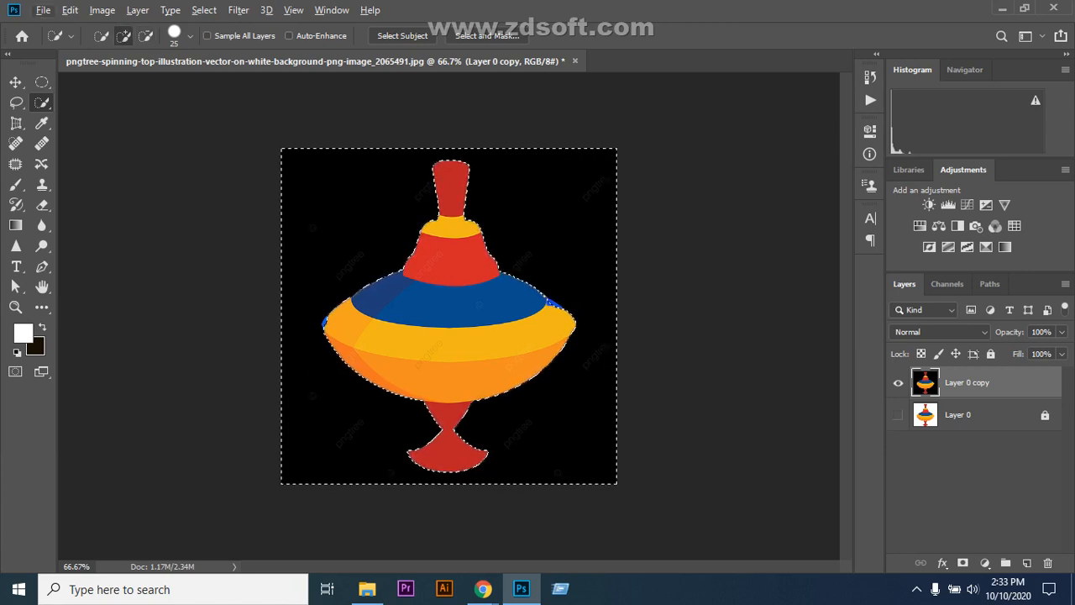
{"action": "key", "text": "ctrl+plus"}
{"action": "key", "text": "ctrl+plus"}
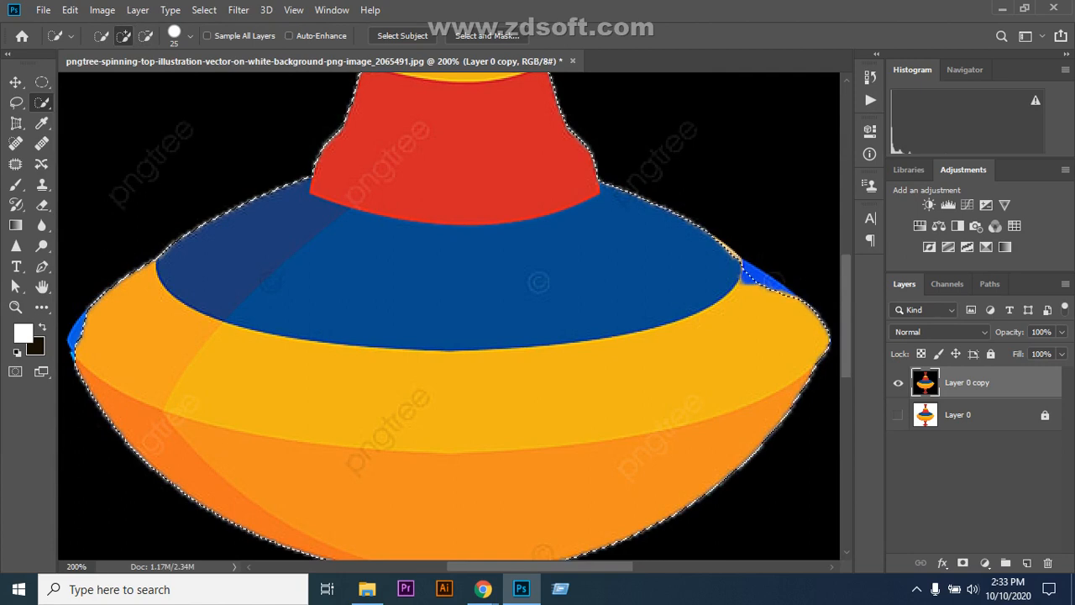
{"action": "key", "text": "alt"}
{"action": "left_click", "coordinate": [762, 282], "text": "alt"}
{"action": "key", "text": "bracketleft"}
{"action": "key", "text": "bracketleft"}
{"action": "key", "text": "bracketleft"}
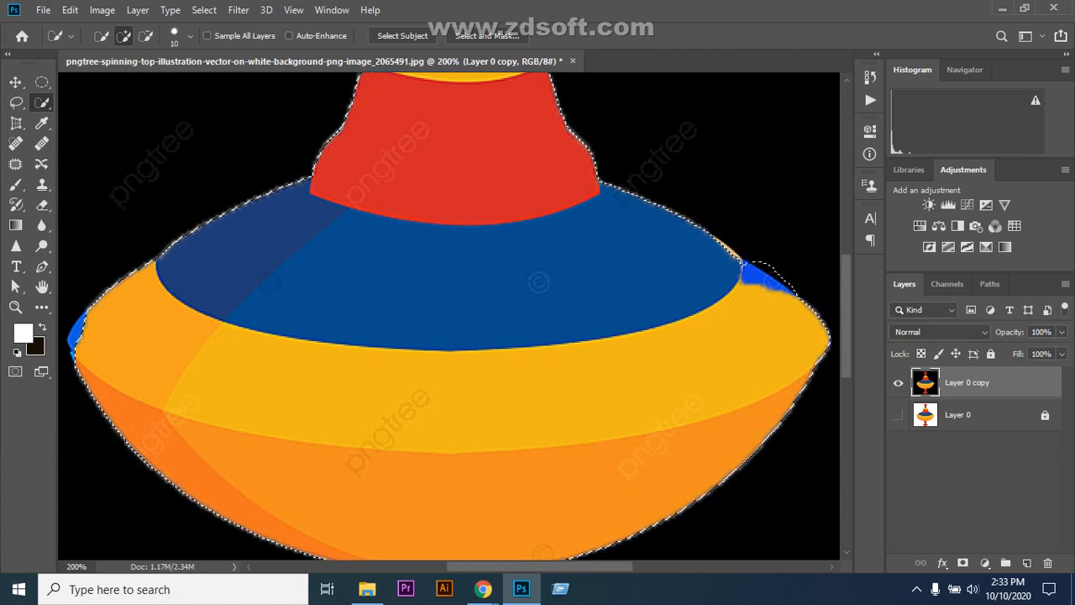
{"action": "key", "text": "alt"}
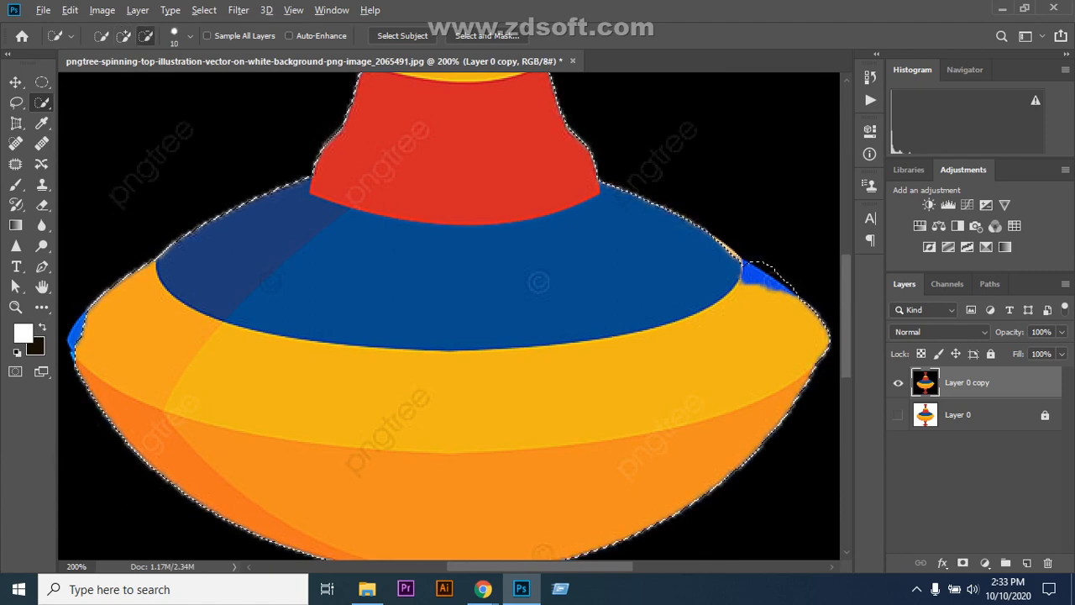
{"action": "left_click", "coordinate": [763, 267], "text": "alt"}
{"action": "left_click", "coordinate": [777, 278], "text": "alt"}
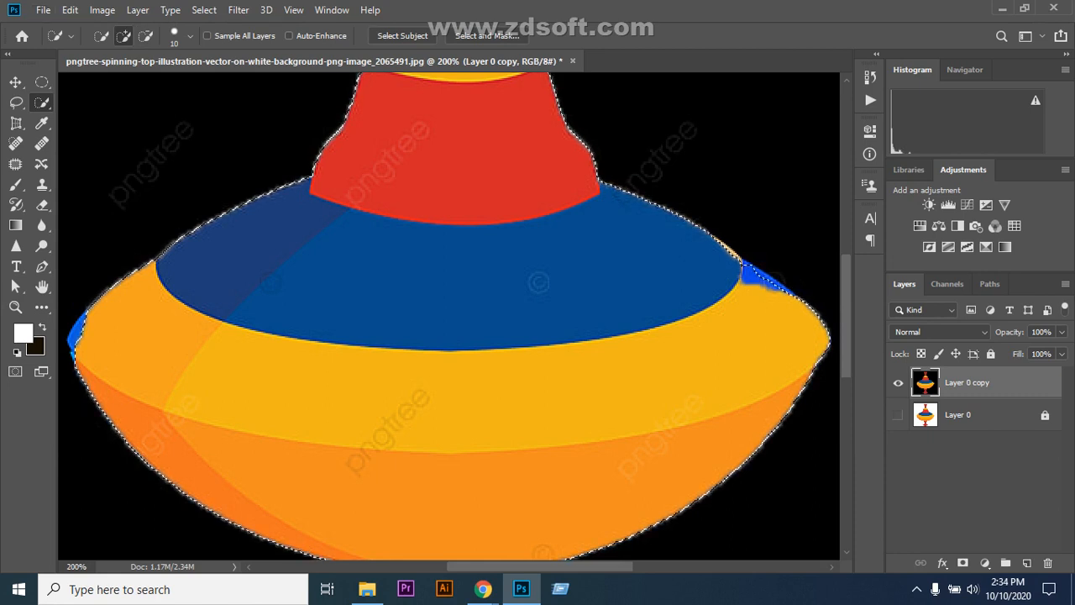
{"action": "scroll", "coordinate": [454, 319], "scroll_direction": "up", "scroll_amount": 2}
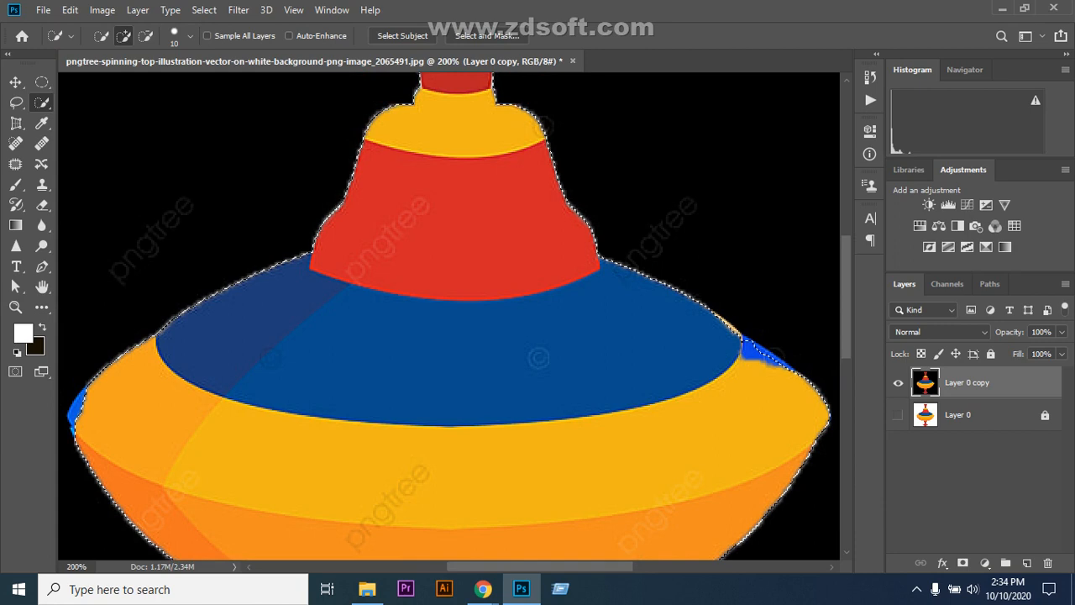
- Copy the selected background onto a new layer above Layer 0 copy and hide Layer 0 copy
{"action": "key", "text": "ctrl+minus"}
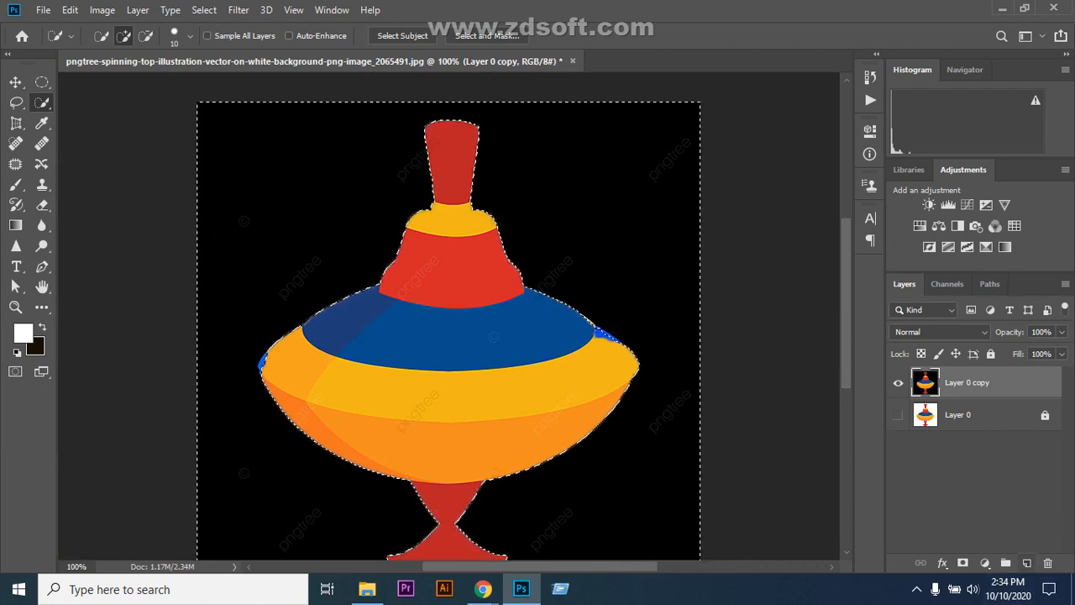
{"action": "key", "text": "ctrl+shift+alt+n"}
{"action": "key", "text": "ctrl+d"}
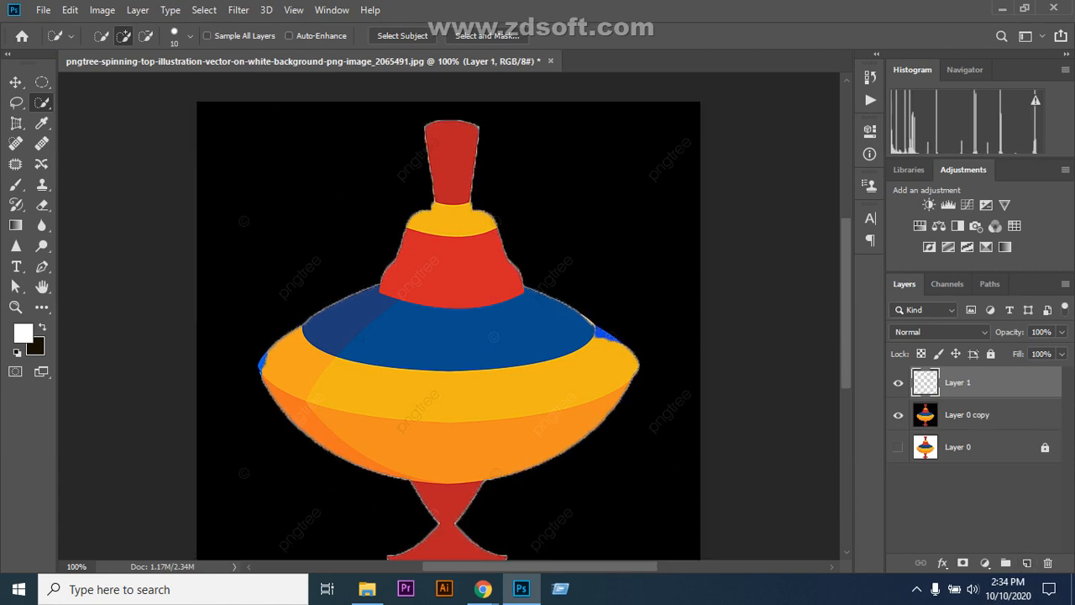
{"action": "left_click", "coordinate": [898, 415]}
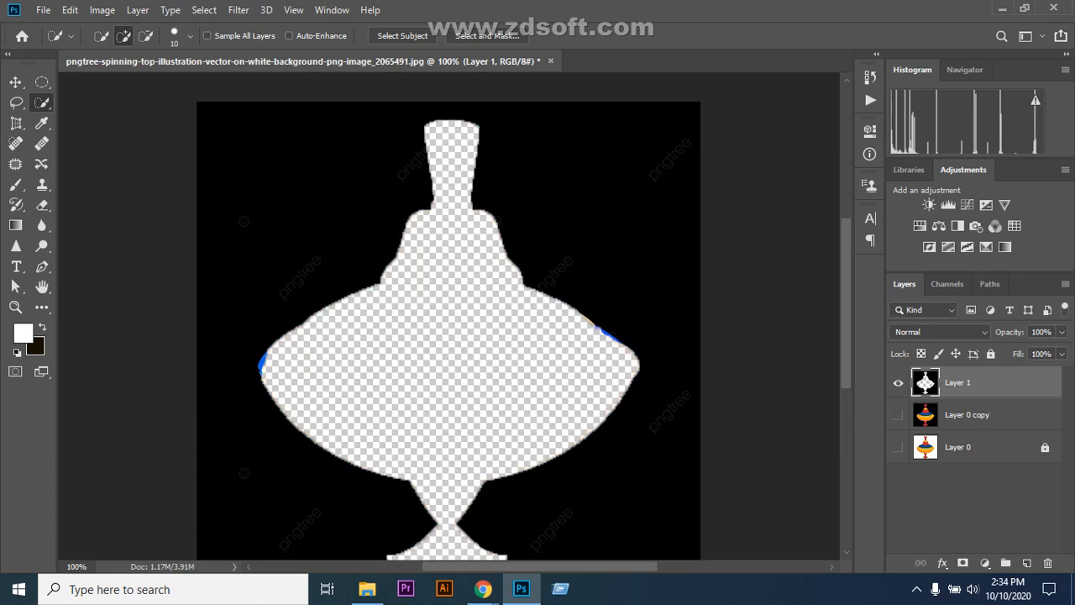
- Show Layer 0 copy and Layer 0 and delete Layer 1
{"action": "left_click", "coordinate": [898, 415]}
{"action": "left_click", "coordinate": [898, 447]}
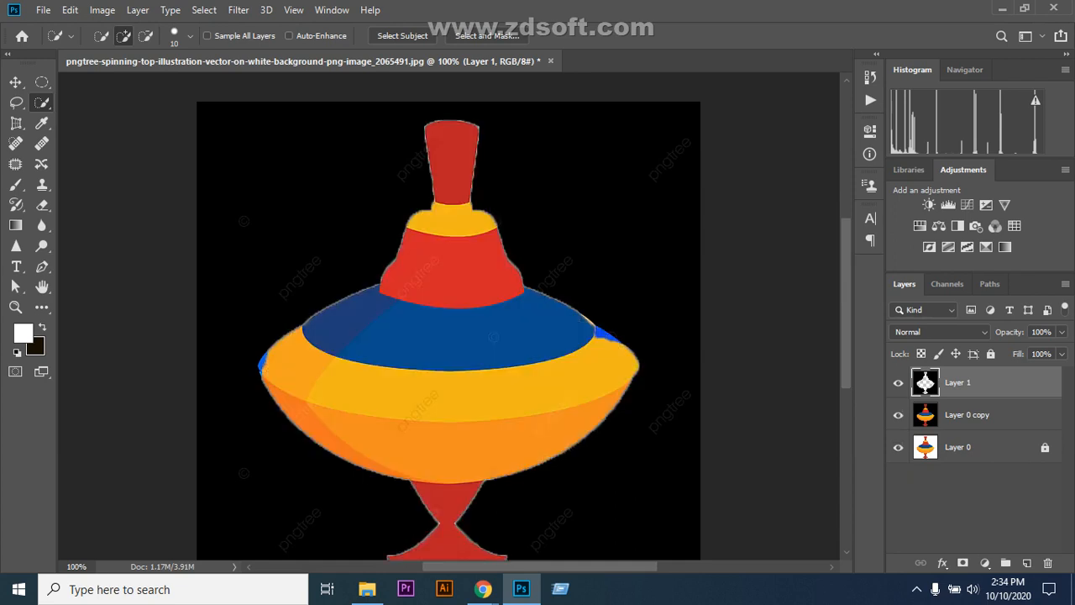
{"action": "left_click_drag", "start_coordinate": [925, 383], "coordinate": [1047, 563]}
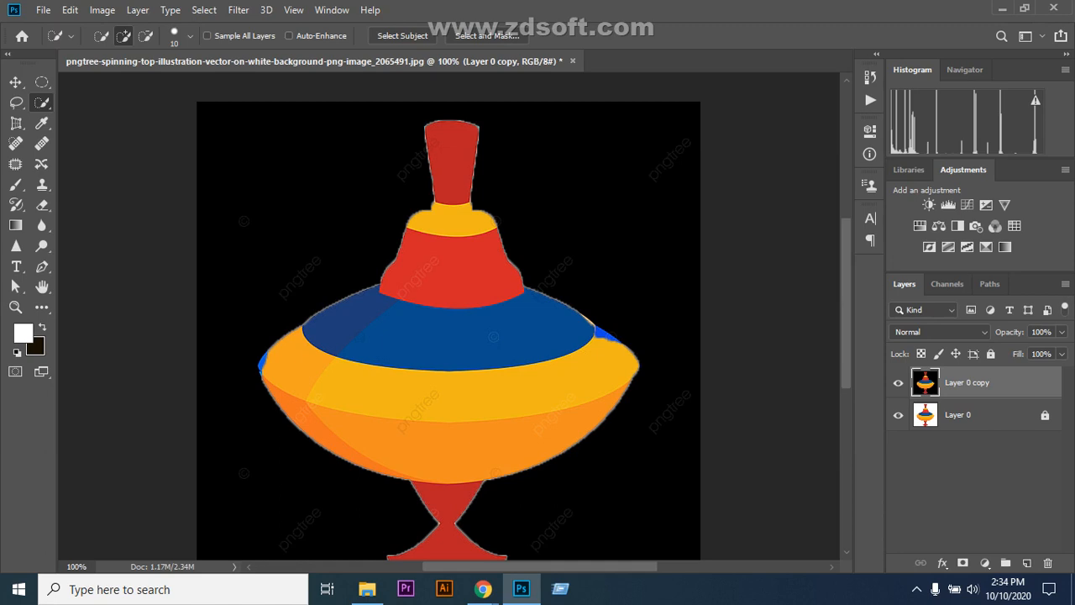
- Select the whole spinning top on Layer 0 copy with the Quick Selection tool, covering its blue, yellow, orange and red parts
{"action": "left_click", "coordinate": [494, 337]}
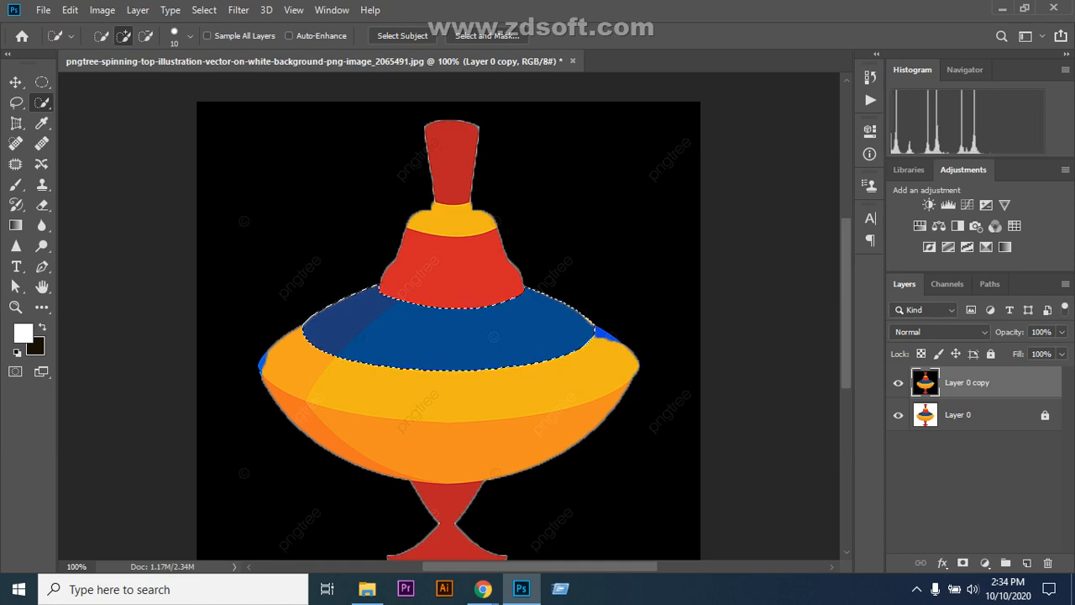
{"action": "left_click", "coordinate": [479, 431]}
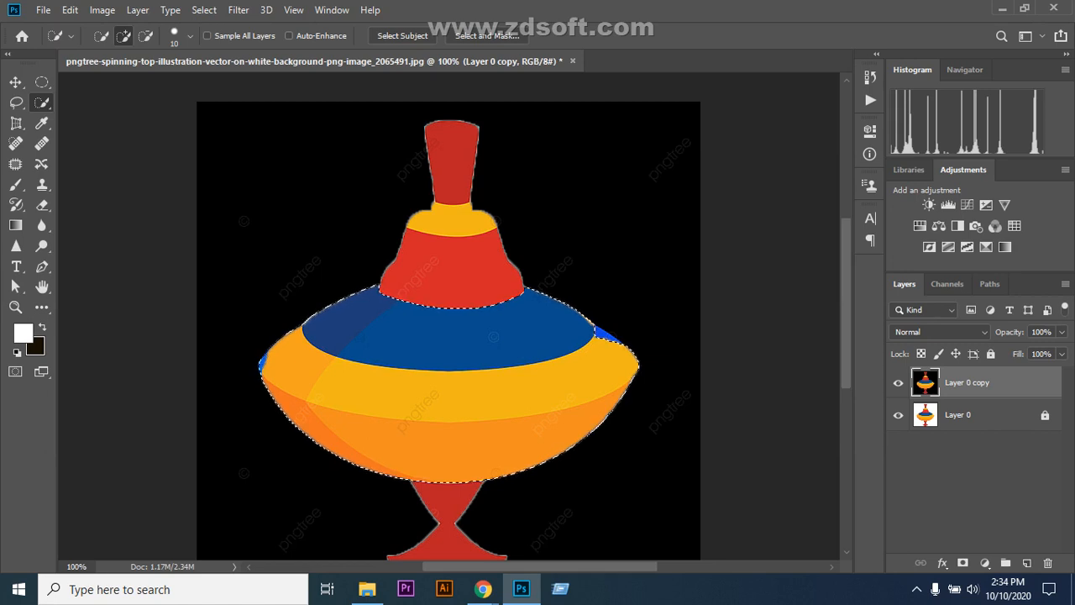
{"action": "left_click", "coordinate": [446, 175]}
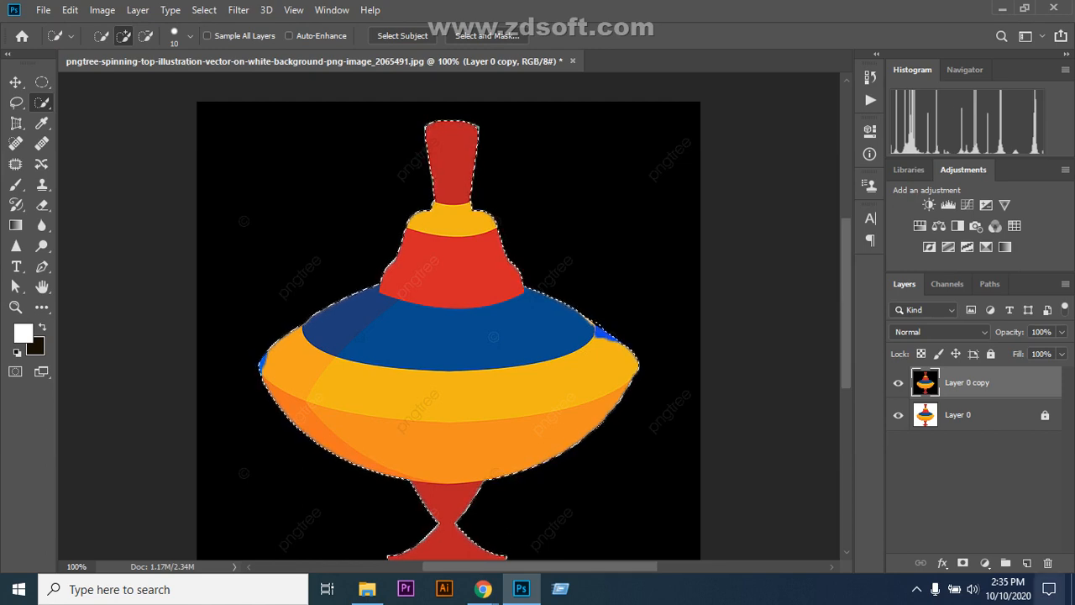
- Copy the selected spinning top onto a new layer to view it without Layer 0 copy, and delete that new layer
{"action": "left_click", "coordinate": [1027, 563]}
{"action": "key", "text": "ctrl+v"}
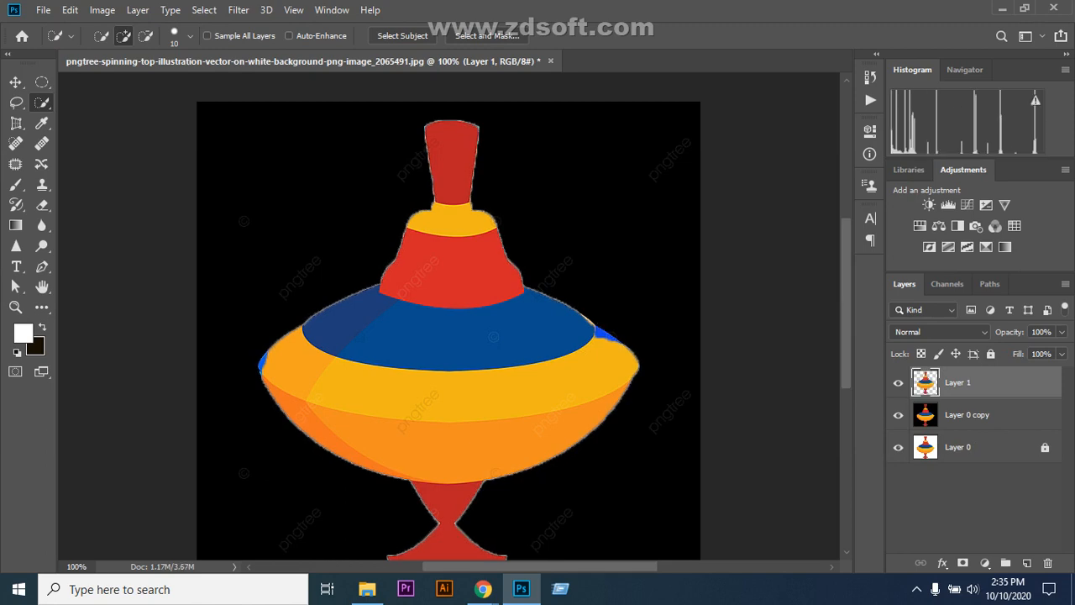
{"action": "left_click", "coordinate": [898, 415]}
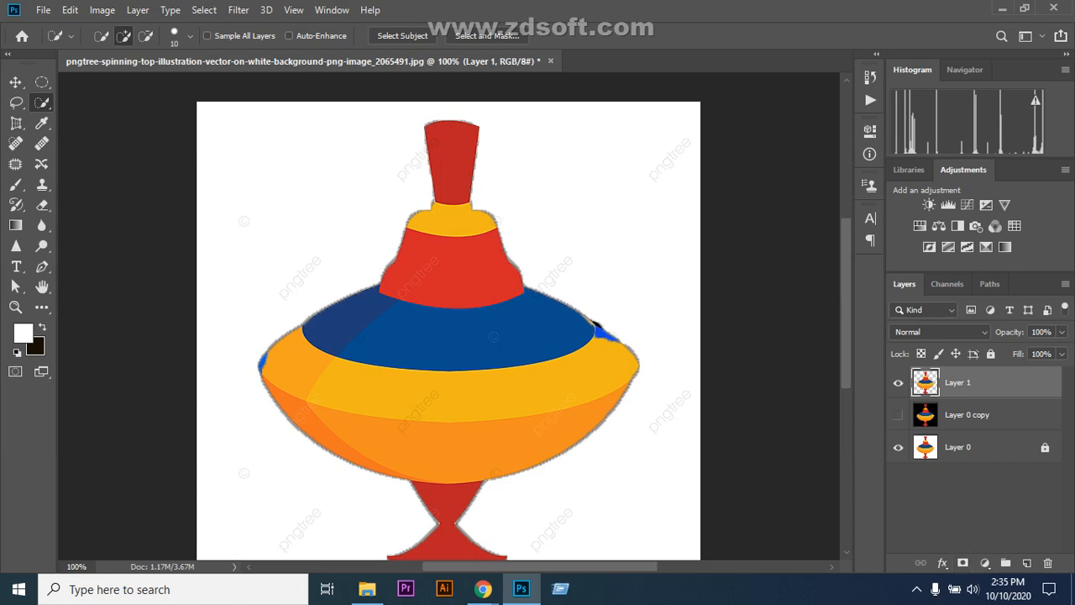
{"action": "left_click", "coordinate": [898, 414]}
{"action": "left_click_drag", "start_coordinate": [981, 383], "coordinate": [1047, 564]}
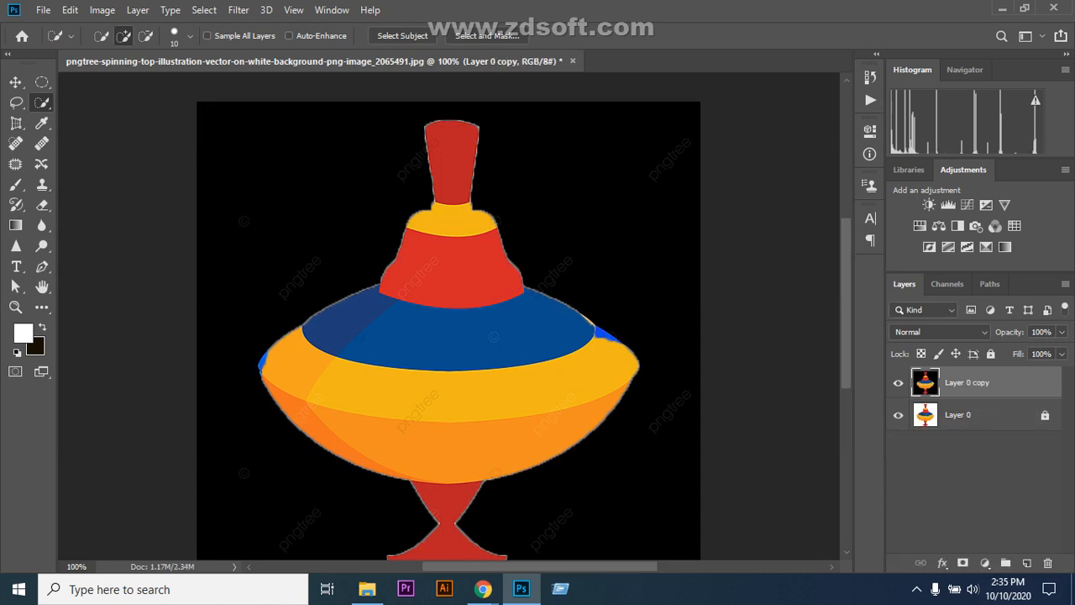
- Delete the edited Layer 0 copy and make a fresh duplicate of the original Layer 0
{"action": "left_click", "coordinate": [15, 81]}
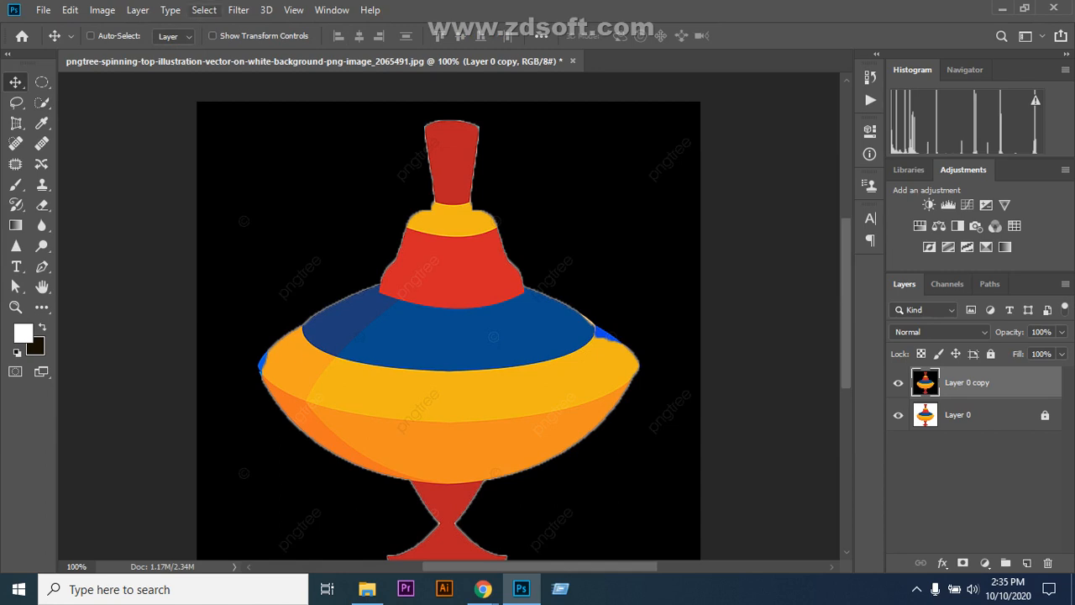
{"action": "left_click", "coordinate": [205, 10]}
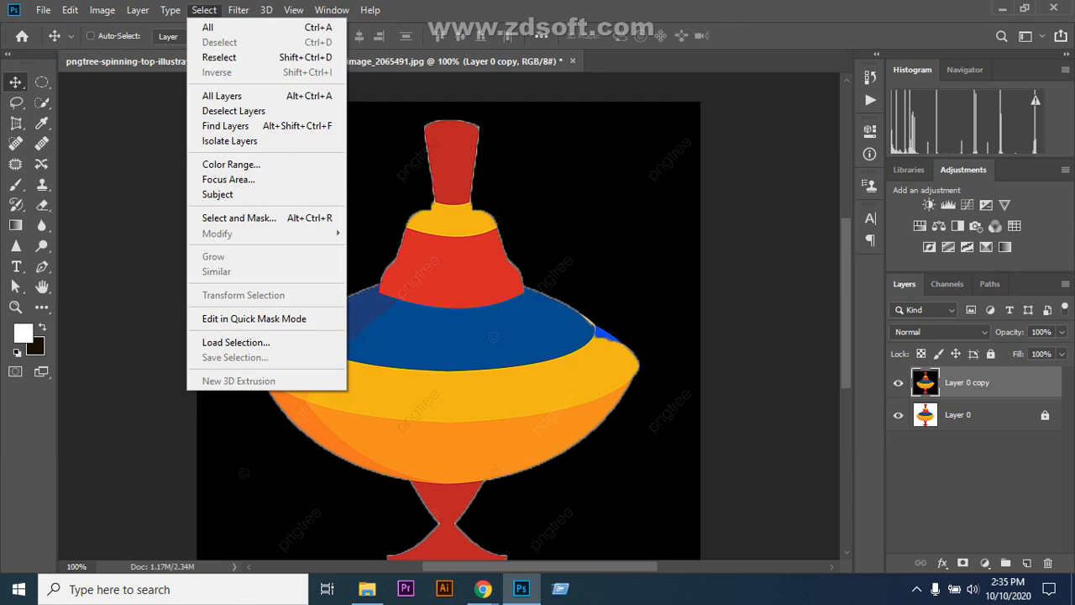
{"action": "key", "text": "Escape"}
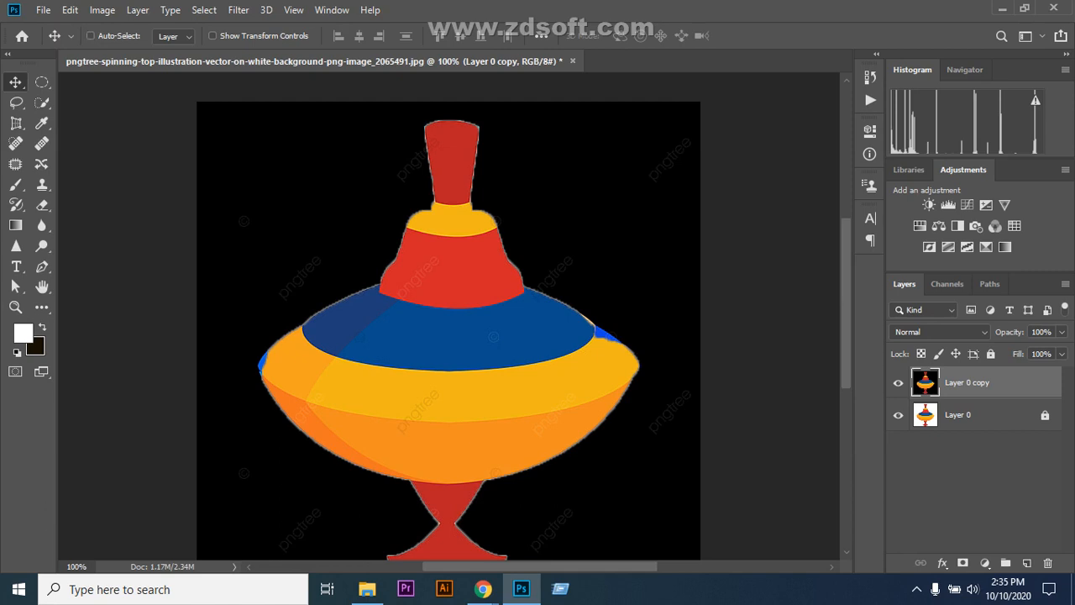
{"action": "left_click_drag", "start_coordinate": [1040, 385], "coordinate": [1047, 563]}
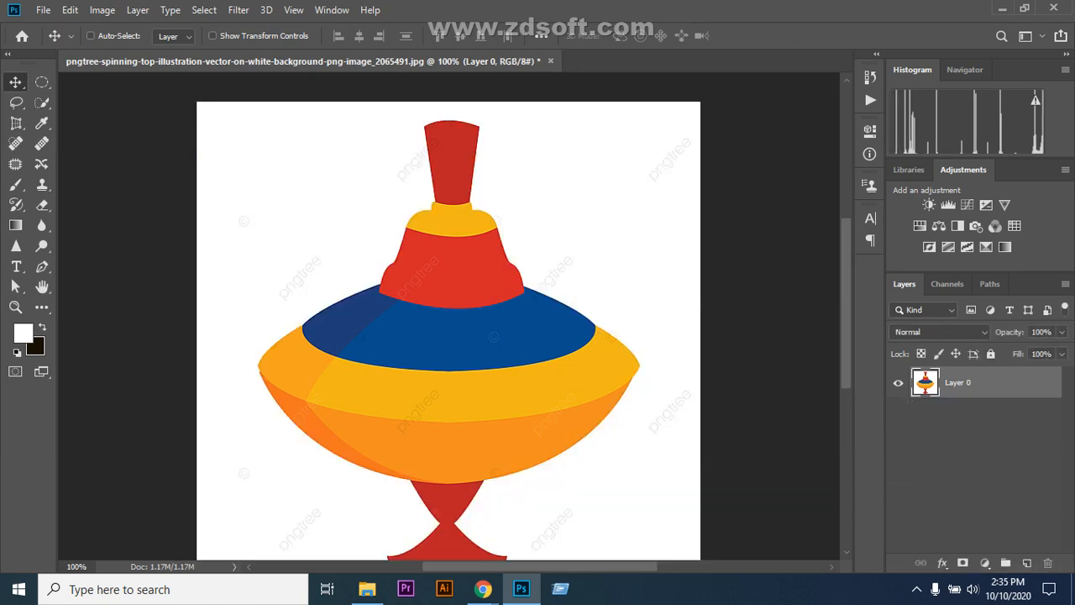
{"action": "key", "text": "ctrl+j"}
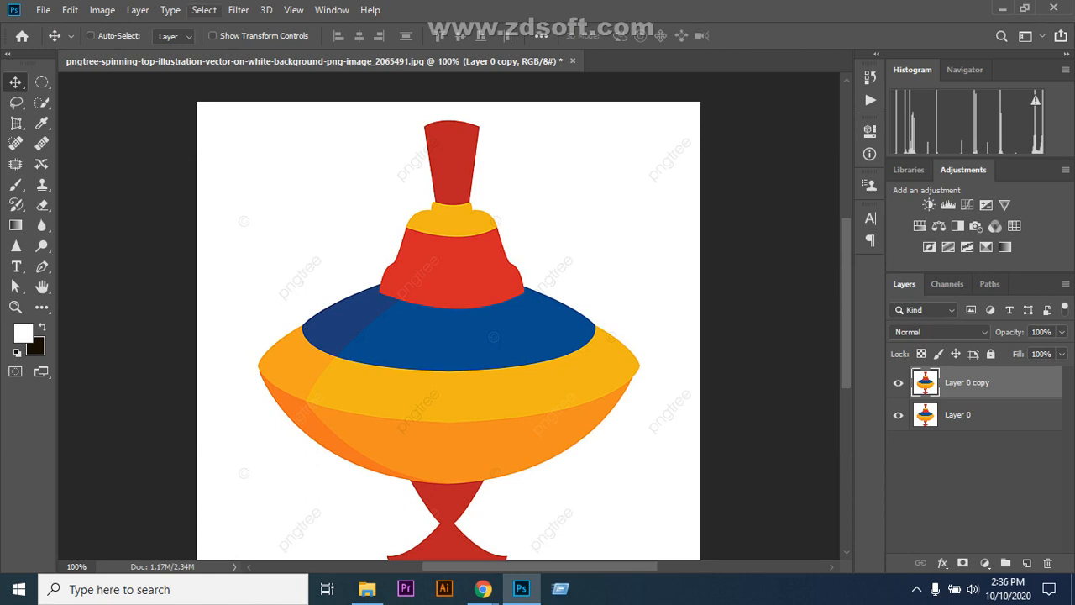
- Select the spinning top on Layer 0 copy automatically with the Select Subject command and check the outline
{"action": "left_click", "coordinate": [204, 9]}
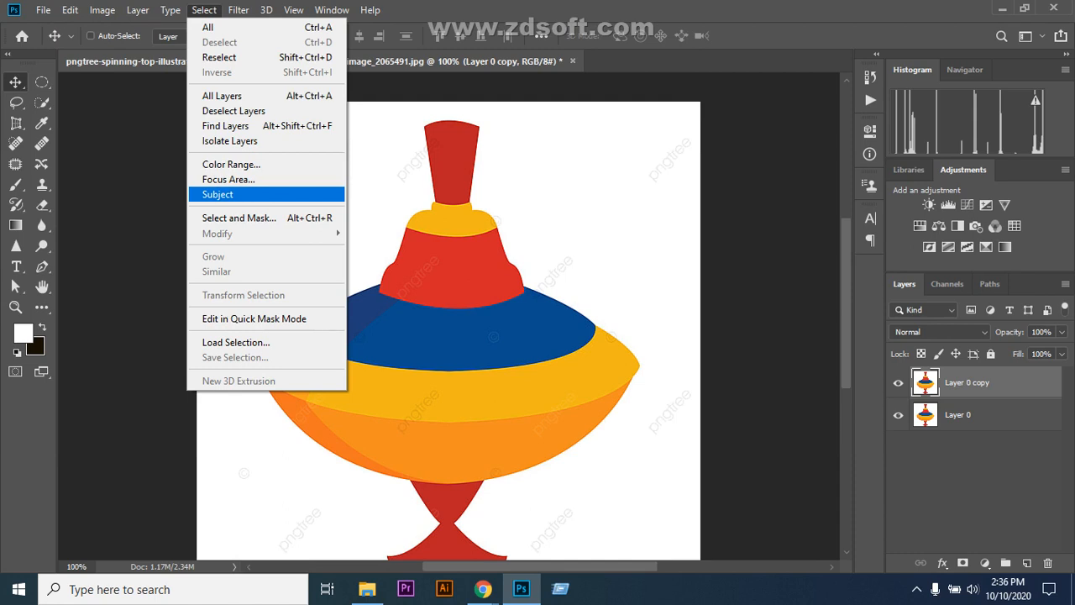
{"action": "left_click", "coordinate": [219, 194]}
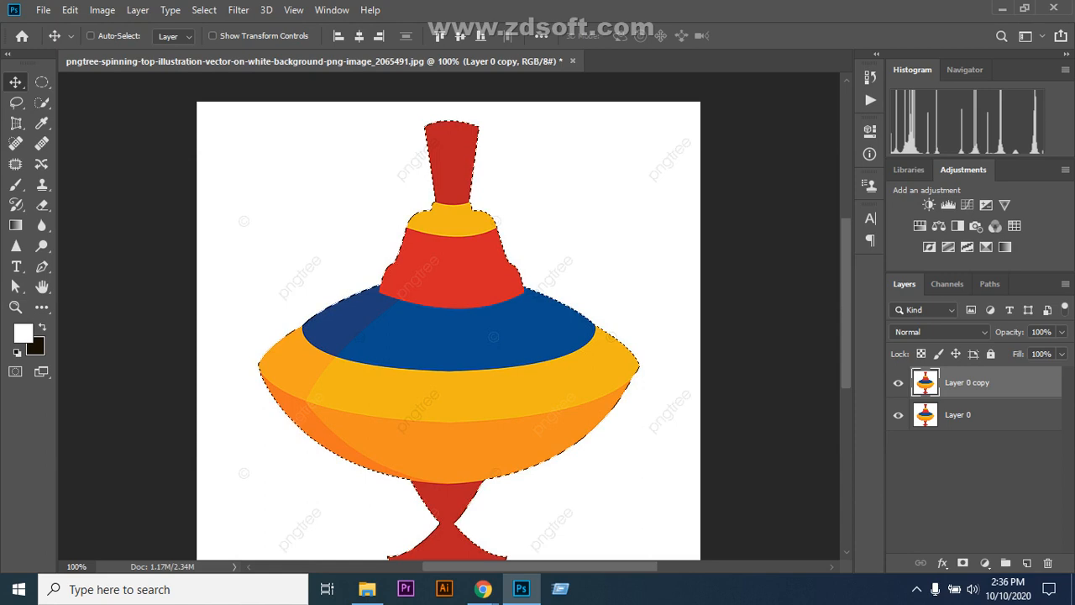
{"action": "scroll", "coordinate": [449, 316], "scroll_direction": "down", "scroll_amount": 4}
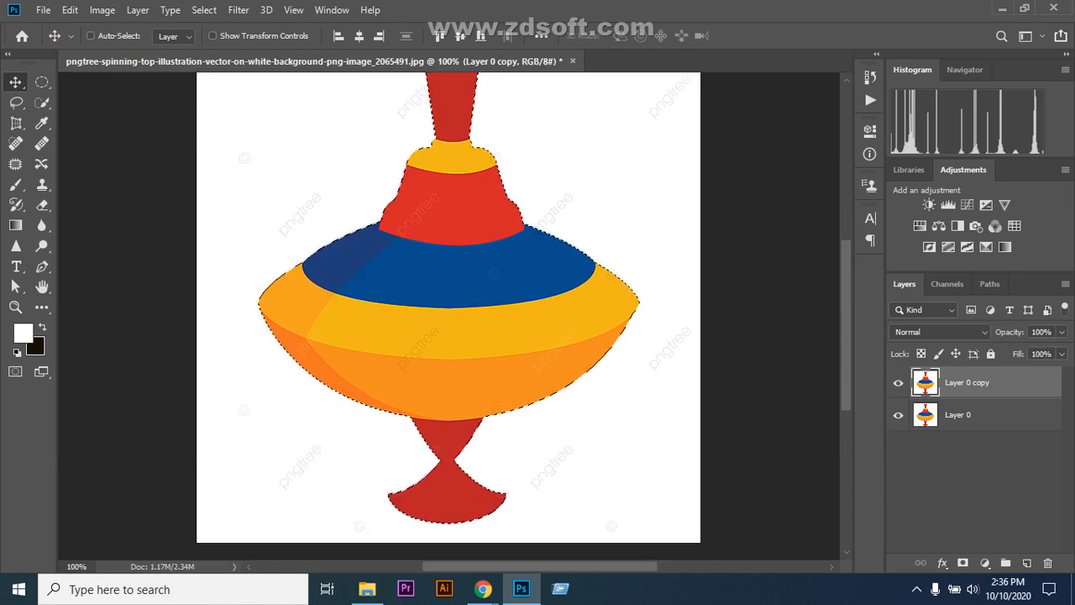
{"action": "scroll", "coordinate": [448, 316], "scroll_direction": "up", "scroll_amount": 3}
{"action": "scroll", "coordinate": [449, 316], "scroll_direction": "down", "scroll_amount": 1}
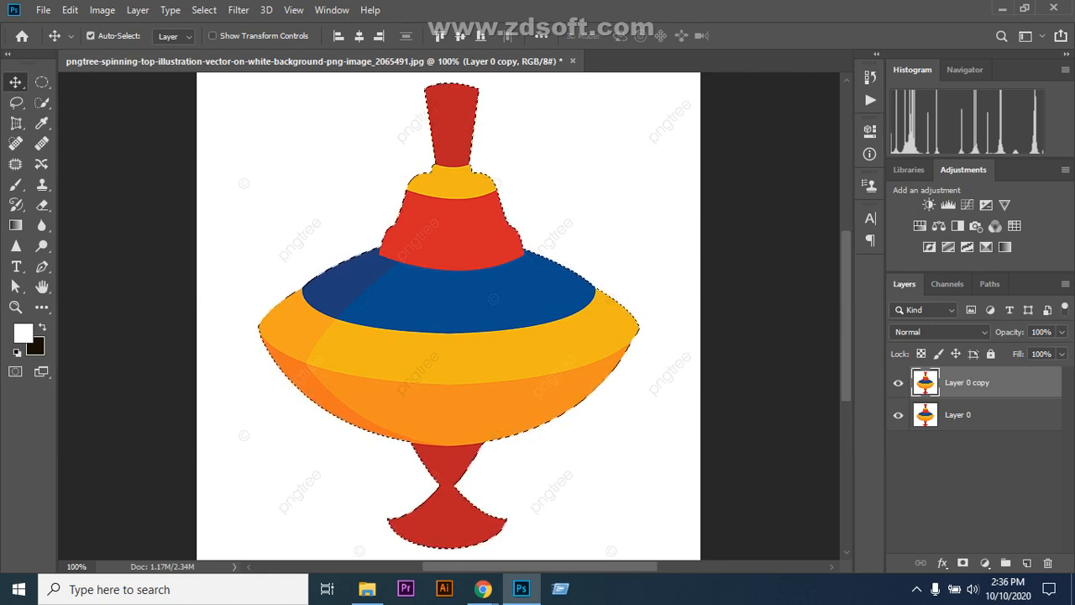
- Copy the selected spinning top onto a new layer and hide Layer 0 copy and Layer 0
{"action": "key", "text": "ctrl+shift+alt+n"}
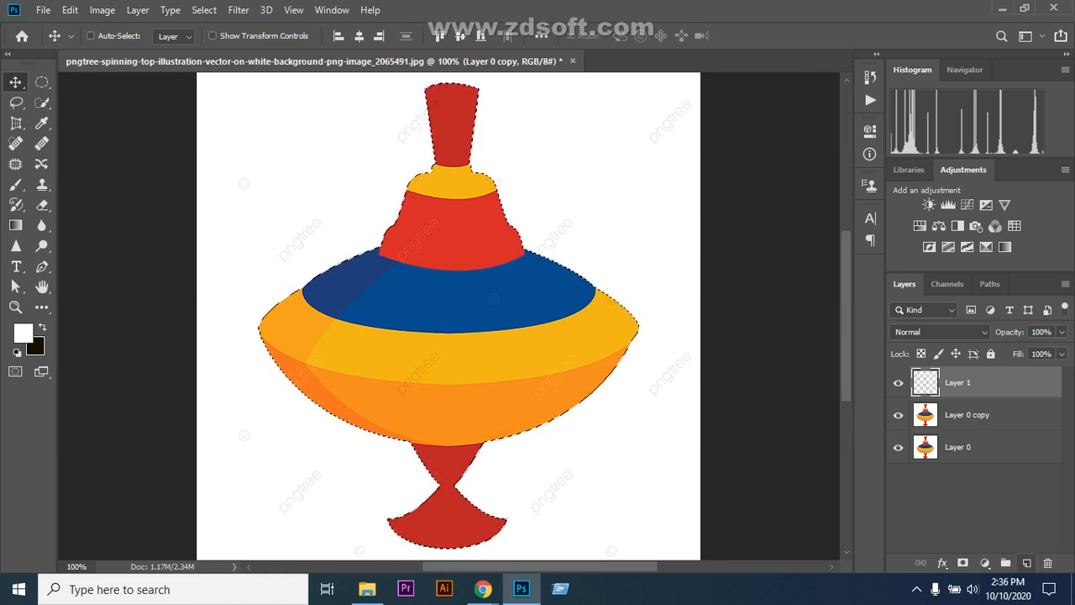
{"action": "key", "text": "ctrl+v"}
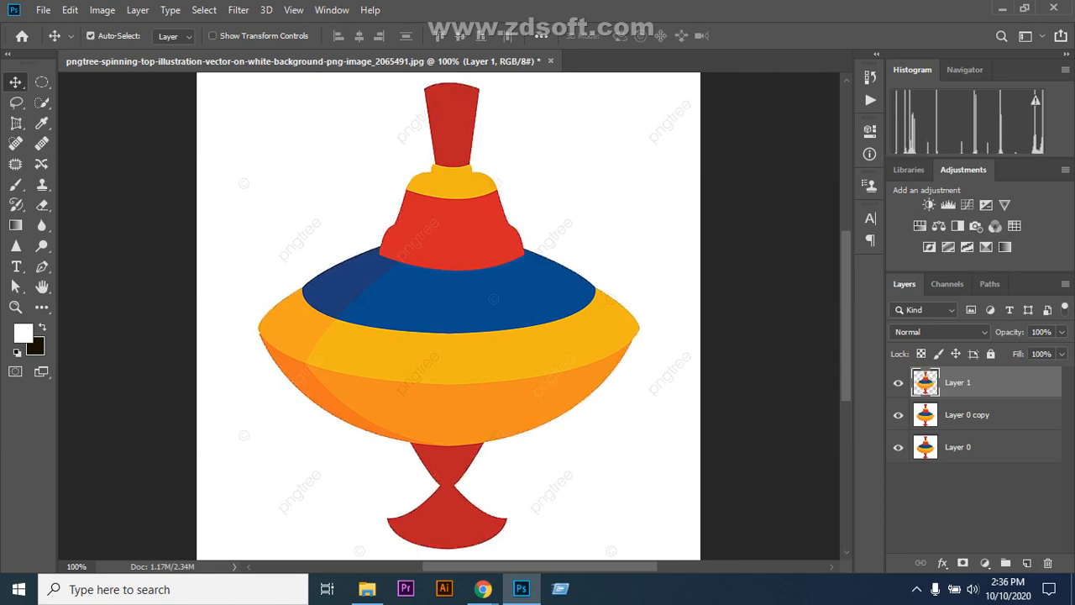
{"action": "left_click", "coordinate": [898, 415]}
{"action": "left_click", "coordinate": [898, 448]}
{"action": "scroll", "coordinate": [448, 316], "scroll_direction": "up", "scroll_amount": 2}
{"action": "scroll", "coordinate": [449, 316], "scroll_direction": "down", "scroll_amount": 4}
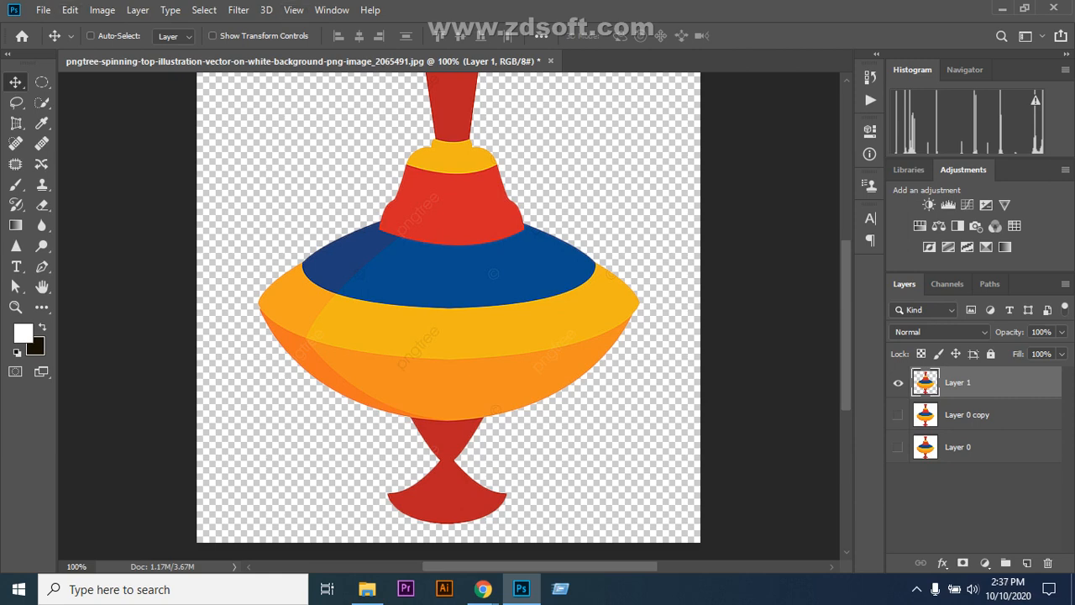
- Make Layer 0 copy and Layer 0 visible again and discard the Layer 1 cut-out
{"action": "left_click", "coordinate": [898, 415]}
{"action": "left_click", "coordinate": [898, 447]}
{"action": "key", "text": "ctrl+j"}
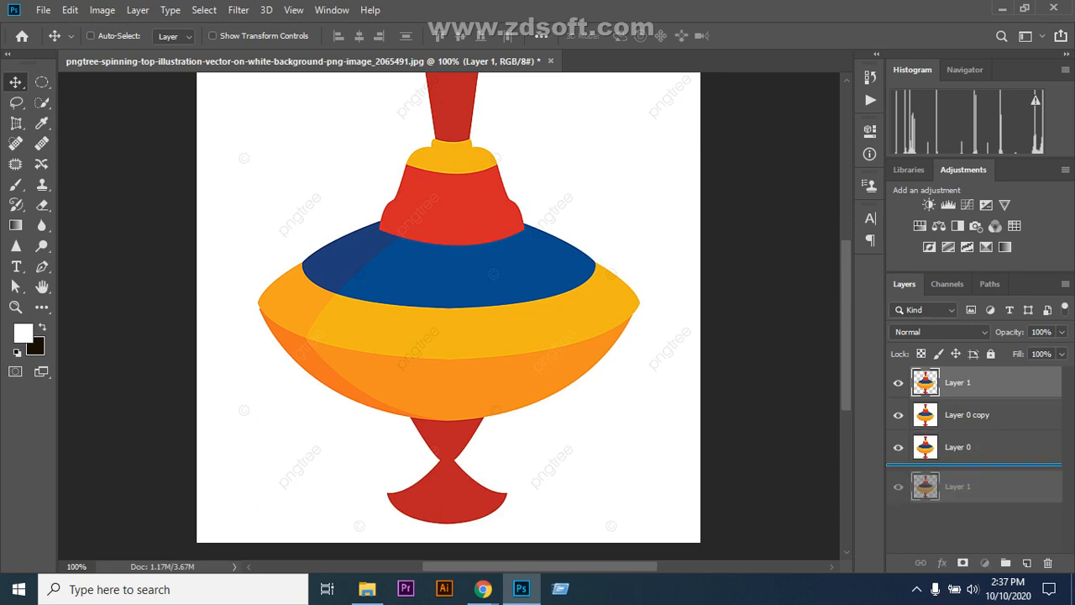
{"action": "left_click_drag", "start_coordinate": [991, 383], "coordinate": [1048, 562]}
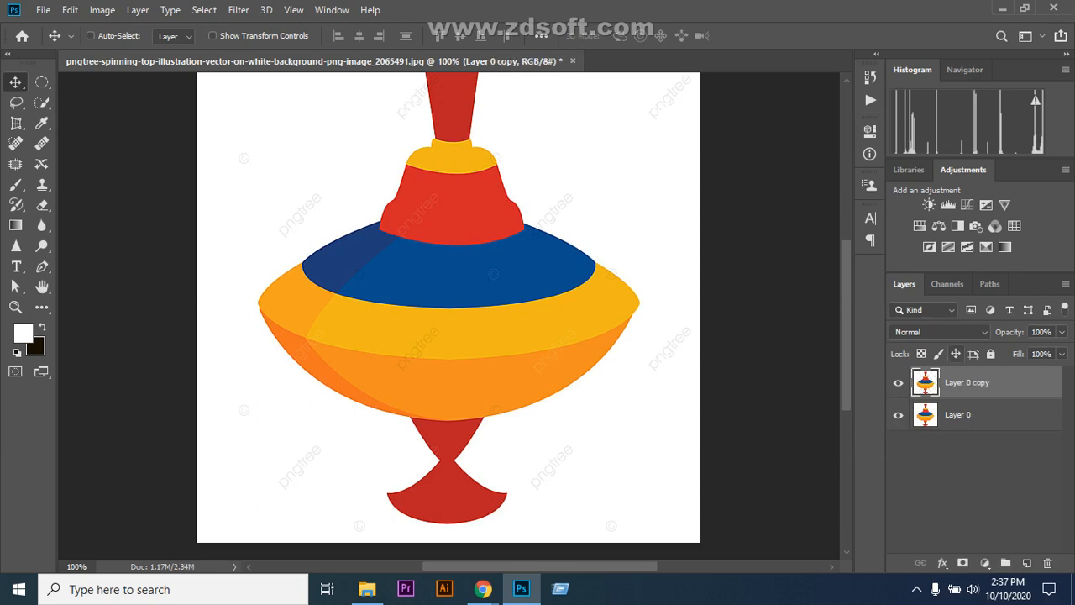
- Lock Layer 0 completely and make Layer 0 copy the active layer
{"action": "left_click", "coordinate": [975, 415]}
{"action": "left_click", "coordinate": [991, 353]}
{"action": "left_click", "coordinate": [975, 383]}
- Select the white background with Color Range using sampled colors at a reduced fuzziness, and invert the selection to the spinning top
{"action": "scroll", "coordinate": [454, 316], "scroll_direction": "up", "scroll_amount": 2}
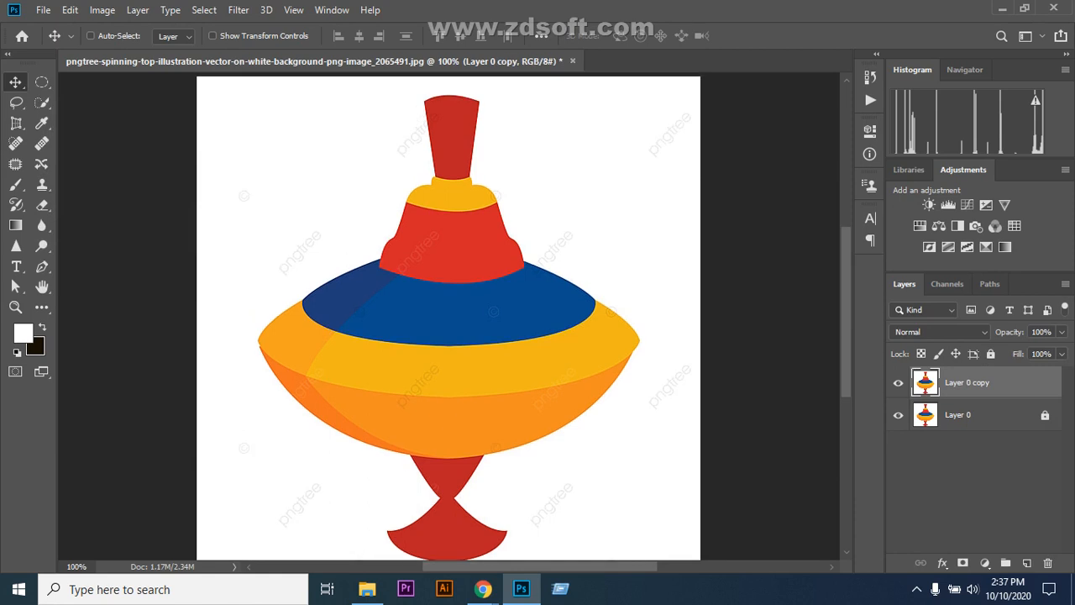
{"action": "scroll", "coordinate": [448, 316], "scroll_direction": "down", "scroll_amount": 1}
{"action": "key", "text": "ctrl+minus"}
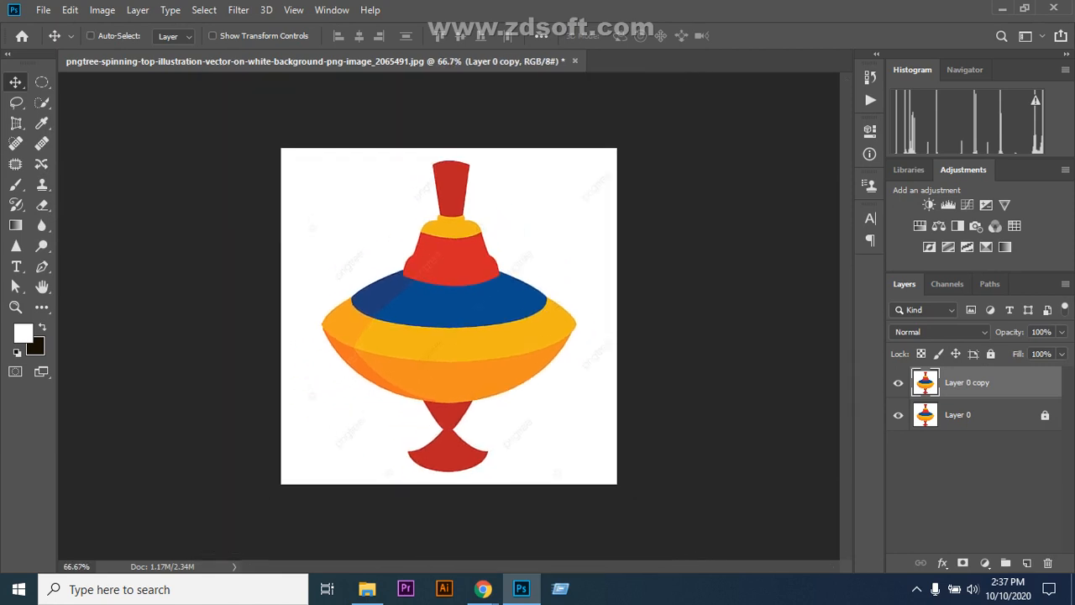
{"action": "key", "text": "ctrl+plus"}
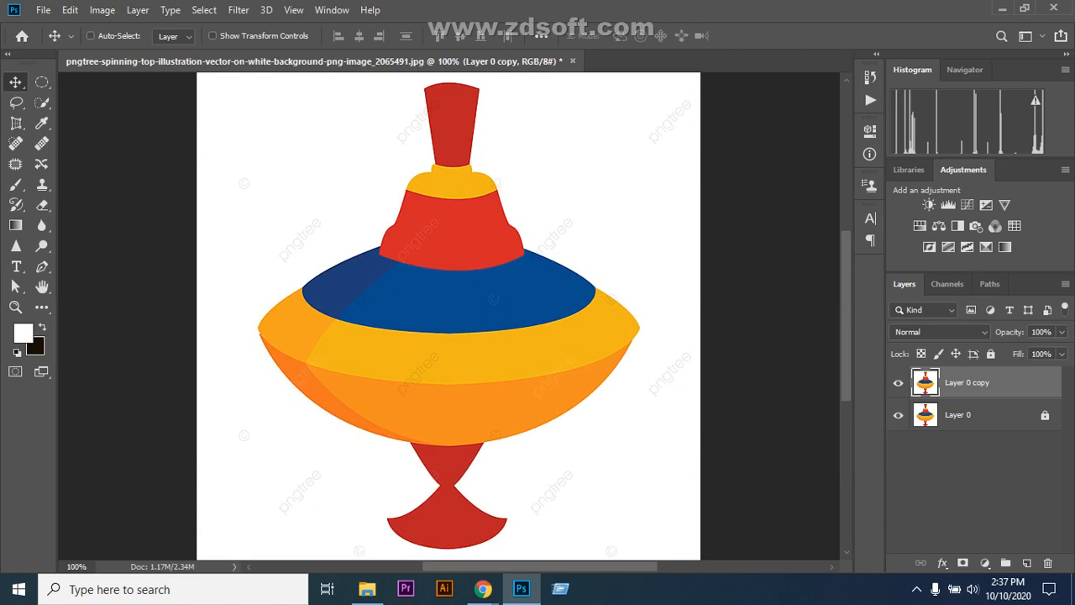
{"action": "left_click", "coordinate": [204, 10]}
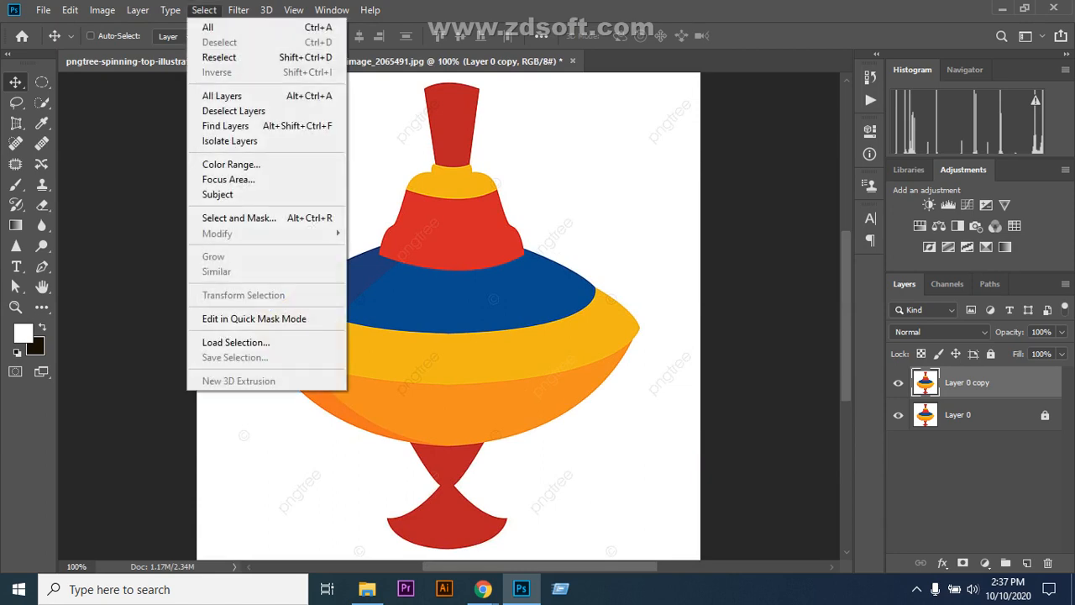
{"action": "left_click", "coordinate": [231, 164]}
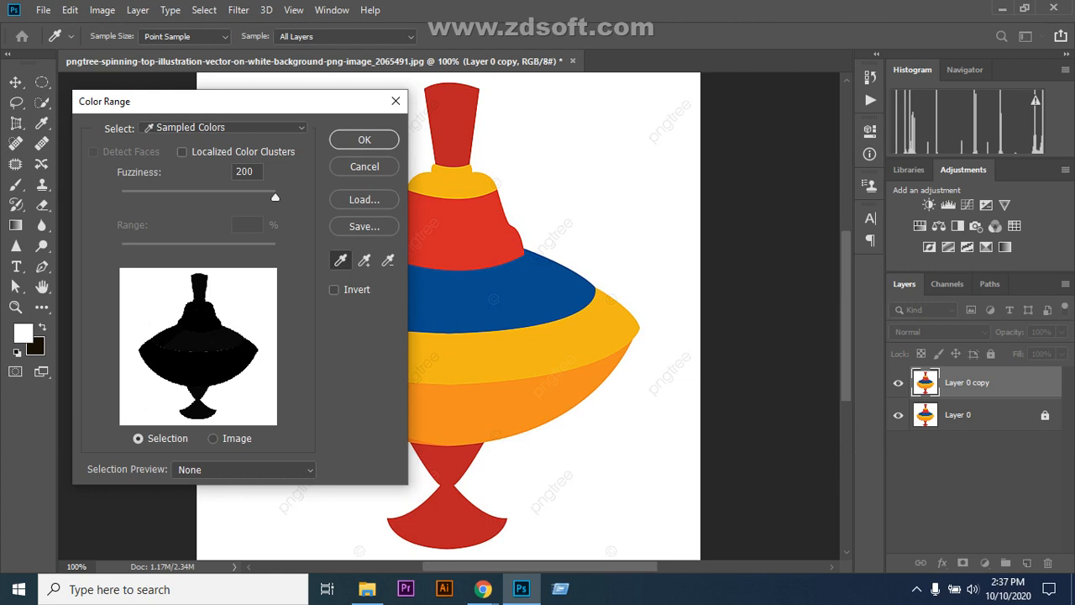
{"action": "left_click_drag", "start_coordinate": [274, 196], "coordinate": [195, 197]}
{"action": "left_click", "coordinate": [364, 139]}
{"action": "key", "text": "v"}
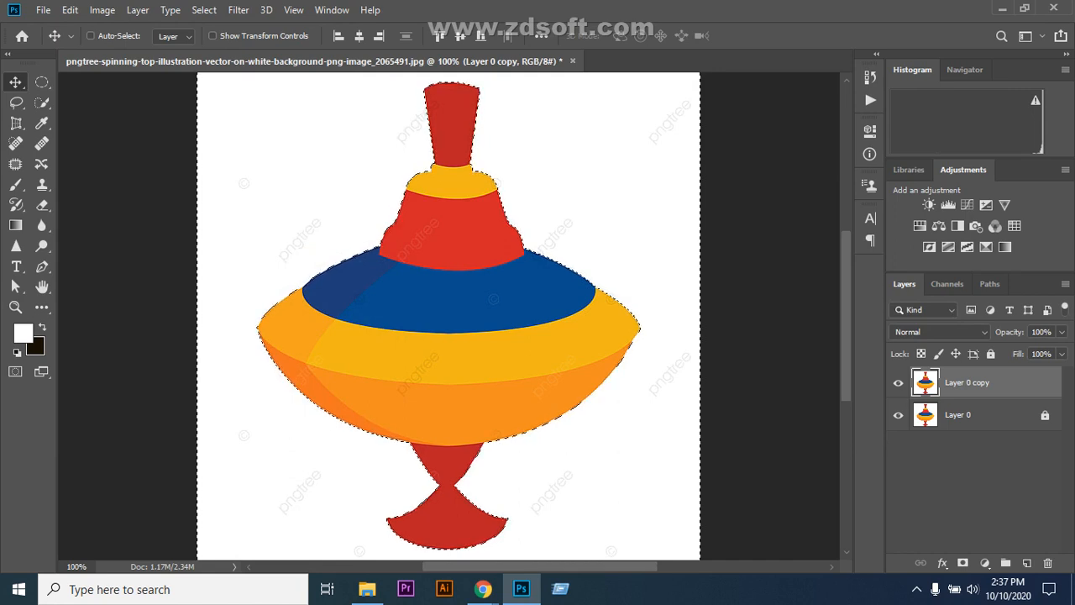
{"action": "left_click", "coordinate": [204, 9]}
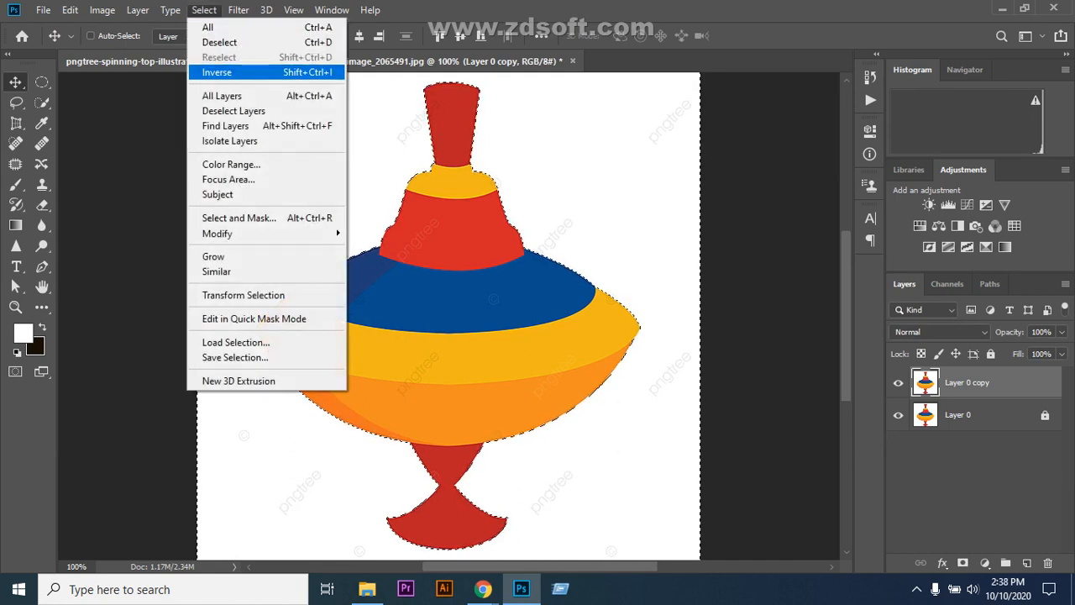
{"action": "left_click", "coordinate": [217, 72]}
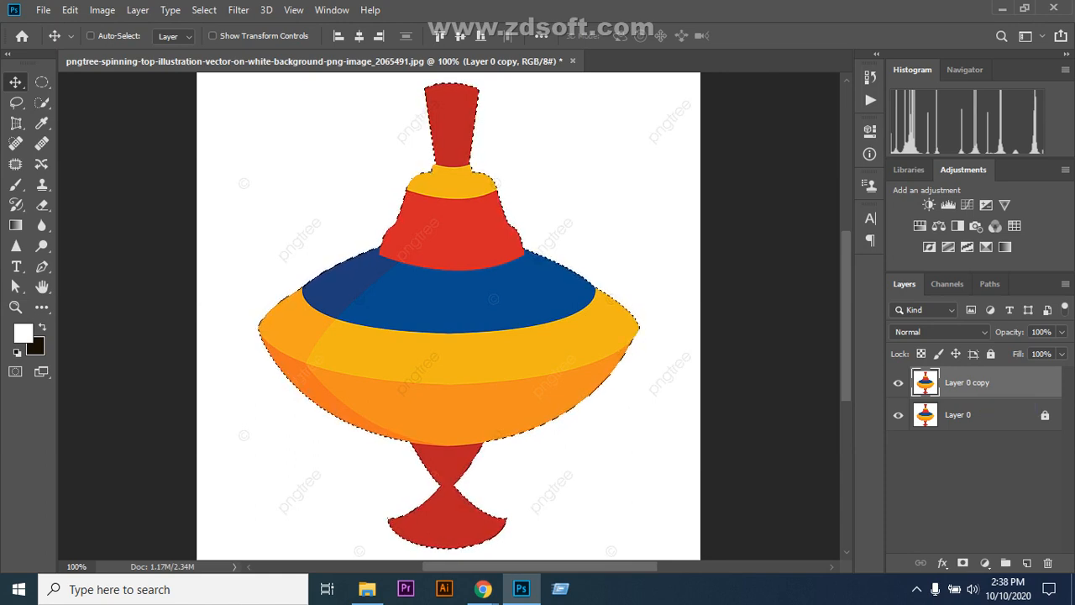
- Copy the selected spinning top onto a new layer and hide both Layer 0 copy and Layer 0
{"action": "key", "text": "ctrl"}
{"action": "left_click", "coordinate": [1026, 563]}
{"action": "key", "text": "ctrl"}
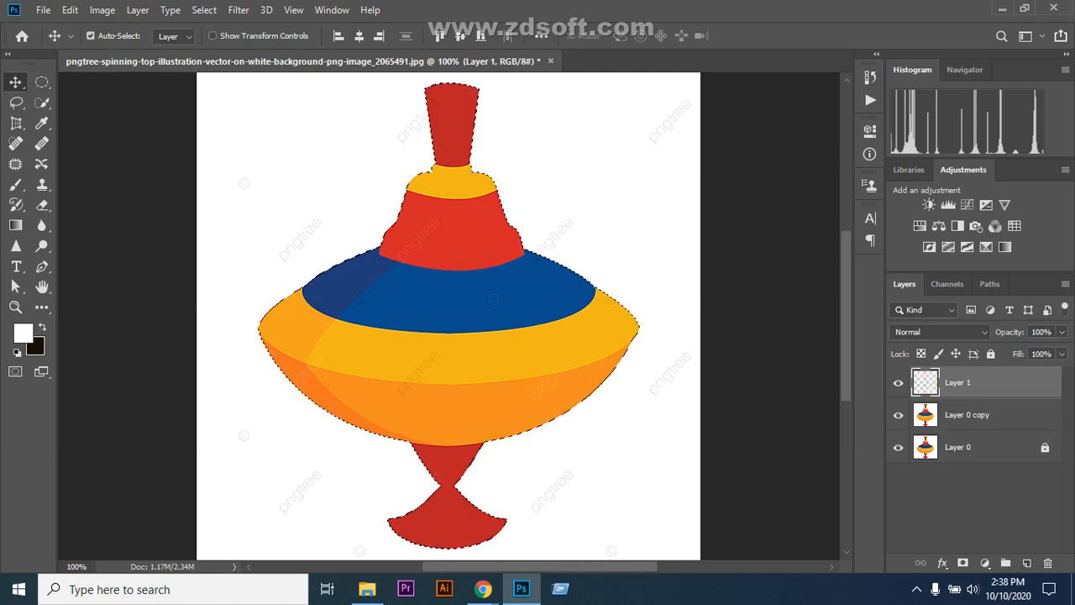
{"action": "key", "text": "ctrl+v"}
{"action": "left_click", "coordinate": [898, 415]}
{"action": "left_click", "coordinate": [898, 447]}
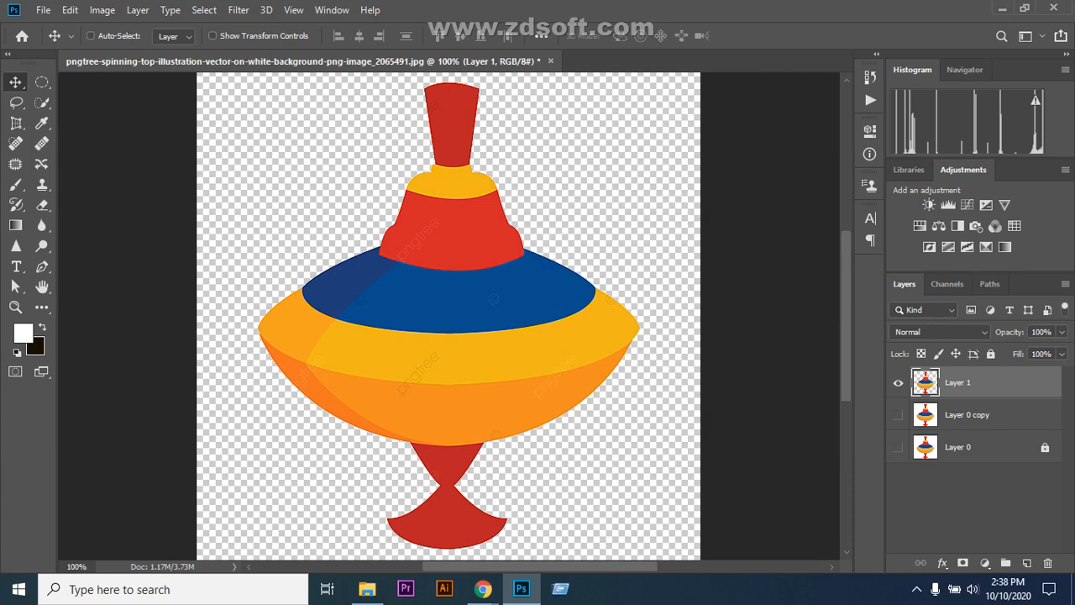
- Delete the Layer 1 cut-out and make Layer 0 and Layer 0 copy visible again
{"action": "left_click_drag", "start_coordinate": [957, 382], "coordinate": [1047, 563]}
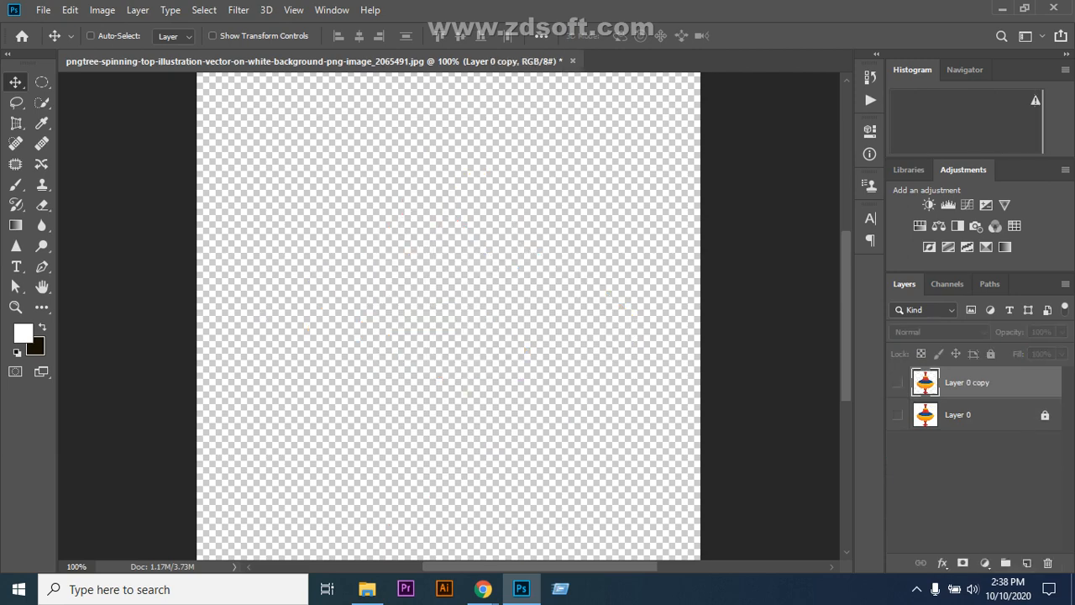
{"action": "left_click", "coordinate": [898, 415]}
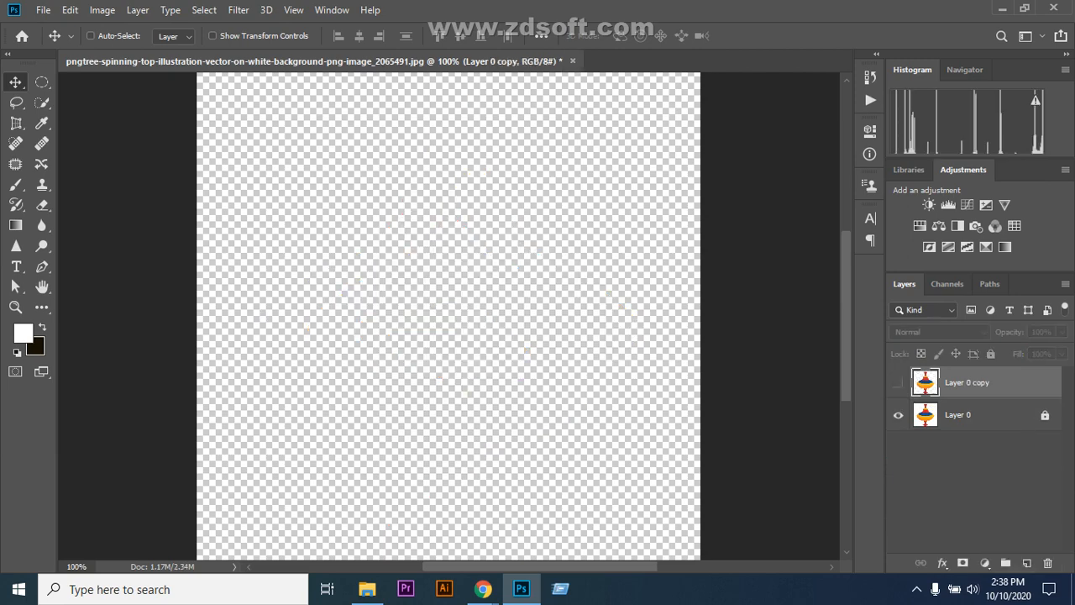
{"action": "left_click", "coordinate": [898, 382]}
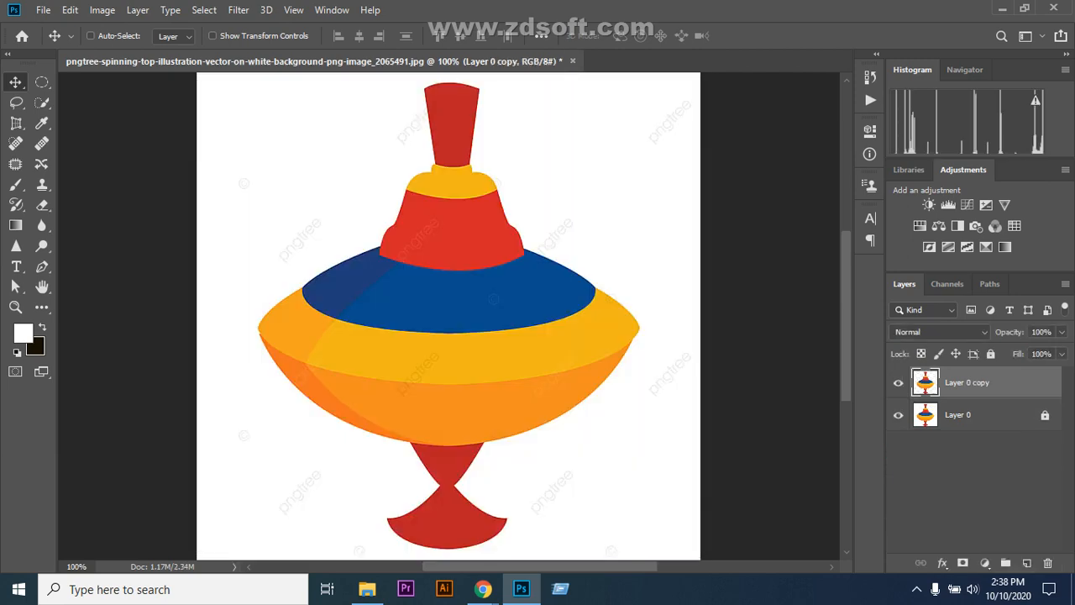
{"action": "left_click", "coordinate": [367, 589]}
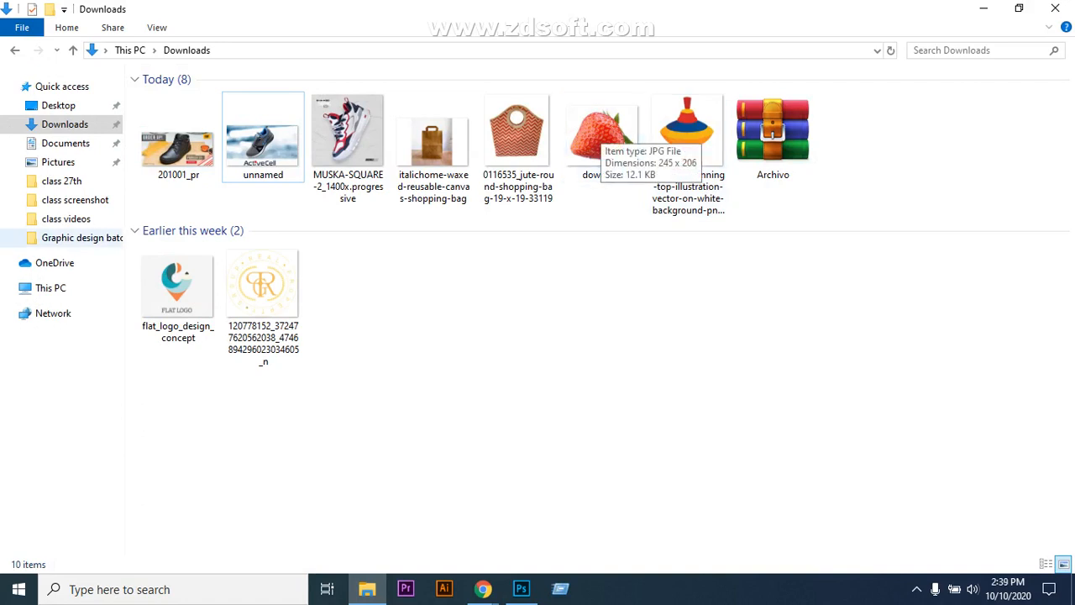
{"action": "left_click", "coordinate": [58, 106]}
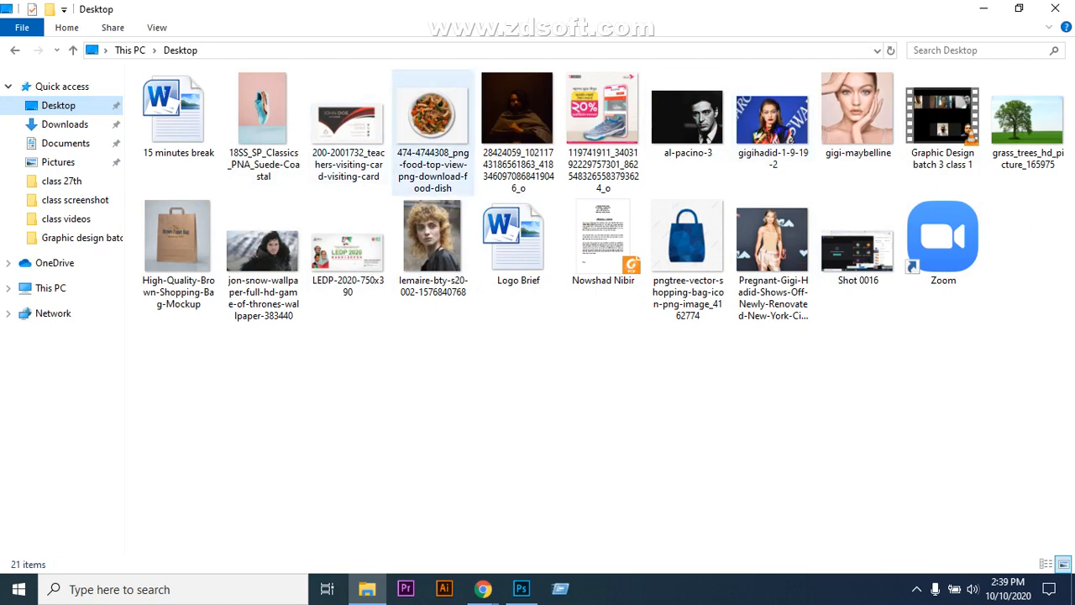
{"action": "left_click_drag", "start_coordinate": [433, 117], "coordinate": [527, 586]}
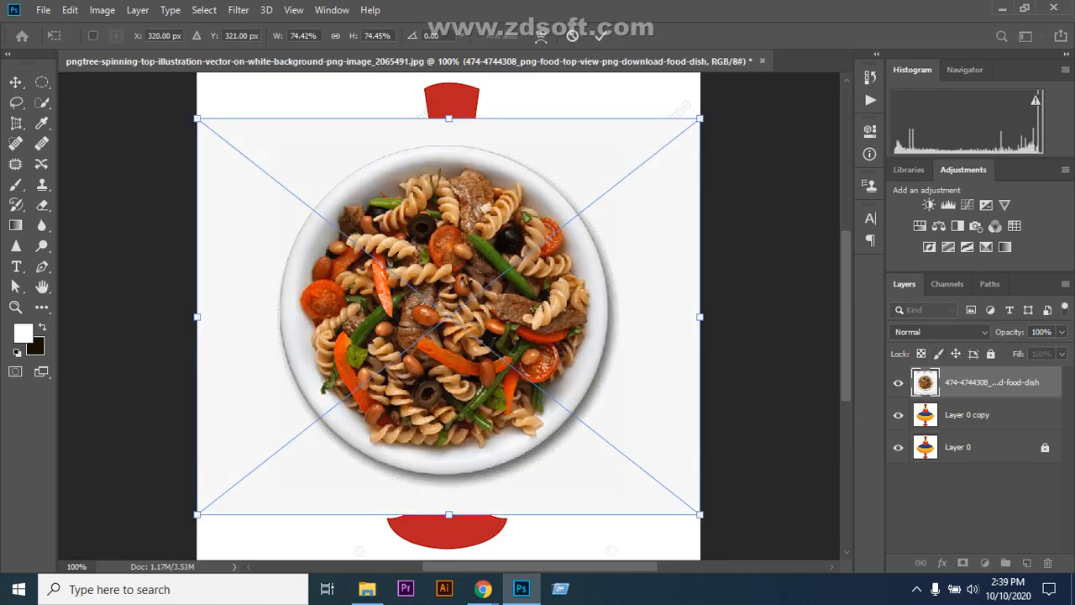
{"action": "key", "text": "Return"}
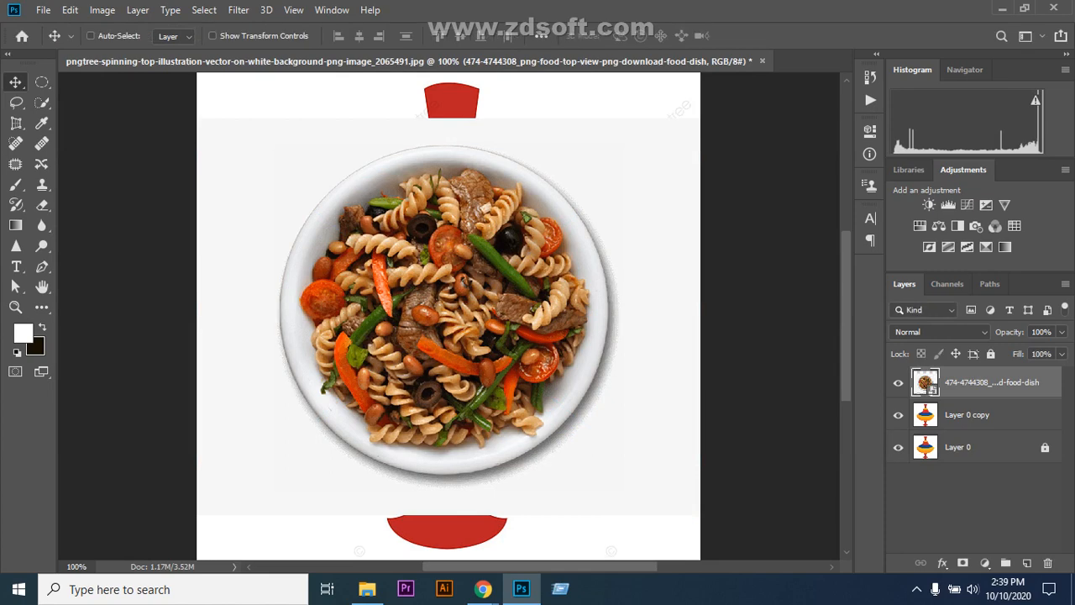
- Hide Layer 0 copy and Layer 0 beneath the food dish, and delete Layer 0 copy
{"action": "left_click", "coordinate": [898, 415]}
{"action": "left_click", "coordinate": [898, 446]}
{"action": "left_click", "coordinate": [898, 383], "text": "alt"}
{"action": "left_click", "coordinate": [898, 383], "text": "alt"}
{"action": "left_click", "coordinate": [967, 415]}
{"action": "left_click_drag", "start_coordinate": [967, 415], "coordinate": [1048, 563]}
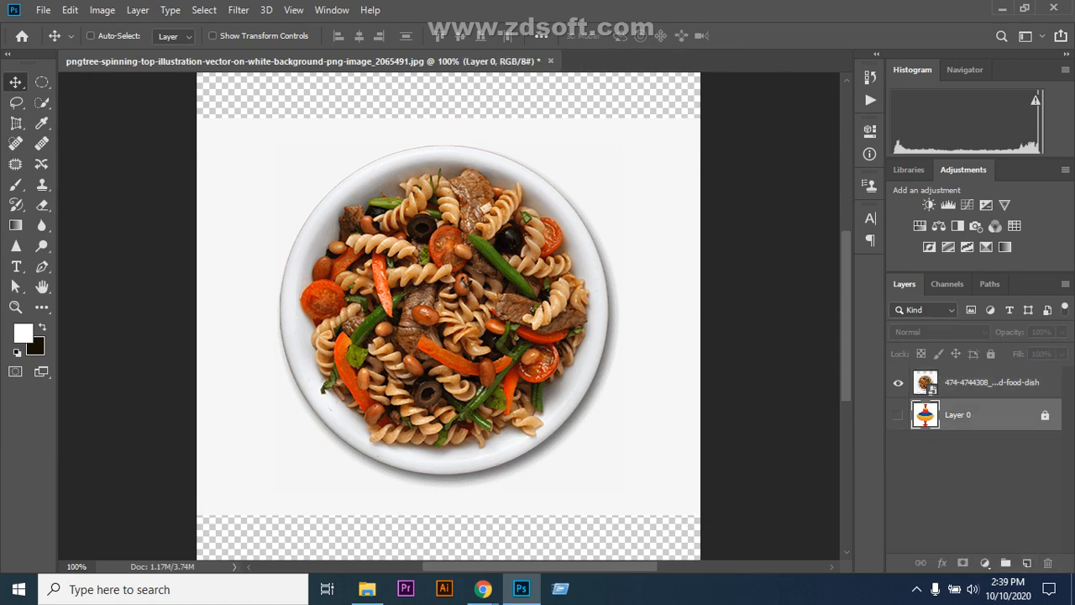
- Open the contents of the food-dish smart object as a separate document
{"action": "left_click", "coordinate": [991, 383]}
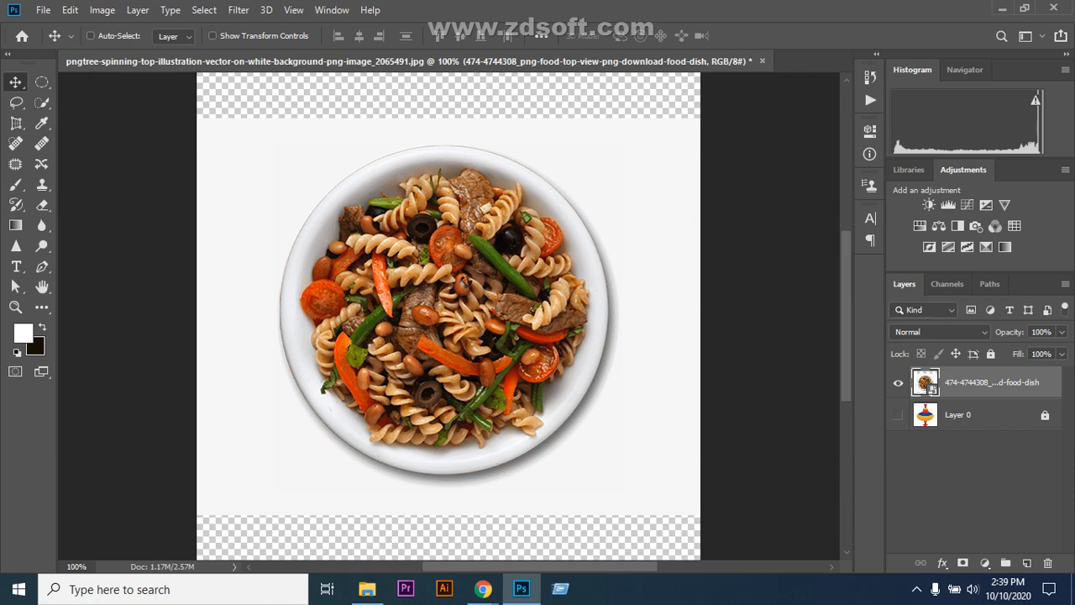
{"action": "double_click", "coordinate": [925, 382]}
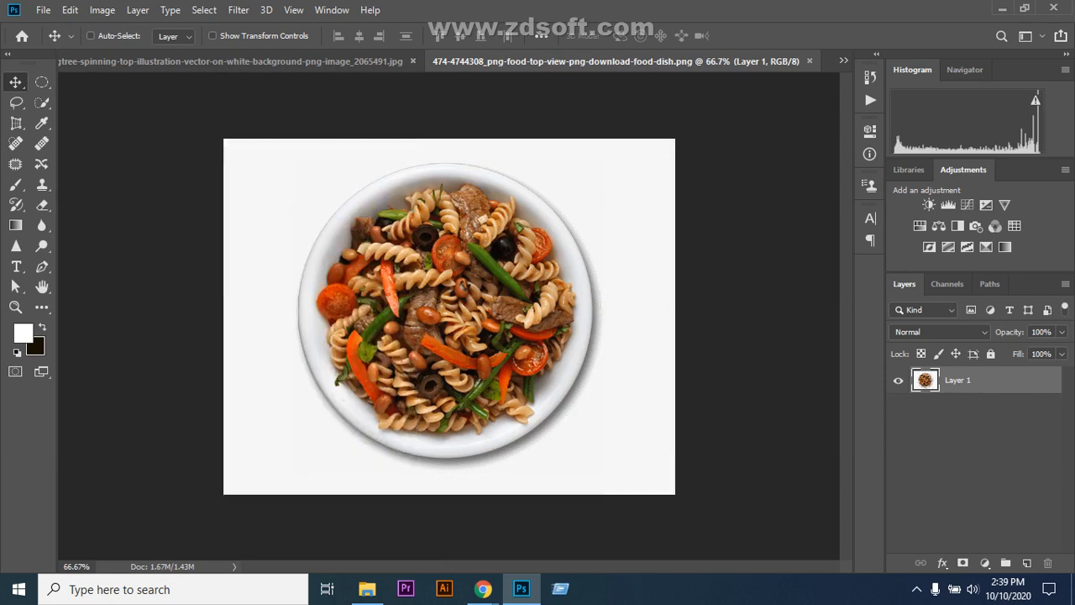
{"action": "mouse_move", "coordinate": [416, 268]}
{"action": "left_mouse_down"}
{"action": "mouse_move", "coordinate": [549, 271]}
{"action": "mouse_move", "coordinate": [415, 270]}
{"action": "left_mouse_up"}
- Duplicate Layer 1, lock the original completely and make Layer 1 copy the active layer
{"action": "key", "text": "ctrl+j"}
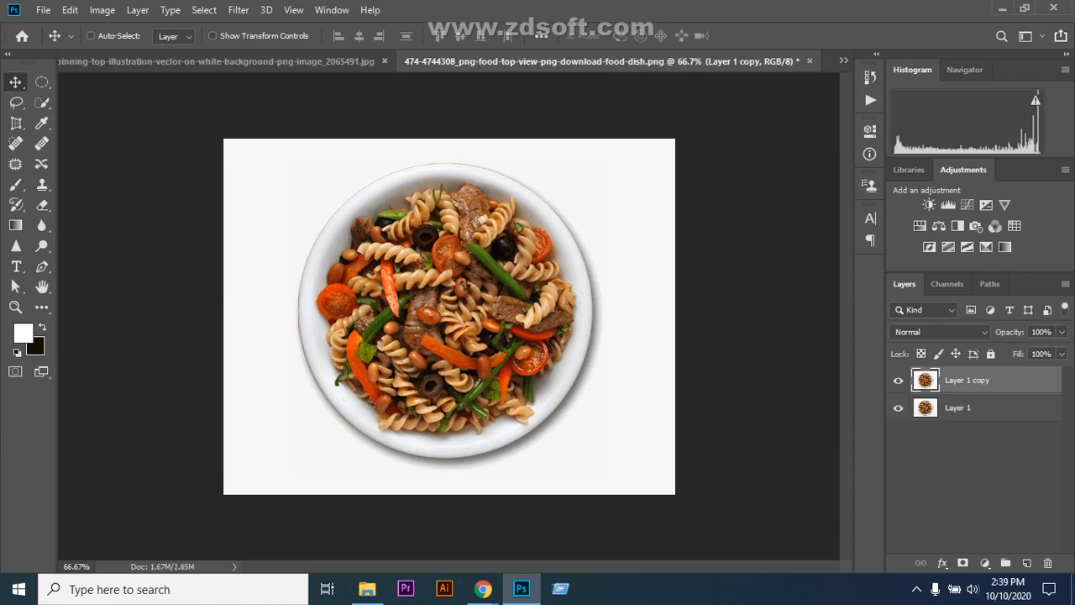
{"action": "left_click", "coordinate": [958, 408]}
{"action": "left_click", "coordinate": [992, 354]}
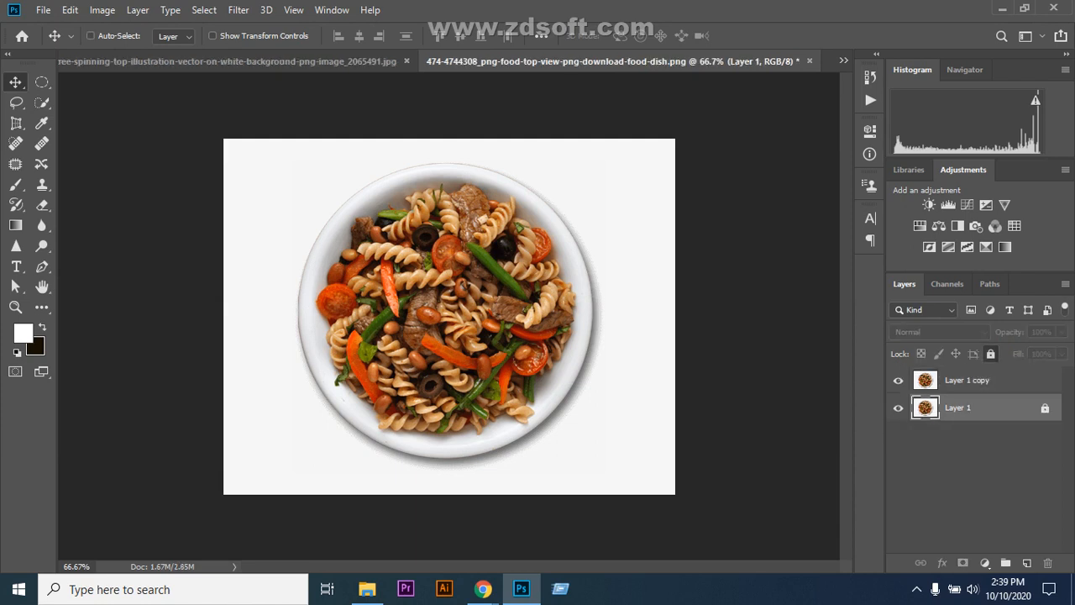
{"action": "left_click", "coordinate": [967, 381]}
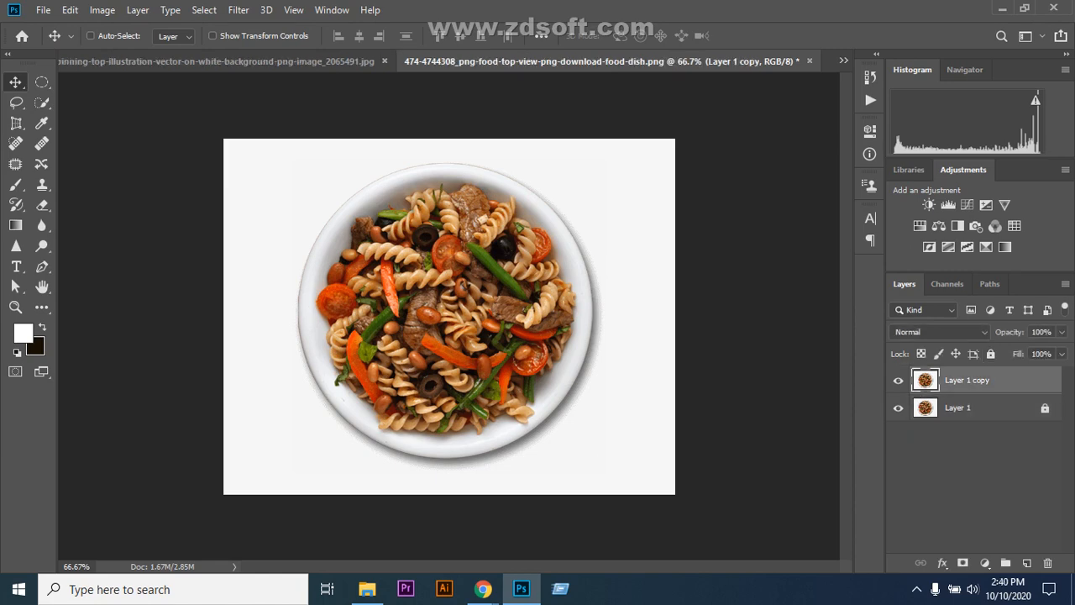
- Select the food plate with Select Subject and refine its edge using the Quick Selection tool at brush size 60
{"action": "left_click", "coordinate": [204, 10]}
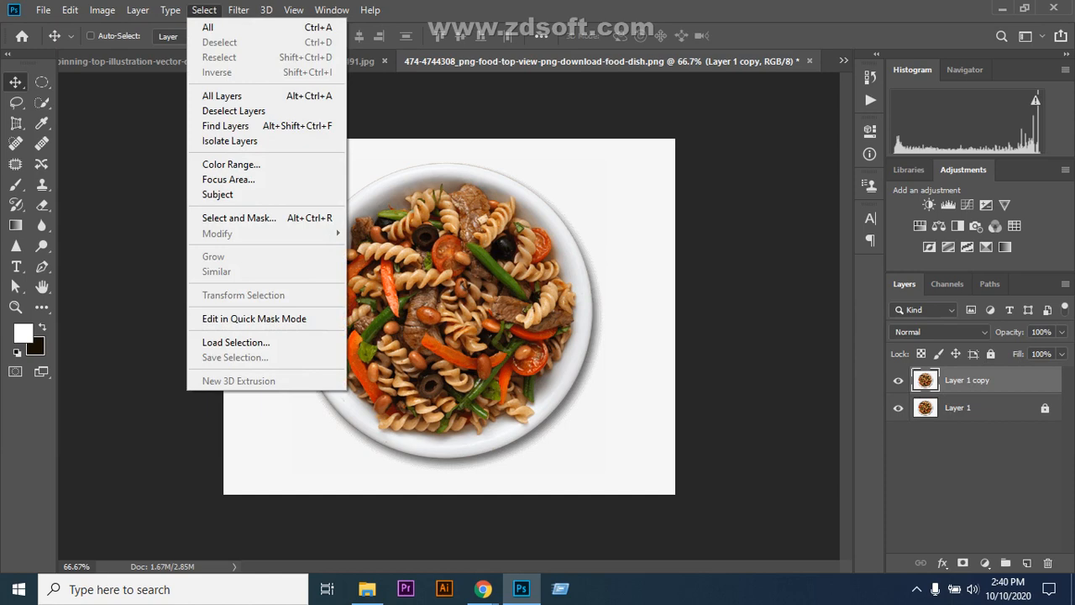
{"action": "left_click", "coordinate": [217, 194]}
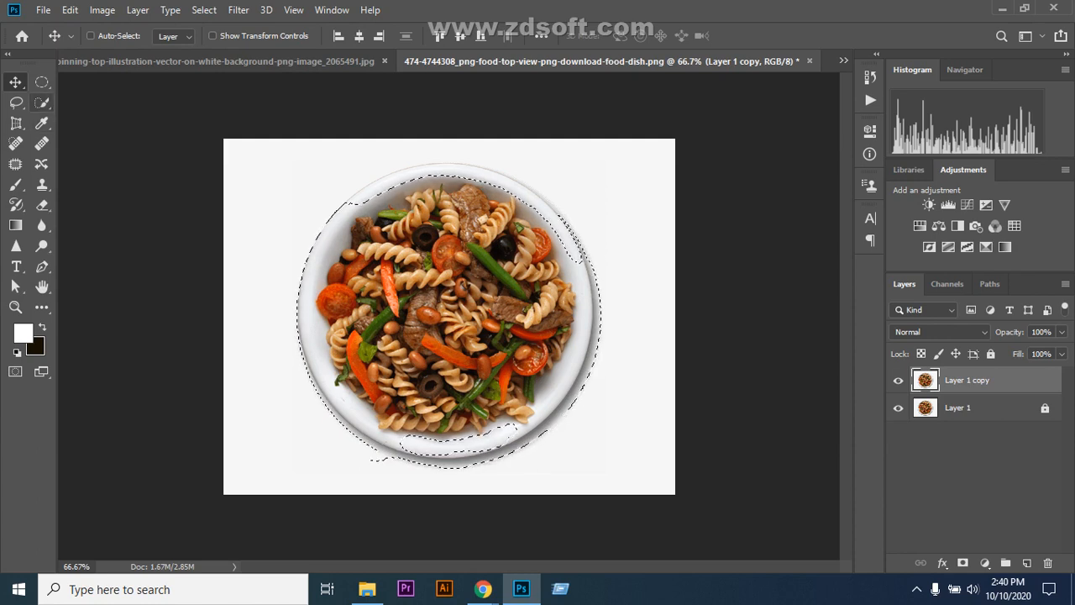
{"action": "right_click", "coordinate": [42, 102]}
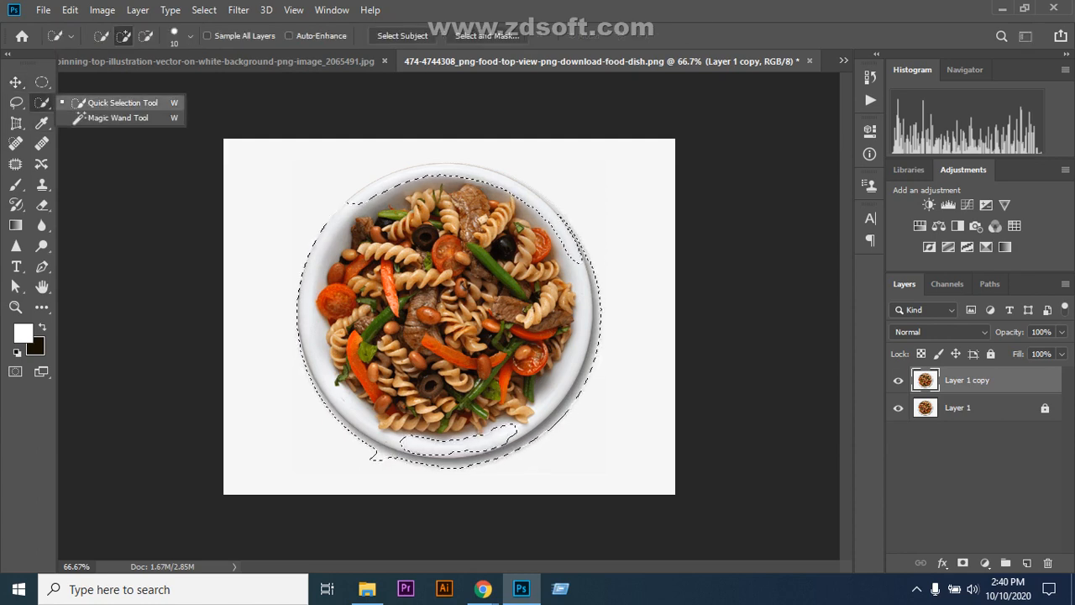
{"action": "left_click", "coordinate": [123, 102]}
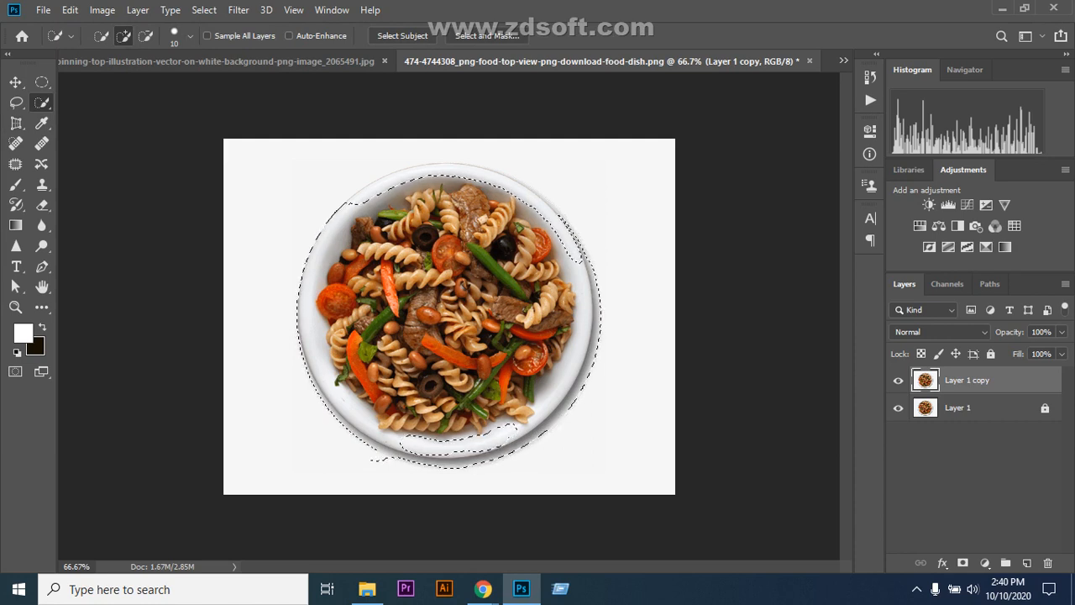
{"action": "key", "text": "bracketright"}
{"action": "key", "text": "bracketright"}
{"action": "key", "text": "bracketright"}
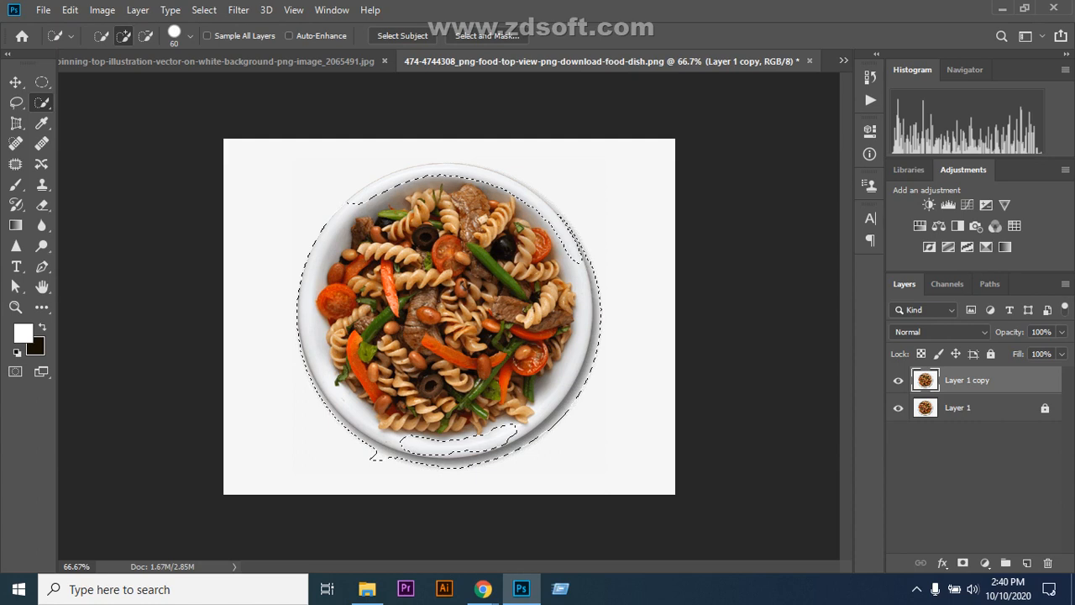
{"action": "key", "text": "alt"}
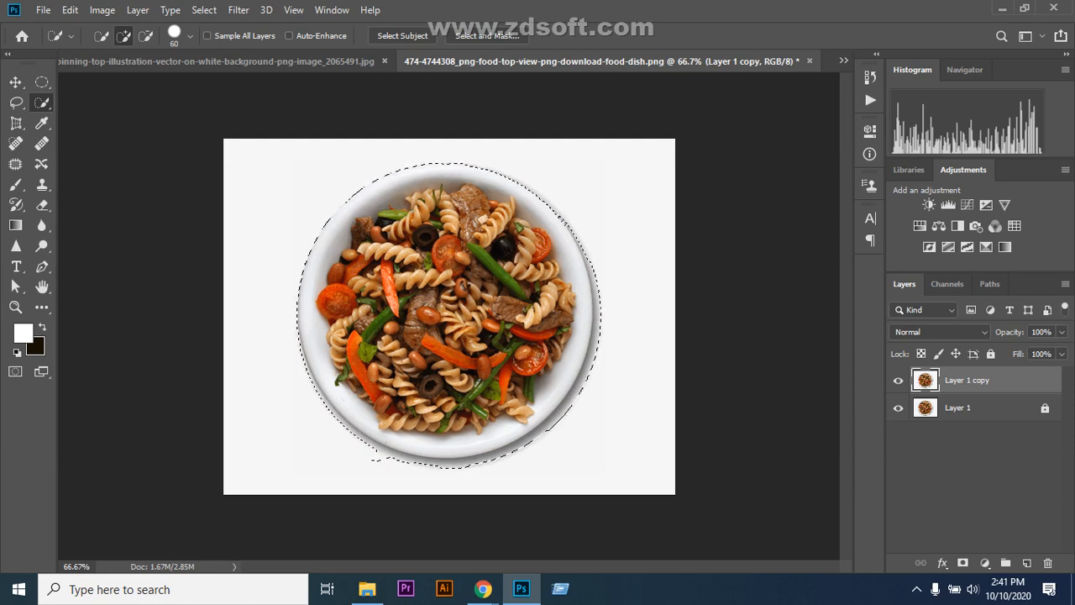
{"action": "key", "text": "alt"}
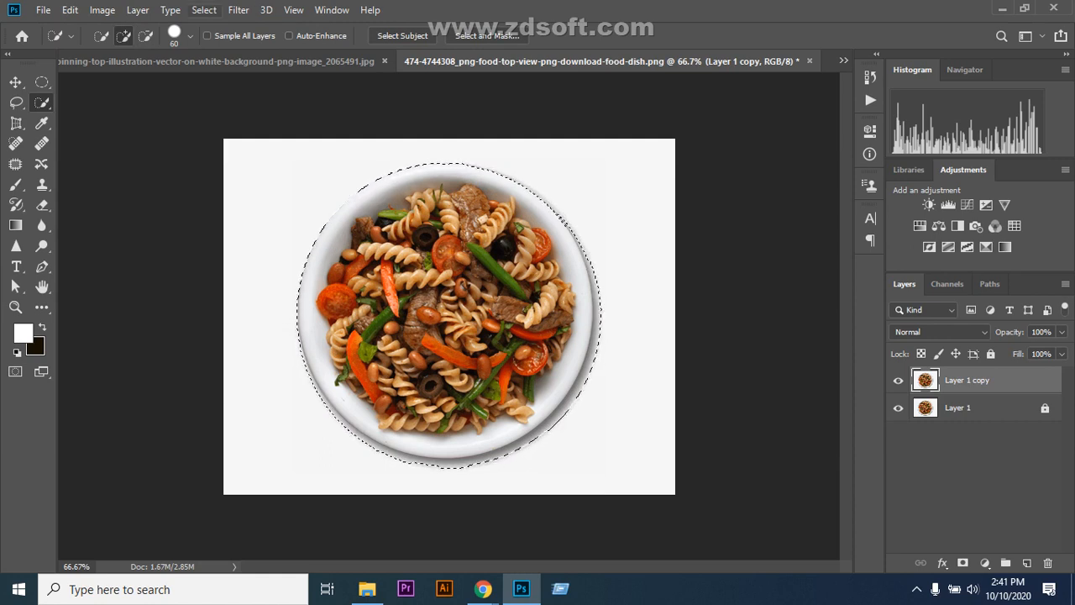
- Invert the selection to the background, copy it onto a new layer and hide Layer 1 copy and Layer 1
{"action": "left_click", "coordinate": [204, 11]}
{"action": "left_click", "coordinate": [217, 72]}
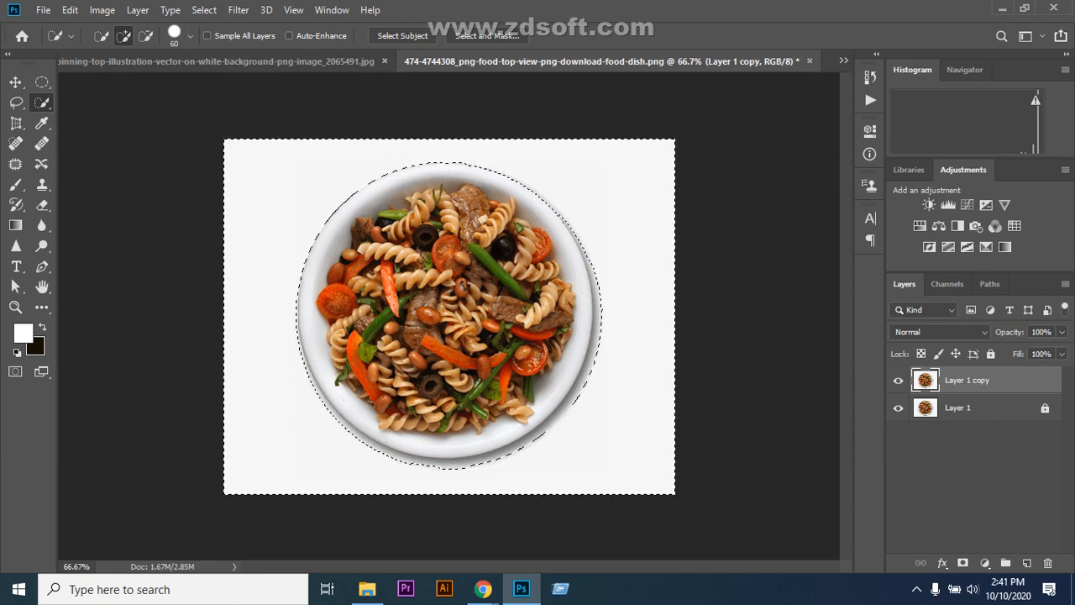
{"action": "left_click", "coordinate": [1027, 563]}
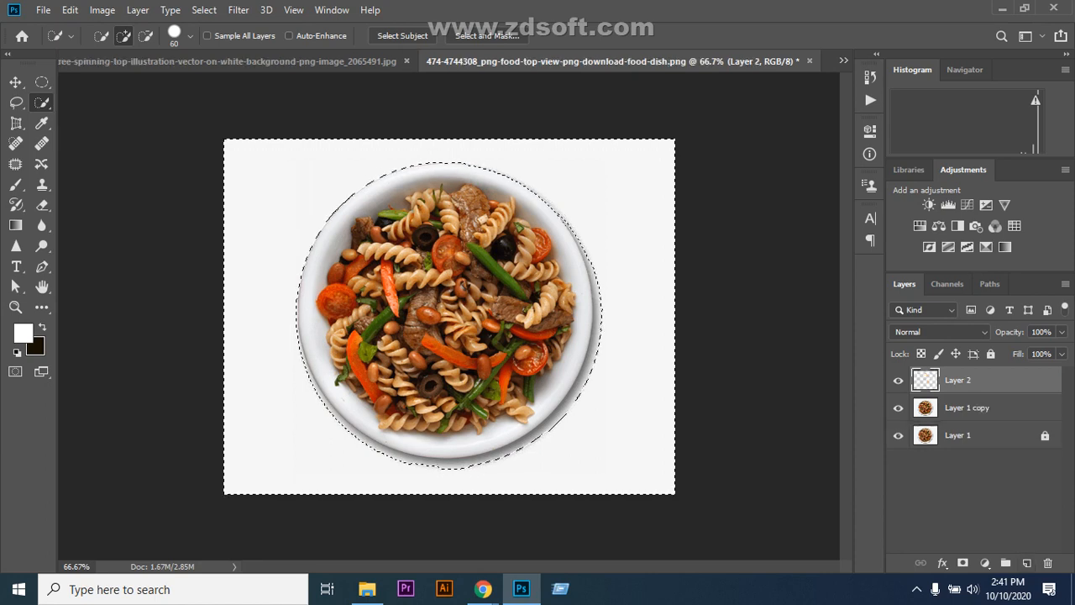
{"action": "key", "text": "ctrl+d"}
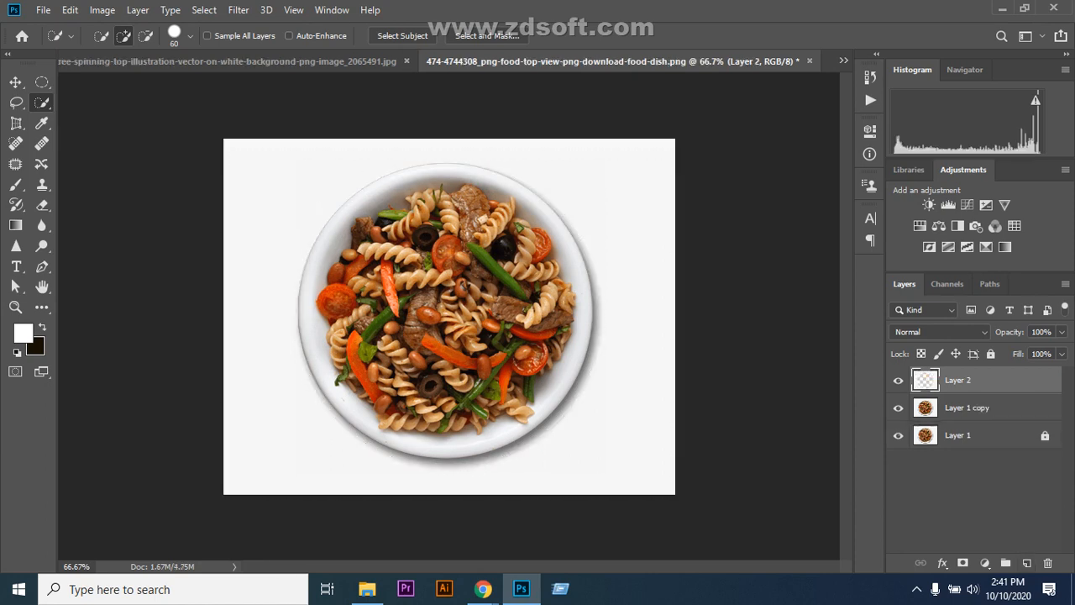
{"action": "left_click", "coordinate": [897, 407]}
{"action": "left_click", "coordinate": [898, 435]}
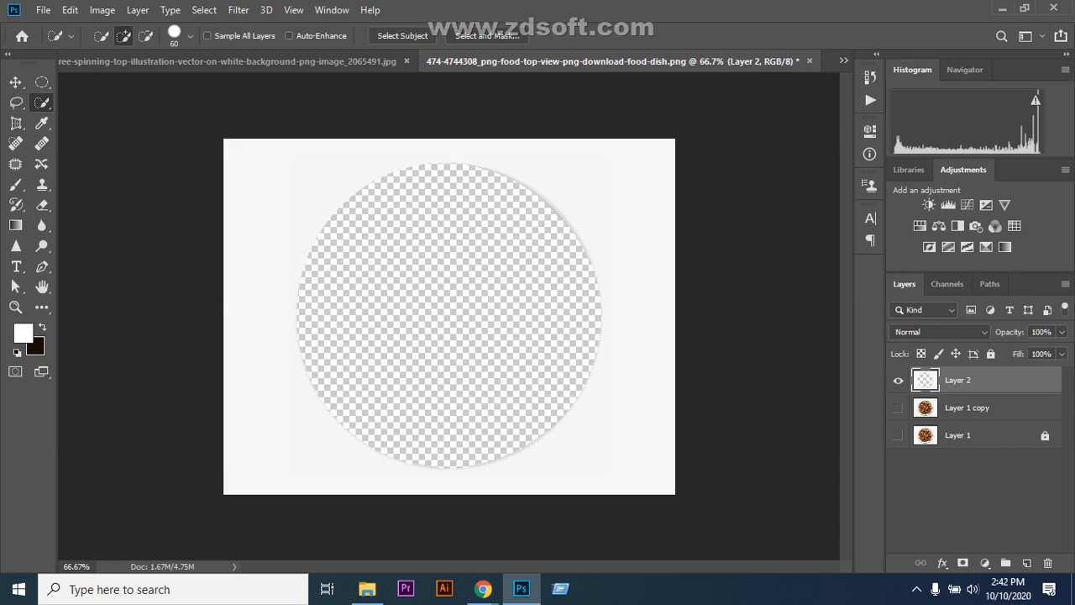
- Undo copying the background to a new layer and invert the selection back to the plate
{"action": "key", "text": "ctrl+z"}
{"action": "key", "text": "ctrl+z"}
{"action": "key", "text": "ctrl+z"}
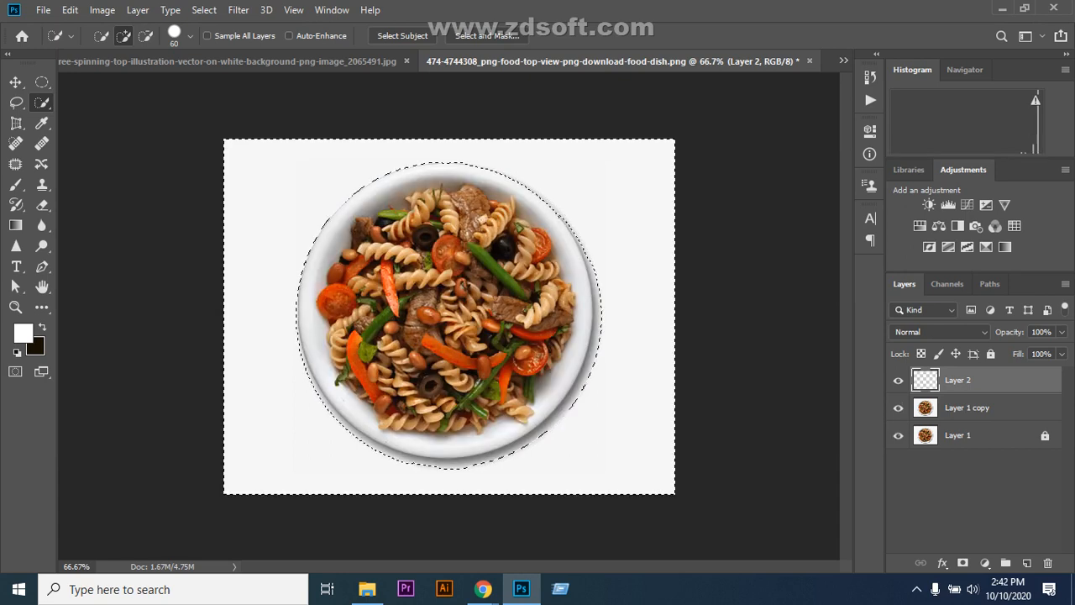
{"action": "key", "text": "ctrl+z"}
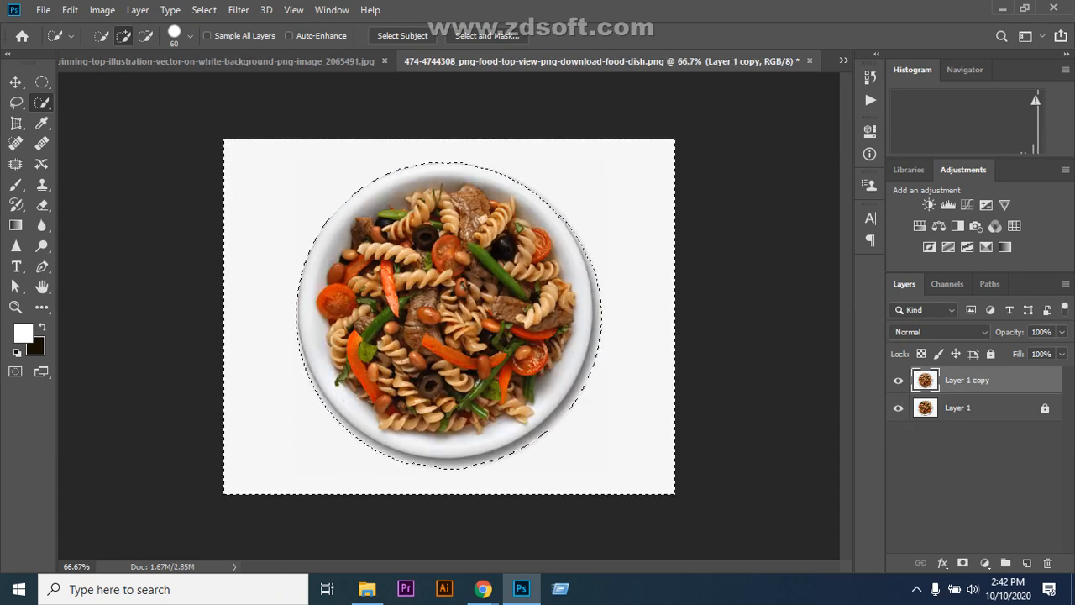
{"action": "key", "text": "ctrl+shift+i"}
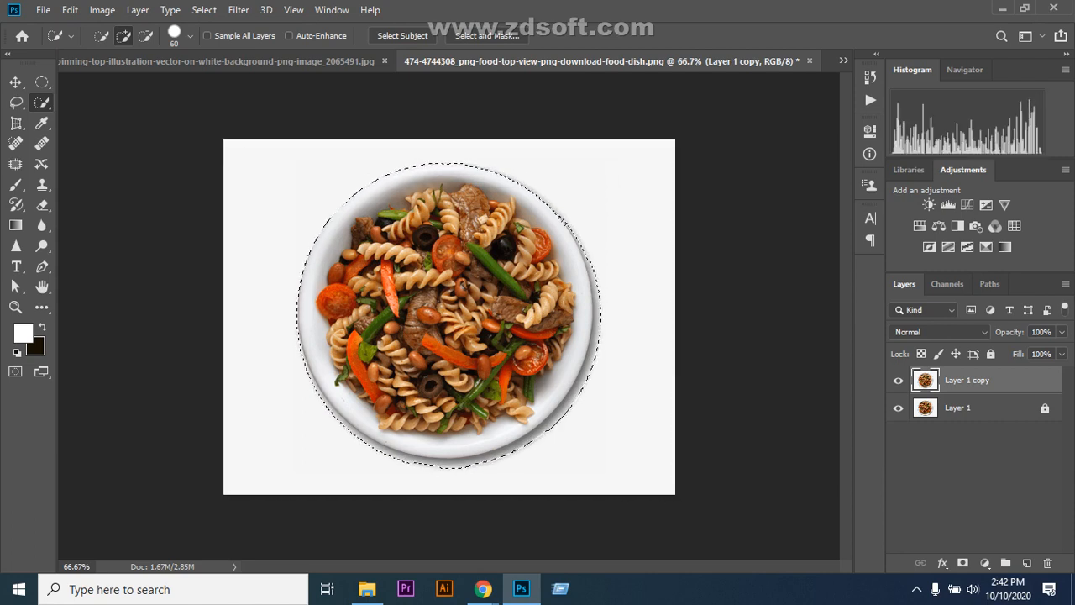
- Copy the selected plate onto a new layer and hide Layer 1 copy and Layer 1
{"action": "left_click", "coordinate": [1027, 563]}
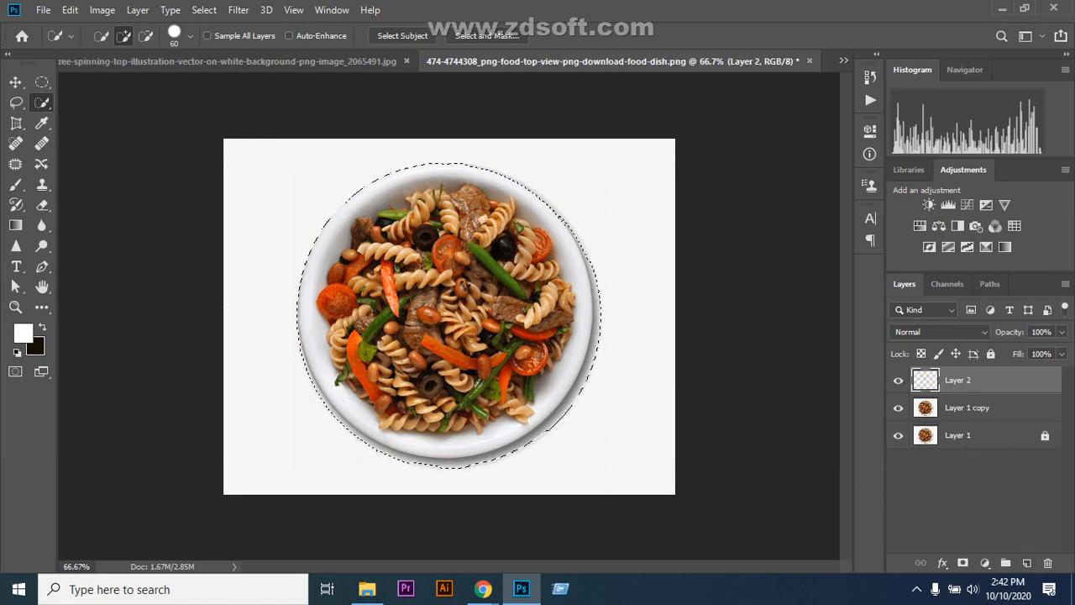
{"action": "key", "text": "ctrl+v"}
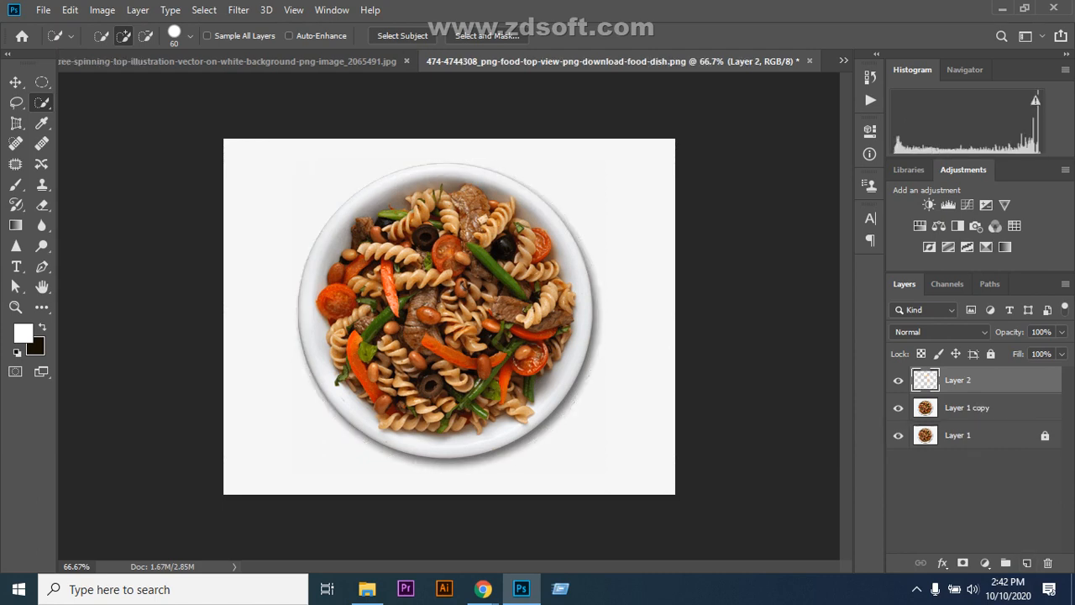
{"action": "left_click", "coordinate": [898, 407]}
{"action": "left_click", "coordinate": [898, 435]}
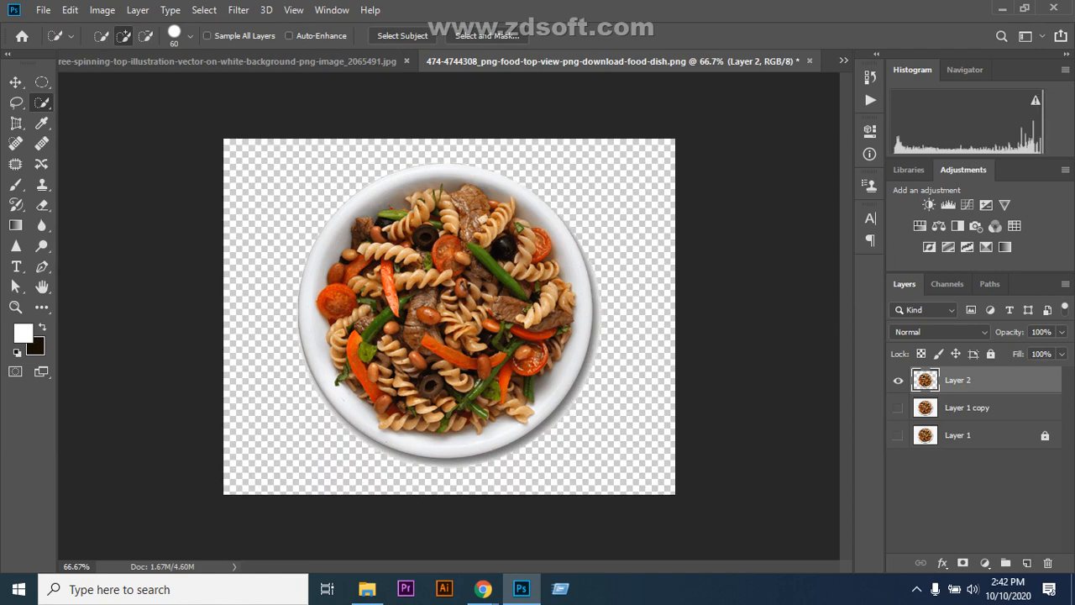
- Move the cut-out plate slightly to the right and open the blending options of Layer 2
{"action": "key", "text": "v"}
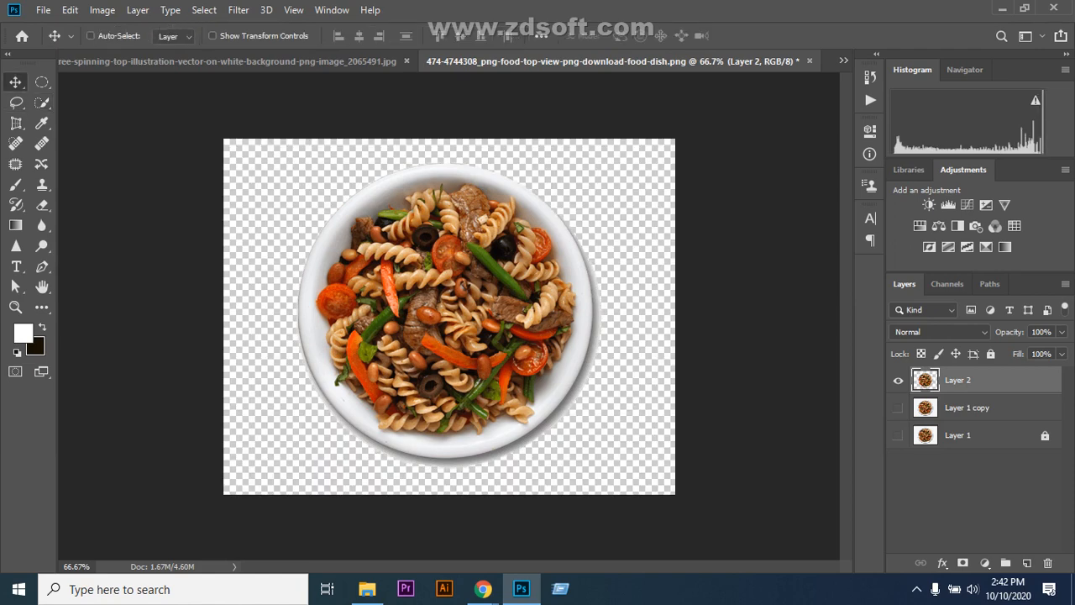
{"action": "mouse_move", "coordinate": [454, 265]}
{"action": "left_mouse_down"}
{"action": "mouse_move", "coordinate": [423, 263]}
{"action": "mouse_move", "coordinate": [491, 221]}
{"action": "mouse_move", "coordinate": [462, 259]}
{"action": "mouse_move", "coordinate": [457, 233]}
{"action": "mouse_move", "coordinate": [452, 266]}
{"action": "mouse_move", "coordinate": [471, 240]}
{"action": "mouse_move", "coordinate": [478, 270]}
{"action": "mouse_move", "coordinate": [461, 267]}
{"action": "mouse_move", "coordinate": [467, 252]}
{"action": "left_mouse_up"}
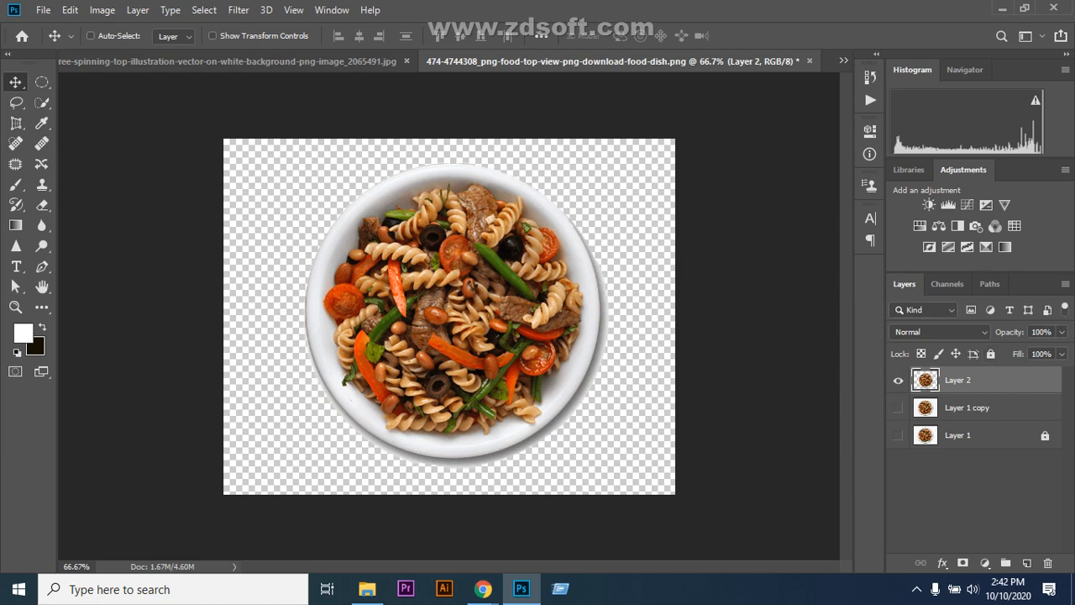
{"action": "double_click", "coordinate": [1011, 380]}
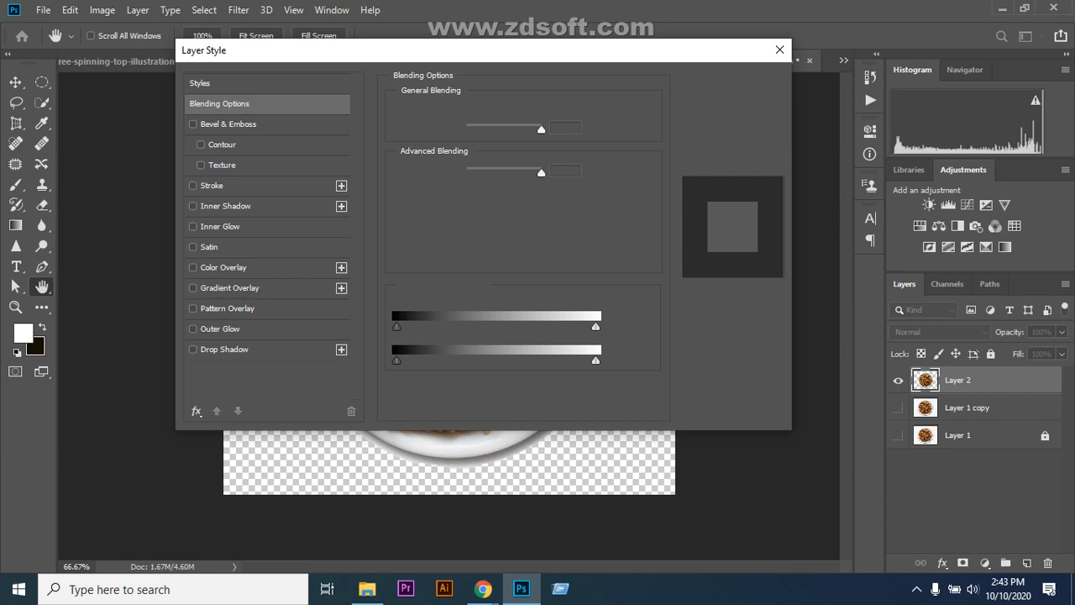
- Switch to the Google Meet class window in Chrome
{"action": "mouse_move", "coordinate": [483, 588]}
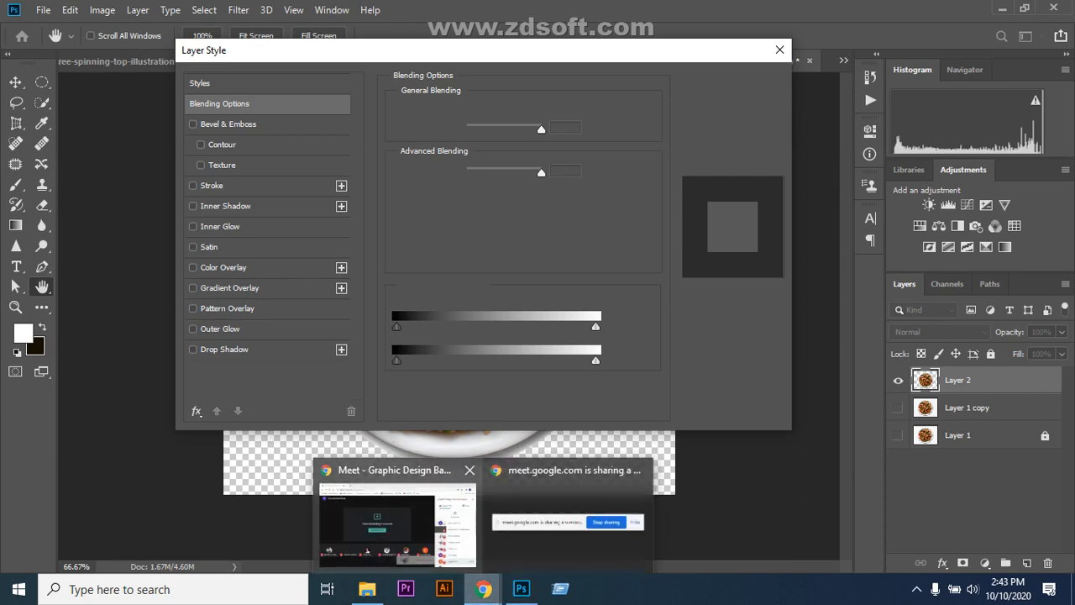
{"action": "left_click", "coordinate": [395, 504]}
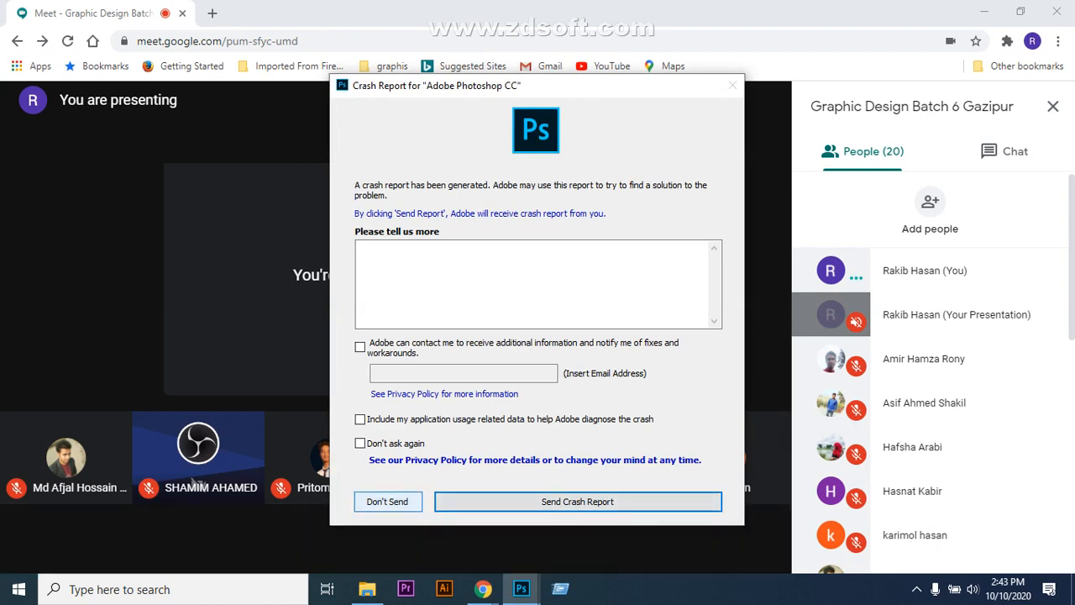
- Dismiss the Photoshop crash report without sending it
{"action": "left_click", "coordinate": [387, 502]}
{"action": "left_click", "coordinate": [917, 589]}
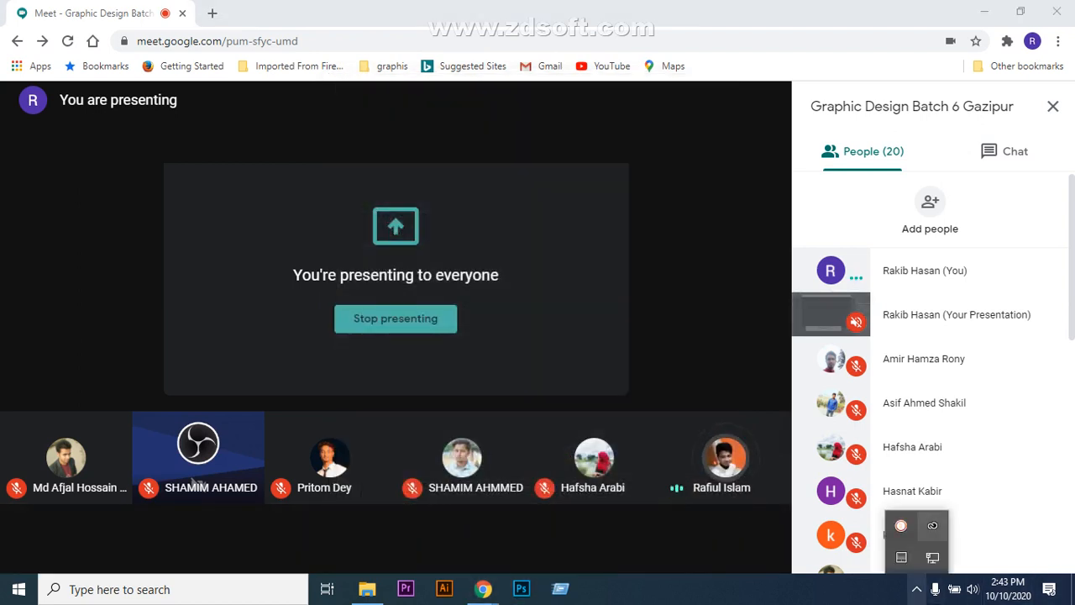
{"action": "left_click", "coordinate": [901, 525]}
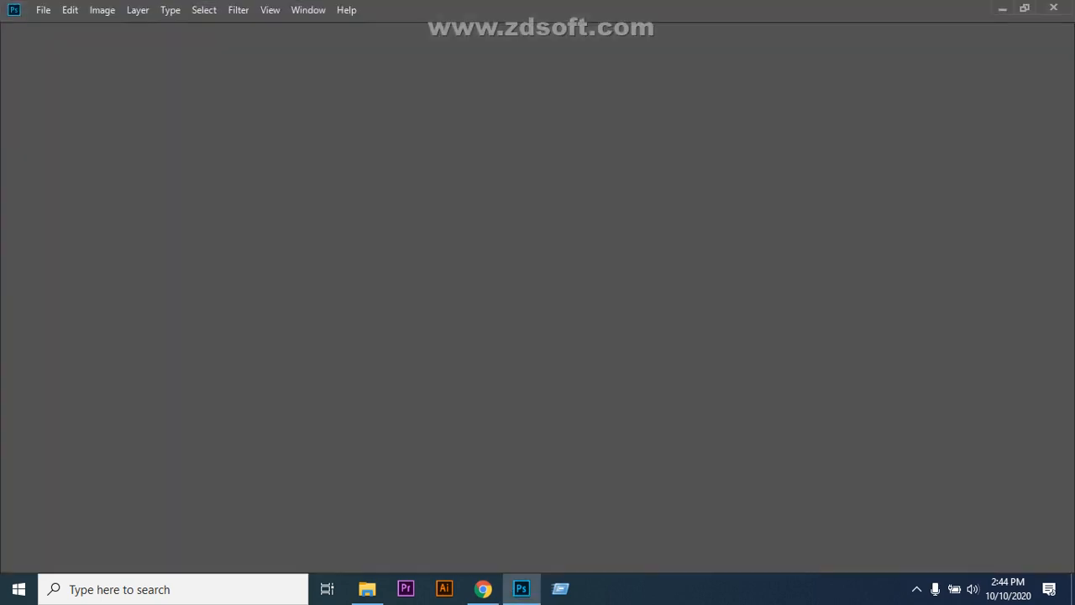
- Switch to the Google Meet class in Chrome and try to present the recovered Photoshop document's window
{"action": "left_click", "coordinate": [483, 589]}
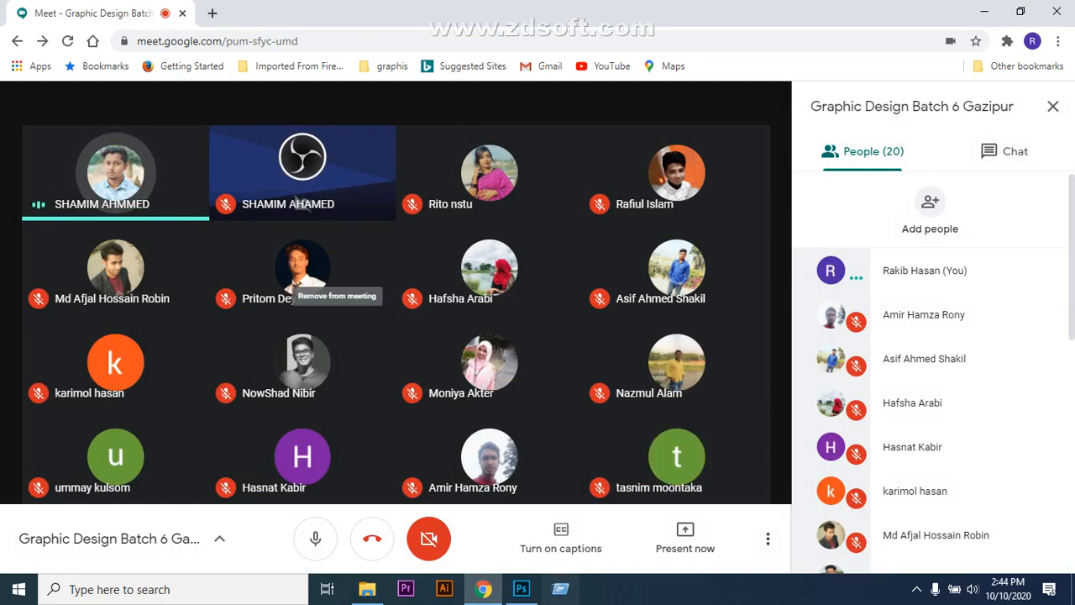
{"action": "left_click", "coordinate": [686, 538]}
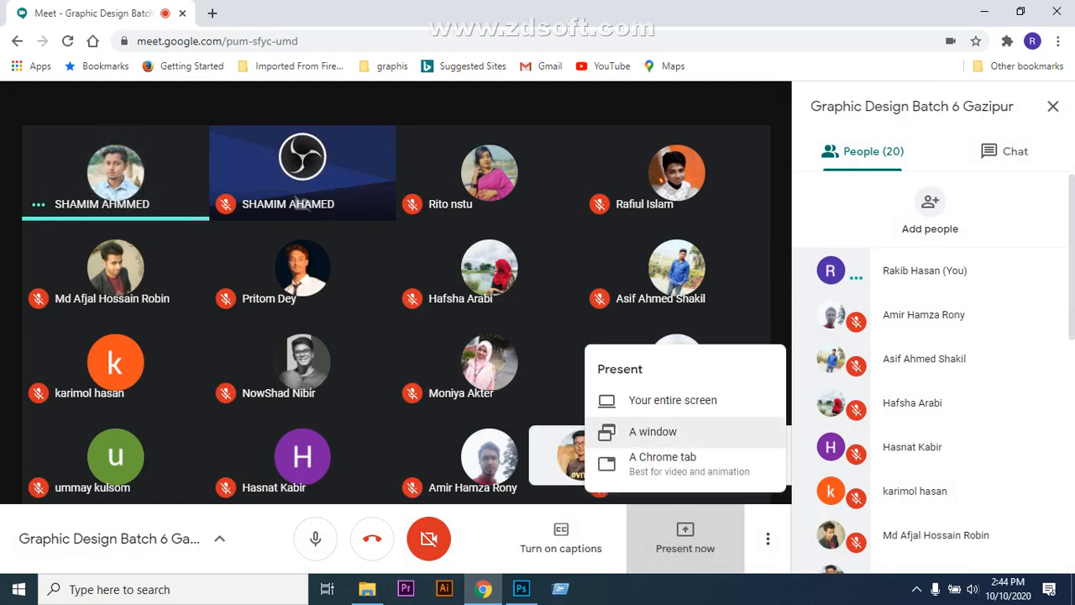
{"action": "left_click", "coordinate": [656, 441]}
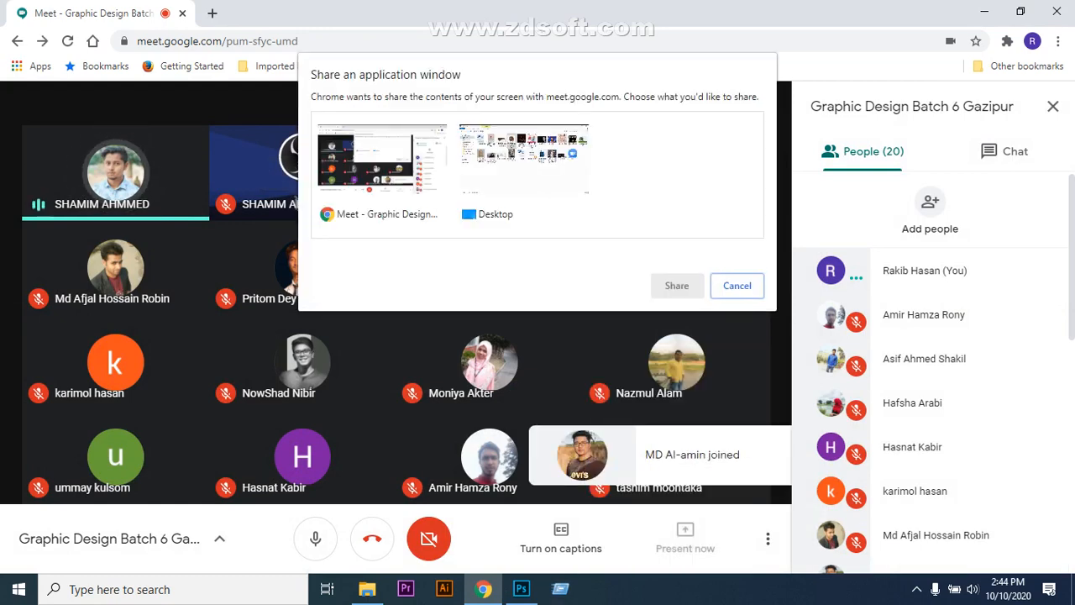
{"action": "left_click", "coordinate": [524, 168]}
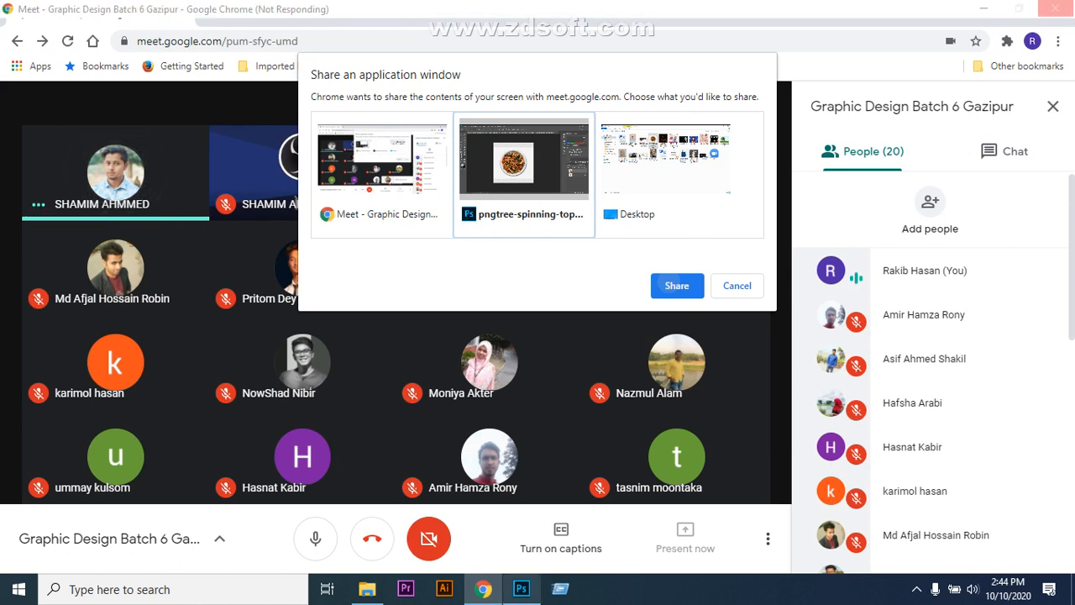
- Switch to the recovered food plate document in Photoshop and activate the Move tool
{"action": "mouse_move", "coordinate": [522, 589]}
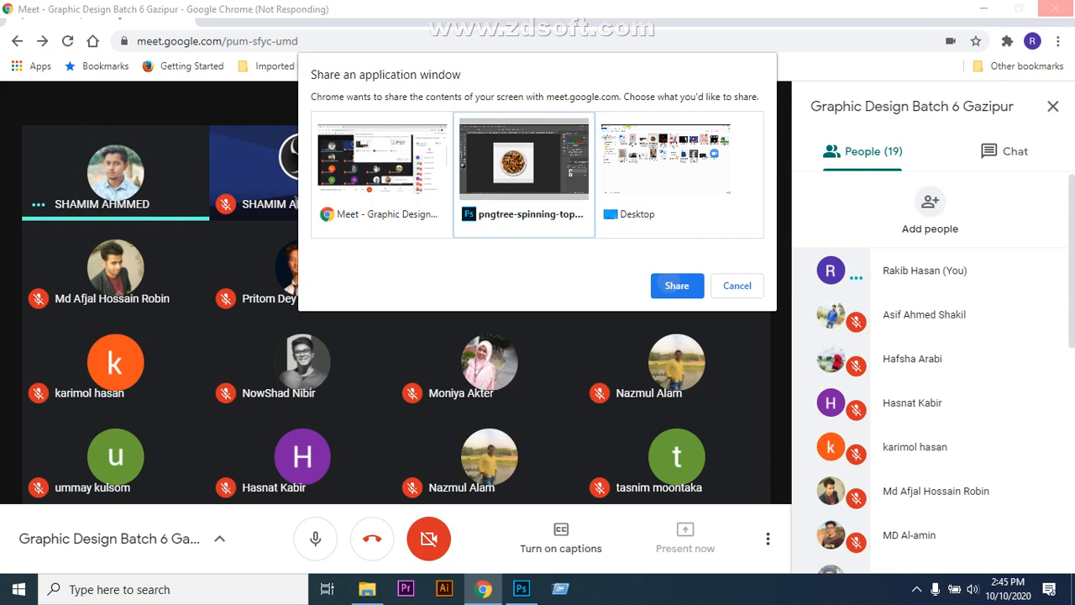
{"action": "left_click", "coordinate": [522, 589]}
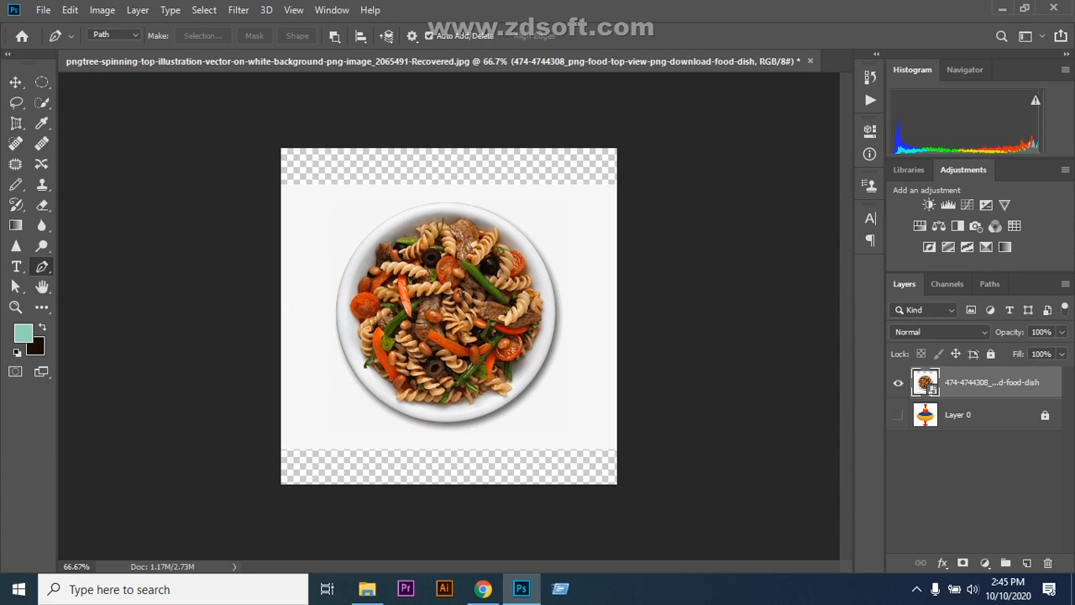
{"action": "key", "text": "v"}
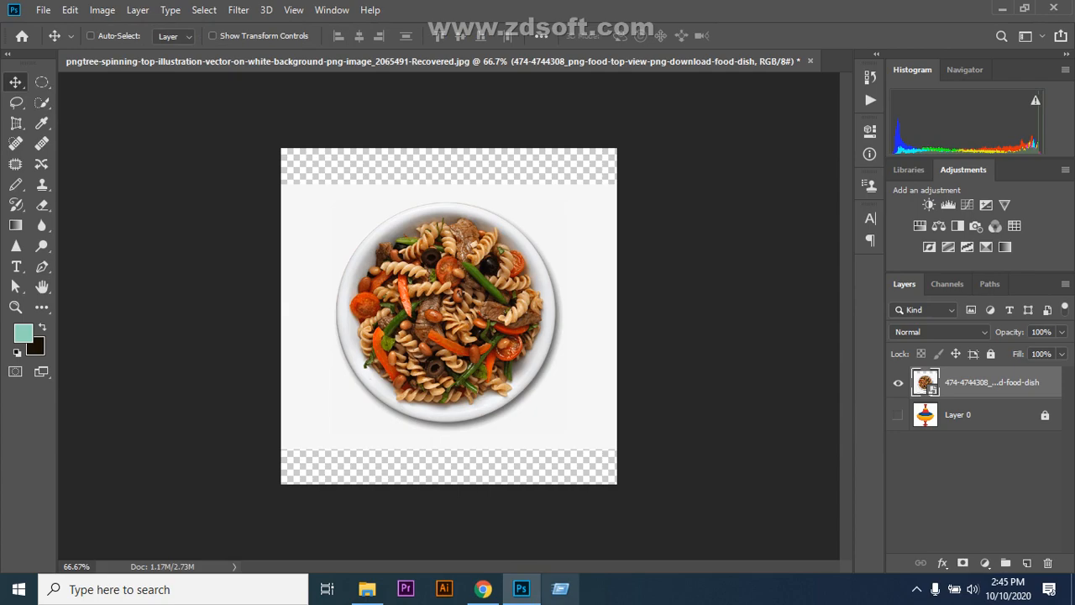
{"action": "left_click", "coordinate": [483, 589]}
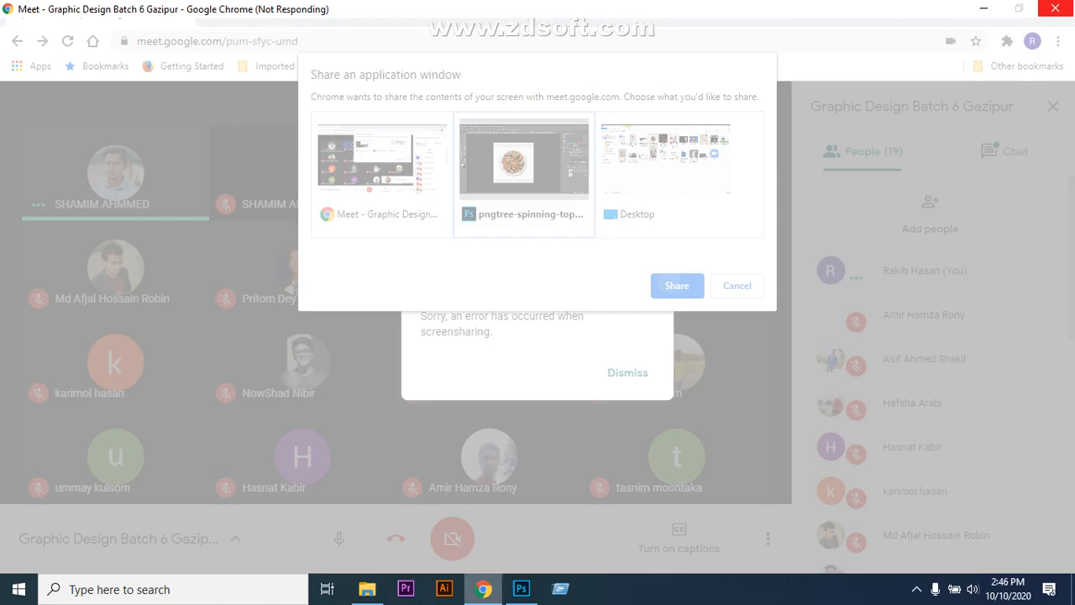
{"action": "left_click", "coordinate": [521, 588]}
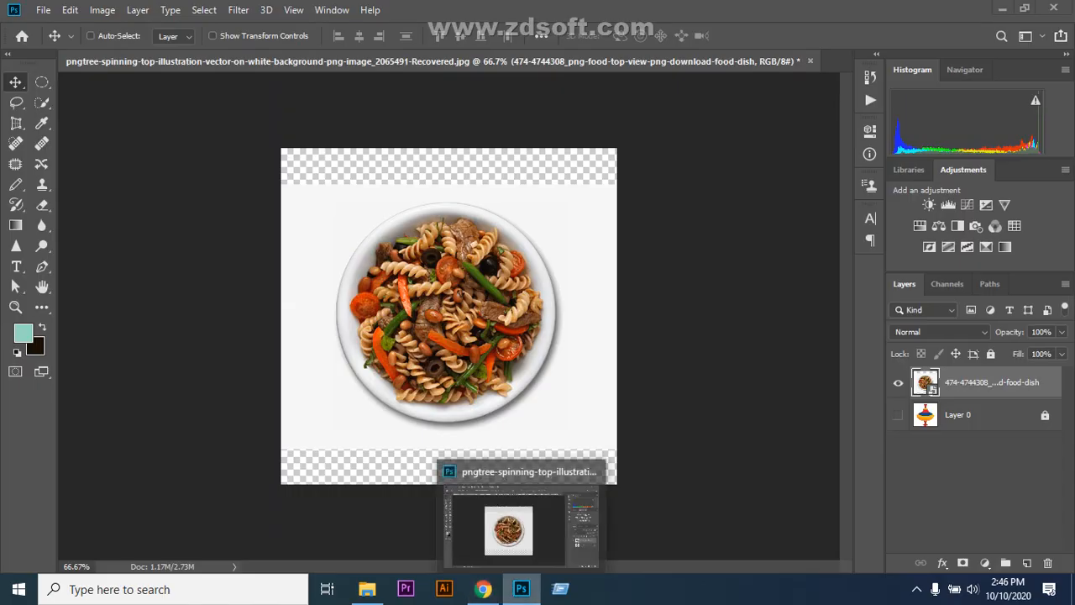
{"action": "left_click", "coordinate": [522, 588]}
{"action": "left_click", "coordinate": [483, 589]}
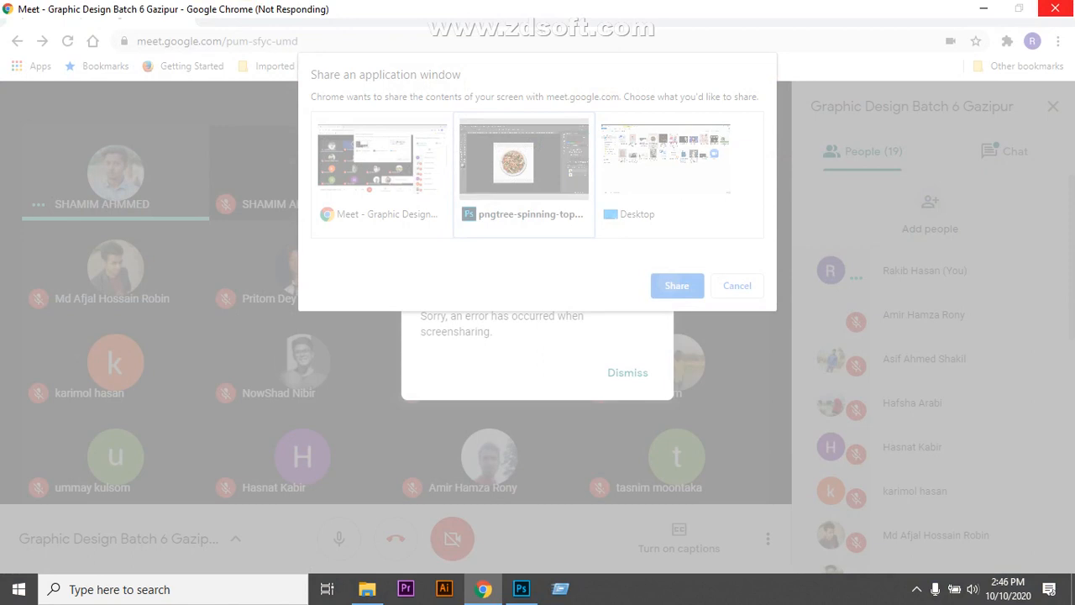
{"action": "left_click", "coordinate": [483, 589]}
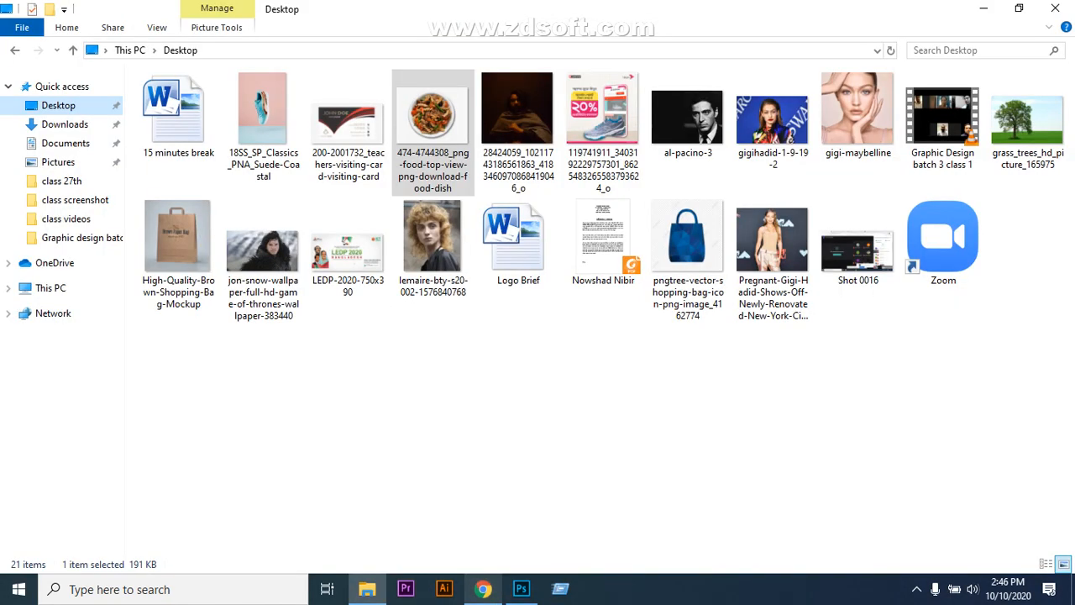
- Switch to the unresponsive Chrome window and force the program to close
{"action": "left_click", "coordinate": [483, 589]}
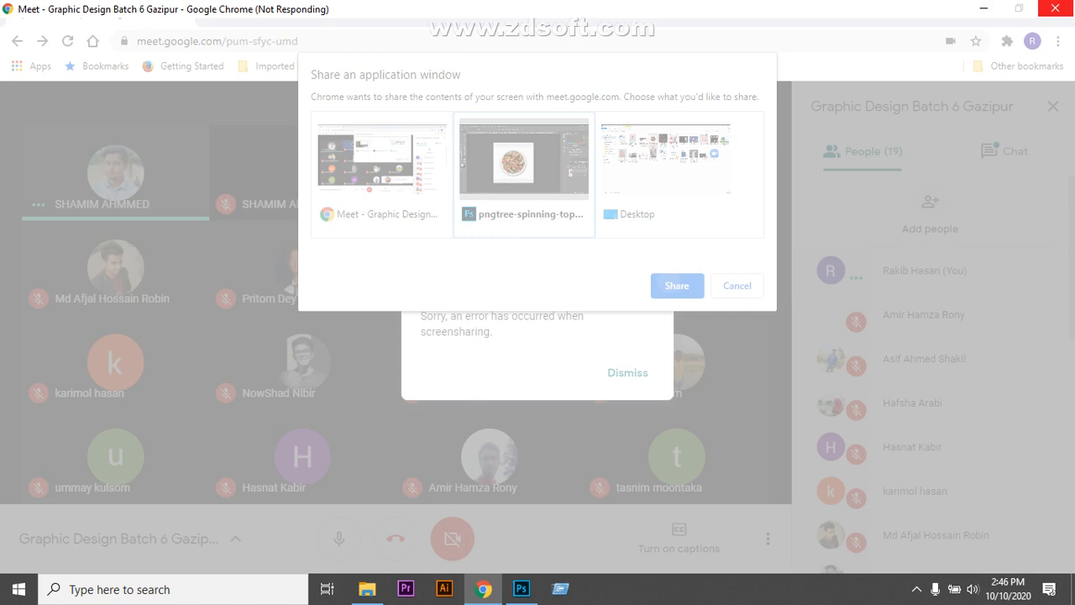
{"action": "left_click", "coordinate": [1055, 9]}
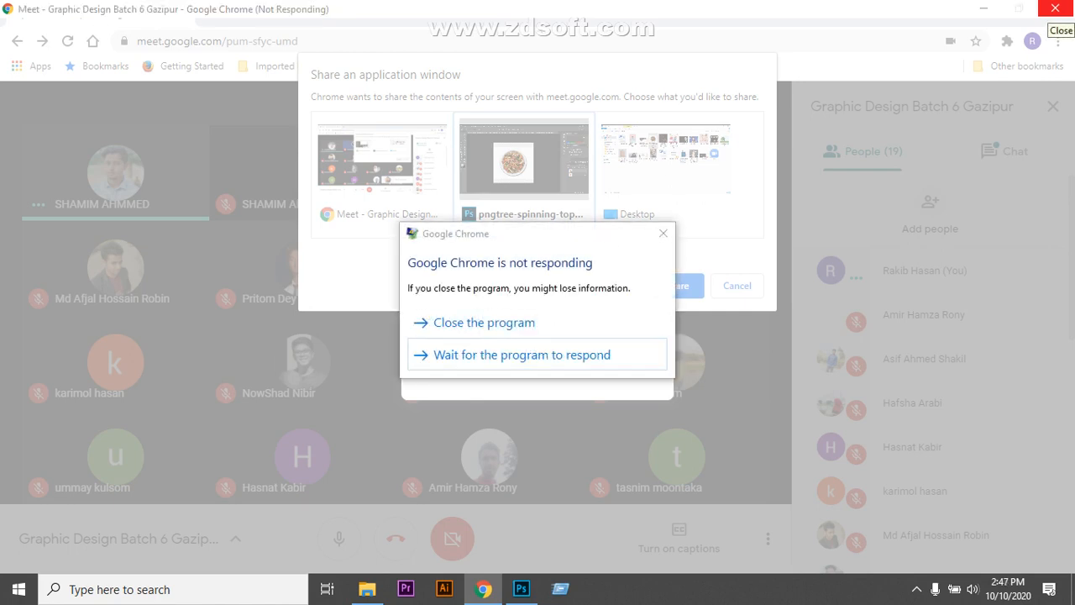
{"action": "left_click", "coordinate": [484, 323]}
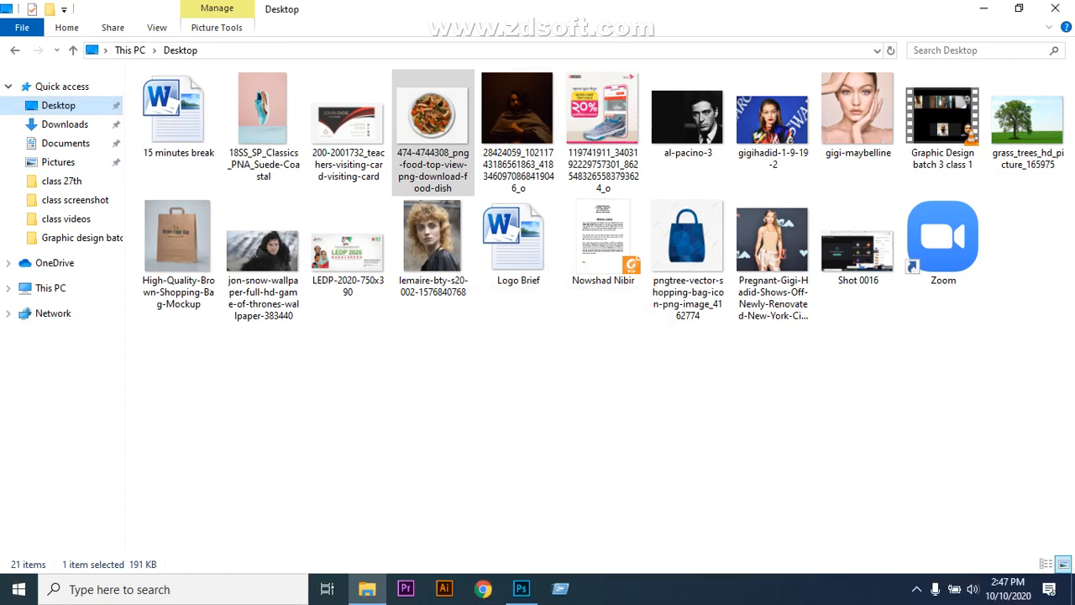
- Relaunch Chrome and dismiss the offer to restore the previous pages
{"action": "left_click", "coordinate": [917, 588]}
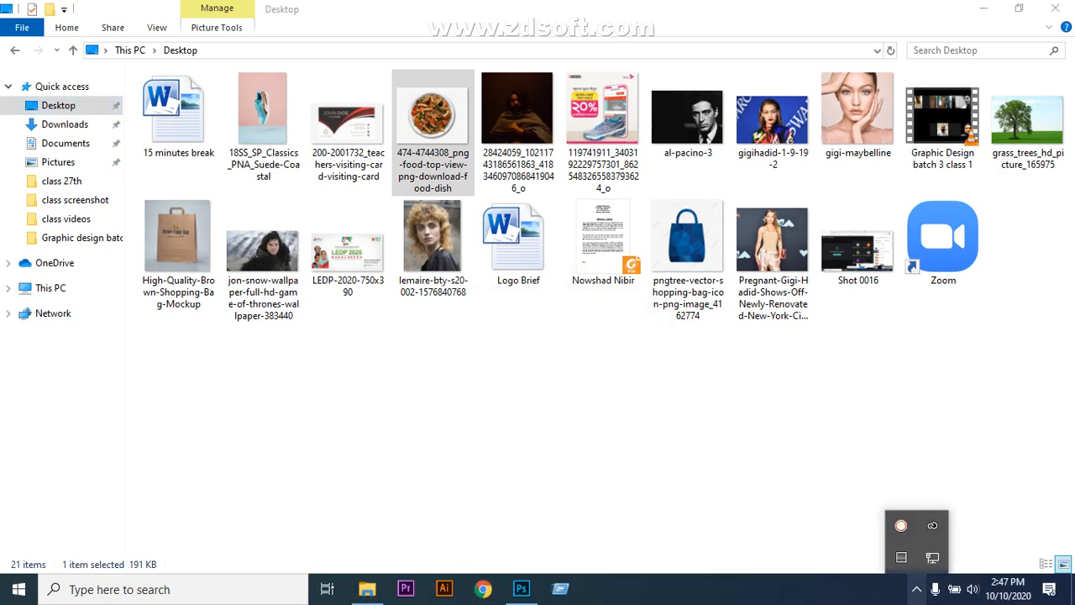
{"action": "left_click", "coordinate": [739, 453]}
{"action": "left_click", "coordinate": [483, 589]}
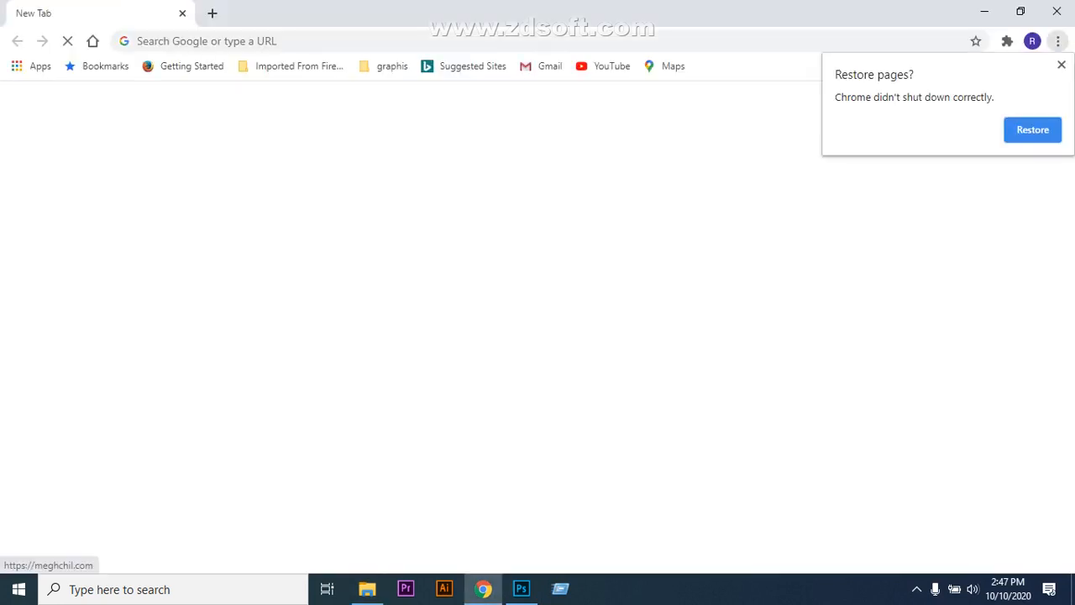
{"action": "left_click", "coordinate": [1062, 65]}
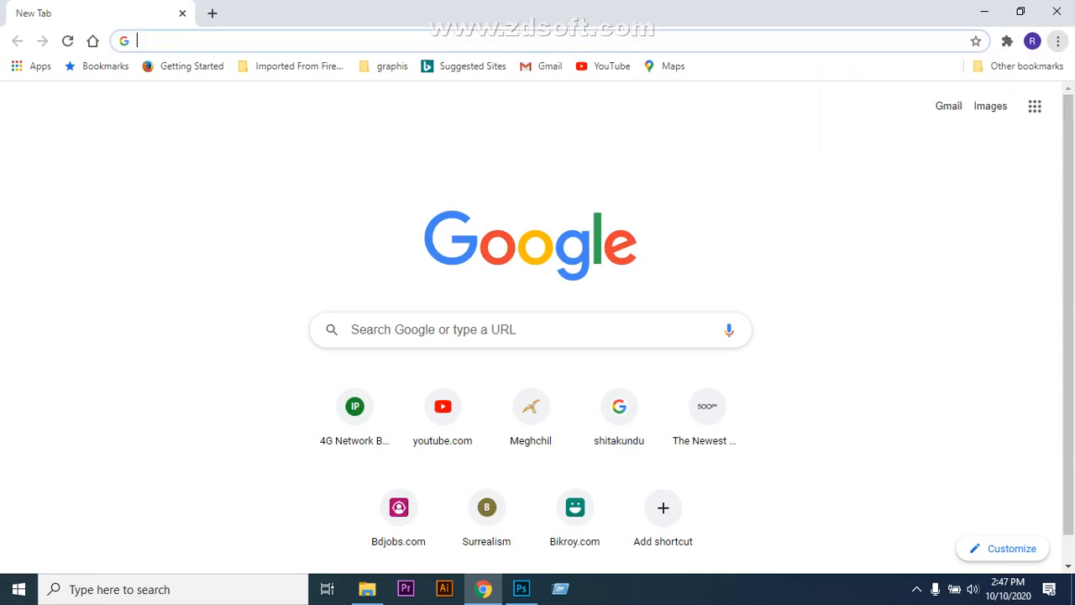
- Open Google Meet from the Google apps on the new tab page
{"action": "left_click", "coordinate": [1035, 107]}
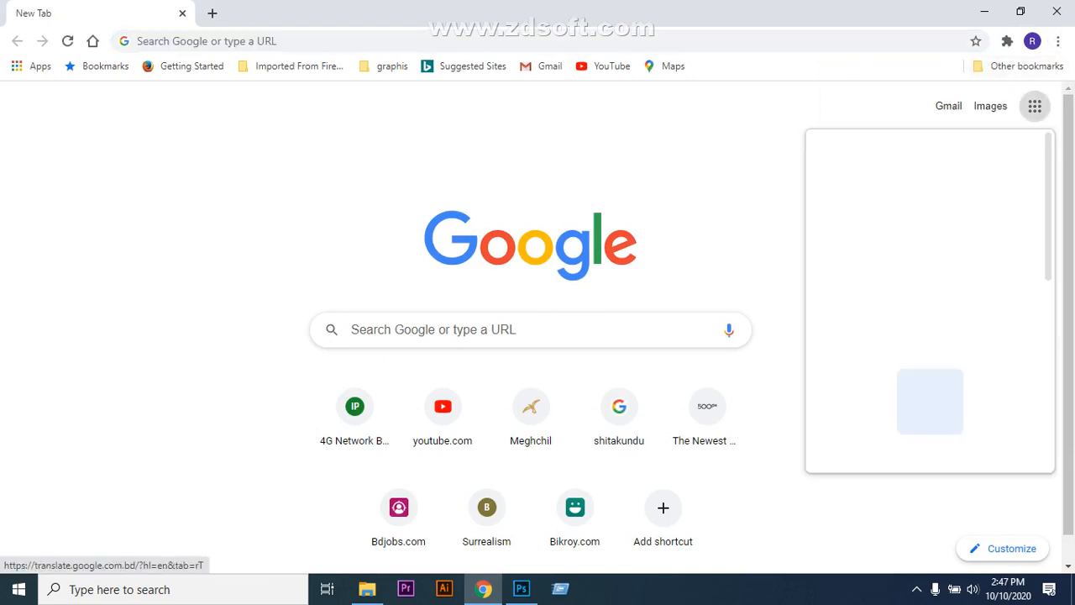
{"action": "scroll", "coordinate": [930, 370], "scroll_direction": "down", "scroll_amount": 1}
{"action": "scroll", "coordinate": [854, 336], "scroll_direction": "down", "scroll_amount": 3}
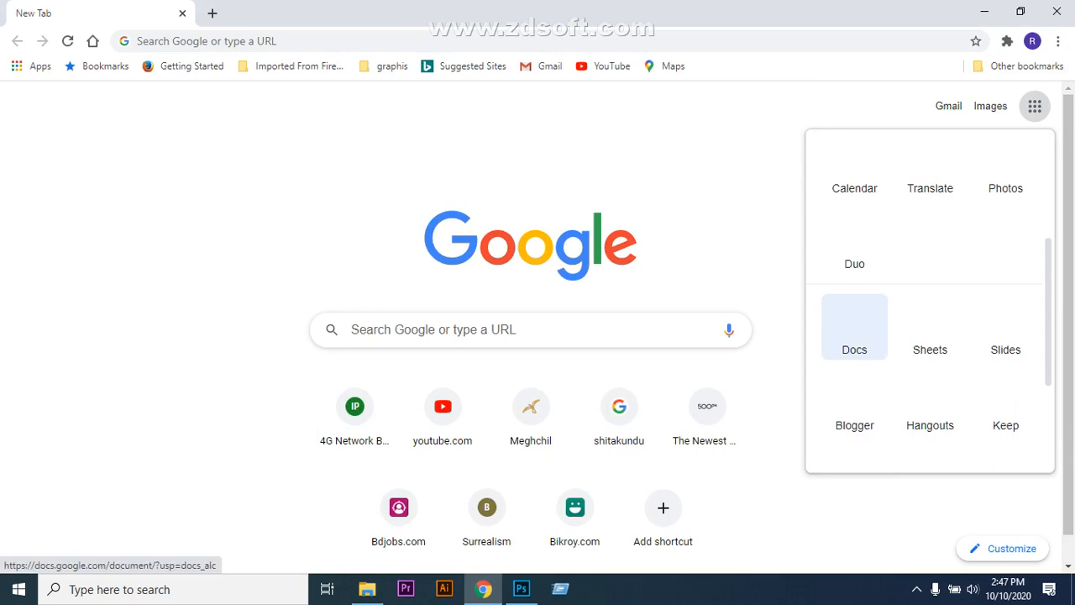
{"action": "scroll", "coordinate": [855, 336], "scroll_direction": "up", "scroll_amount": 1}
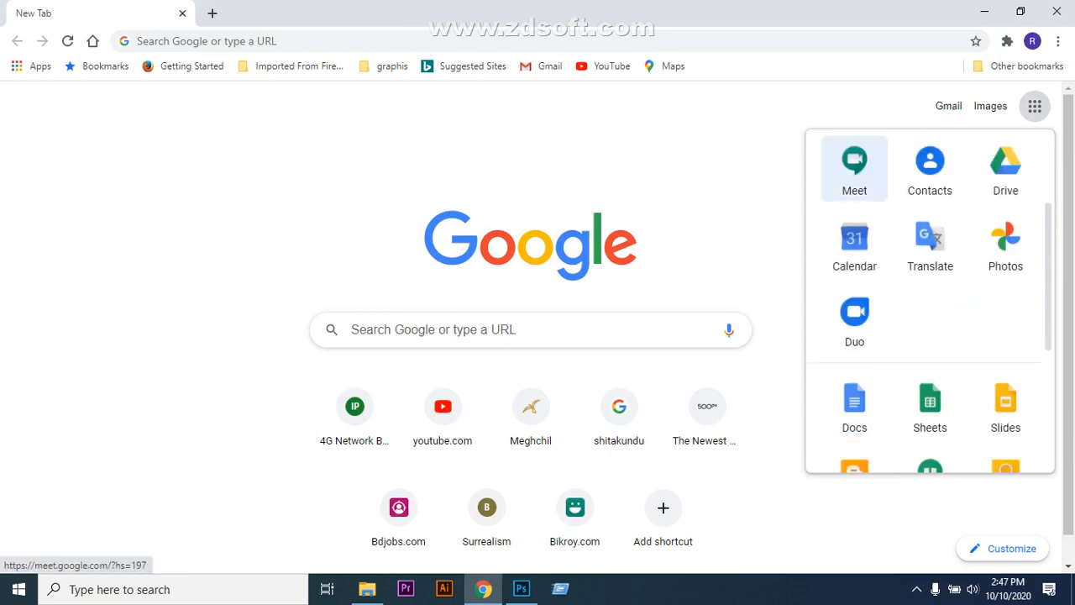
{"action": "scroll", "coordinate": [855, 252], "scroll_direction": "up", "scroll_amount": 2}
{"action": "left_click", "coordinate": [854, 326]}
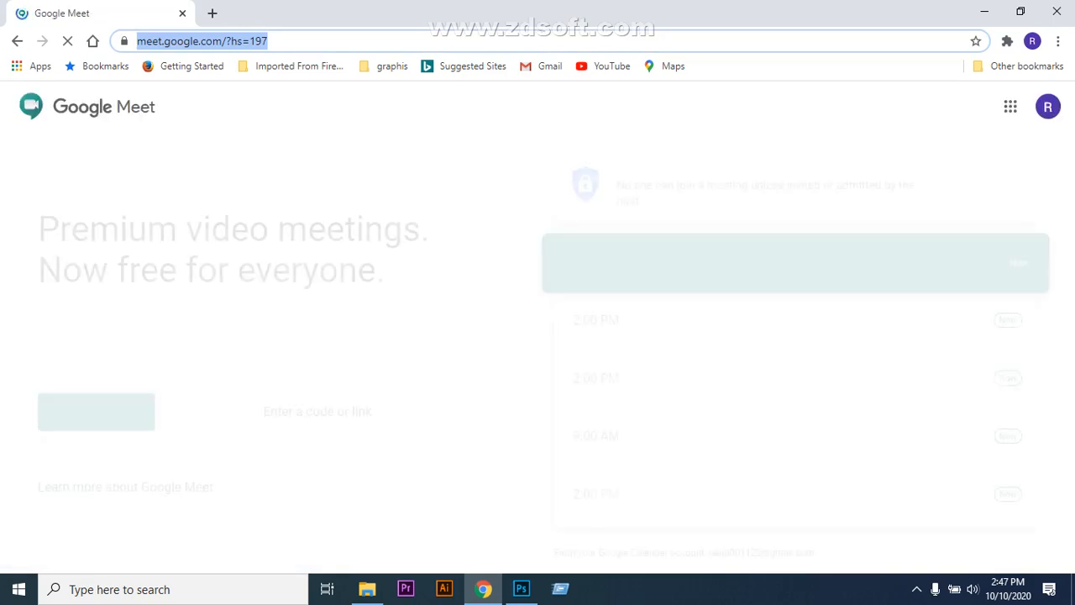
- Join the Graphic Design Batch 6 Gazipur meeting with the camera off and open its chat
{"action": "left_click", "coordinate": [757, 262]}
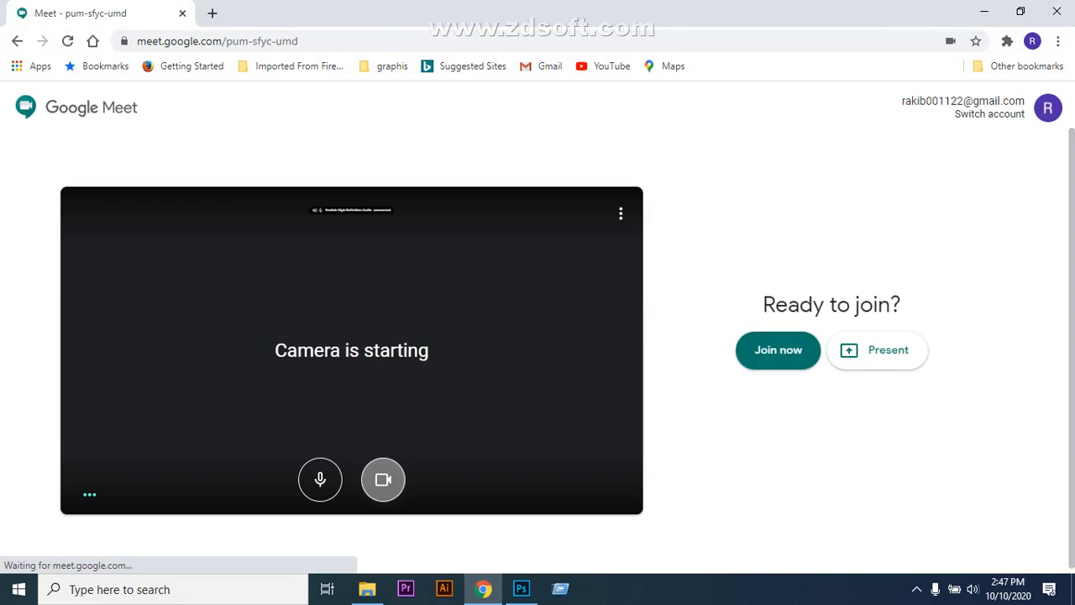
{"action": "left_click", "coordinate": [383, 480]}
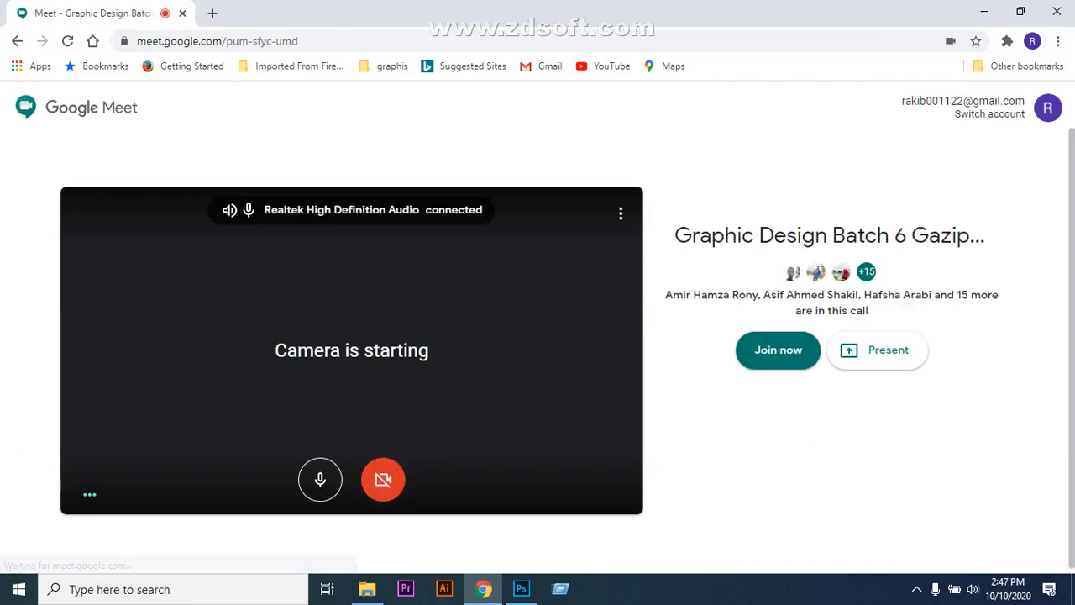
{"action": "left_click", "coordinate": [778, 350]}
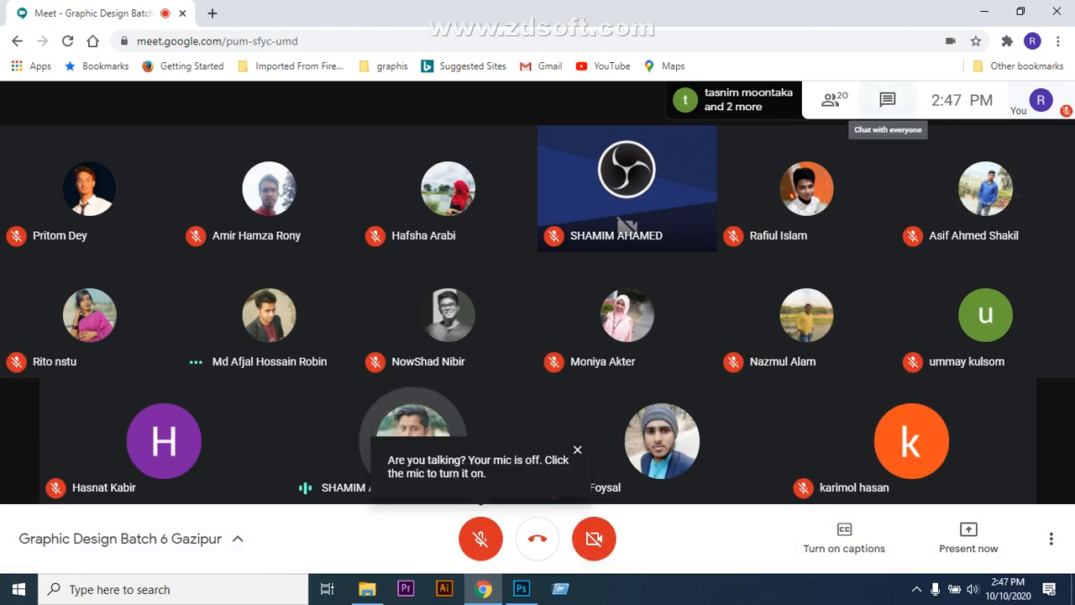
{"action": "left_click", "coordinate": [888, 100]}
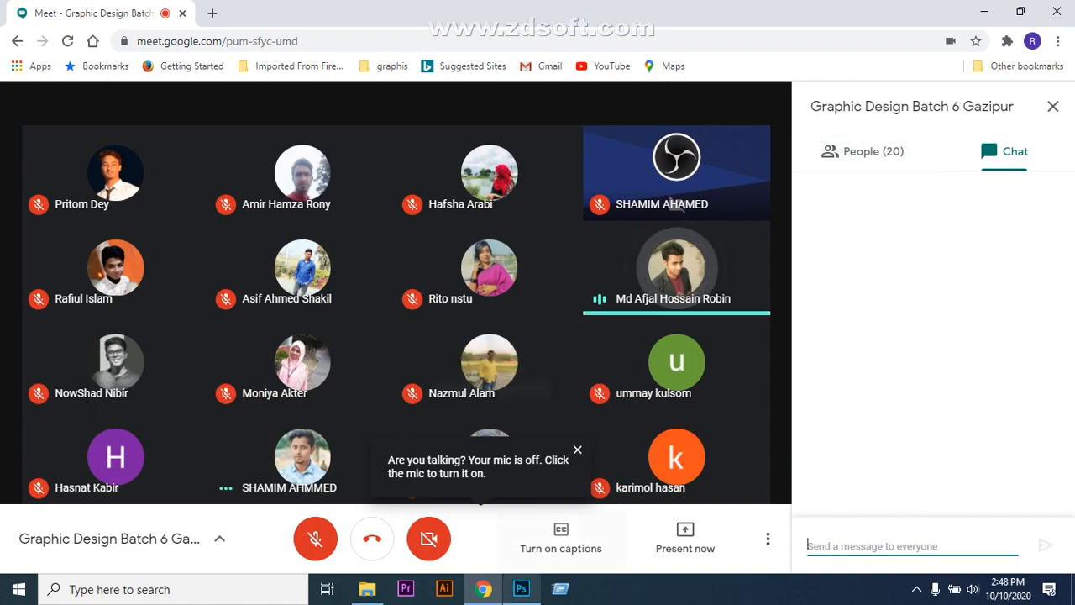
- Present the Photoshop window with the food plate document to the class meeting
{"action": "left_click", "coordinate": [367, 589]}
{"action": "left_click", "coordinate": [483, 588]}
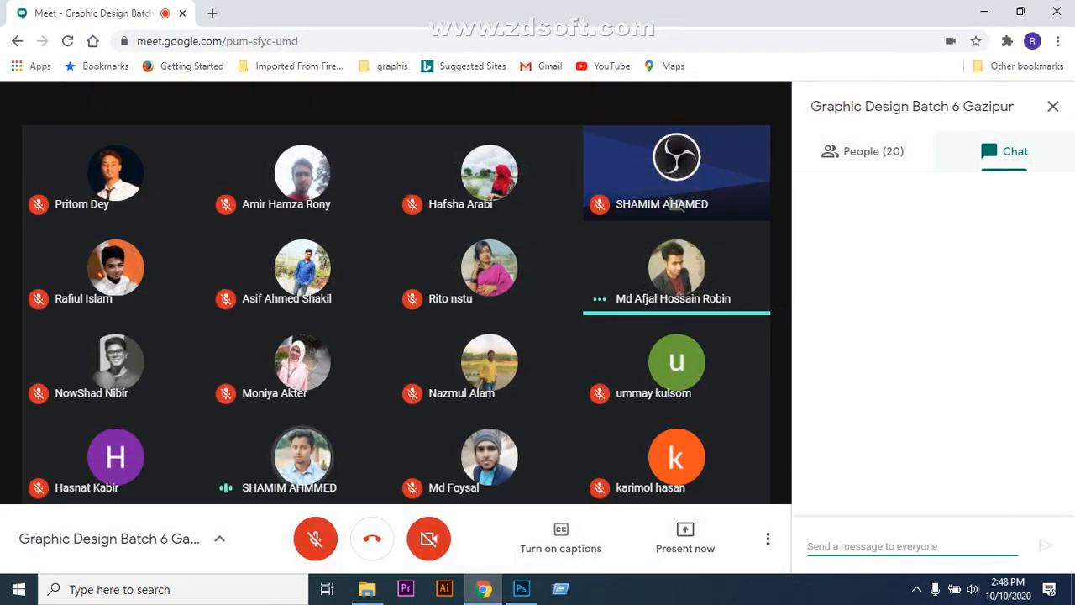
{"action": "left_click", "coordinate": [686, 537]}
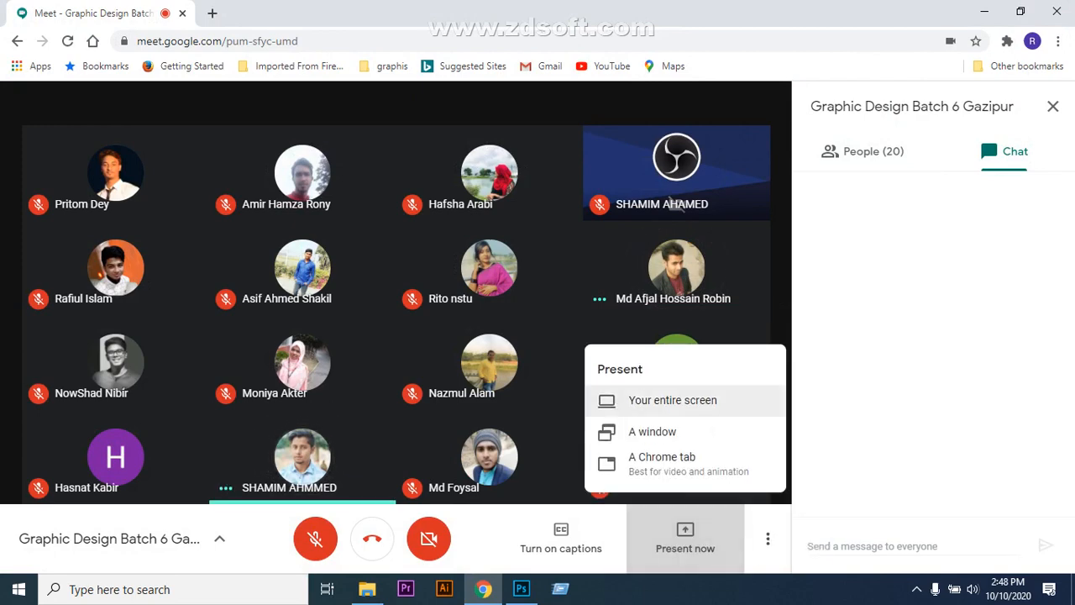
{"action": "left_click", "coordinate": [651, 431]}
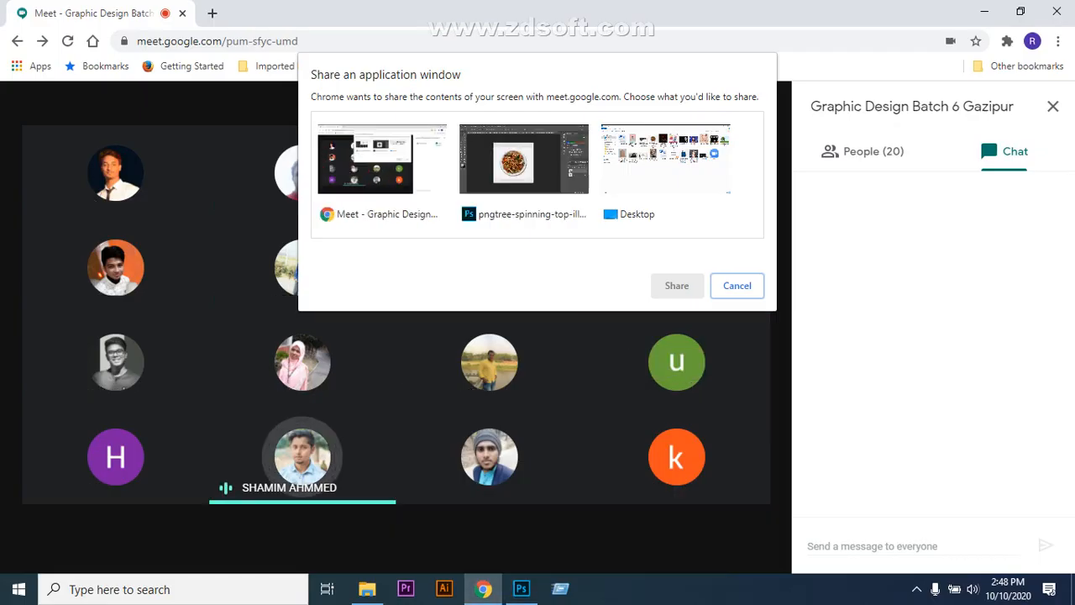
{"action": "left_click", "coordinate": [524, 168]}
{"action": "left_click", "coordinate": [677, 286]}
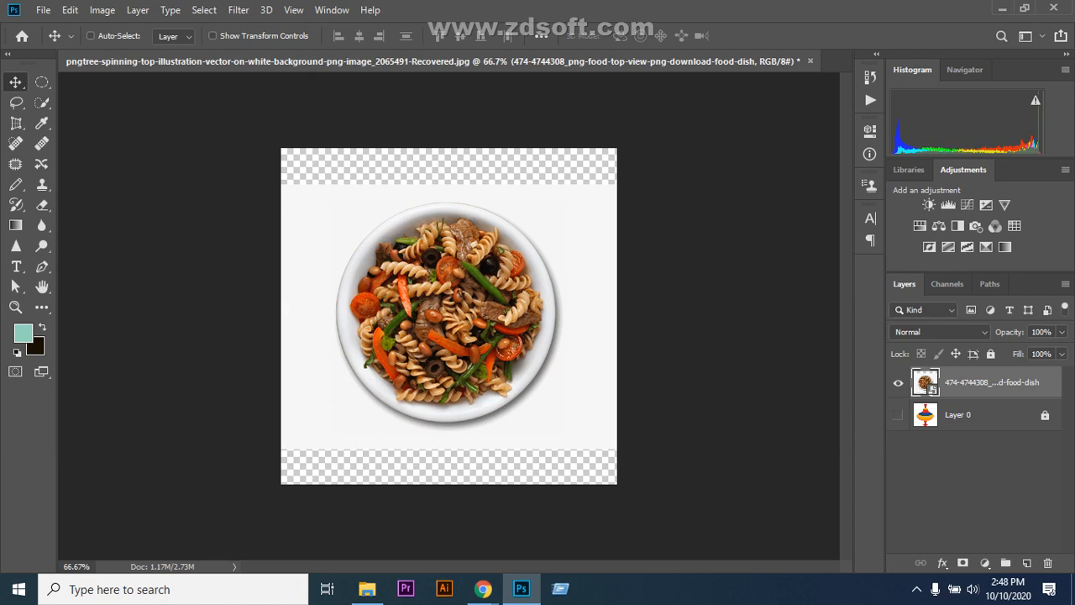
- Switch back to the Google Meet window, unmute the microphone and show the list of participants
{"action": "mouse_move", "coordinate": [483, 589]}
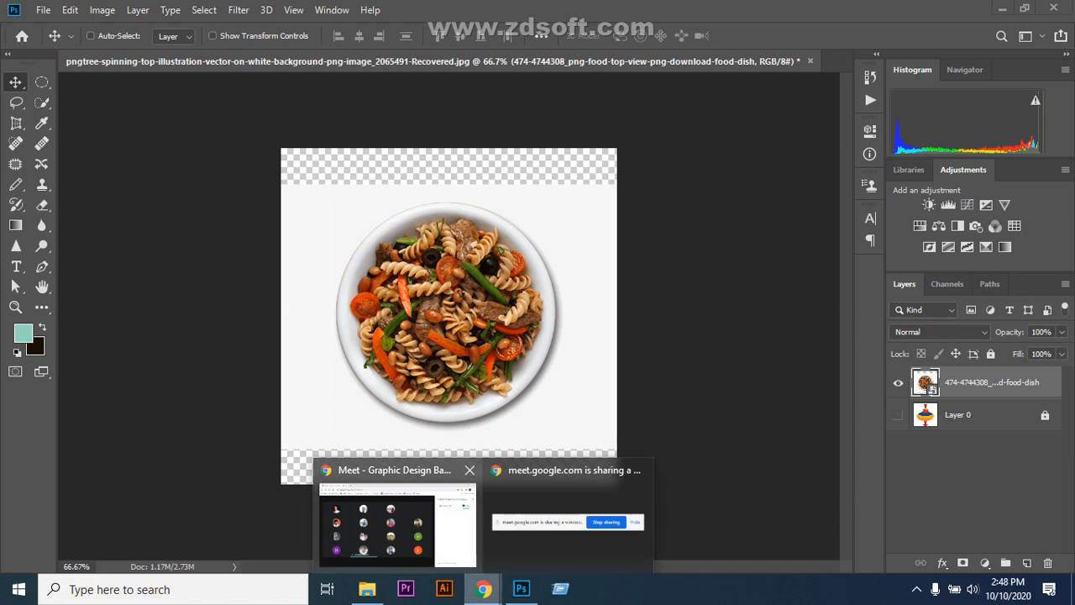
{"action": "left_click", "coordinate": [398, 520]}
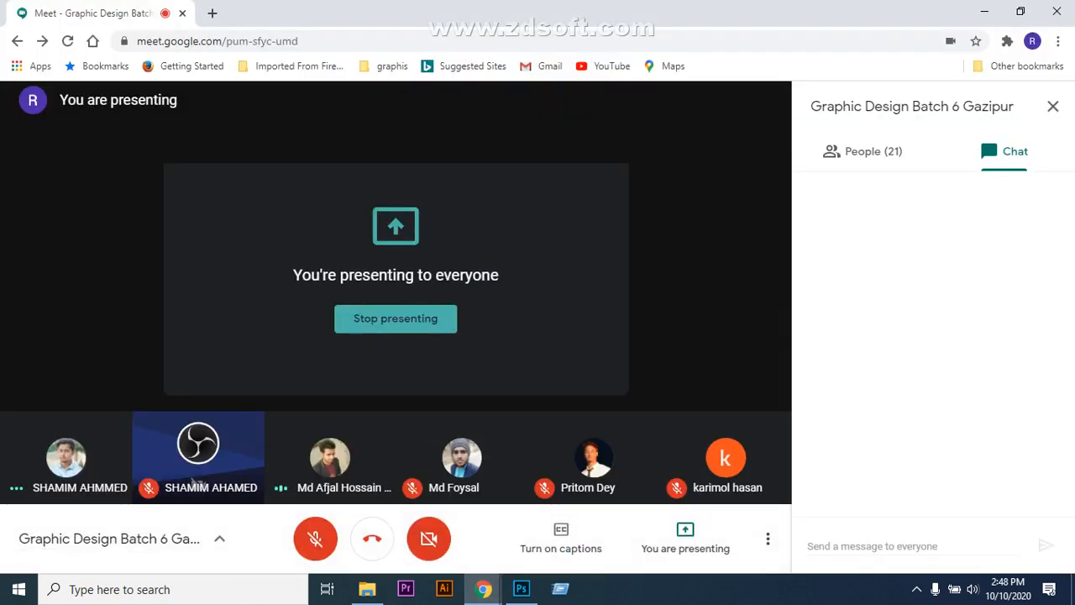
{"action": "key", "text": "ctrl+d"}
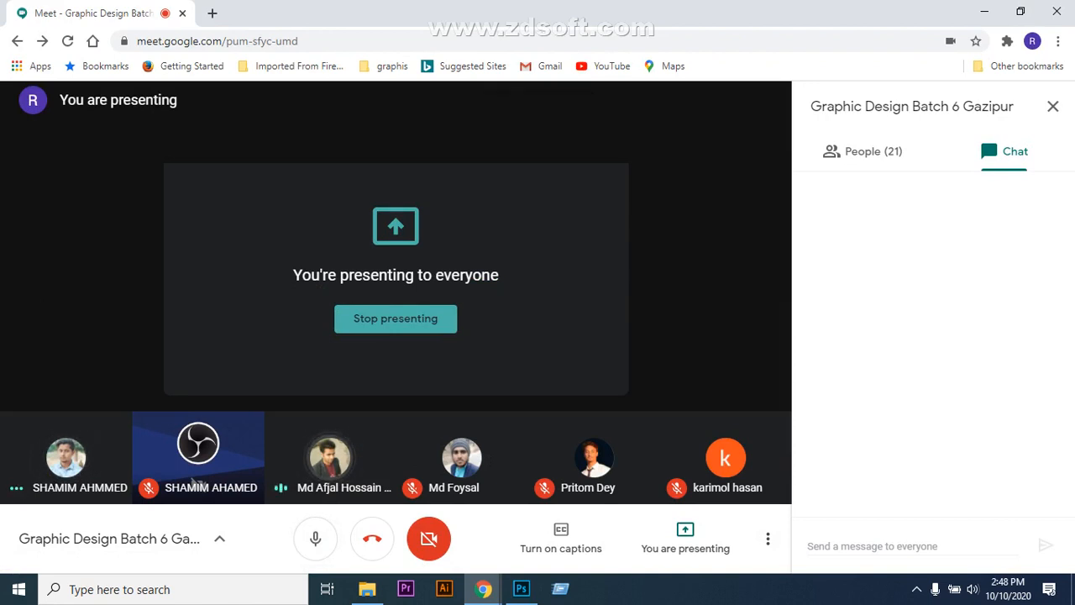
{"action": "left_click", "coordinate": [862, 151]}
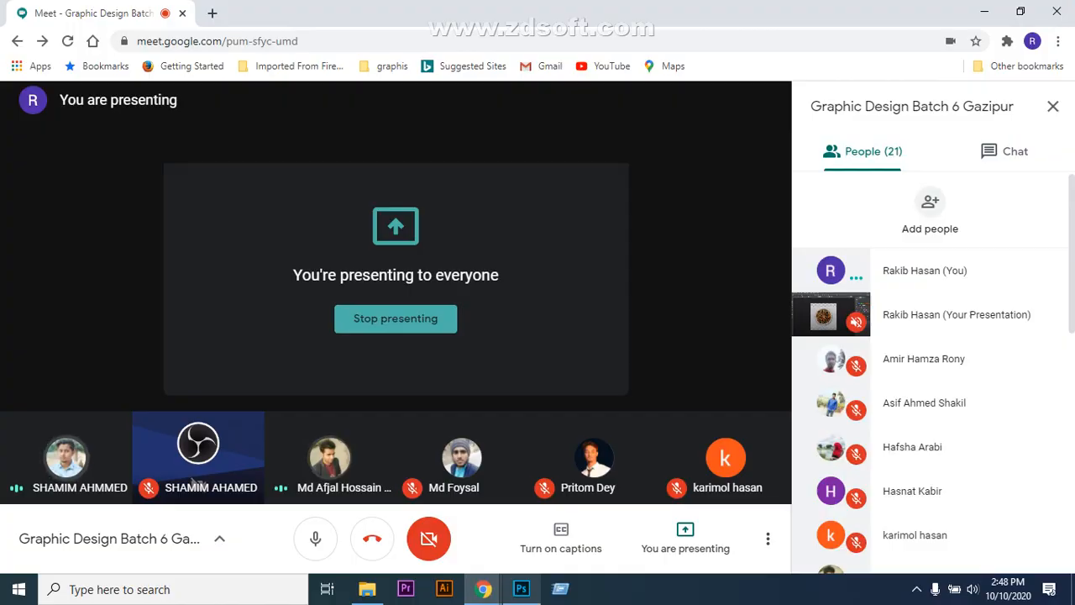
- Switch to Photoshop and close the recovered spinning-top document without saving its changes
{"action": "left_click", "coordinate": [521, 589]}
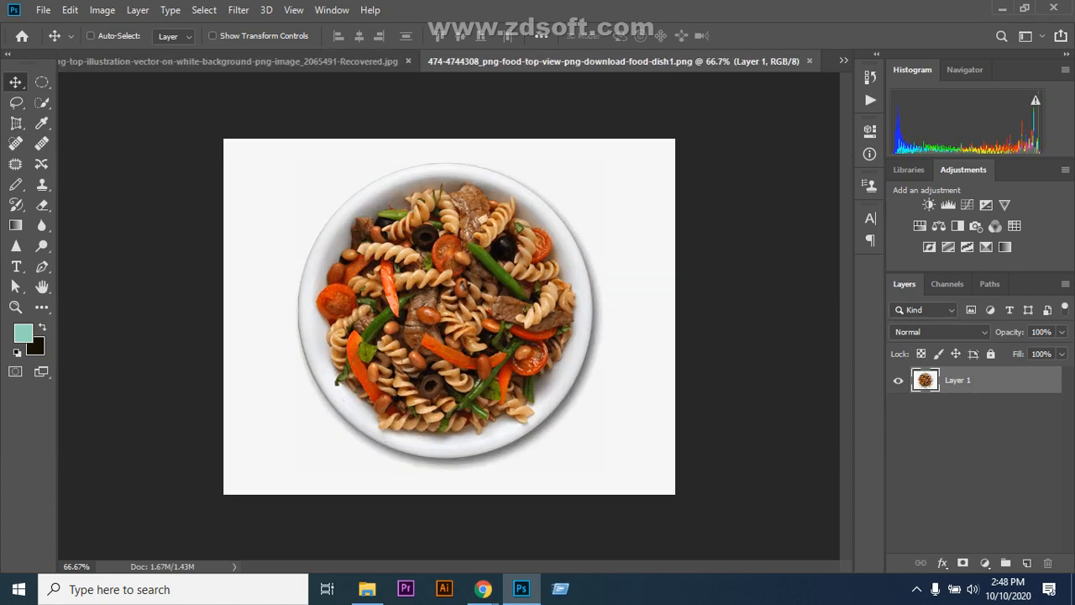
{"action": "left_click", "coordinate": [228, 62]}
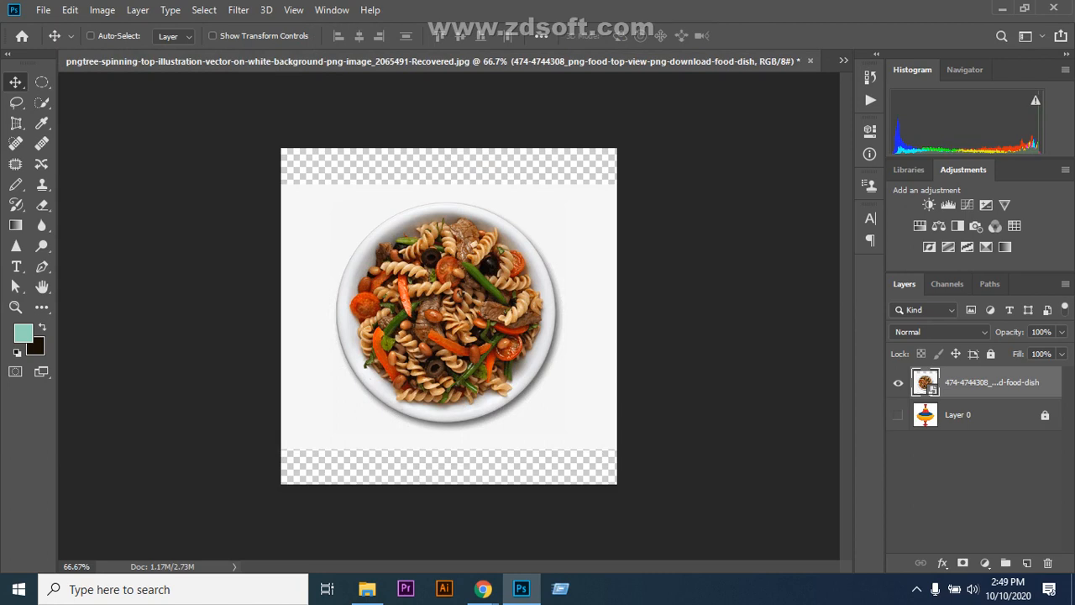
{"action": "left_click", "coordinate": [844, 60]}
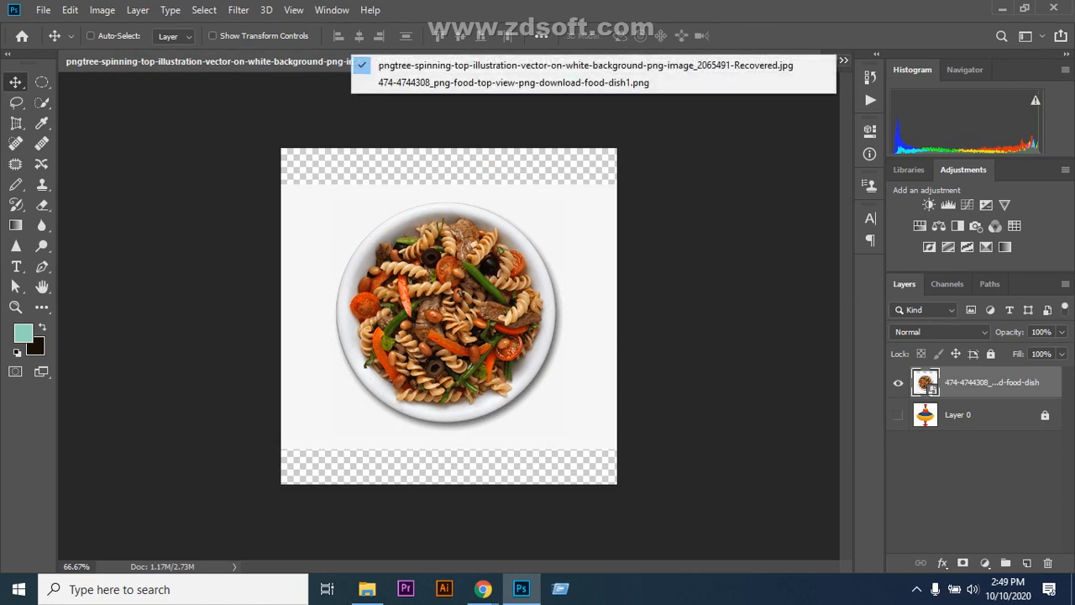
{"action": "left_click", "coordinate": [843, 60]}
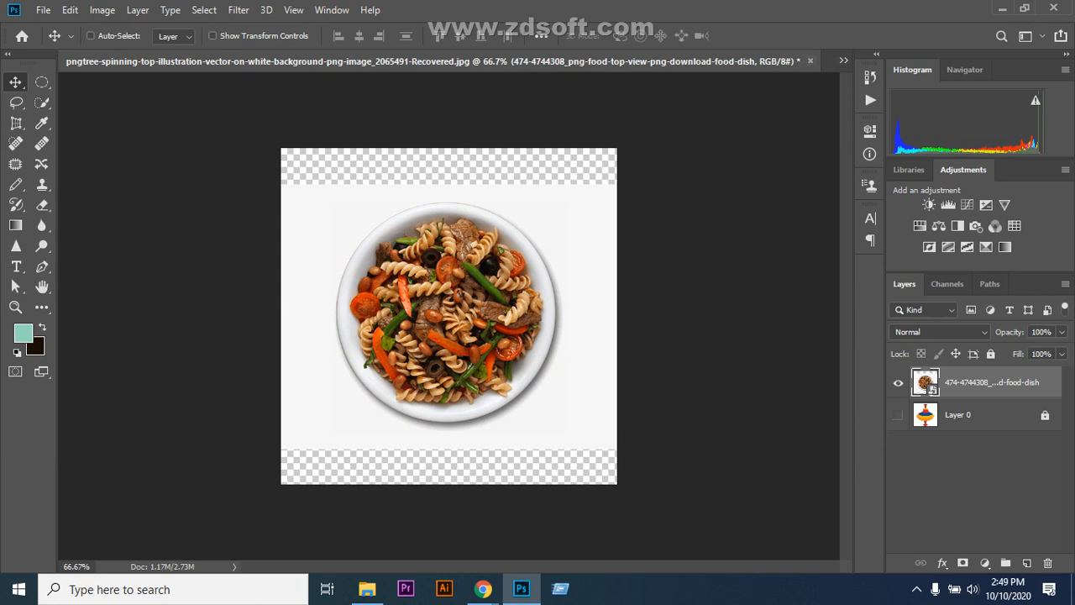
{"action": "key", "text": "ctrl+Tab"}
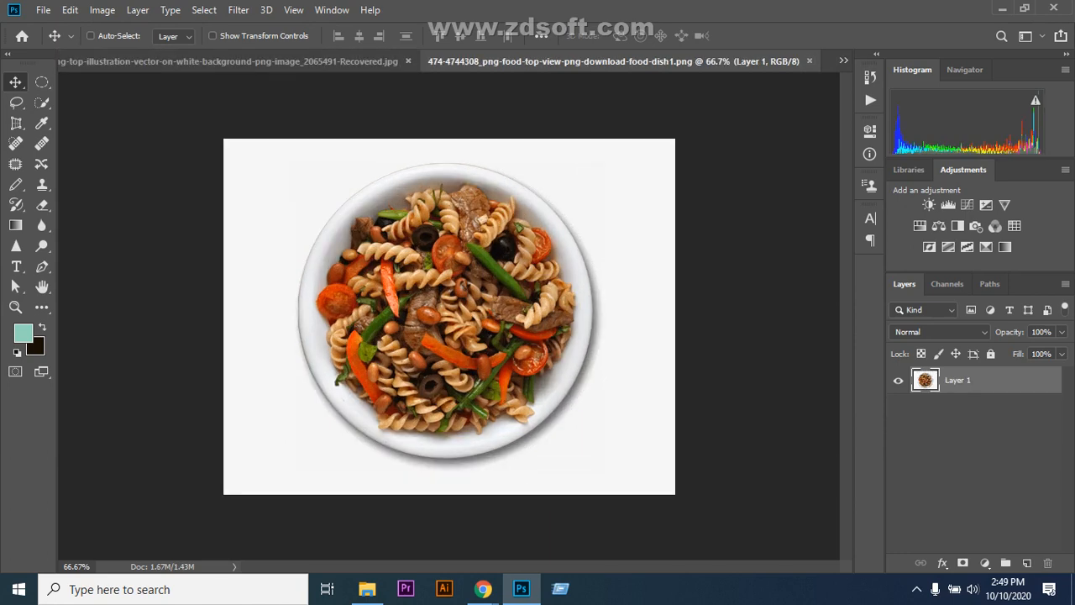
{"action": "left_click", "coordinate": [408, 61]}
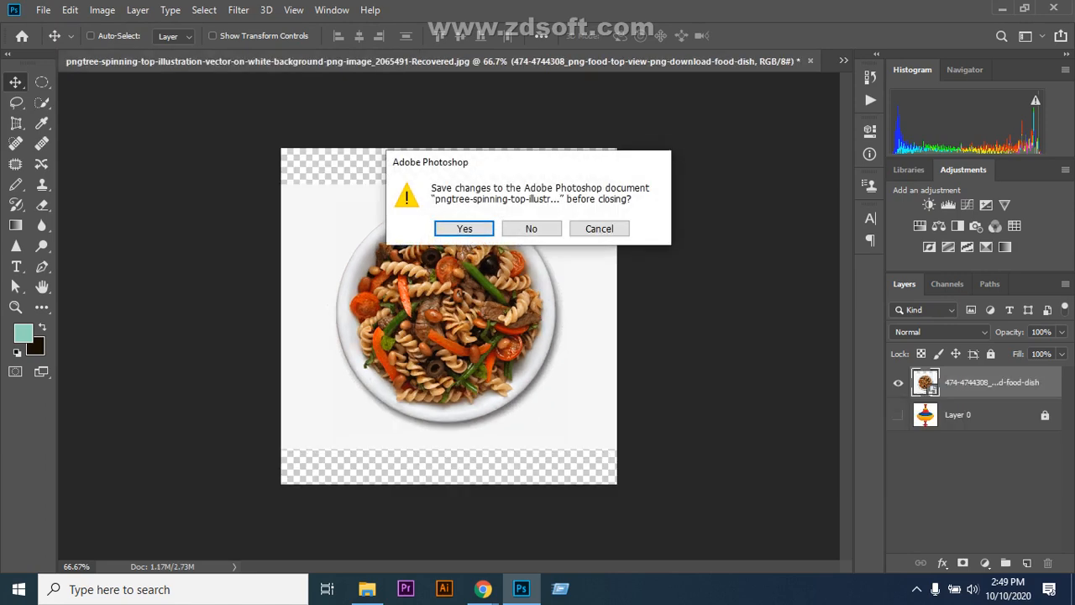
{"action": "left_click", "coordinate": [531, 229]}
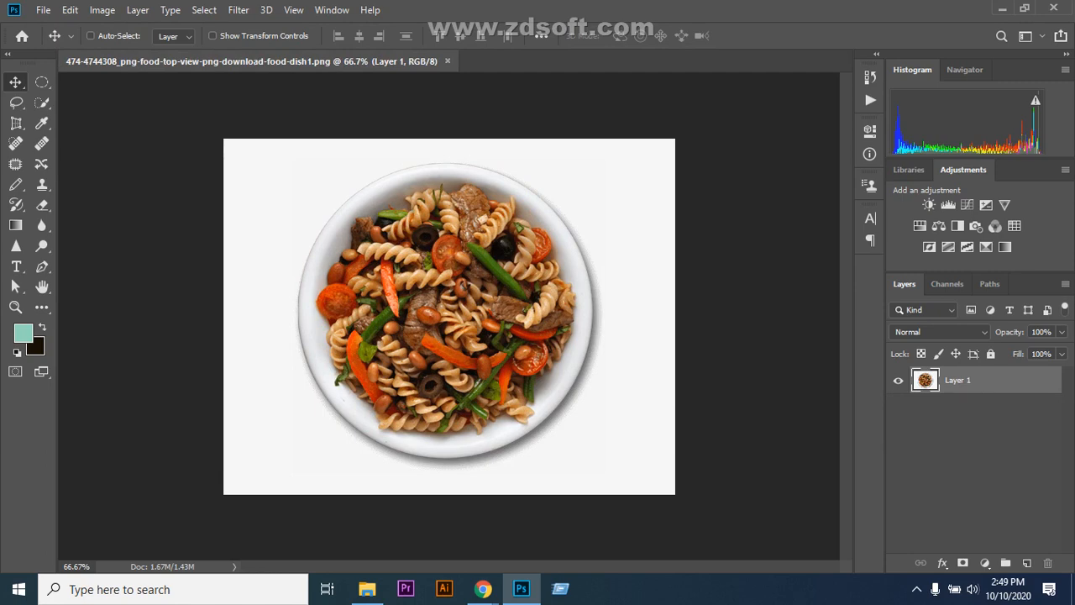
- Duplicate Layer 1 of the food plate document, lock the original layer fully and select the copy
{"action": "left_click", "coordinate": [961, 458]}
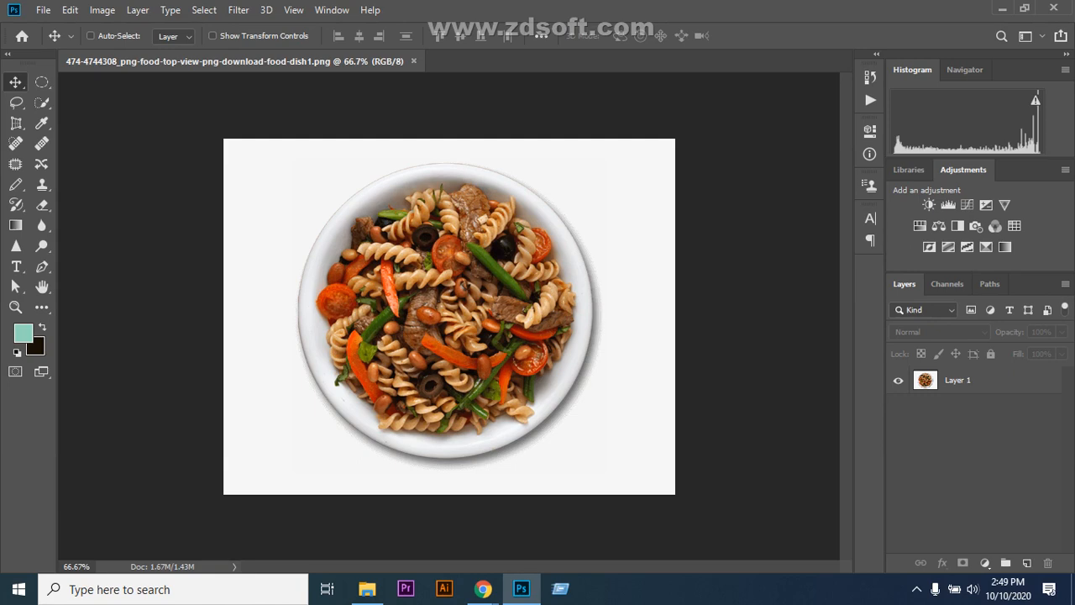
{"action": "left_click", "coordinate": [974, 380]}
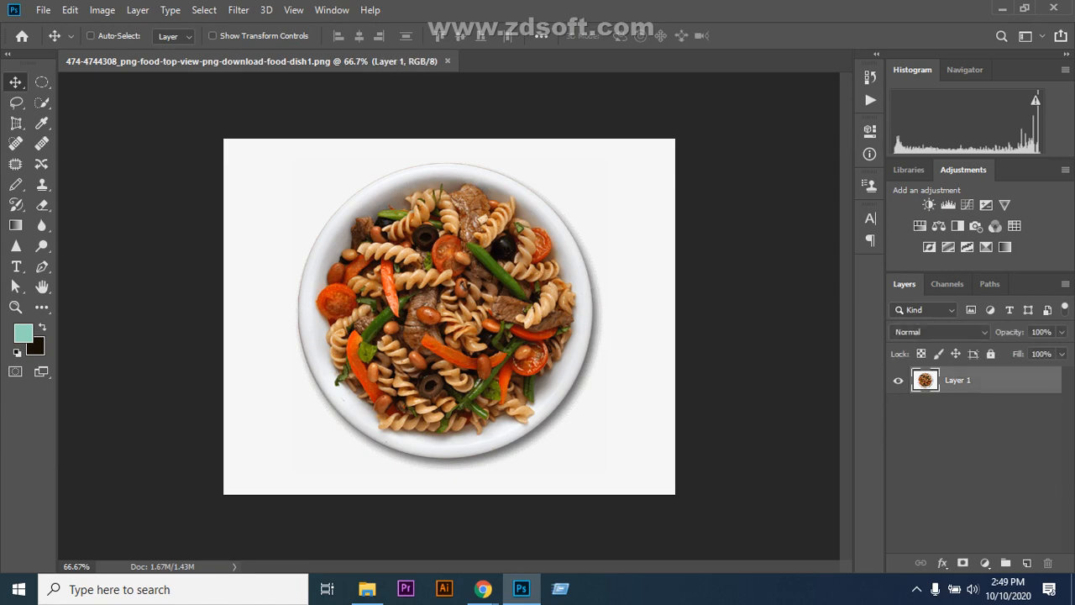
{"action": "left_click", "coordinate": [974, 457]}
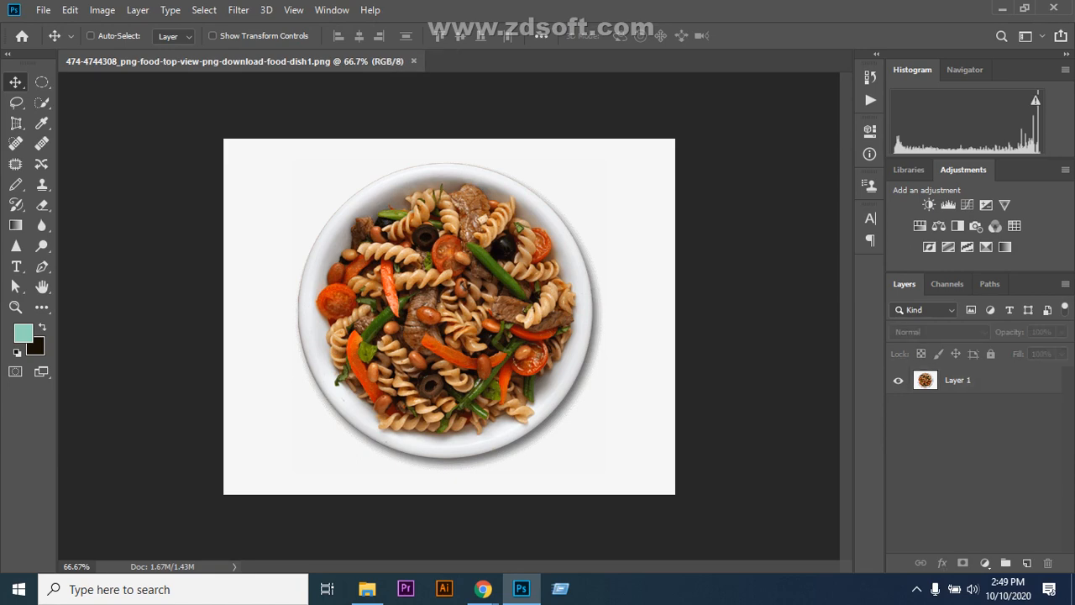
{"action": "left_click", "coordinate": [974, 381]}
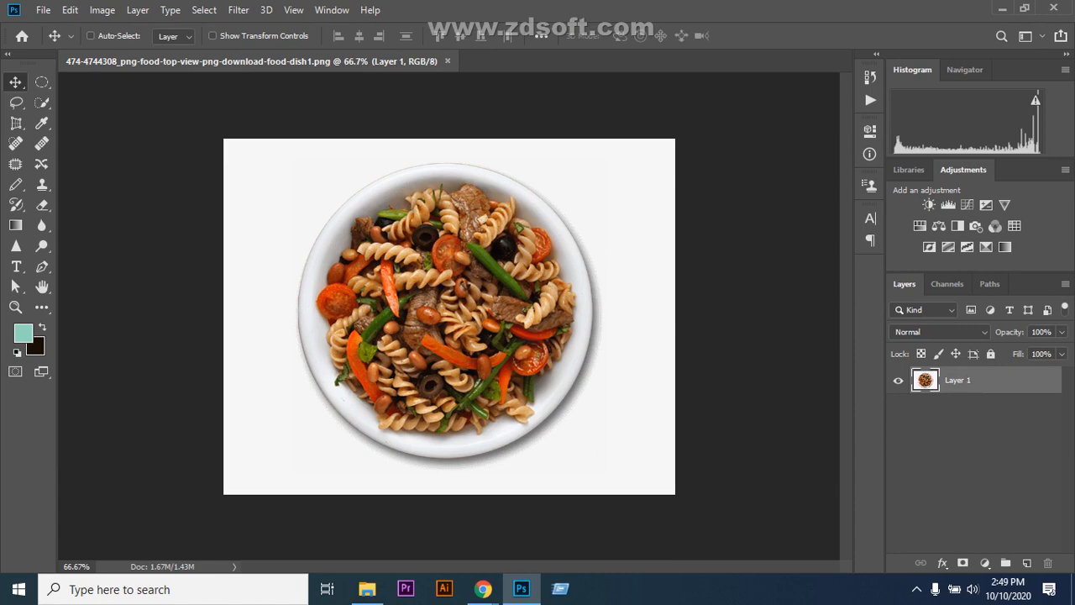
{"action": "key", "text": "ctrl+j"}
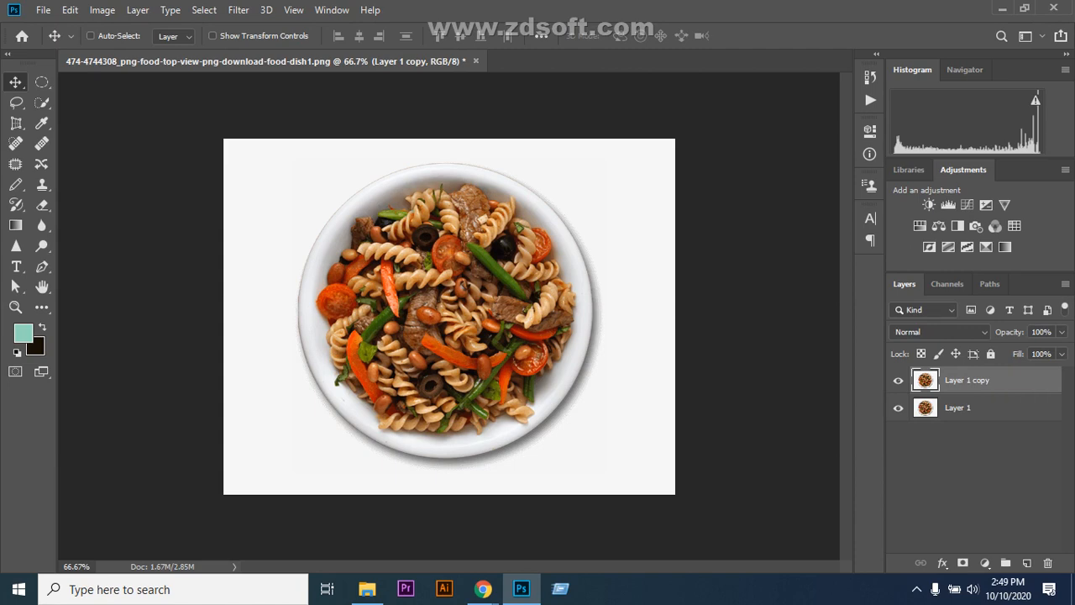
{"action": "left_click", "coordinate": [966, 409]}
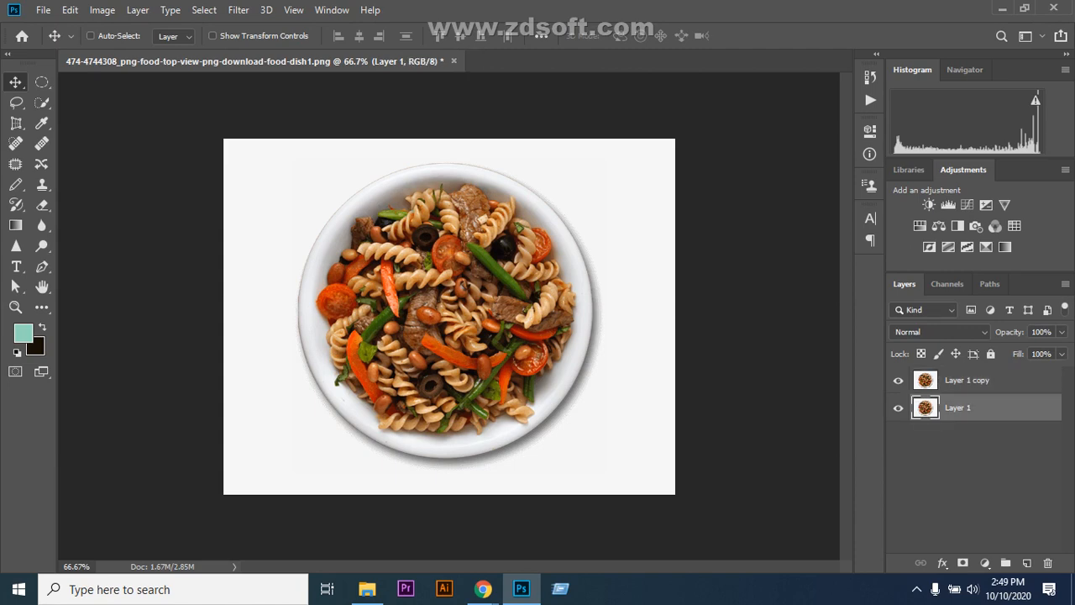
{"action": "left_click", "coordinate": [991, 354]}
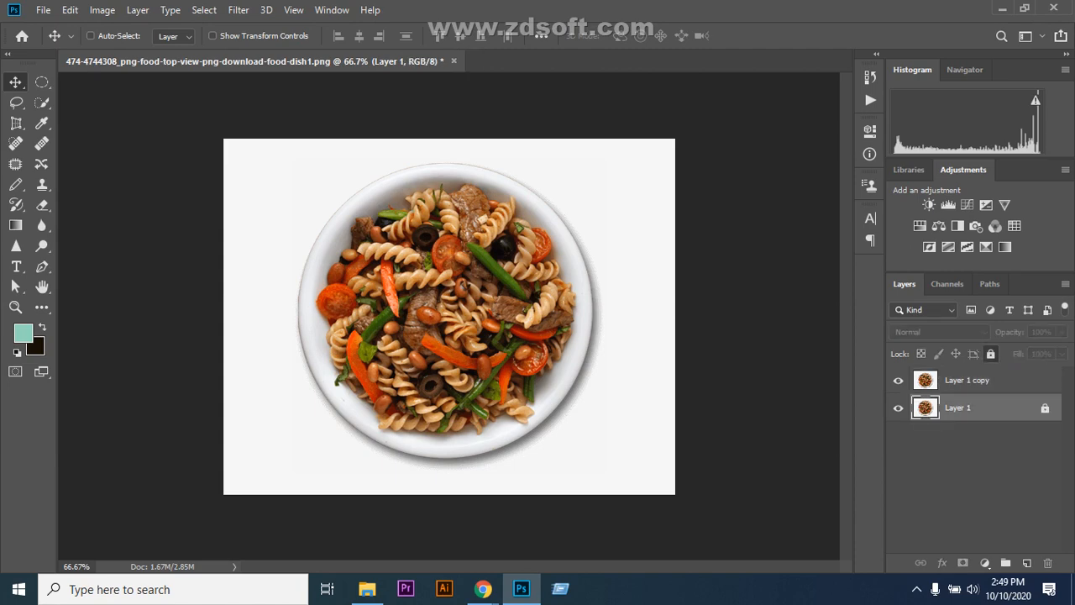
{"action": "left_click", "coordinate": [966, 381]}
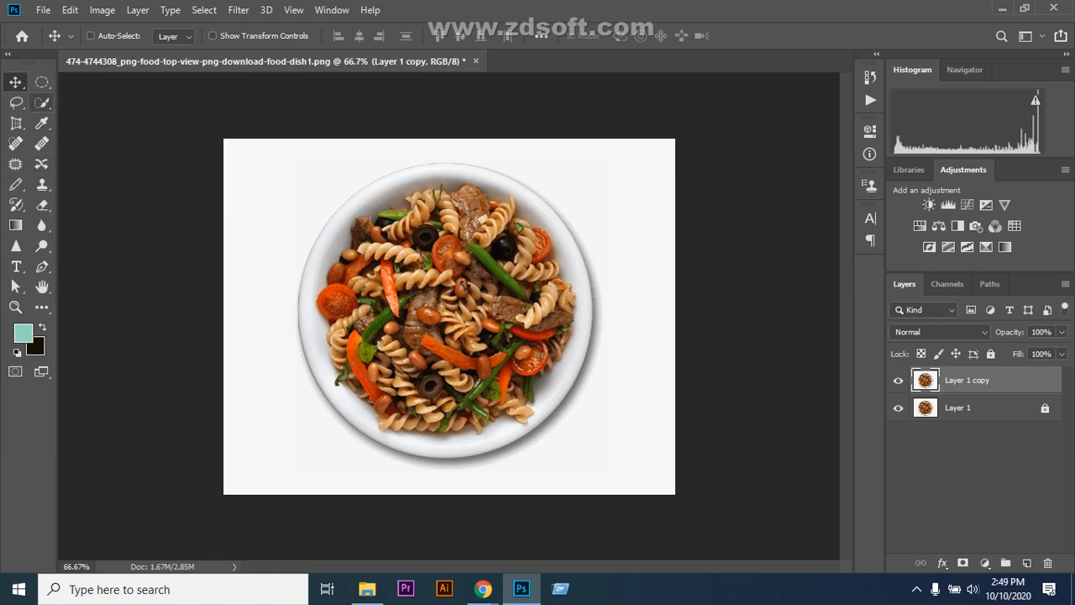
- Select the whole food plate on Layer 1 copy using the Quick Selection tool with brush size 50
{"action": "left_click", "coordinate": [42, 102]}
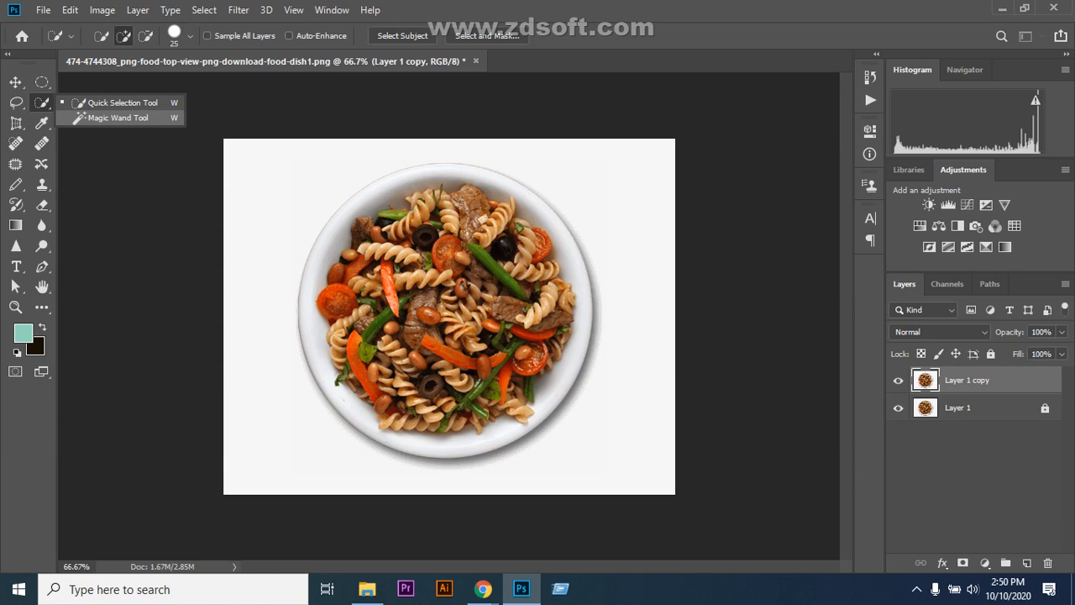
{"action": "left_click", "coordinate": [122, 102]}
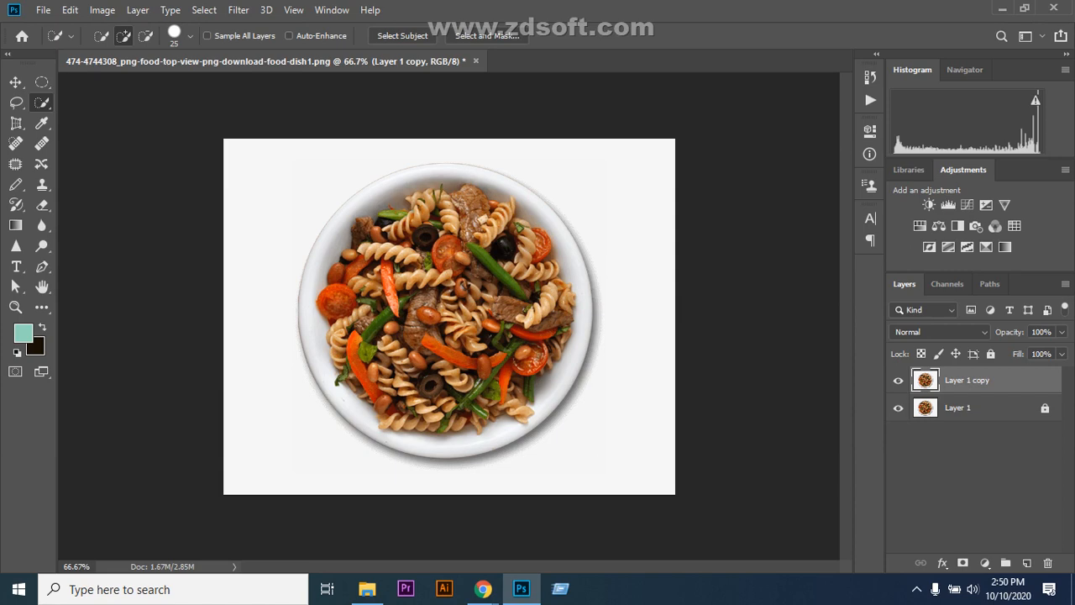
{"action": "key", "text": "bracketright"}
{"action": "key", "text": "bracketright"}
{"action": "key", "text": "bracketright"}
{"action": "key", "text": "bracketright"}
{"action": "key", "text": "bracketright"}
{"action": "mouse_move", "coordinate": [343, 223]}
{"action": "left_mouse_down"}
{"action": "mouse_move", "coordinate": [332, 255]}
{"action": "mouse_move", "coordinate": [347, 417]}
{"action": "mouse_move", "coordinate": [385, 420]}
{"action": "mouse_move", "coordinate": [407, 445]}
{"action": "mouse_move", "coordinate": [445, 454]}
{"action": "mouse_move", "coordinate": [487, 453]}
{"action": "mouse_move", "coordinate": [525, 433]}
{"action": "mouse_move", "coordinate": [546, 415]}
{"action": "mouse_move", "coordinate": [588, 330]}
{"action": "mouse_move", "coordinate": [561, 239]}
{"action": "mouse_move", "coordinate": [529, 225]}
{"action": "mouse_move", "coordinate": [500, 187]}
{"action": "mouse_move", "coordinate": [457, 178]}
{"action": "mouse_move", "coordinate": [365, 209]}
{"action": "left_mouse_up"}
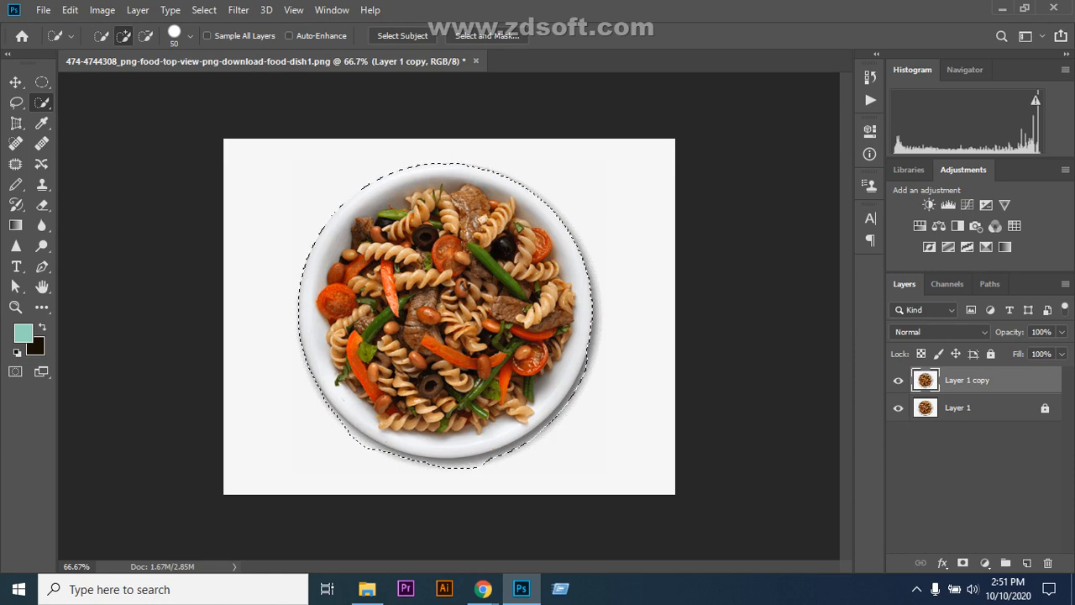
{"action": "key", "text": "ctrl+a"}
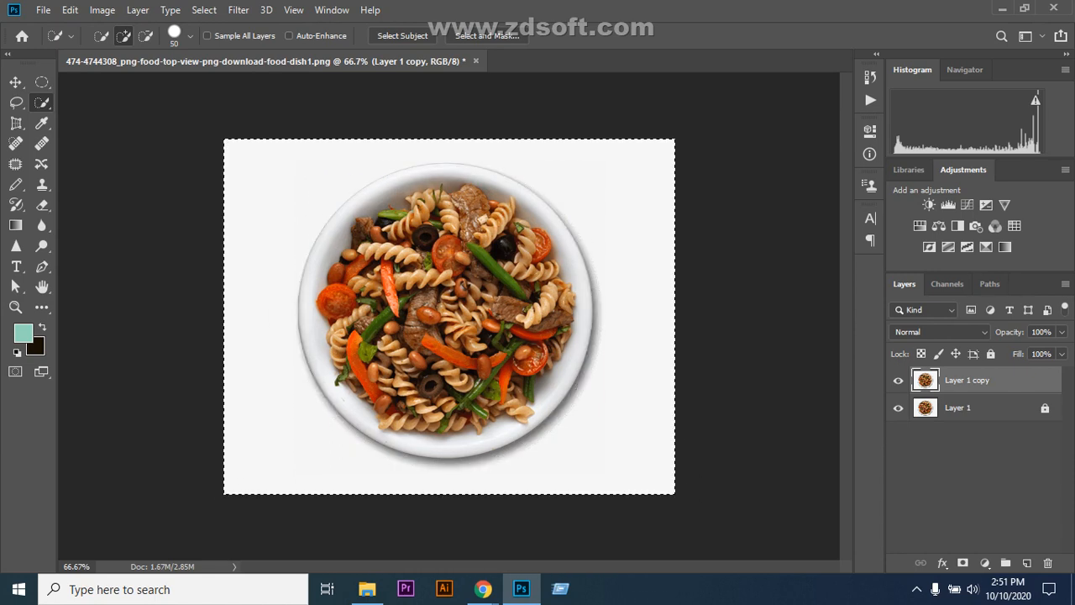
{"action": "key", "text": "ctrl+d"}
{"action": "mouse_move", "coordinate": [370, 210]}
{"action": "left_mouse_down"}
{"action": "mouse_move", "coordinate": [312, 289]}
{"action": "mouse_move", "coordinate": [357, 378]}
{"action": "mouse_move", "coordinate": [338, 374]}
{"action": "mouse_move", "coordinate": [361, 407]}
{"action": "mouse_move", "coordinate": [404, 430]}
{"action": "mouse_move", "coordinate": [510, 427]}
{"action": "mouse_move", "coordinate": [566, 361]}
{"action": "mouse_move", "coordinate": [580, 315]}
{"action": "mouse_move", "coordinate": [573, 269]}
{"action": "mouse_move", "coordinate": [522, 202]}
{"action": "mouse_move", "coordinate": [399, 189]}
{"action": "left_mouse_up"}
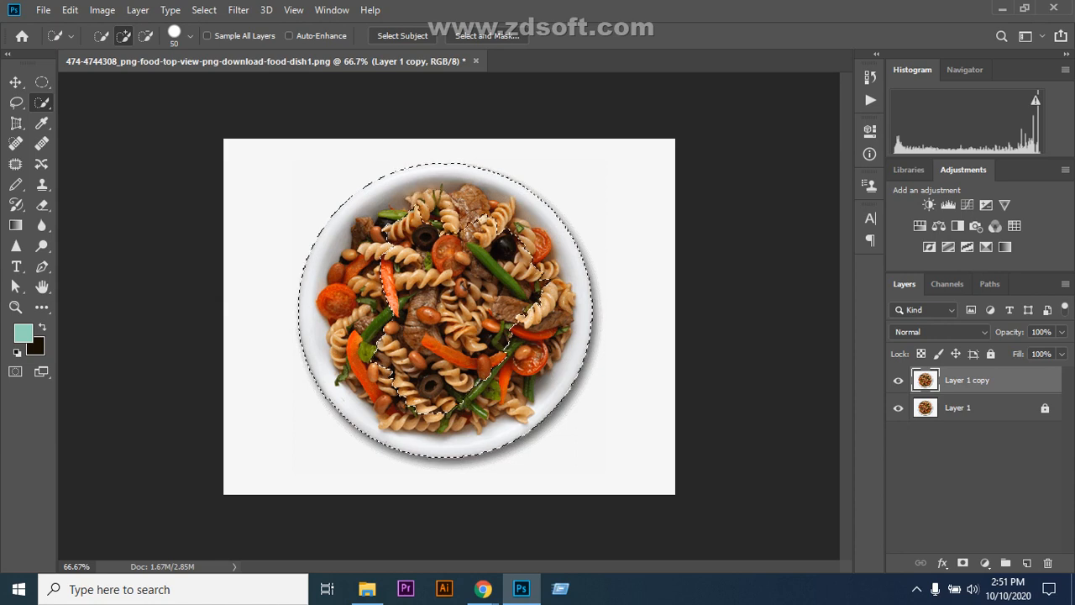
{"action": "mouse_move", "coordinate": [378, 244]}
{"action": "left_mouse_down"}
{"action": "mouse_move", "coordinate": [396, 290]}
{"action": "mouse_move", "coordinate": [391, 349]}
{"action": "mouse_move", "coordinate": [427, 382]}
{"action": "left_mouse_up"}
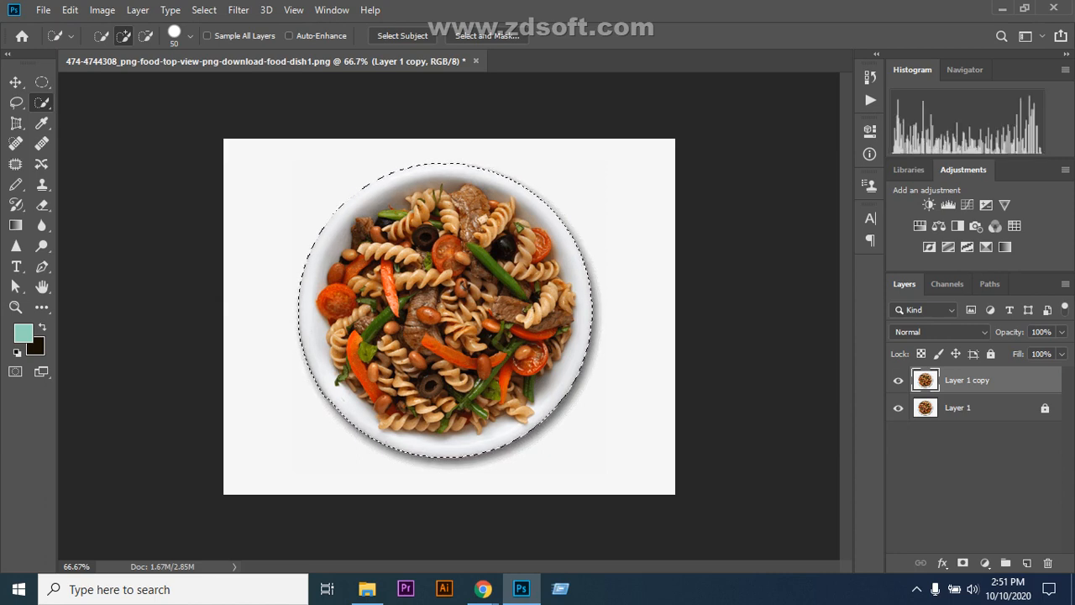
- Reduce the Quick Selection brush to 25 and reselect the plate along its rim, leaving out the shadow
{"action": "key", "text": "bracketleft"}
{"action": "key", "text": "bracketleft"}
{"action": "key", "text": "bracketleft"}
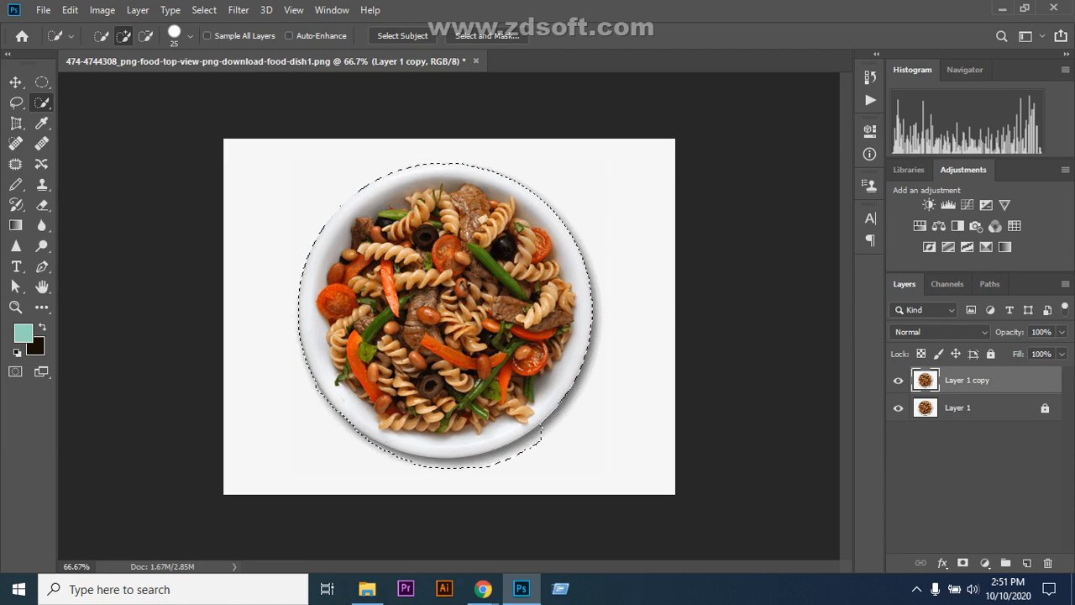
{"action": "key", "text": "ctrl+a"}
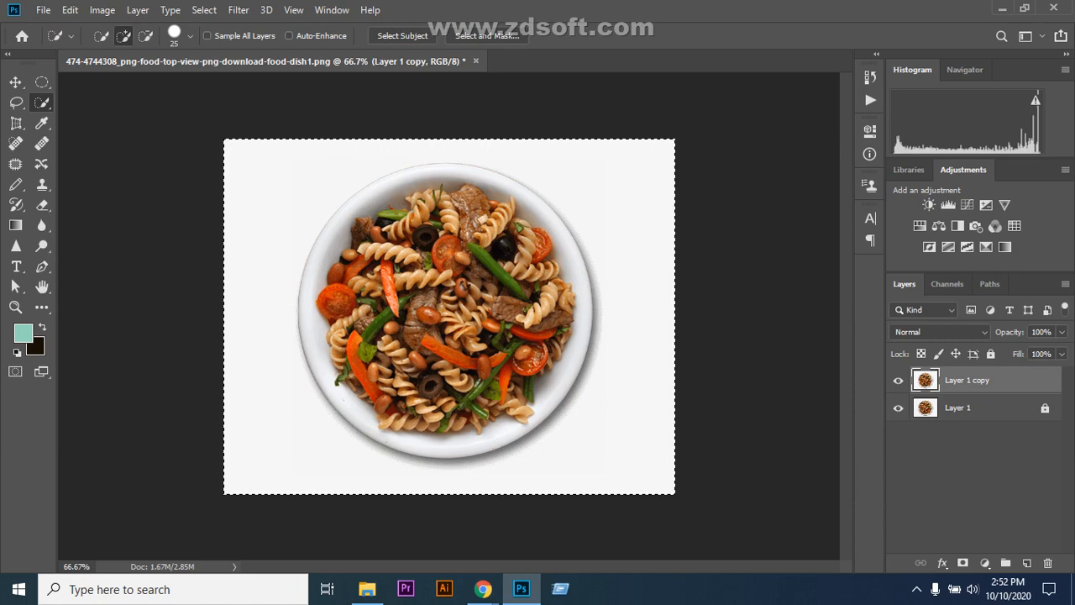
{"action": "key", "text": "ctrl+z"}
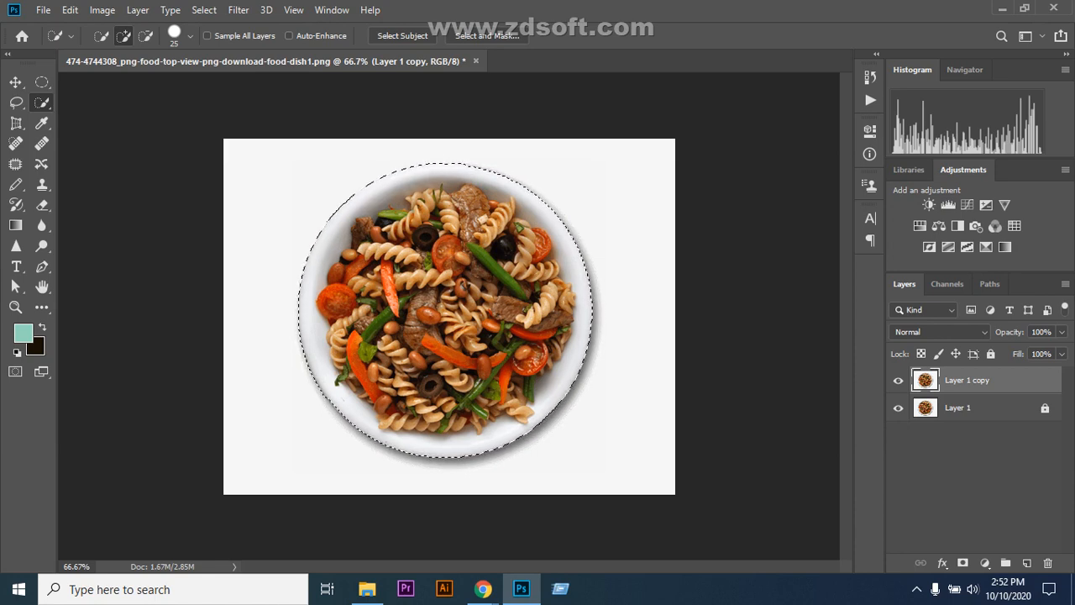
- Copy the selected plate onto a new layer and hide Layer 1 copy and Layer 1 to isolate the cutout
{"action": "key", "text": "ctrl+plus"}
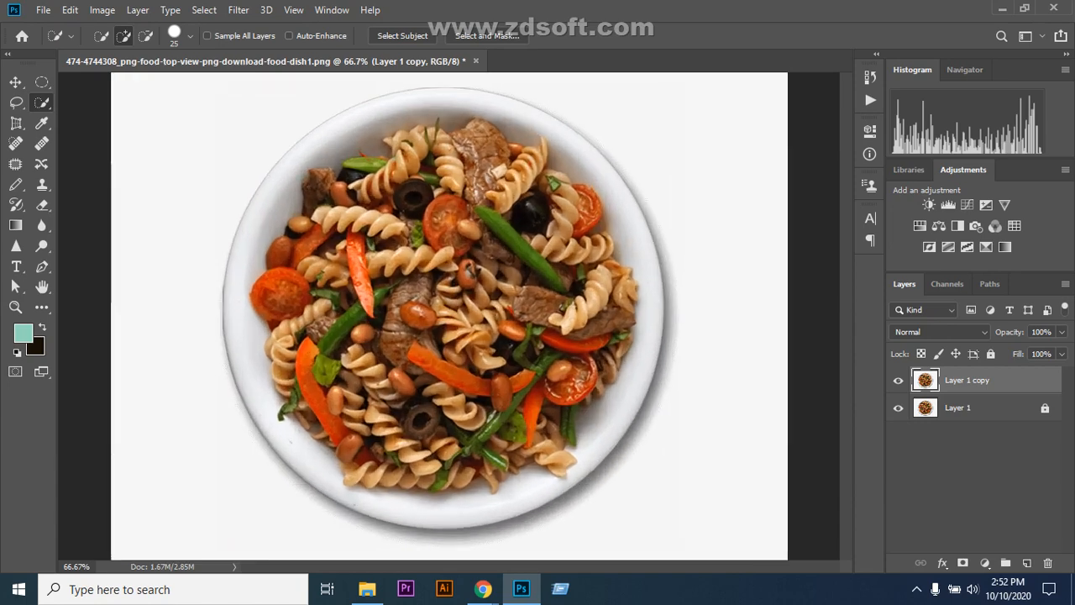
{"action": "scroll", "coordinate": [449, 316], "scroll_direction": "down", "scroll_amount": 1}
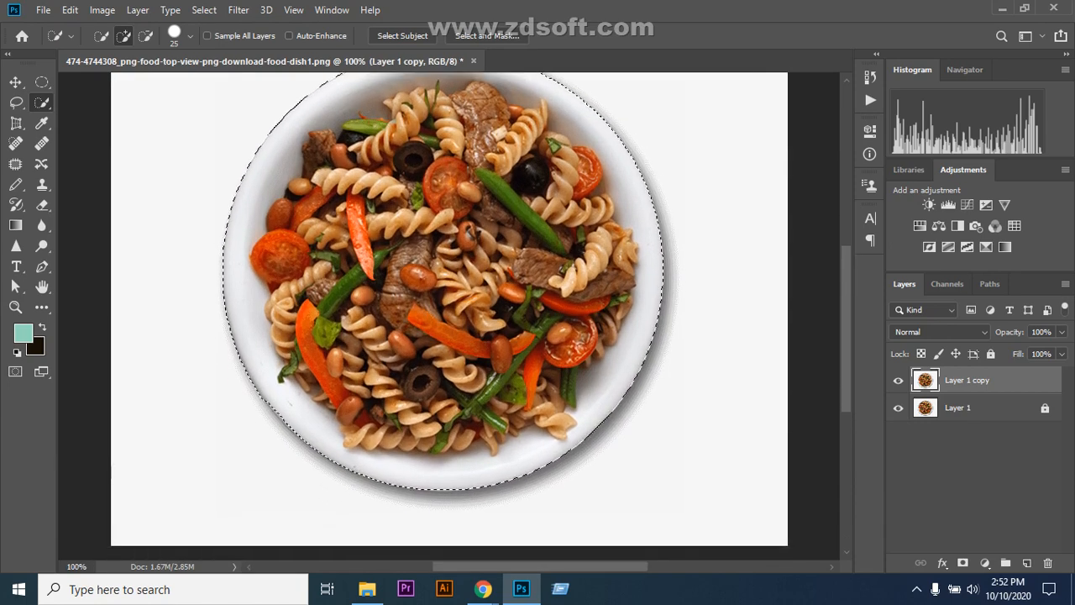
{"action": "scroll", "coordinate": [449, 316], "scroll_direction": "up", "scroll_amount": 1}
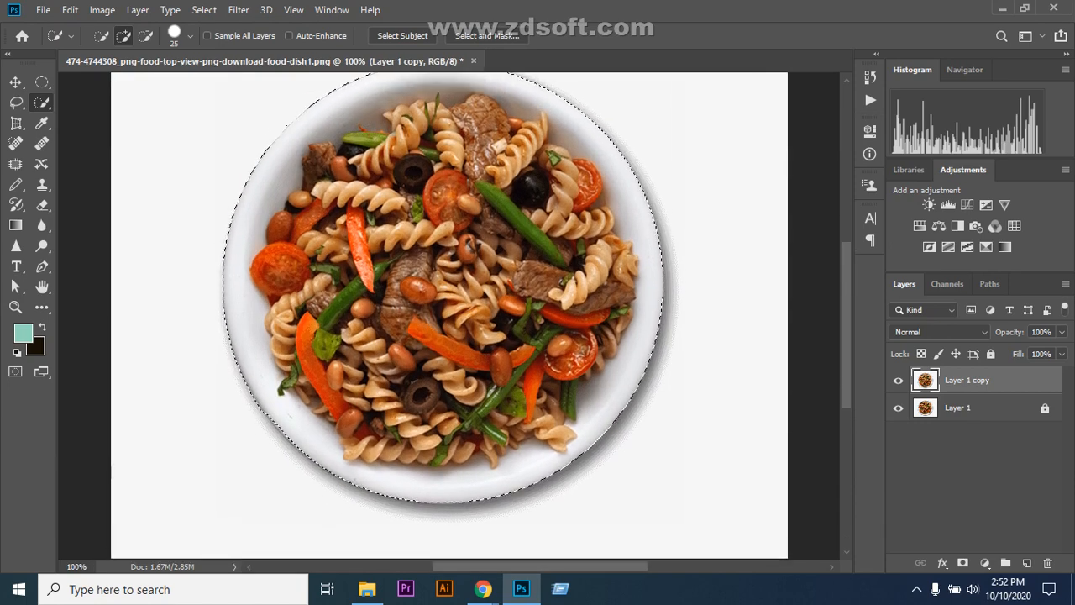
{"action": "scroll", "coordinate": [449, 315], "scroll_direction": "up", "scroll_amount": 1}
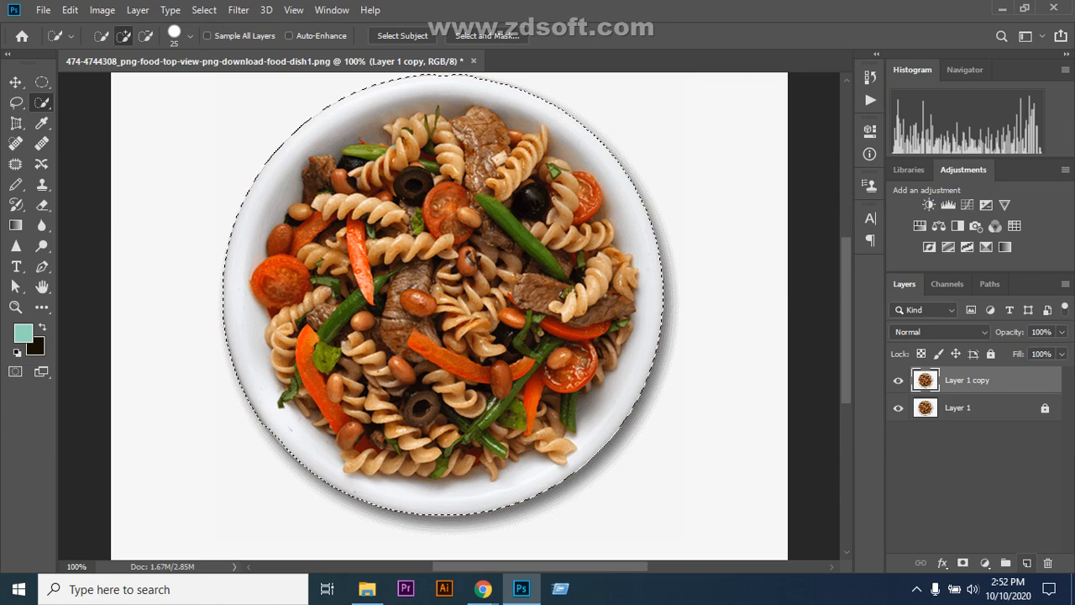
{"action": "left_click", "coordinate": [1027, 562]}
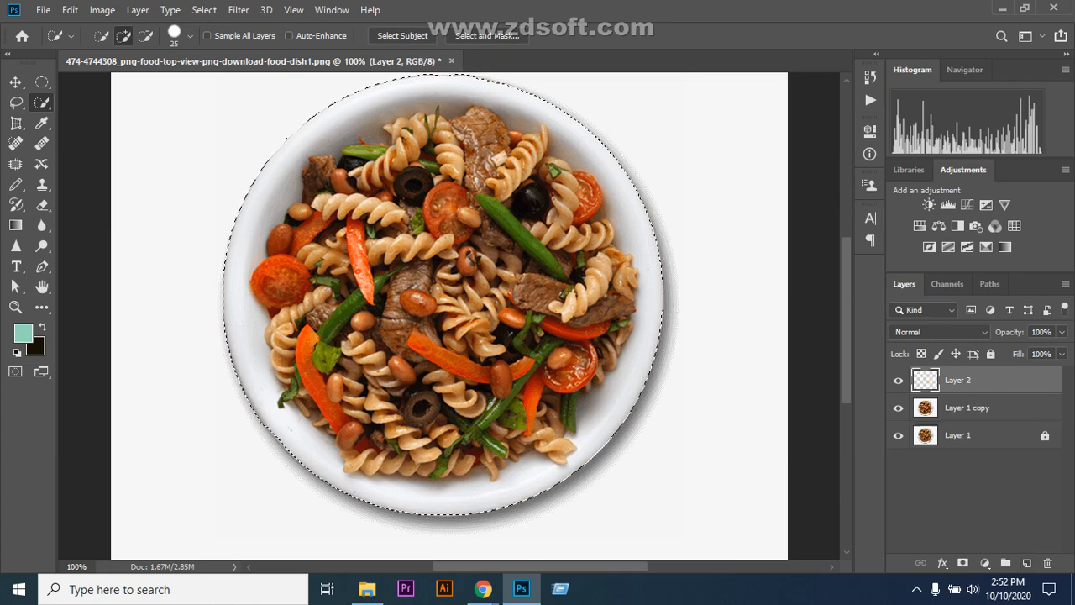
{"action": "key", "text": "ctrl+v"}
{"action": "left_click", "coordinate": [898, 408]}
{"action": "left_click", "coordinate": [898, 436]}
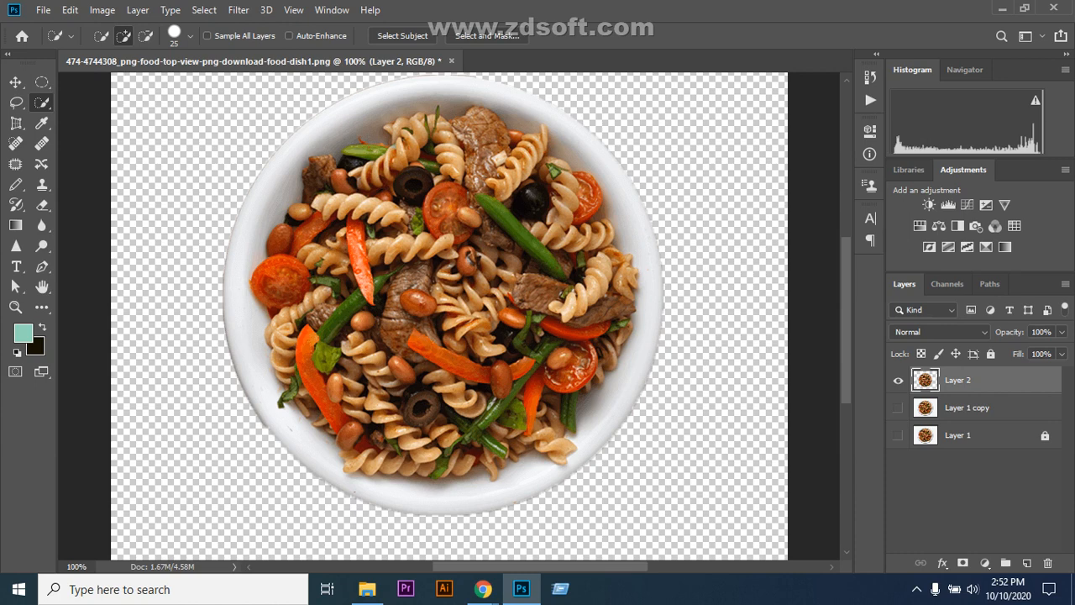
{"action": "scroll", "coordinate": [450, 315], "scroll_direction": "up", "scroll_amount": 4}
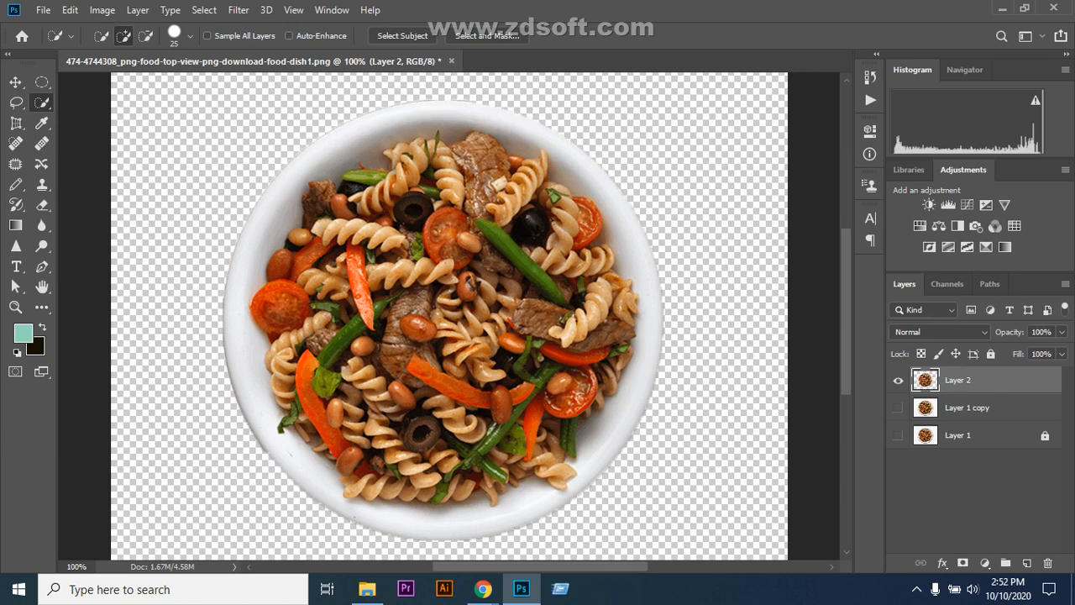
{"action": "scroll", "coordinate": [450, 315], "scroll_direction": "down", "scroll_amount": 2}
{"action": "scroll", "coordinate": [449, 315], "scroll_direction": "up", "scroll_amount": 3}
{"action": "scroll", "coordinate": [450, 315], "scroll_direction": "down", "scroll_amount": 2}
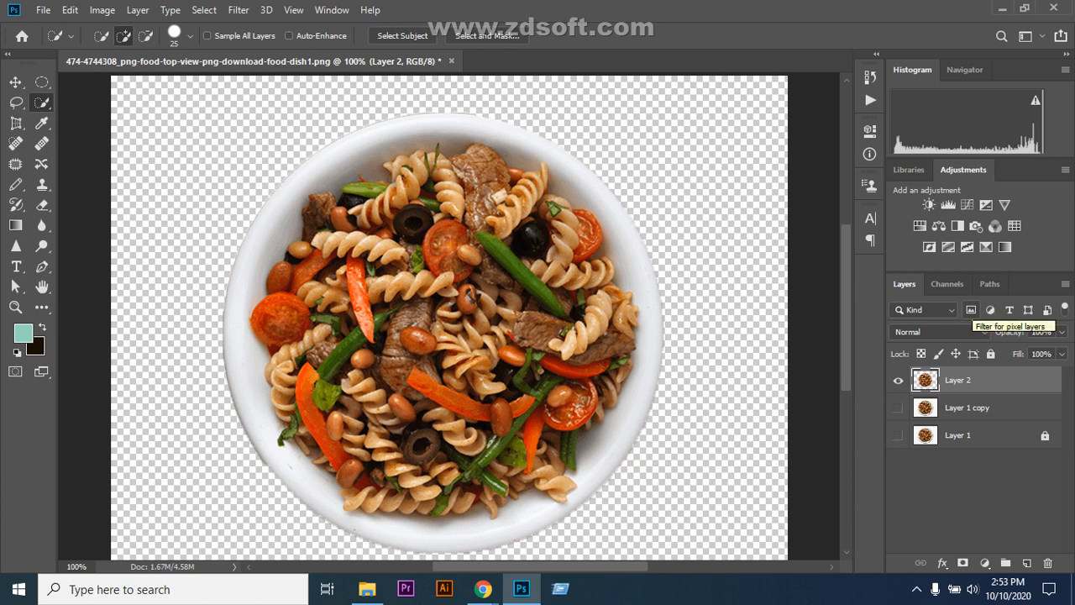
- Filter the layer list by adjustment layers and add pixel layers to the filter
{"action": "left_click", "coordinate": [990, 310]}
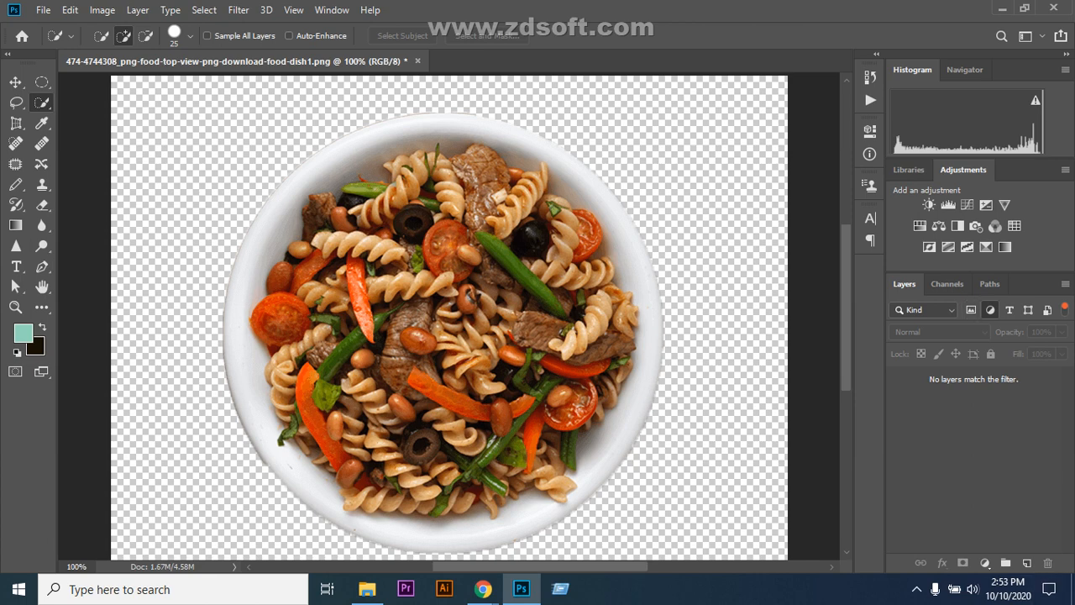
{"action": "left_click", "coordinate": [948, 284]}
{"action": "left_click", "coordinate": [904, 284]}
{"action": "left_click", "coordinate": [971, 309]}
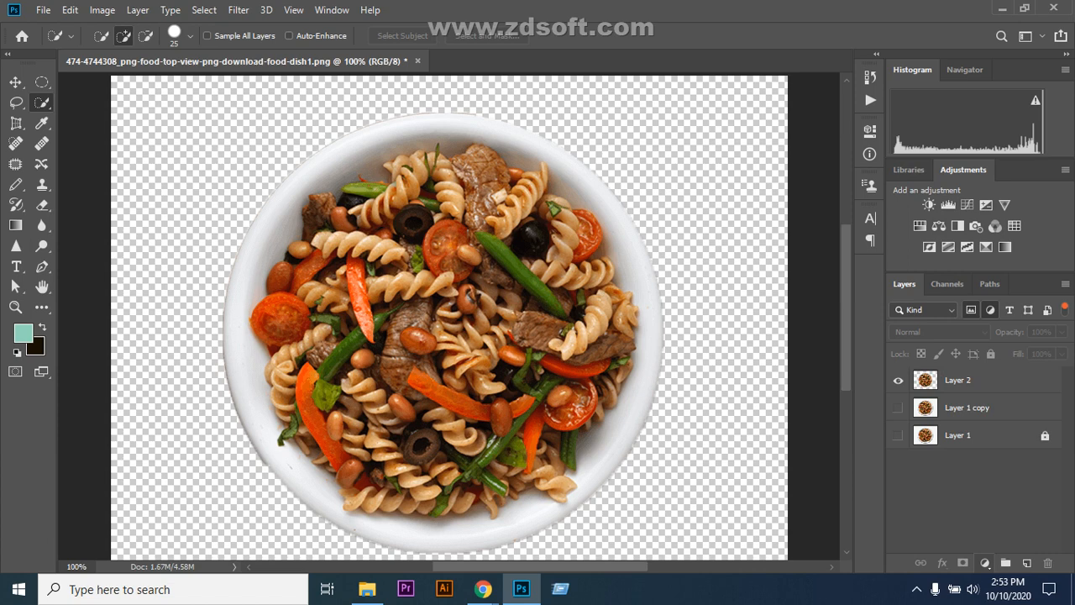
- Try to add a Solid Color fill layer in pale green e3eee9 behind the plate cutout
{"action": "left_click", "coordinate": [985, 563]}
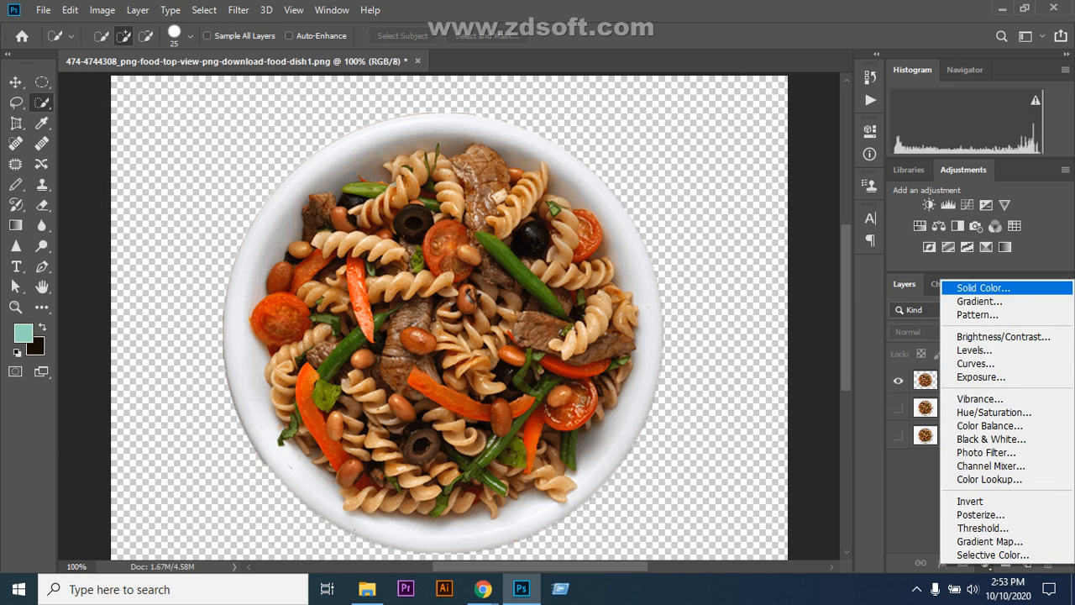
{"action": "left_click", "coordinate": [983, 287]}
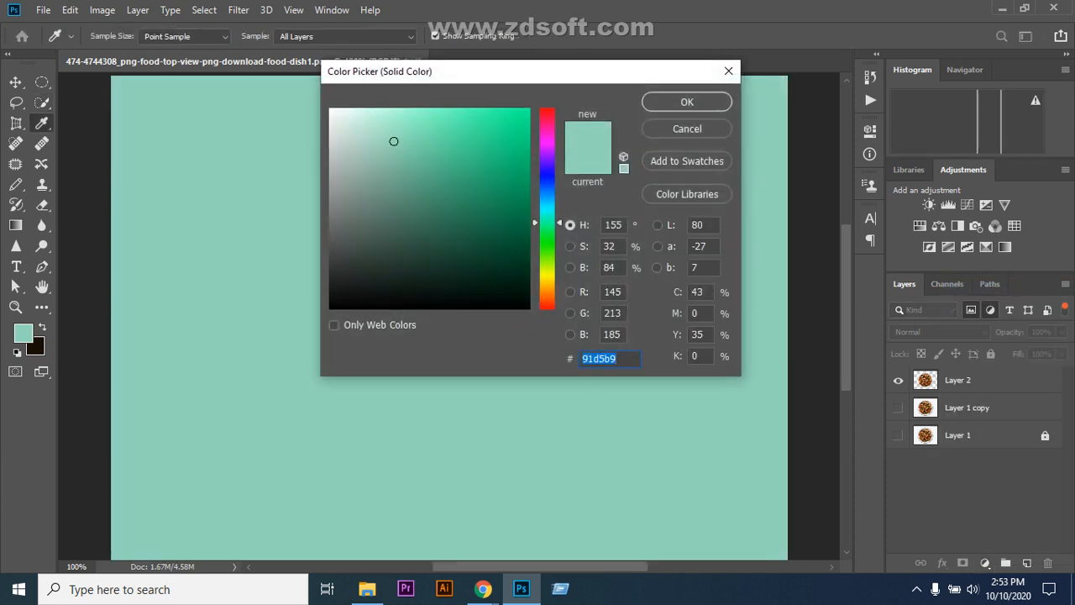
{"action": "left_click", "coordinate": [339, 117]}
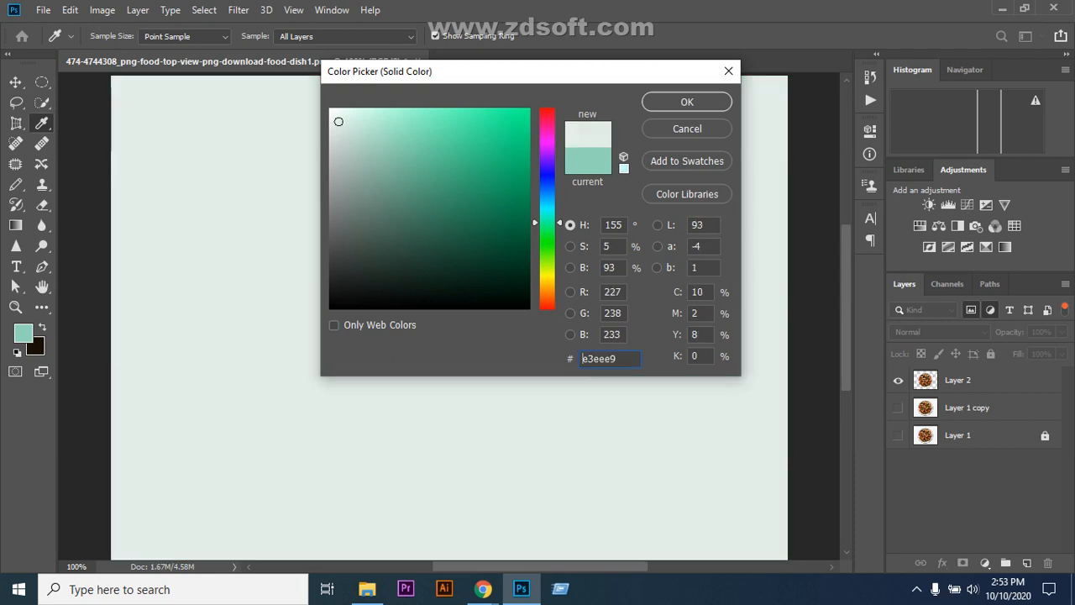
{"action": "left_click", "coordinate": [687, 102]}
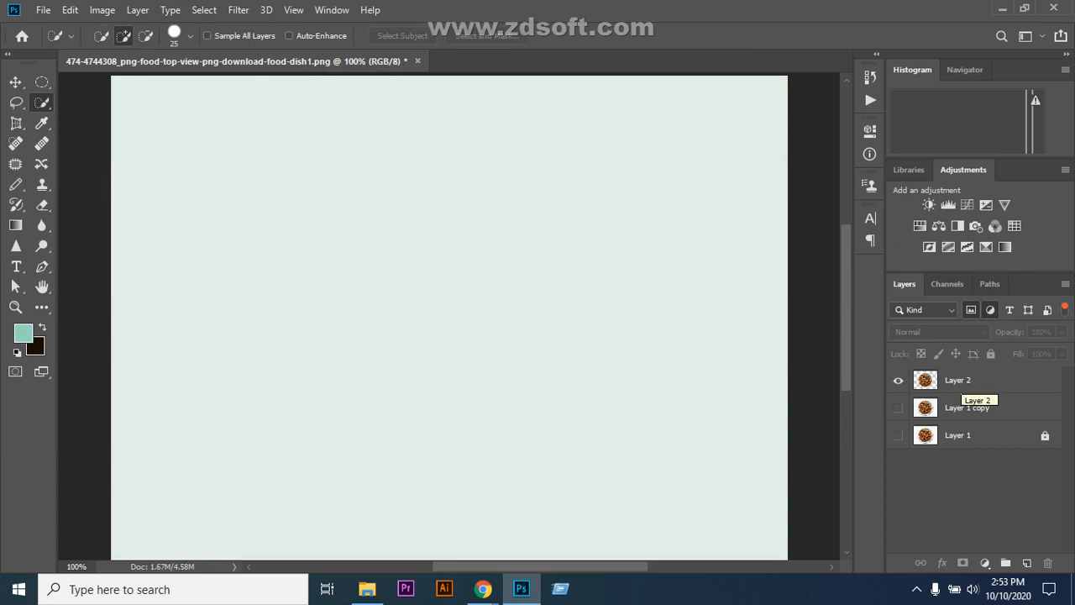
- Try moving Layer 2 below Layer 1 copy with all image layers shown, and restore the layer order and visibility
{"action": "left_click", "coordinate": [961, 380]}
{"action": "left_click", "coordinate": [898, 408]}
{"action": "left_click", "coordinate": [898, 435]}
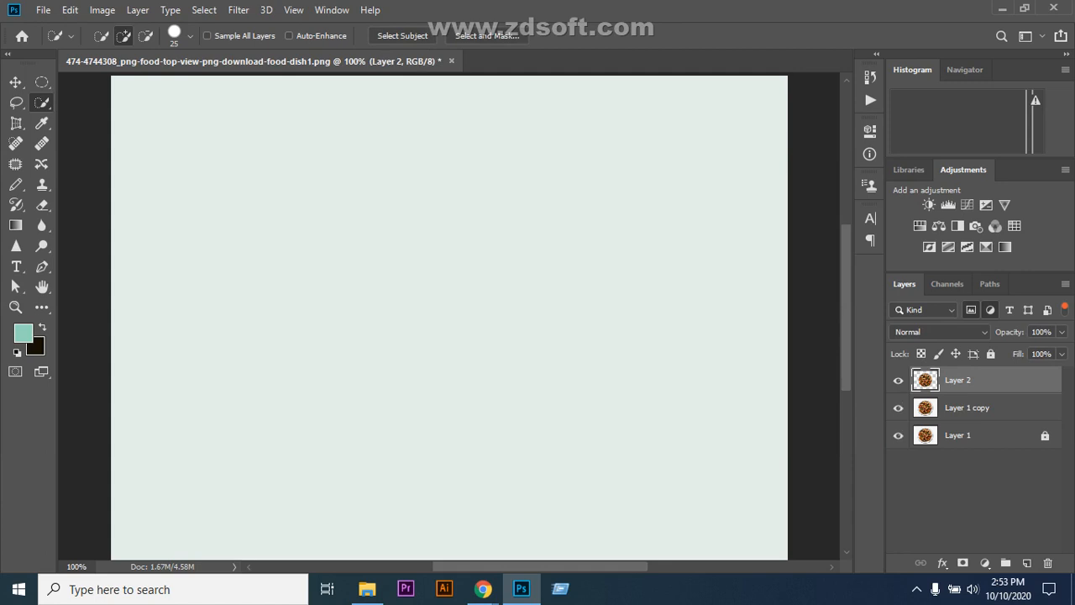
{"action": "left_click_drag", "start_coordinate": [961, 380], "coordinate": [963, 420]}
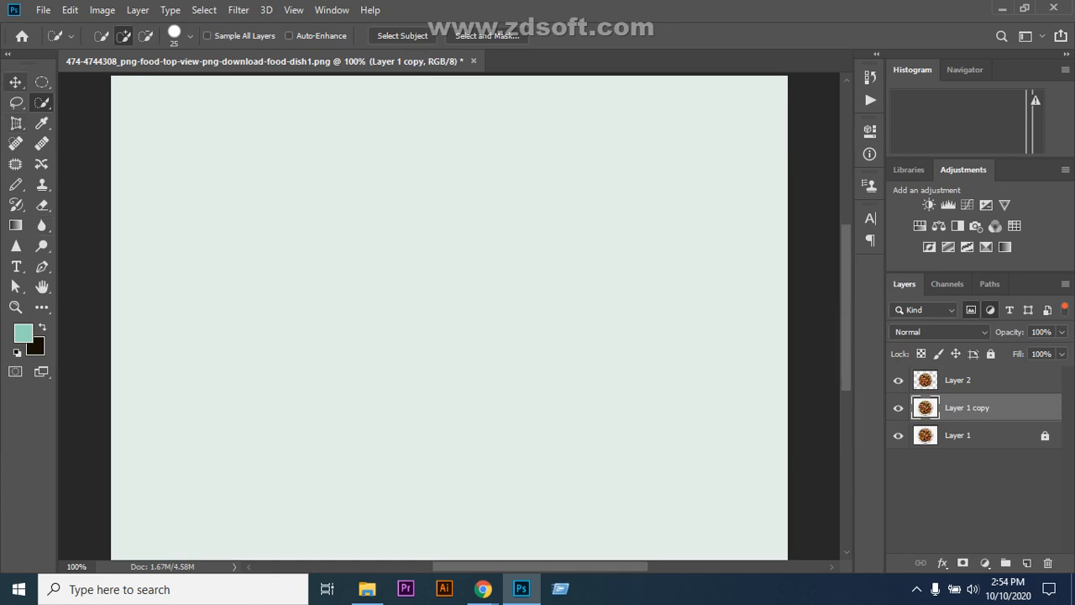
{"action": "left_click", "coordinate": [15, 81]}
{"action": "left_click", "coordinate": [959, 380]}
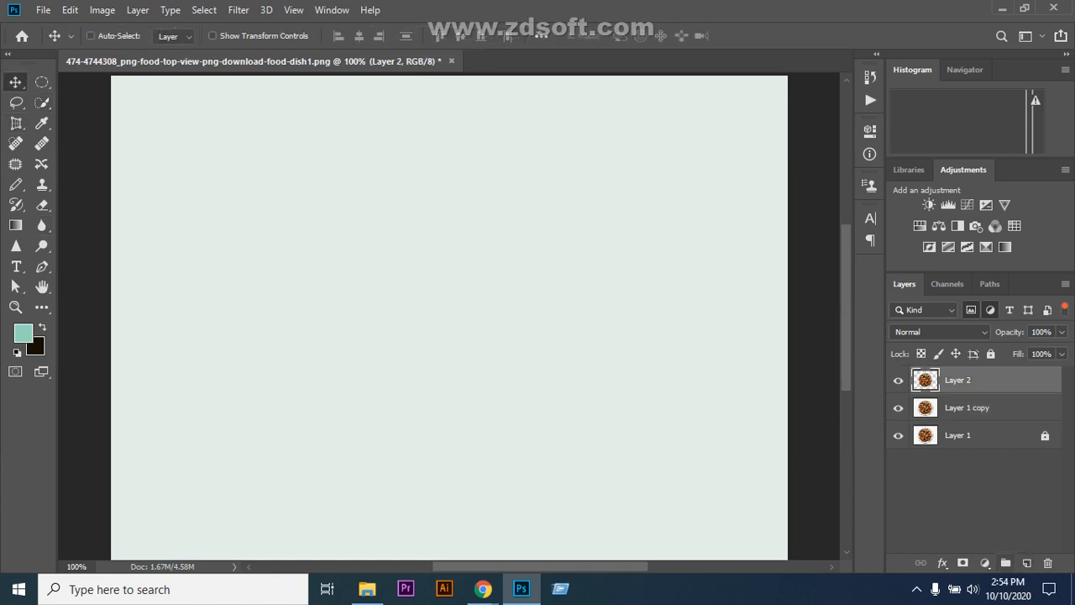
{"action": "key", "text": "ctrl+bracketleft"}
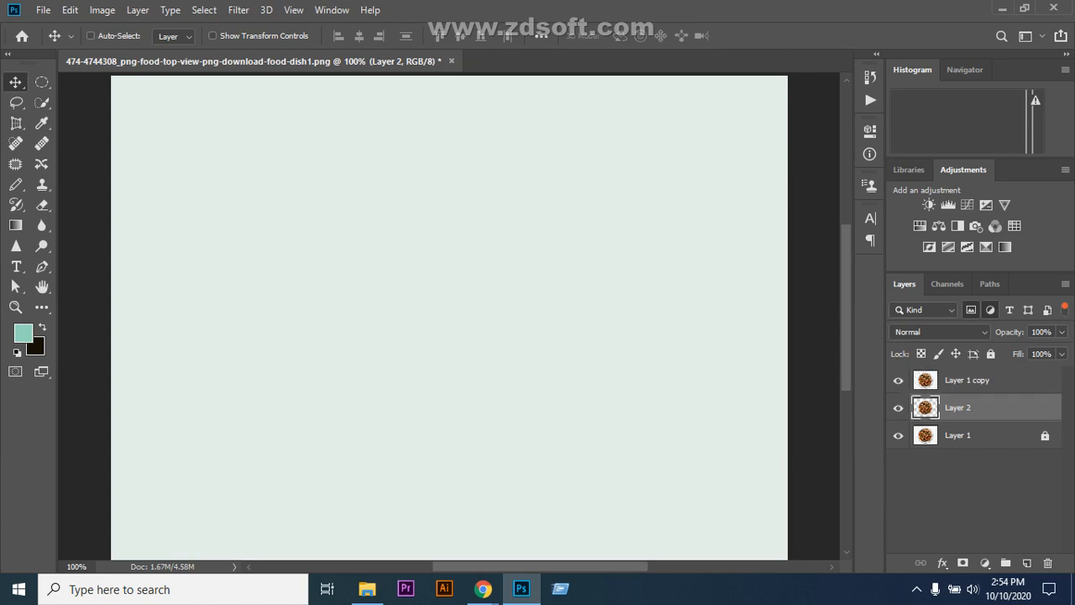
{"action": "key", "text": "ctrl+bracketright"}
{"action": "left_click", "coordinate": [898, 436]}
{"action": "left_click", "coordinate": [898, 407]}
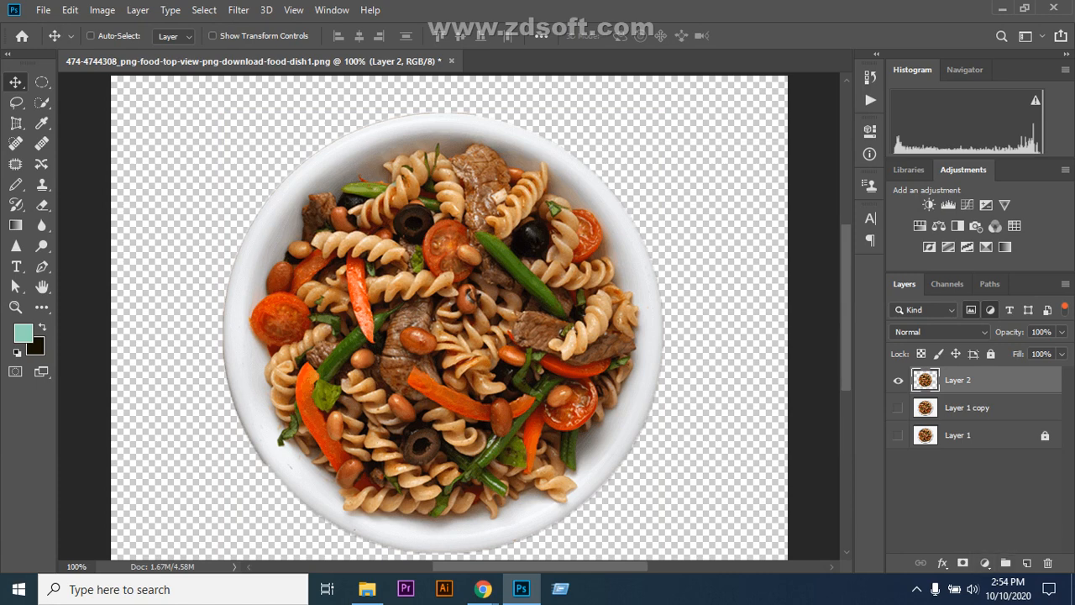
- Show Layer 1 copy and lock it completely
{"action": "left_click", "coordinate": [967, 408]}
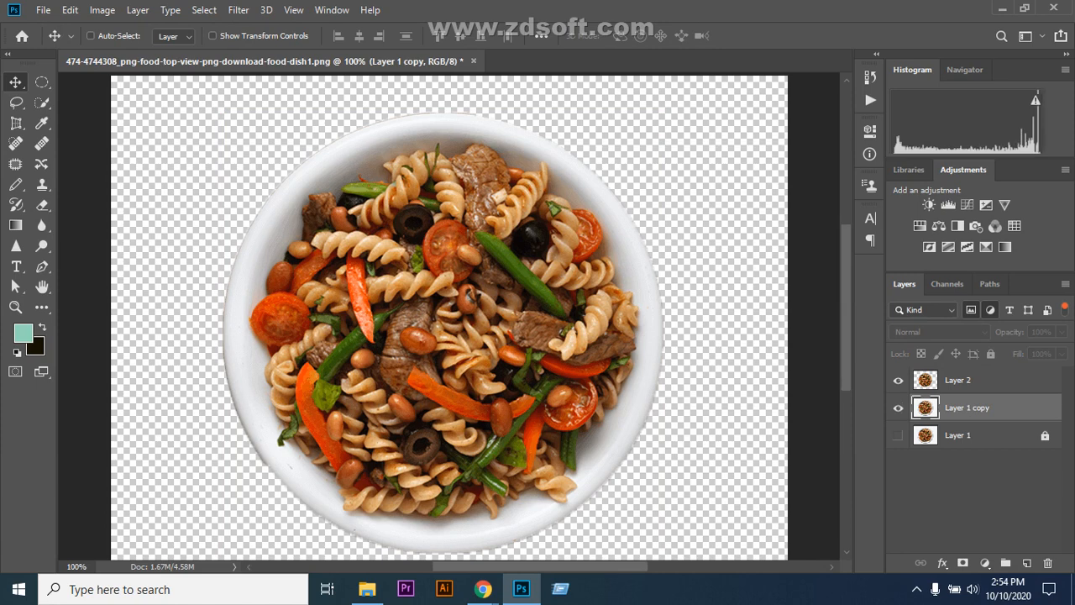
{"action": "left_click", "coordinate": [898, 407]}
{"action": "left_click", "coordinate": [990, 354]}
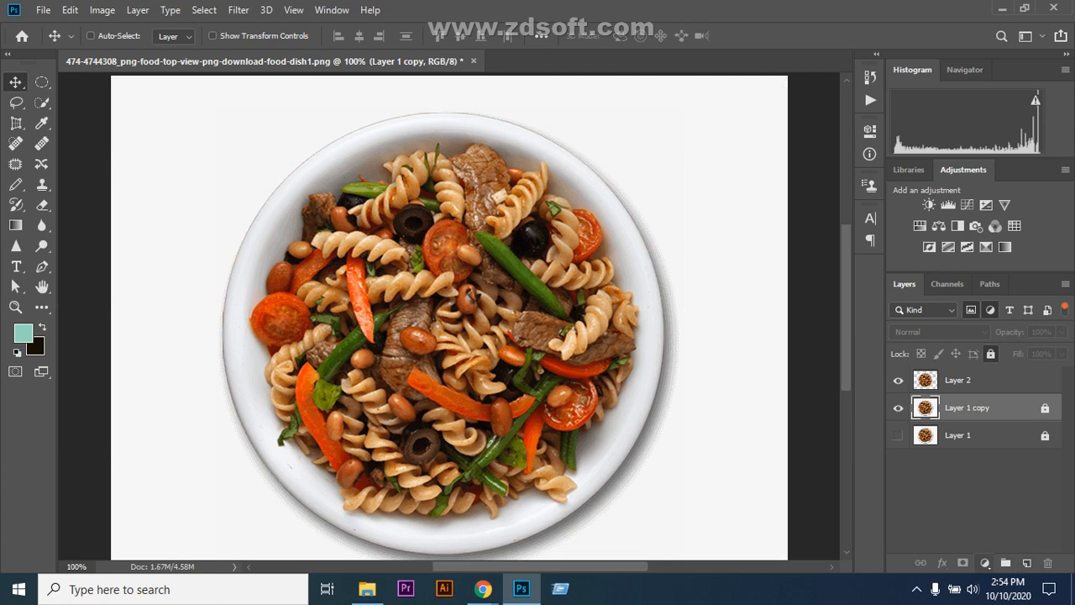
- Add a Solid Color fill layer in pale green daeee6 above Layer 1 copy and clear the pixel and adjustment layer filters
{"action": "left_click", "coordinate": [984, 563]}
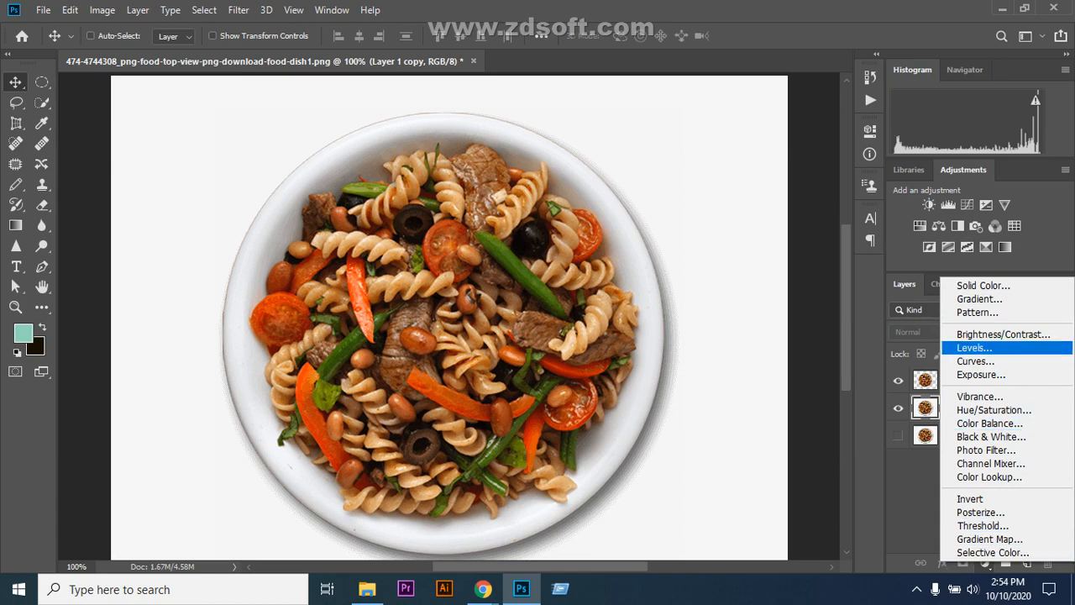
{"action": "left_click", "coordinate": [983, 286]}
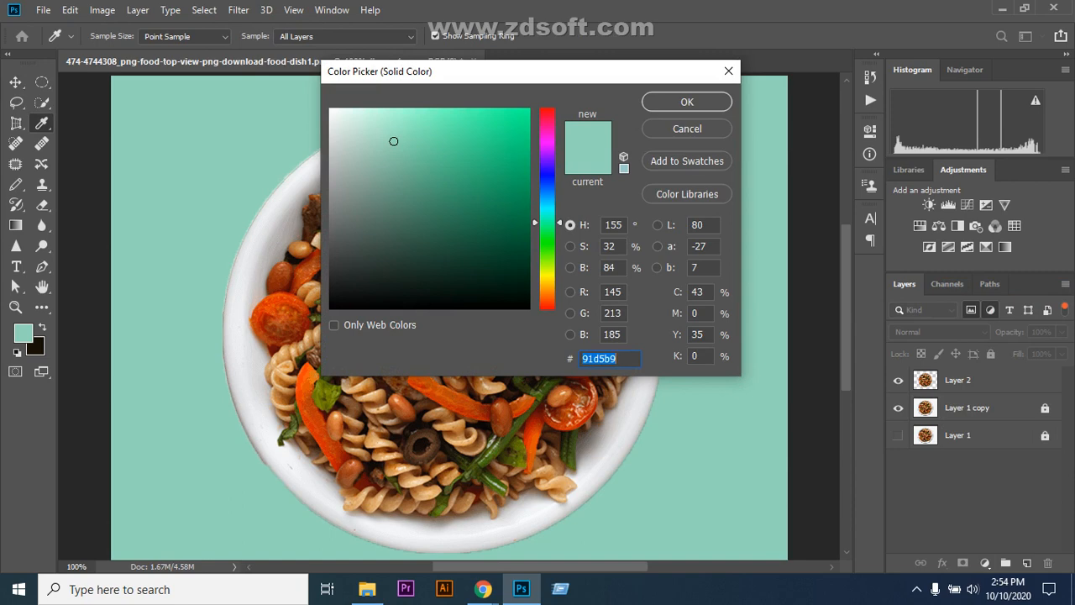
{"action": "left_click", "coordinate": [345, 121]}
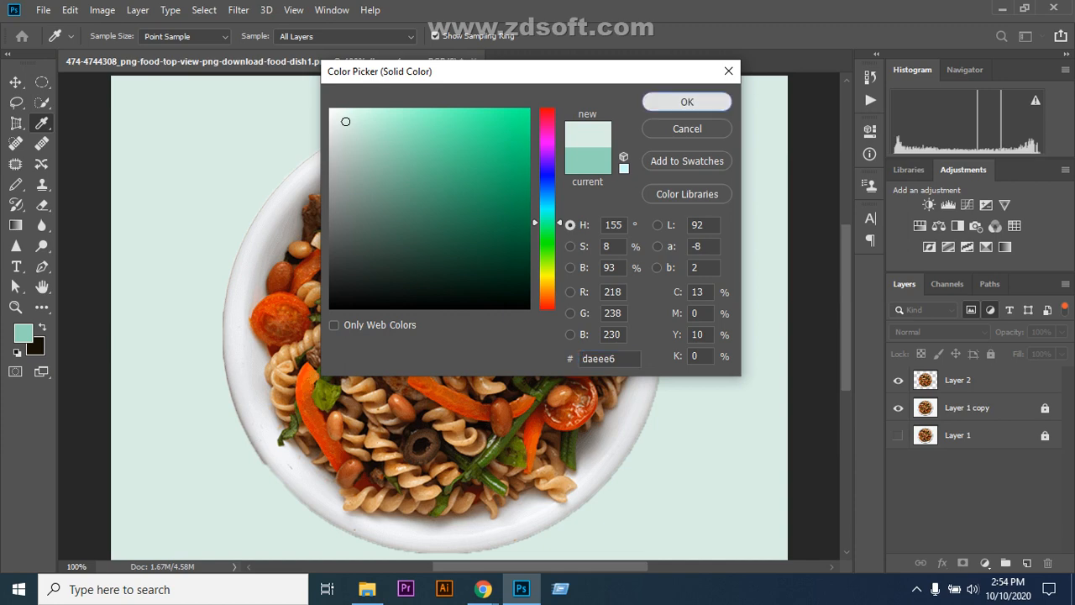
{"action": "key", "text": "Return"}
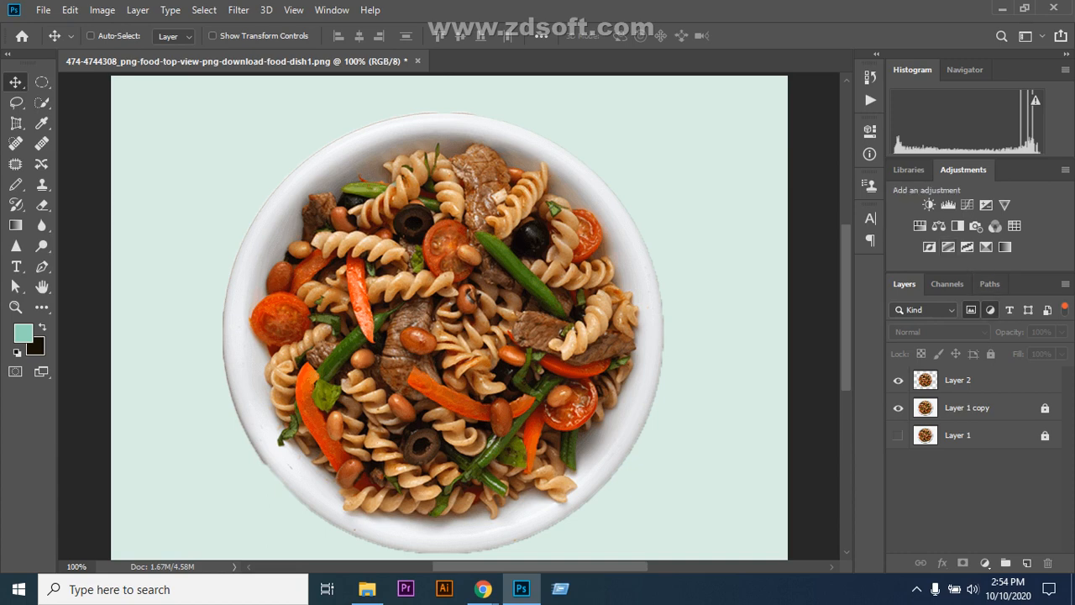
{"action": "left_click", "coordinate": [971, 310]}
{"action": "left_click", "coordinate": [991, 310]}
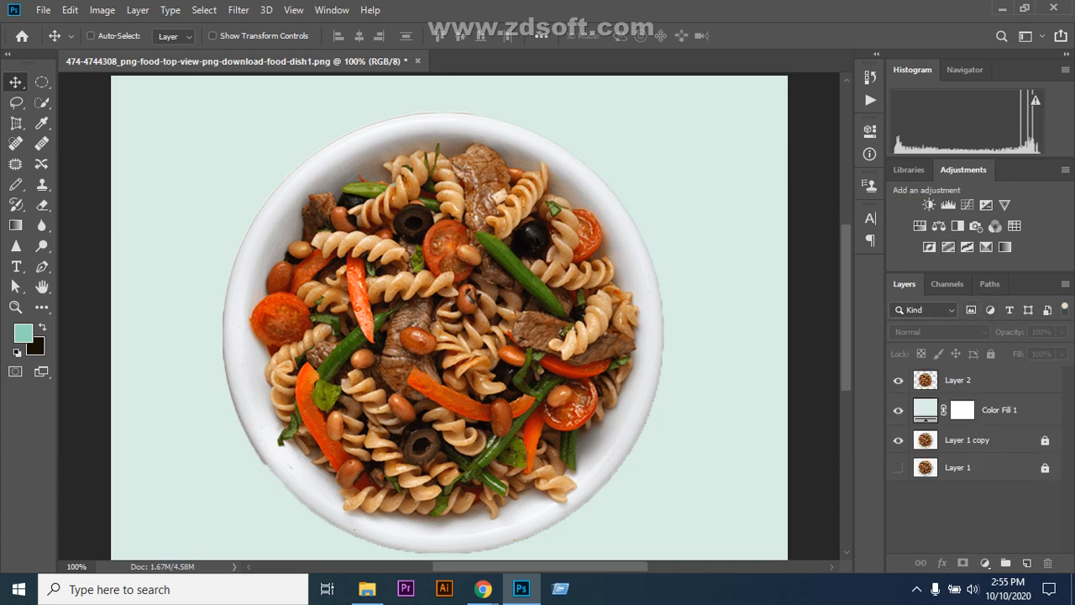
- Move Layer 2 beneath the color fill layer, and put the fill layer back below Layer 2
{"action": "scroll", "coordinate": [481, 315], "scroll_direction": "down", "scroll_amount": 2}
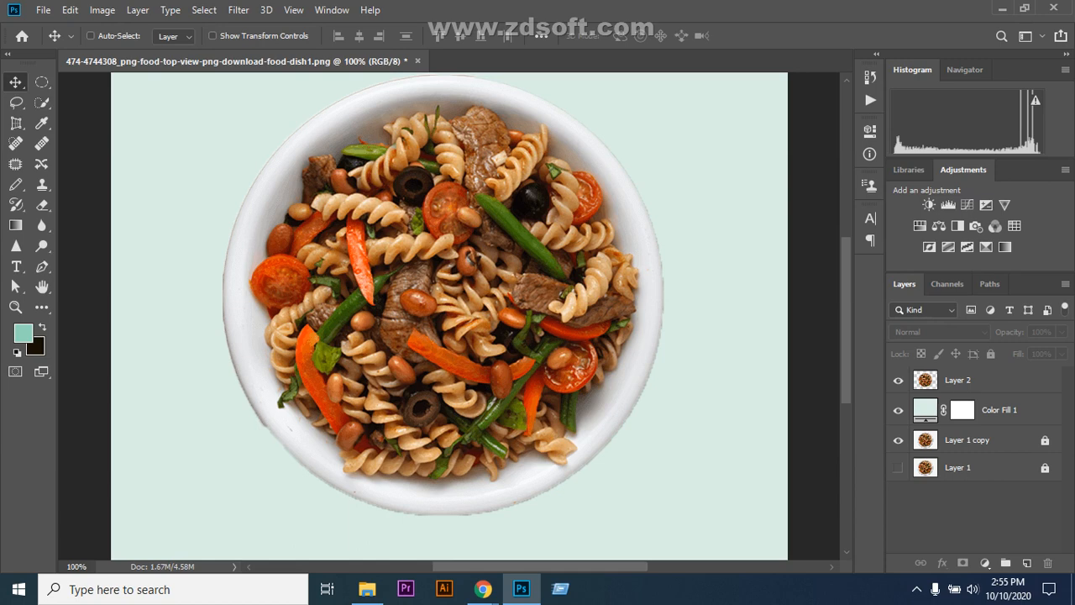
{"action": "left_click", "coordinate": [1008, 410]}
{"action": "left_click_drag", "start_coordinate": [991, 380], "coordinate": [991, 426]}
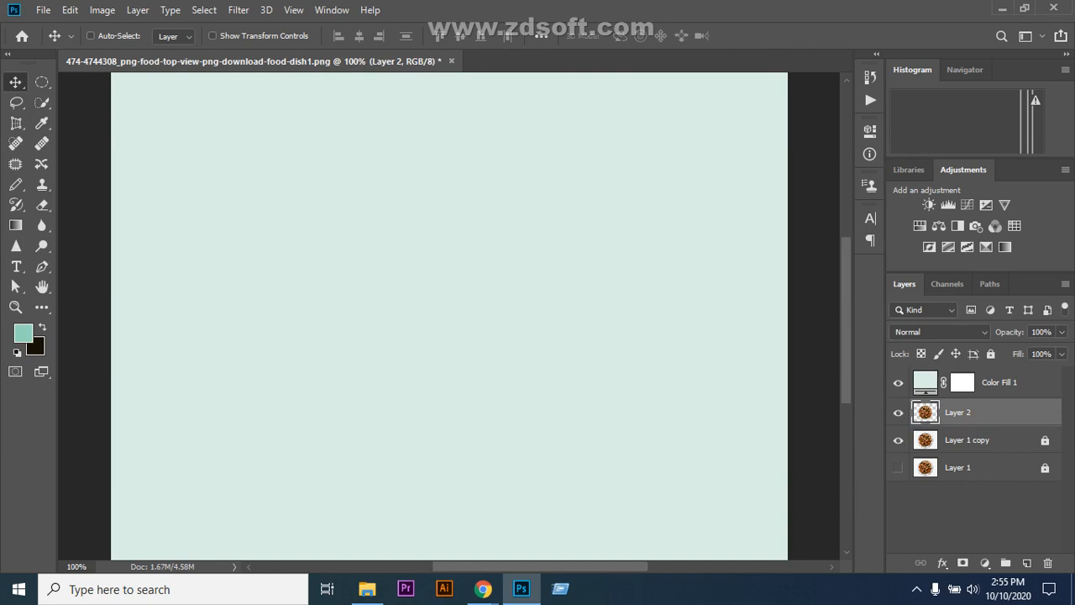
{"action": "left_click_drag", "start_coordinate": [999, 383], "coordinate": [1000, 420]}
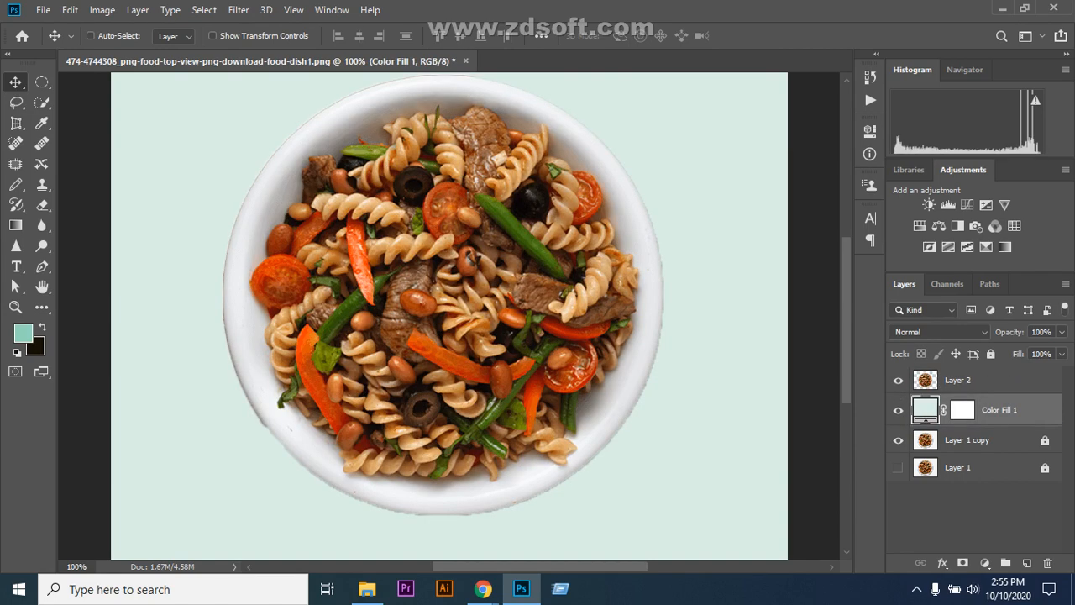
- Change the color fill layer behind the plate to bright green 15ef95
{"action": "double_click", "coordinate": [925, 409]}
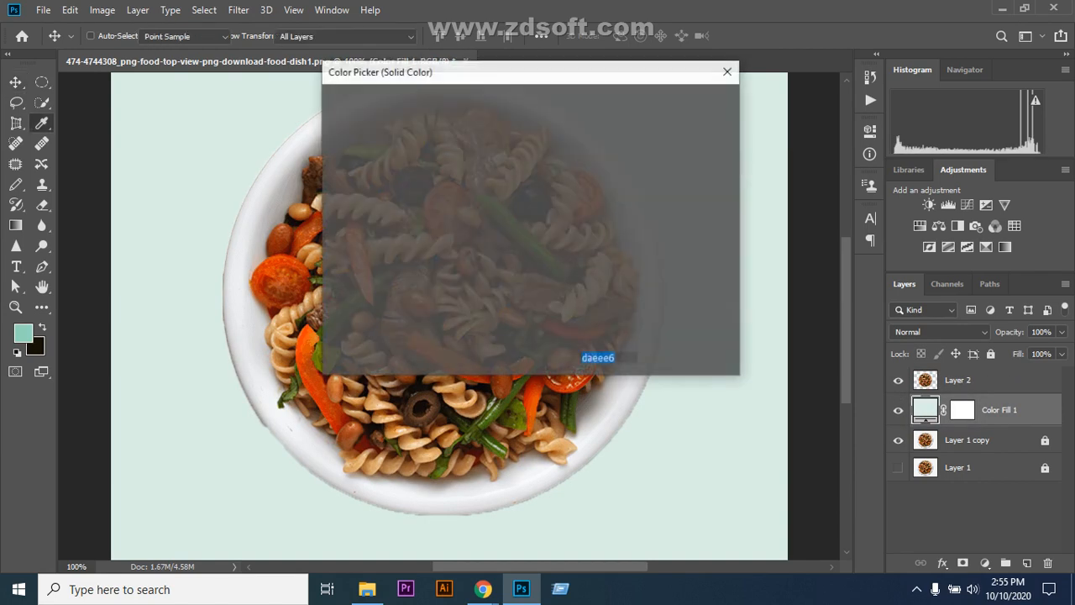
{"action": "left_click_drag", "start_coordinate": [542, 72], "coordinate": [713, 74]}
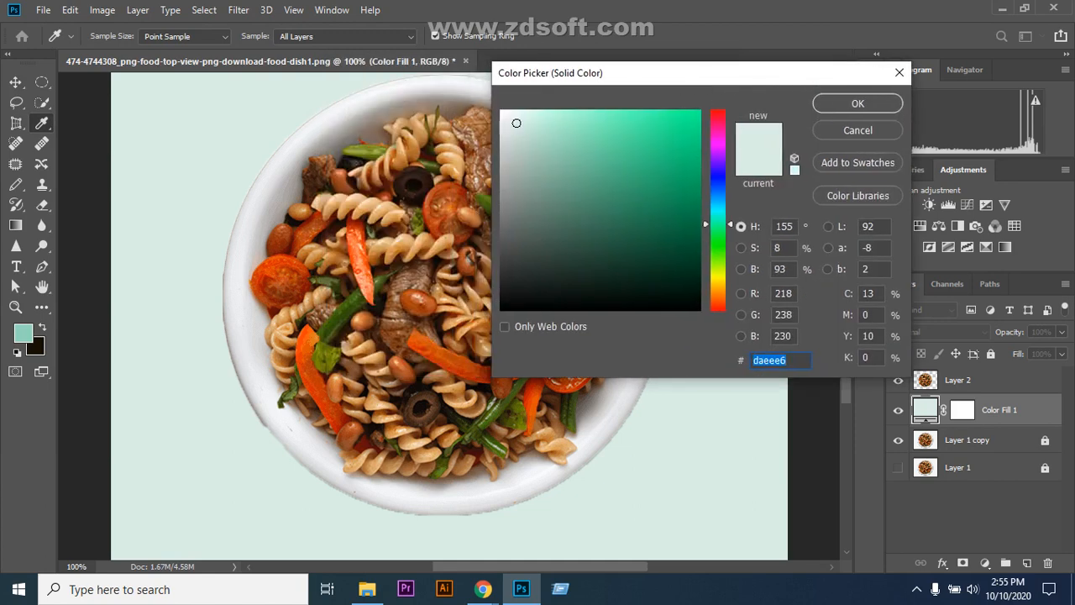
{"action": "left_click", "coordinate": [684, 123]}
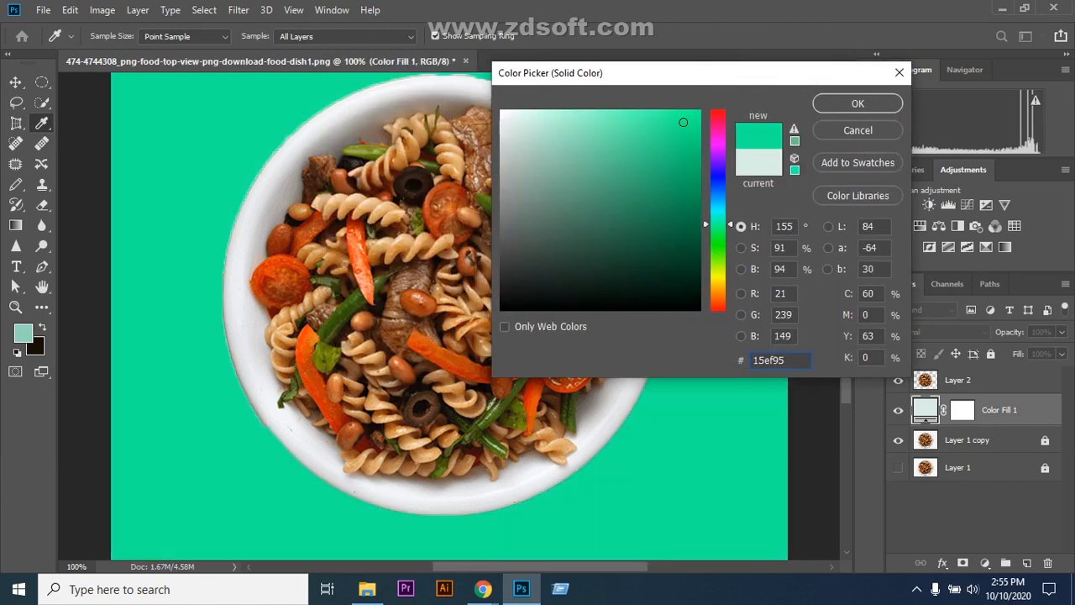
{"action": "left_click", "coordinate": [858, 103]}
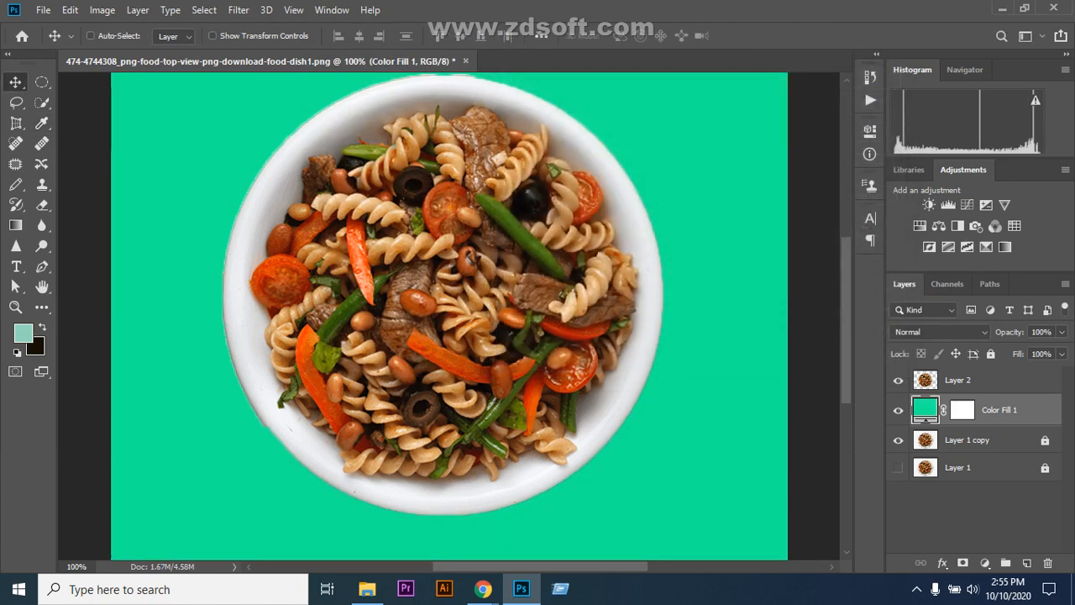
{"action": "left_click", "coordinate": [959, 381]}
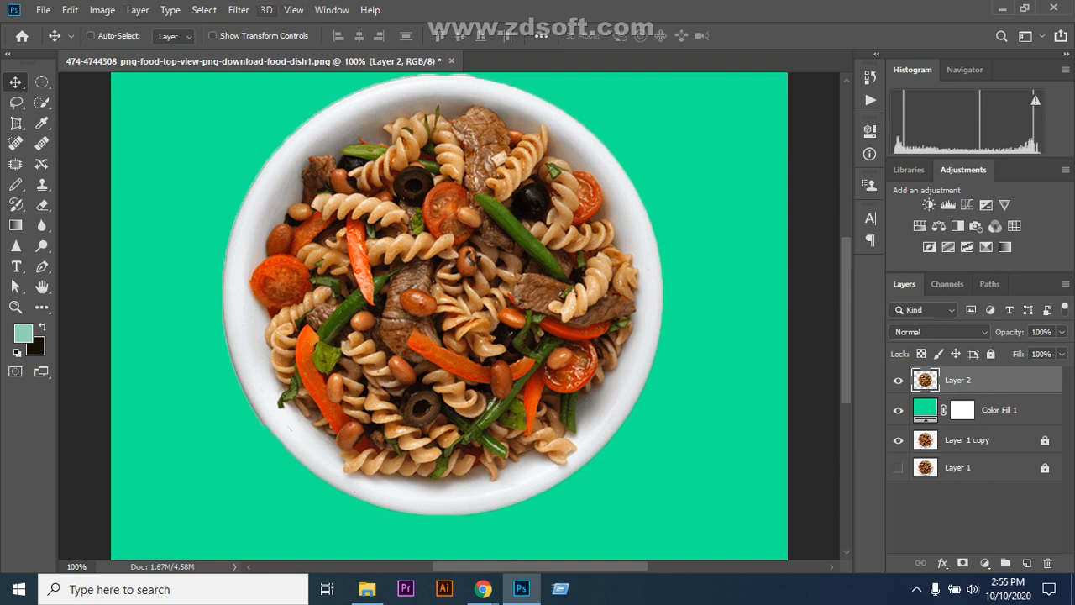
{"action": "left_click", "coordinate": [238, 10]}
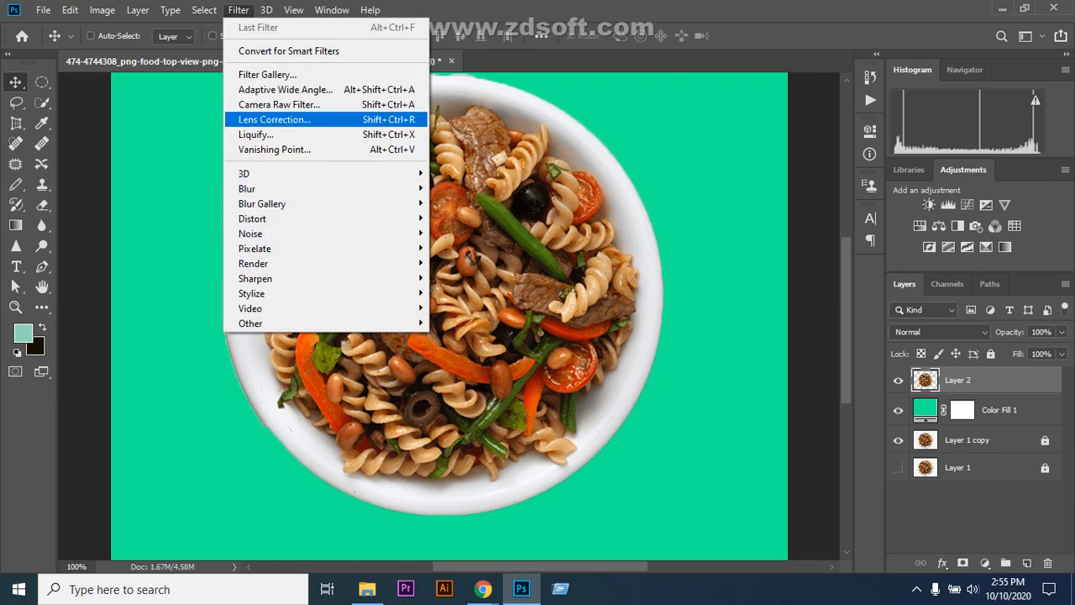
{"action": "mouse_move", "coordinate": [336, 203]}
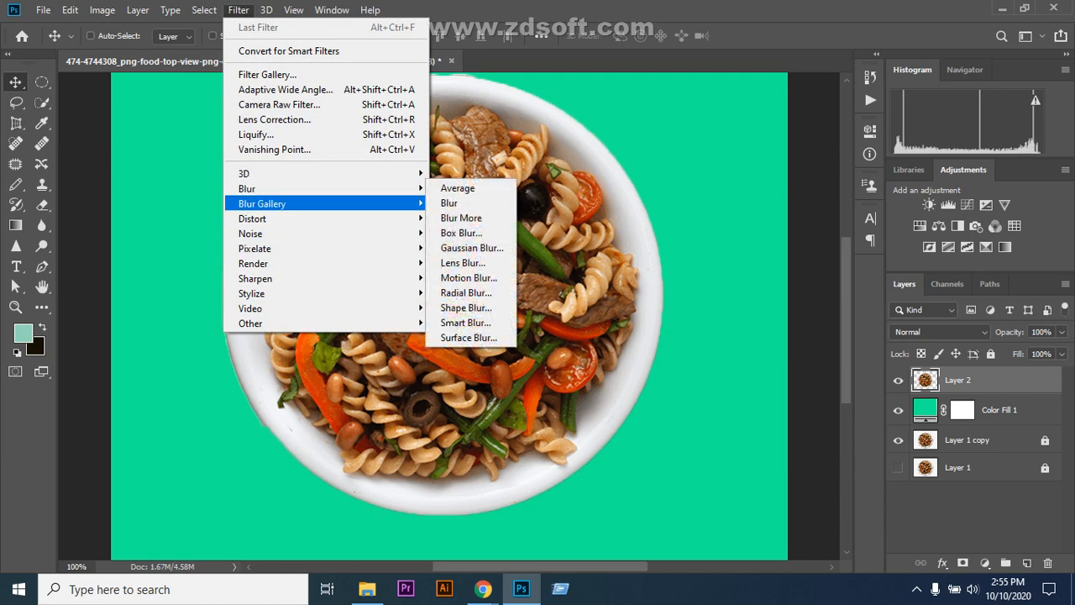
{"action": "mouse_move", "coordinate": [336, 278]}
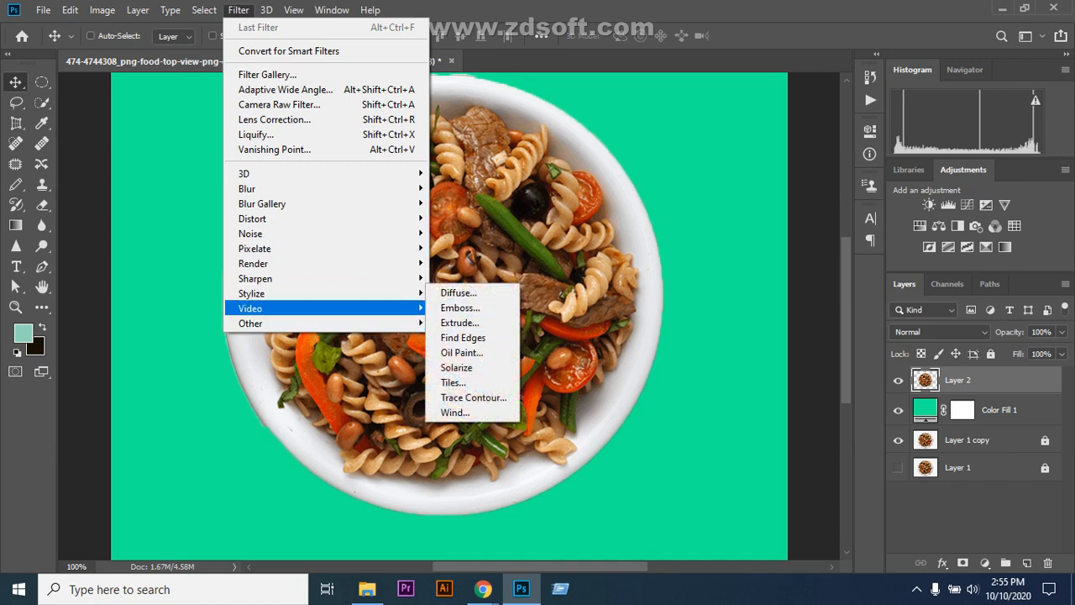
{"action": "key", "text": "Escape"}
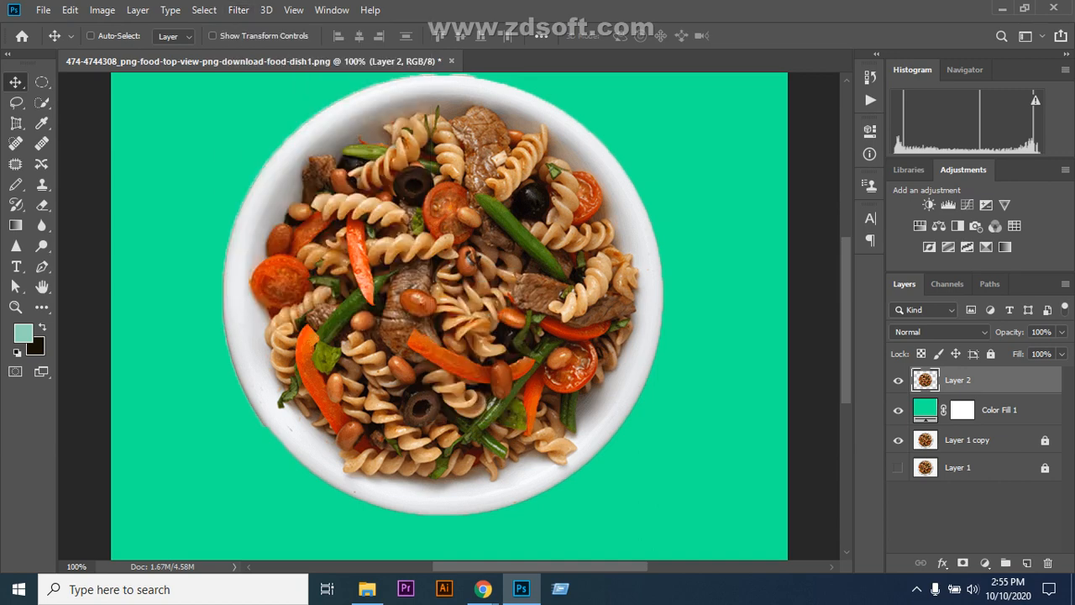
- Switch to the Google Meet call, admit the waiting participant, show the screen recorder's control window and return to Photoshop
{"action": "mouse_move", "coordinate": [483, 589]}
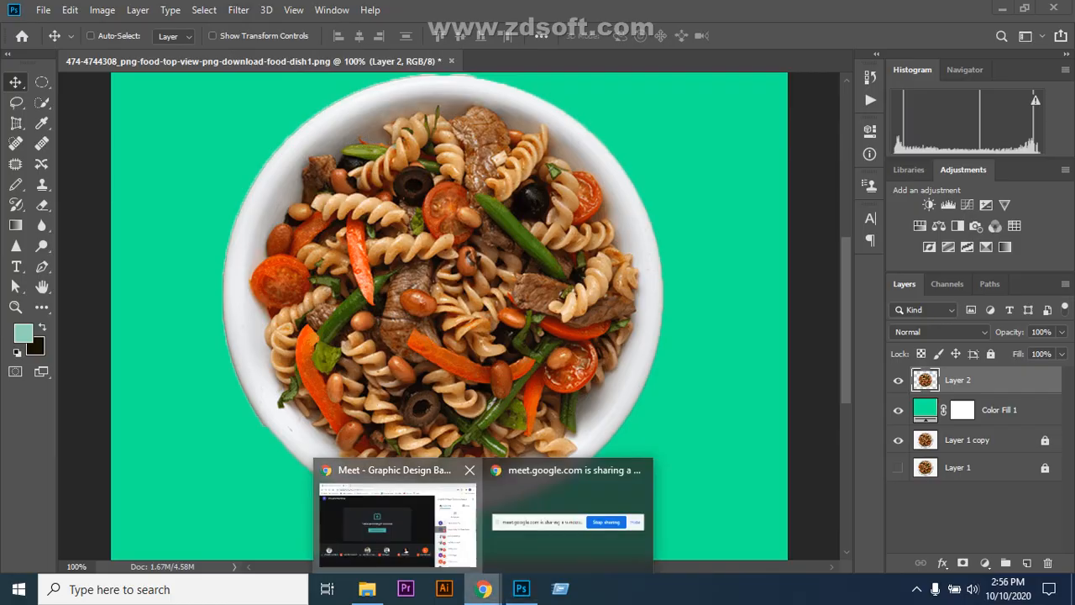
{"action": "left_click", "coordinate": [395, 513]}
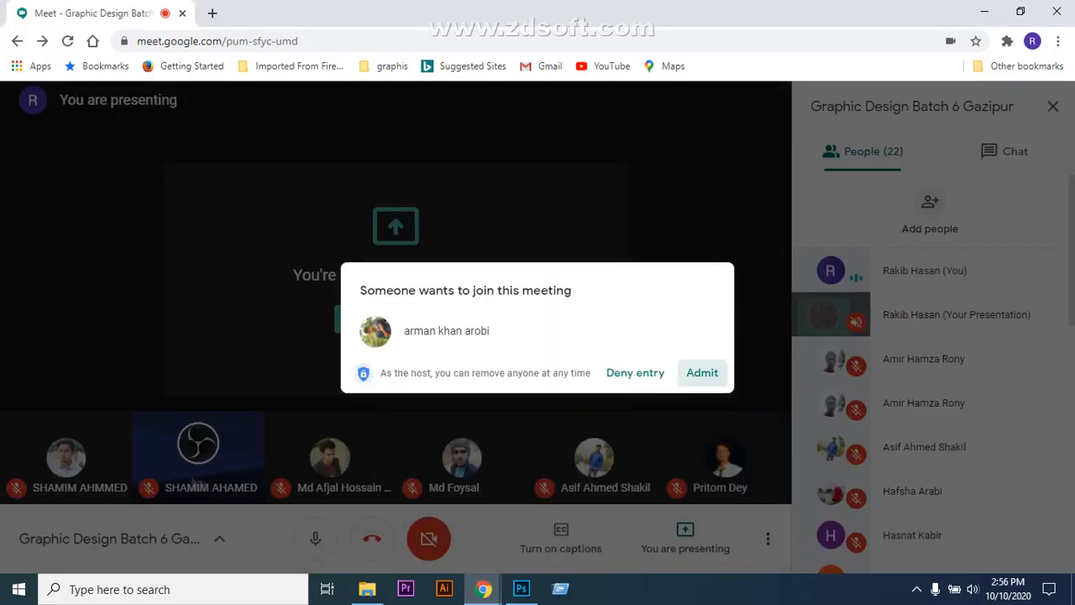
{"action": "left_click", "coordinate": [701, 372]}
{"action": "left_click", "coordinate": [917, 588]}
{"action": "left_click", "coordinate": [901, 525]}
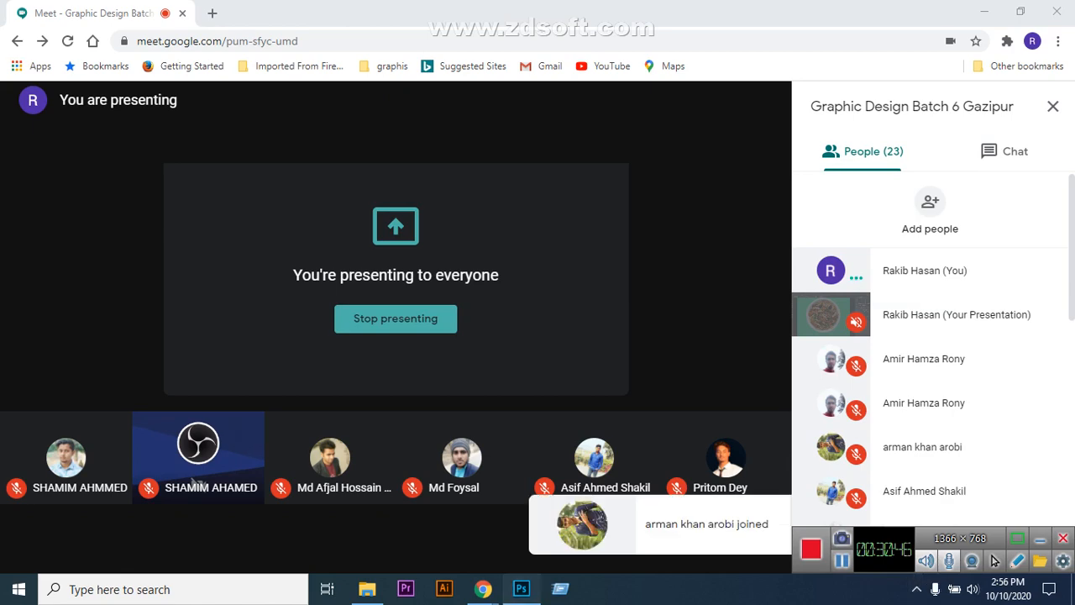
{"action": "left_click", "coordinate": [522, 589]}
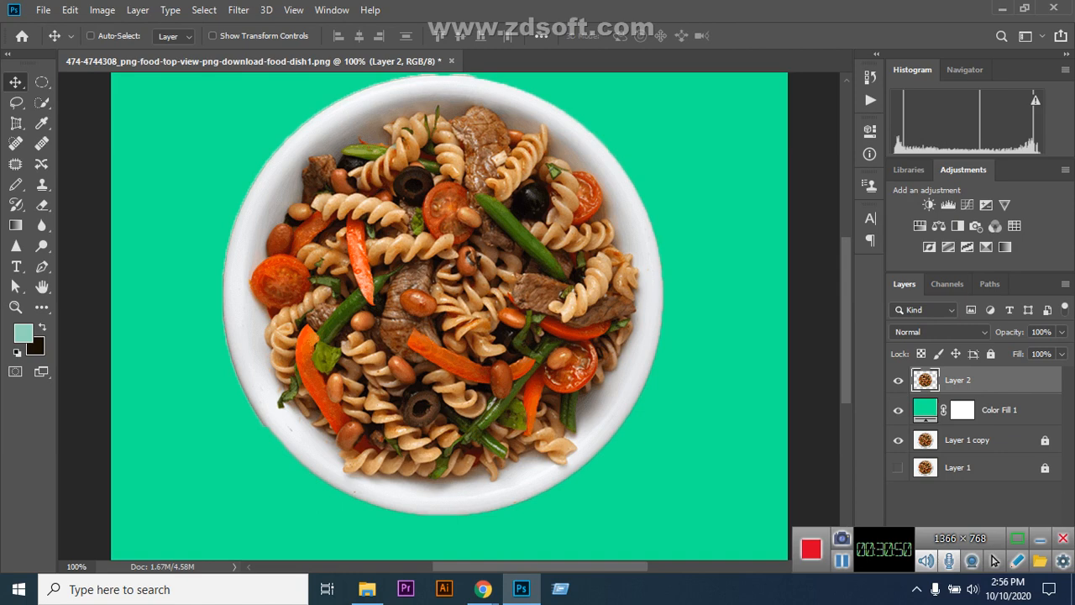
- Lower the opacity of the green color fill layer to 22%
{"action": "left_click", "coordinate": [999, 410]}
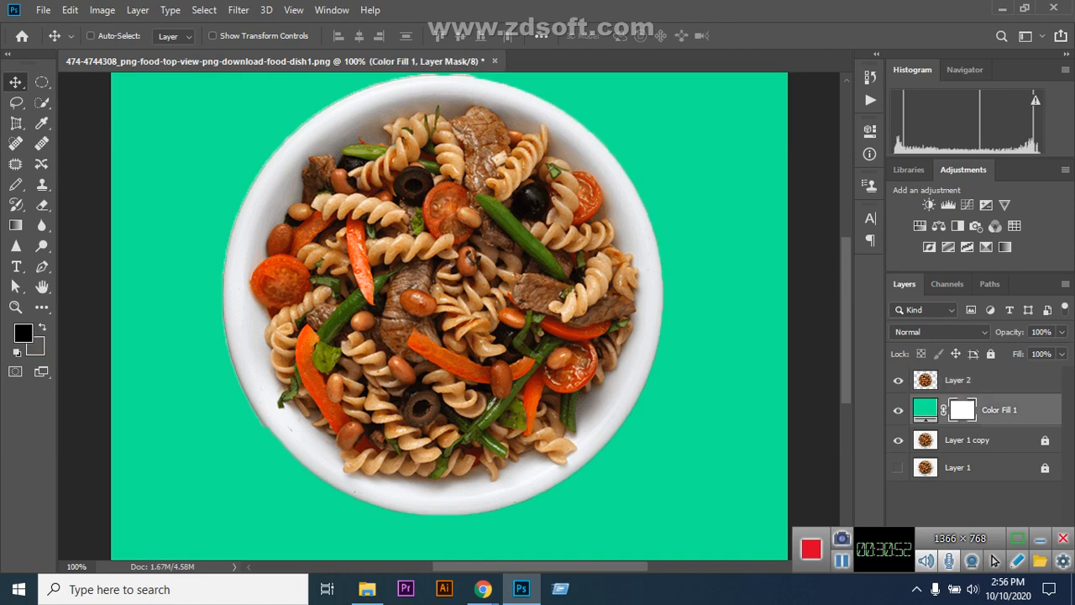
{"action": "left_click", "coordinate": [1061, 331]}
{"action": "left_click_drag", "start_coordinate": [1066, 350], "coordinate": [1031, 350]}
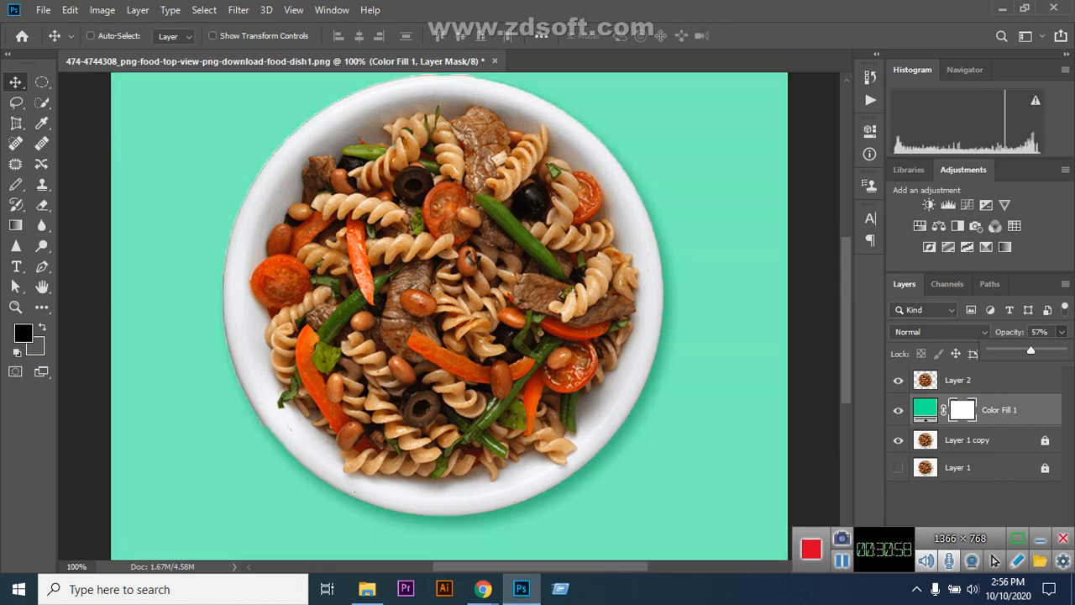
{"action": "left_click_drag", "start_coordinate": [1031, 350], "coordinate": [1005, 350]}
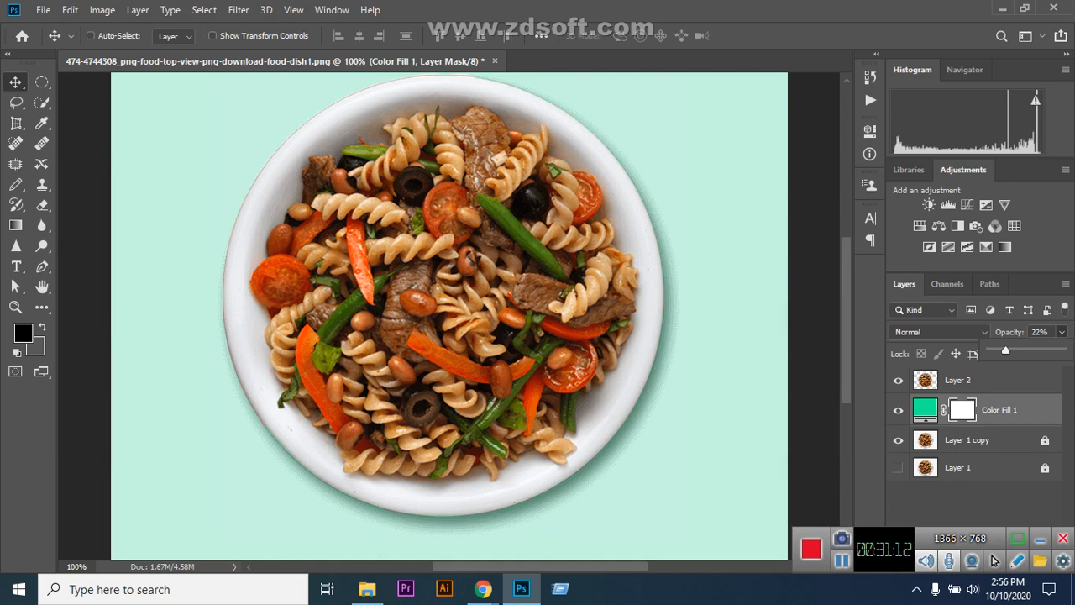
- Lower the green color fill layer's opacity to 12% and delete that layer
{"action": "left_click_drag", "start_coordinate": [1005, 350], "coordinate": [998, 349]}
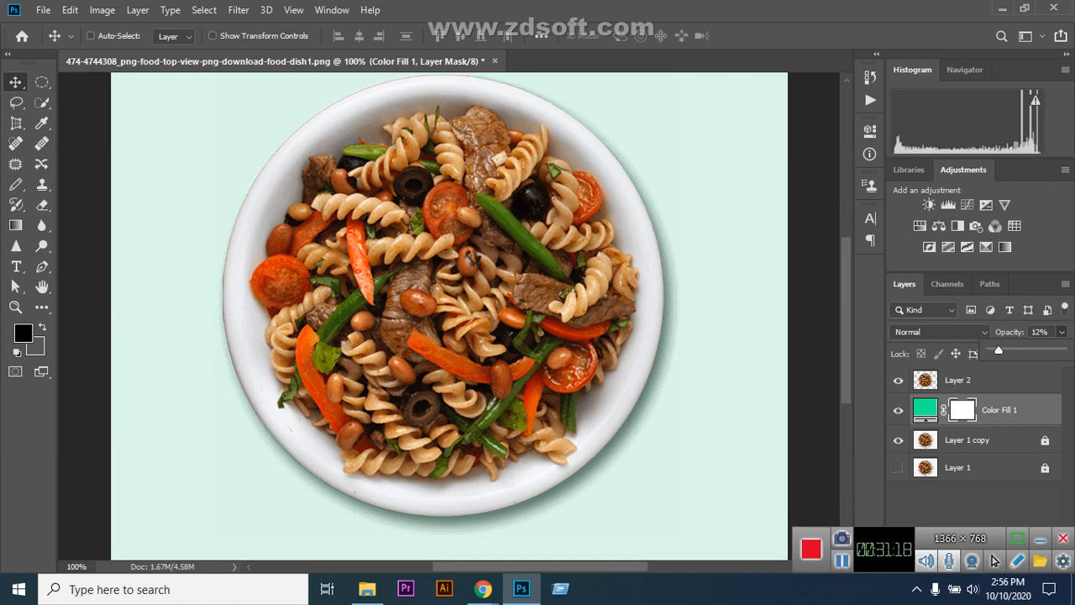
{"action": "key", "text": "Return"}
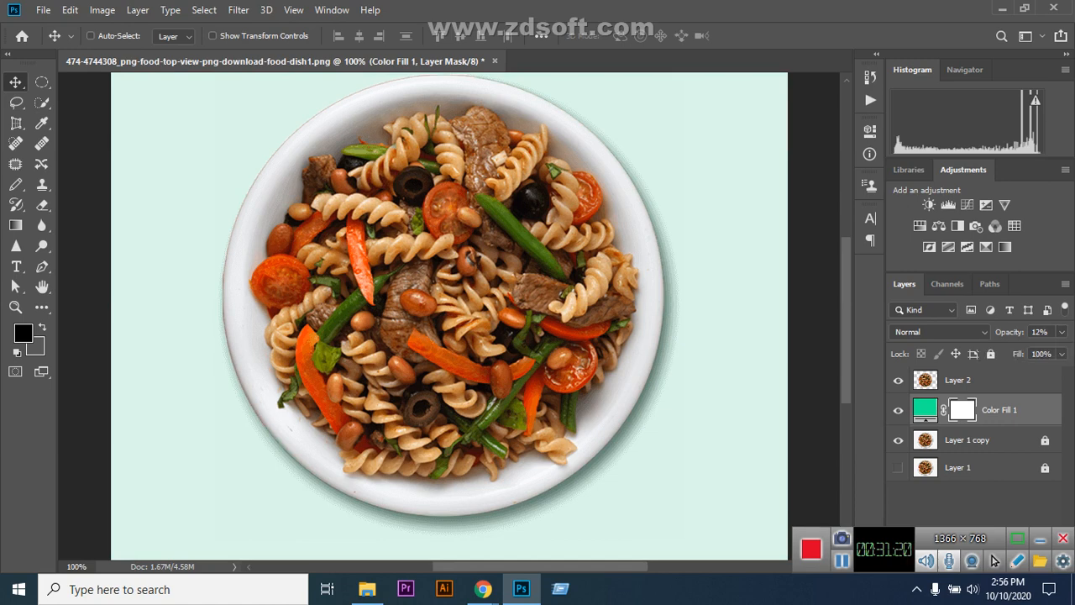
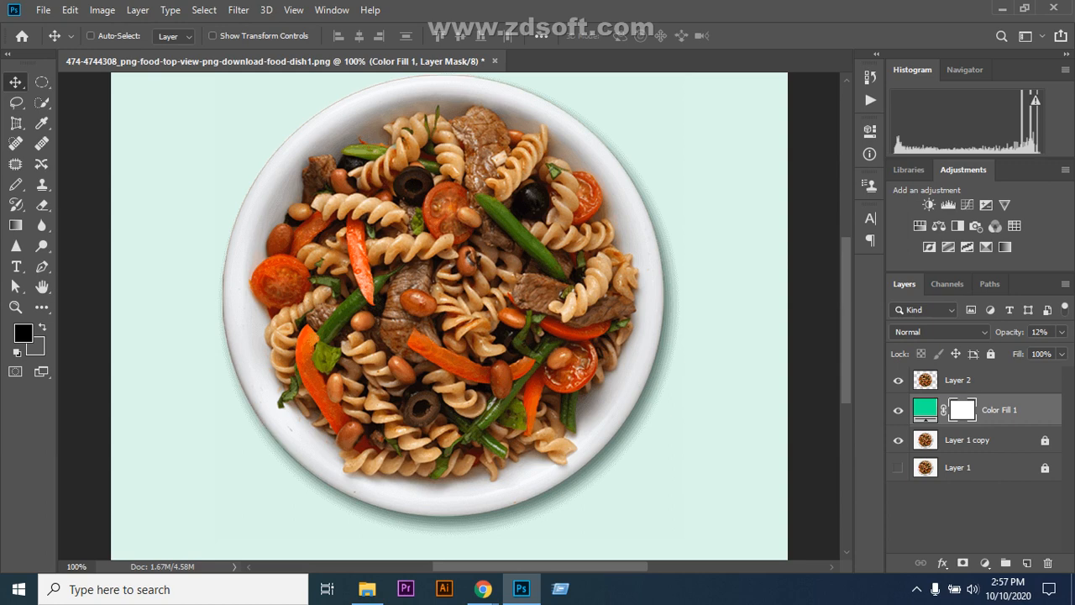
{"action": "left_click_drag", "start_coordinate": [974, 409], "coordinate": [1047, 563]}
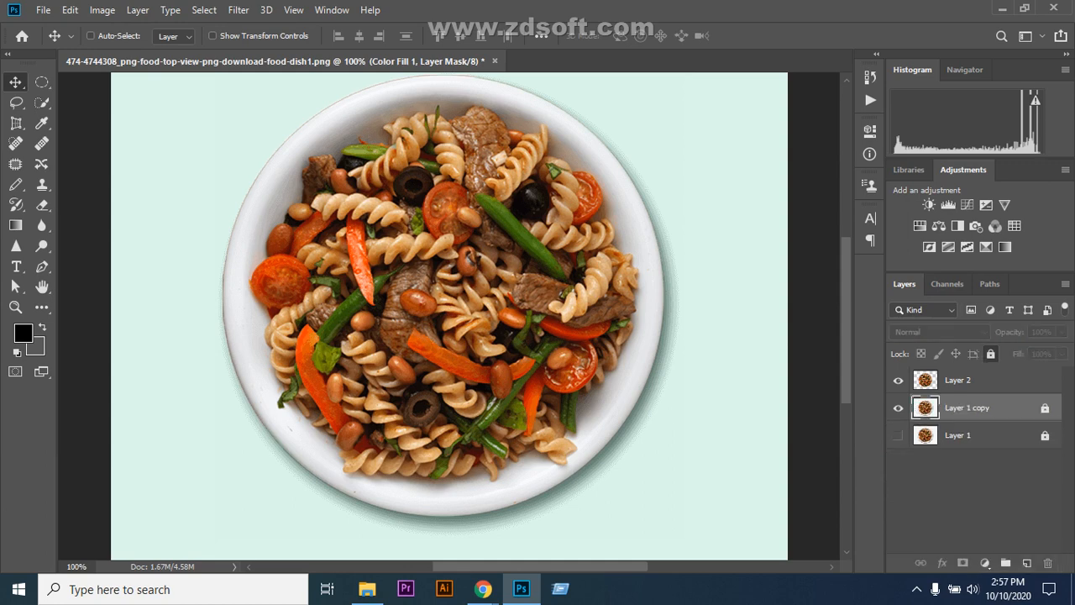
- Place the grass_trees_hd_picture_165975 image from the Desktop as an embedded object in the plate document
{"action": "left_click", "coordinate": [43, 10]}
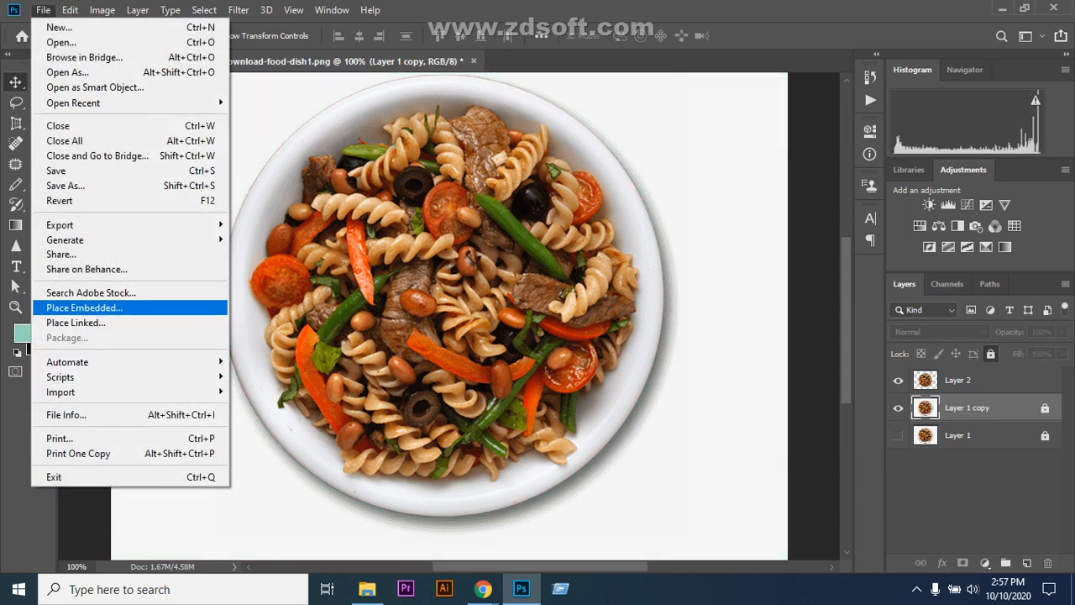
{"action": "left_click", "coordinate": [84, 307]}
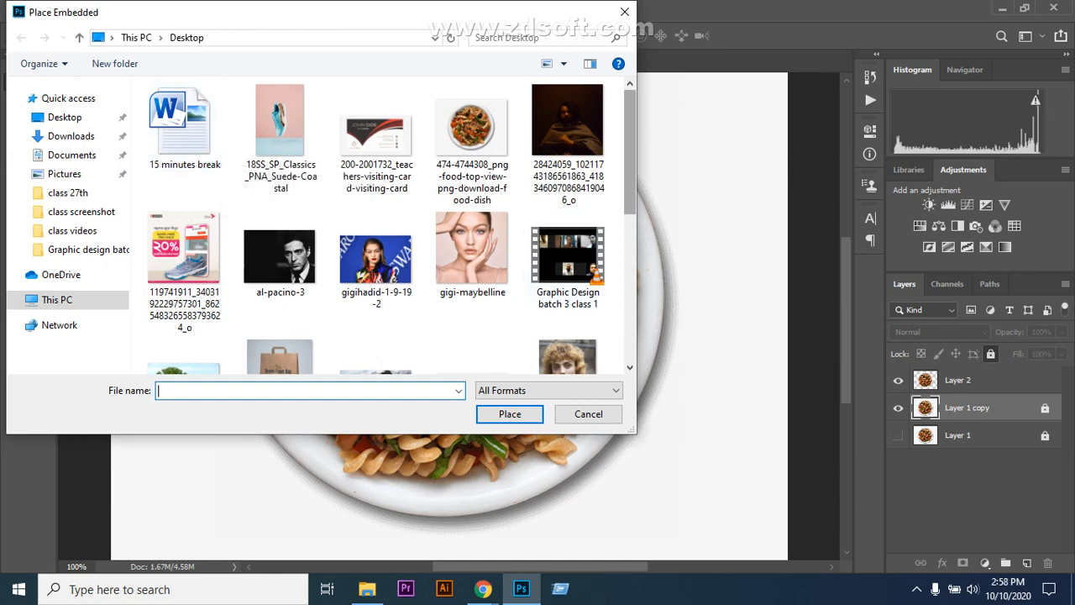
{"action": "scroll", "coordinate": [185, 277], "scroll_direction": "down", "scroll_amount": 3}
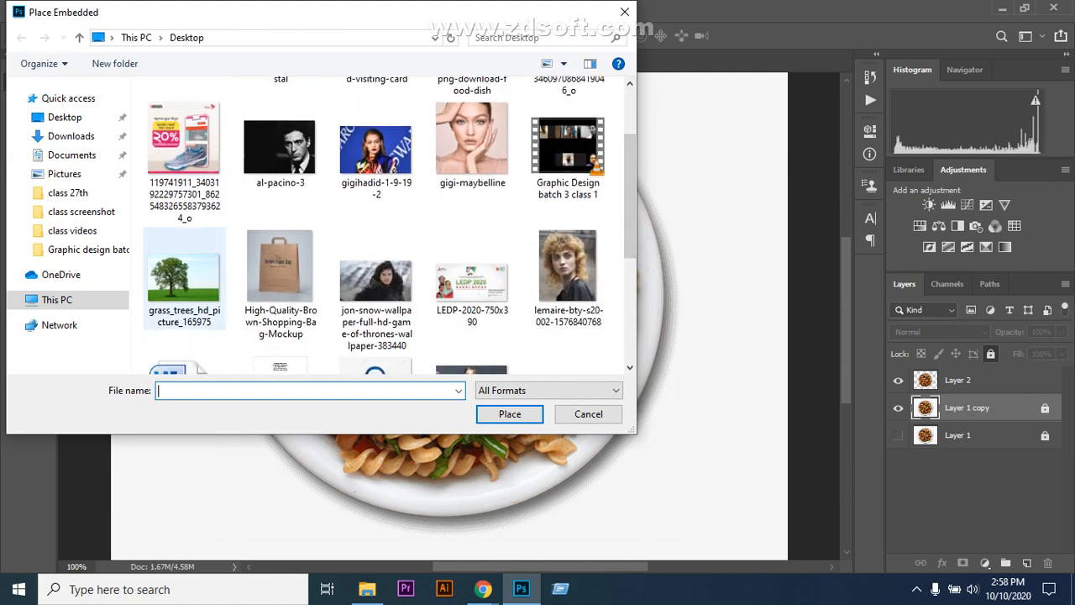
{"action": "left_click", "coordinate": [184, 278]}
{"action": "key", "text": "Return"}
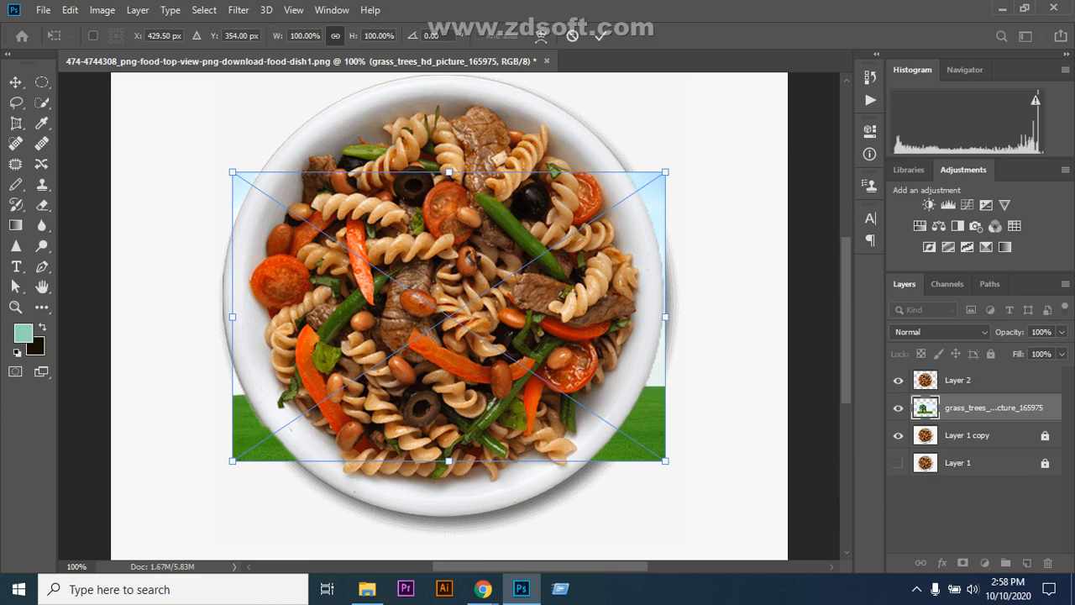
- Confirm the placed tree picture and delete Layer 2, Layer 1 copy and Layer 1
{"action": "left_click_drag", "start_coordinate": [979, 405], "coordinate": [1048, 562]}
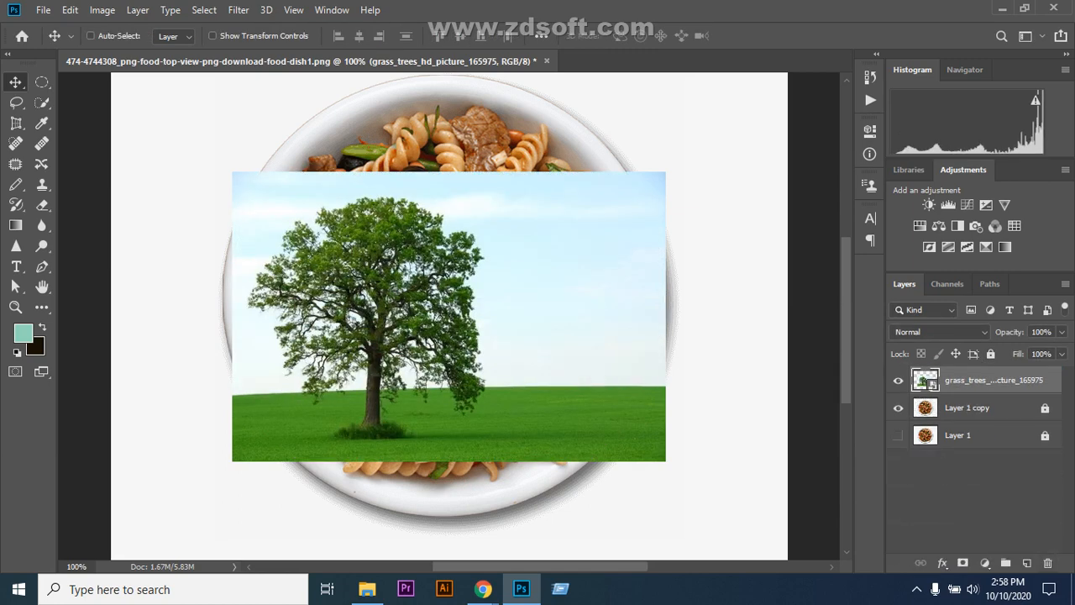
{"action": "left_click_drag", "start_coordinate": [1045, 408], "coordinate": [1048, 562]}
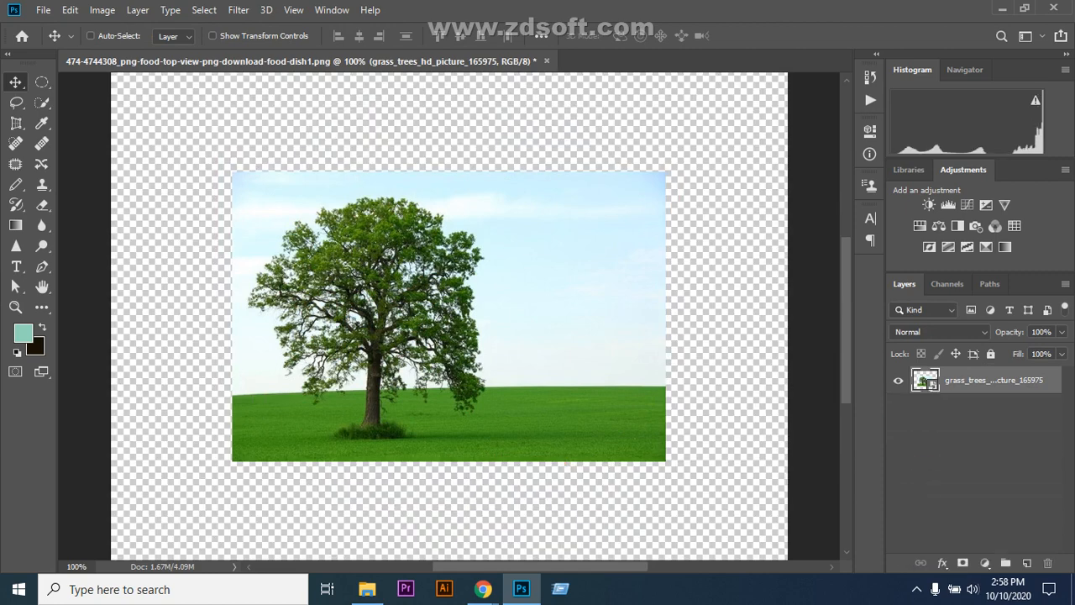
- Switch to the Google Meet call, admit the waiting participant and return to Photoshop
{"action": "mouse_move", "coordinate": [484, 590]}
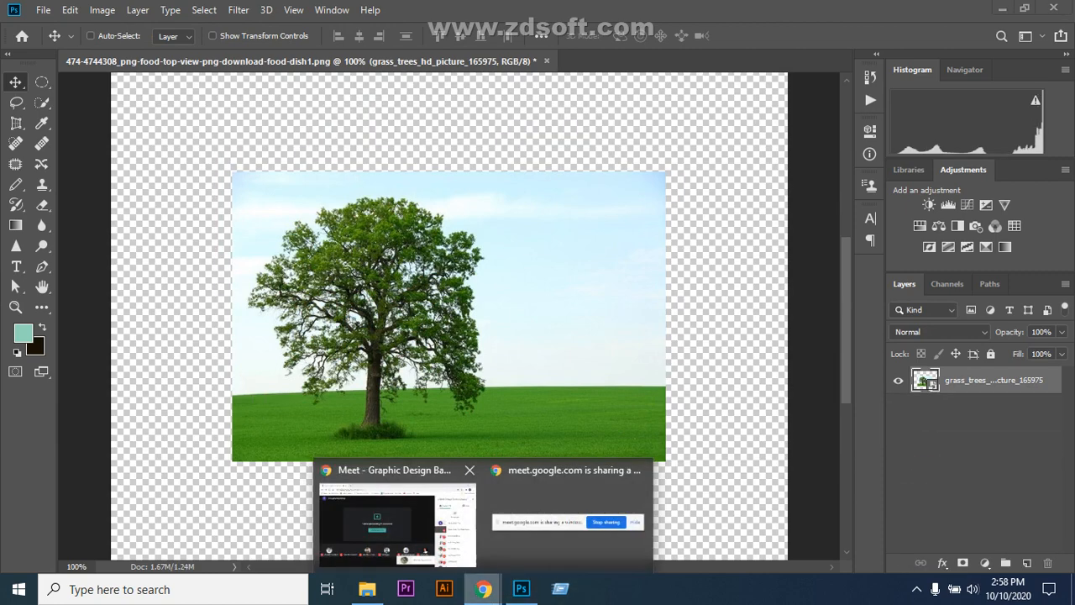
{"action": "left_click", "coordinate": [397, 521]}
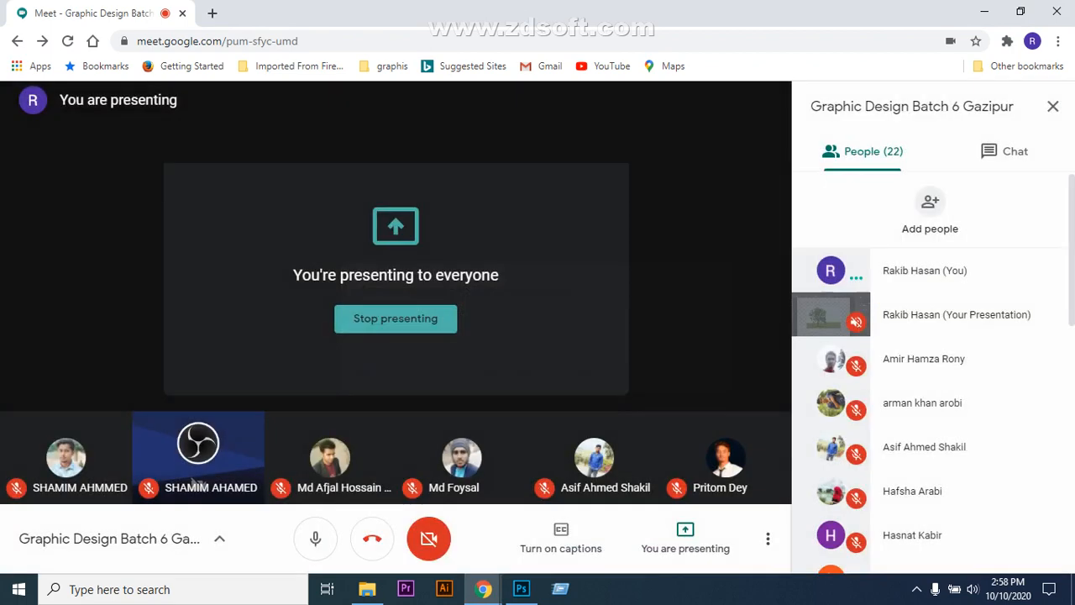
{"action": "left_click", "coordinate": [702, 373]}
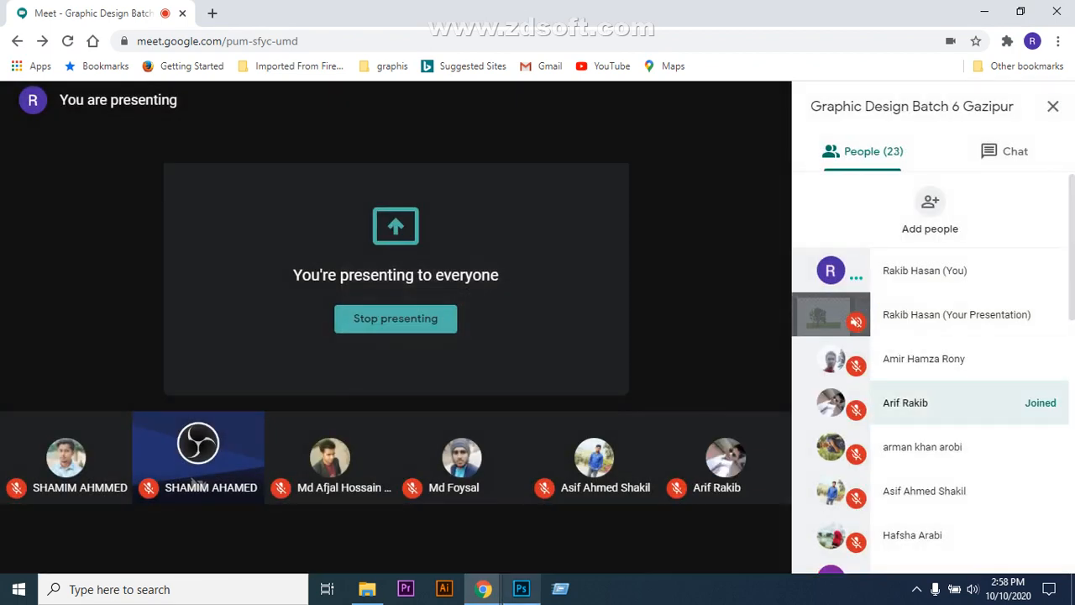
{"action": "left_click", "coordinate": [521, 589]}
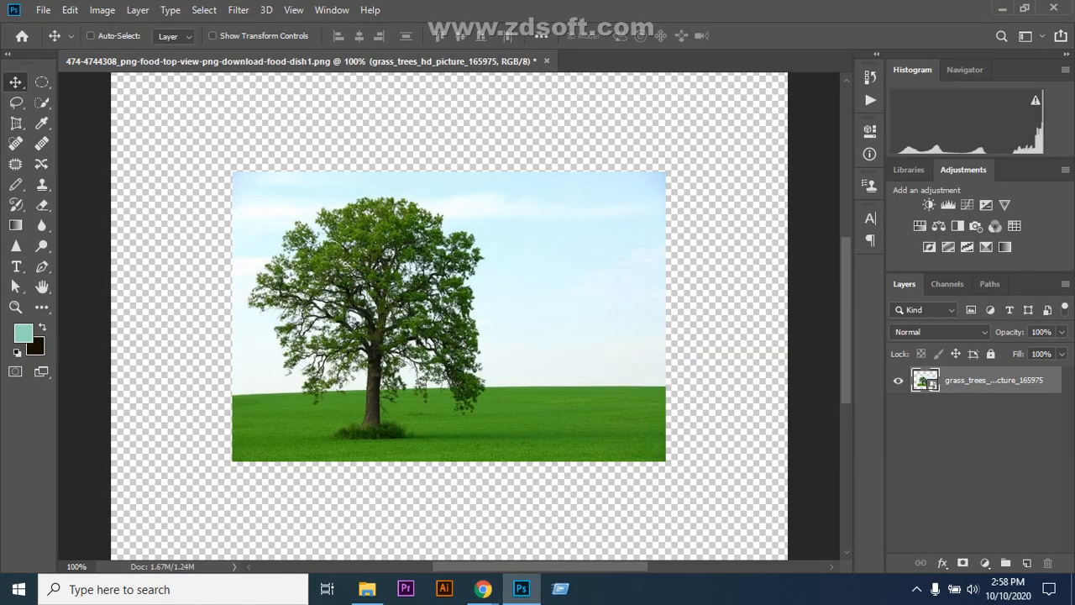
- Open the tree smart object's contents as a separate document and close the food dish document without saving
{"action": "double_click", "coordinate": [925, 381]}
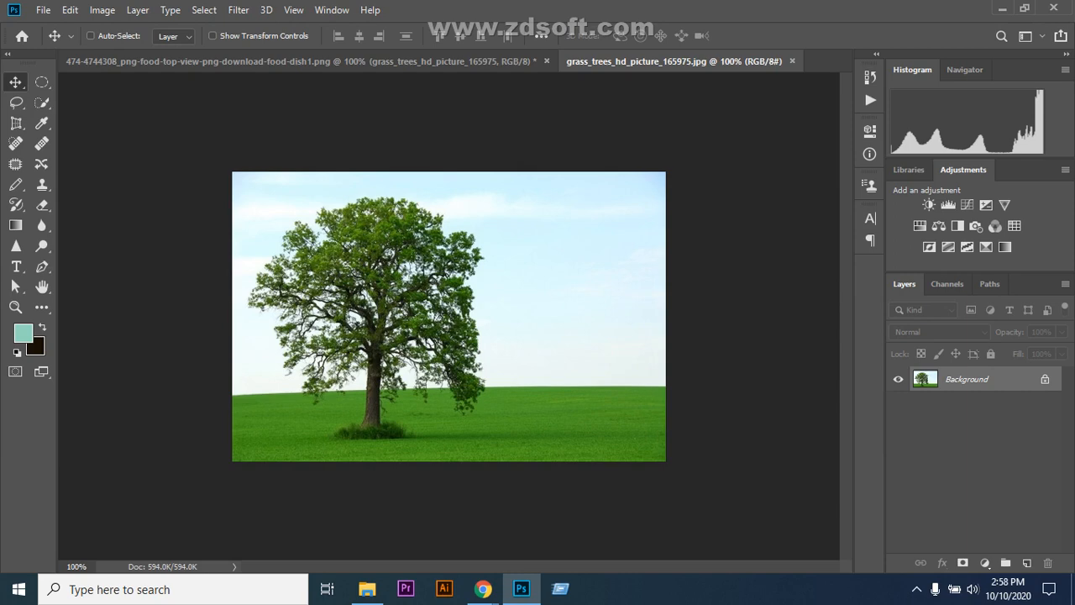
{"action": "left_click", "coordinate": [547, 62]}
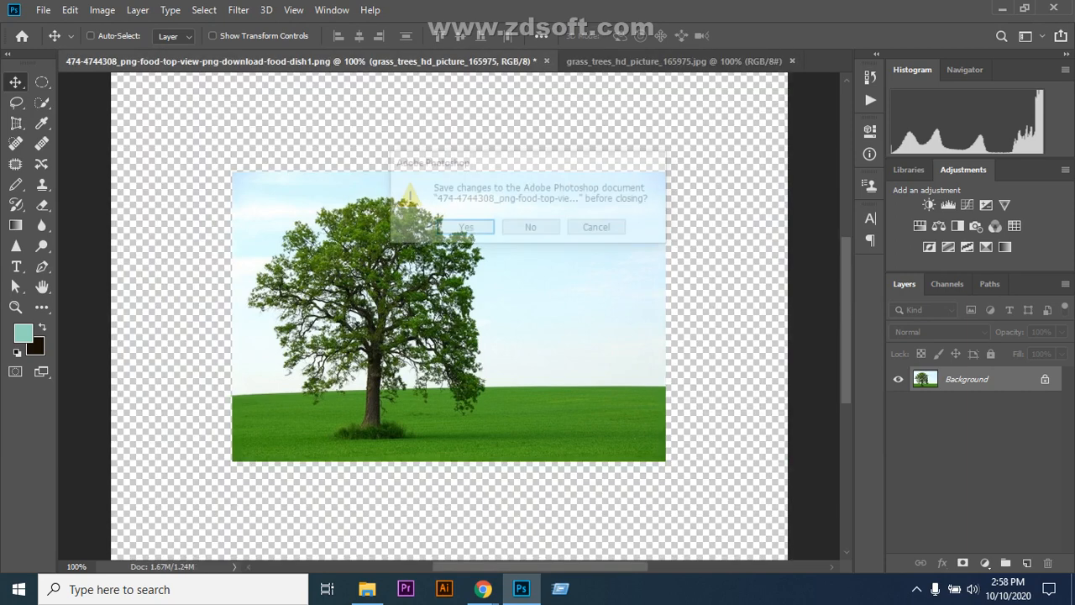
{"action": "left_click", "coordinate": [532, 229]}
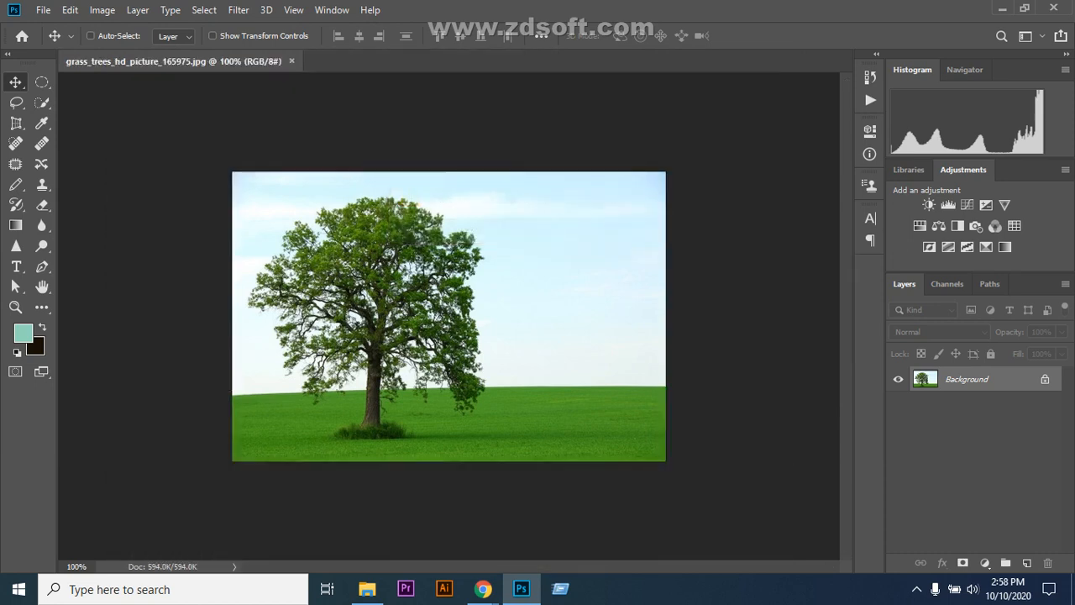
- Unlock the tree picture's background, duplicate it, fully lock the original Layer 0 and make the copy active
{"action": "left_click", "coordinate": [1045, 379]}
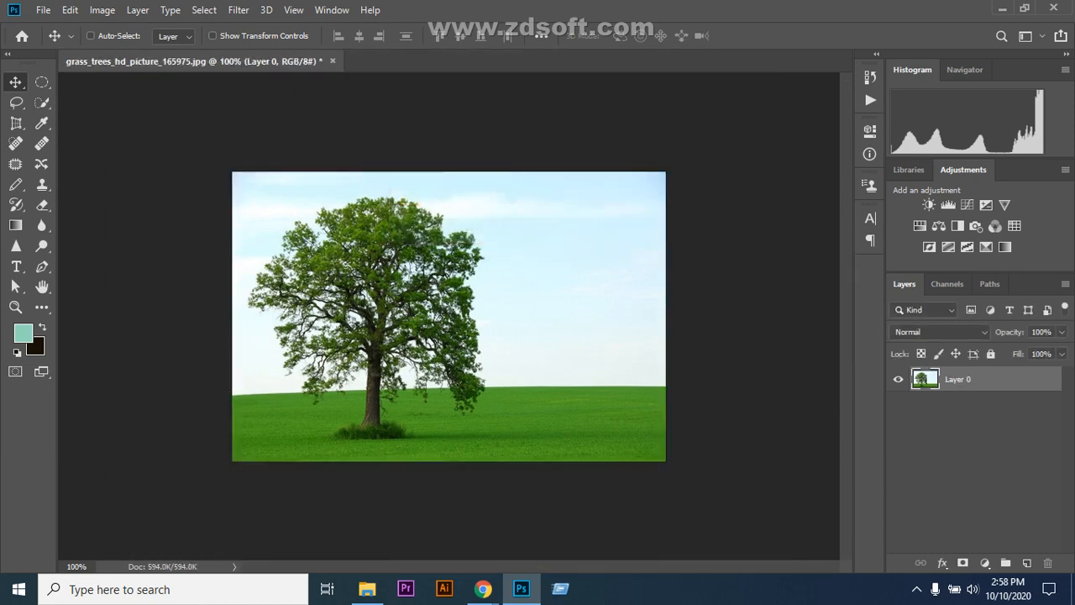
{"action": "key", "text": "ctrl+j"}
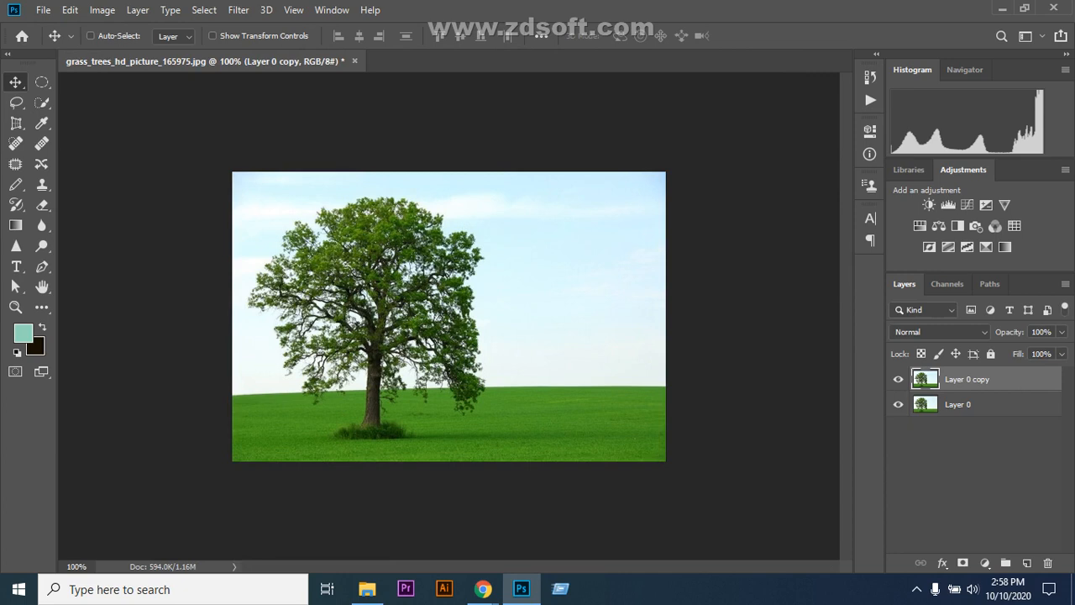
{"action": "left_click", "coordinate": [958, 405]}
{"action": "left_click", "coordinate": [991, 355]}
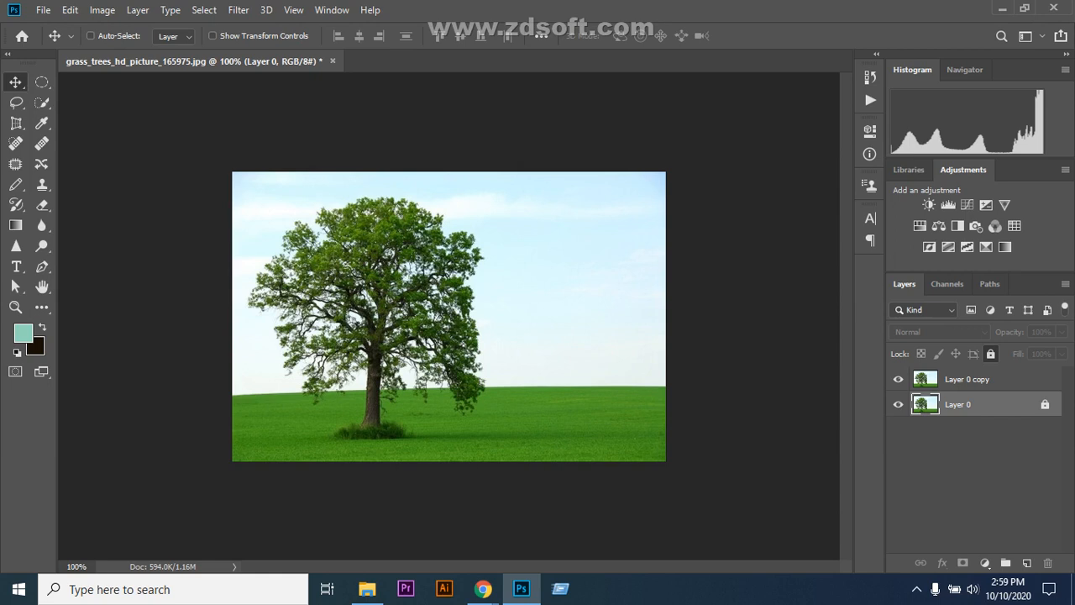
{"action": "left_click", "coordinate": [968, 380]}
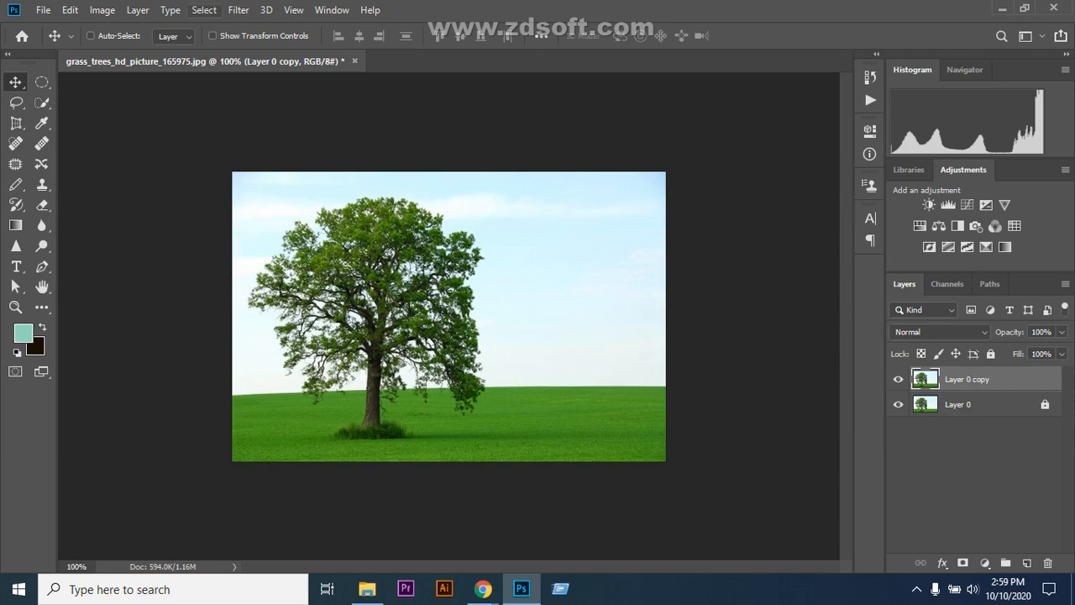
- Examine the Red, Green and Blue channels of the tree picture one by one for tree-to-sky contrast
{"action": "left_click", "coordinate": [204, 10]}
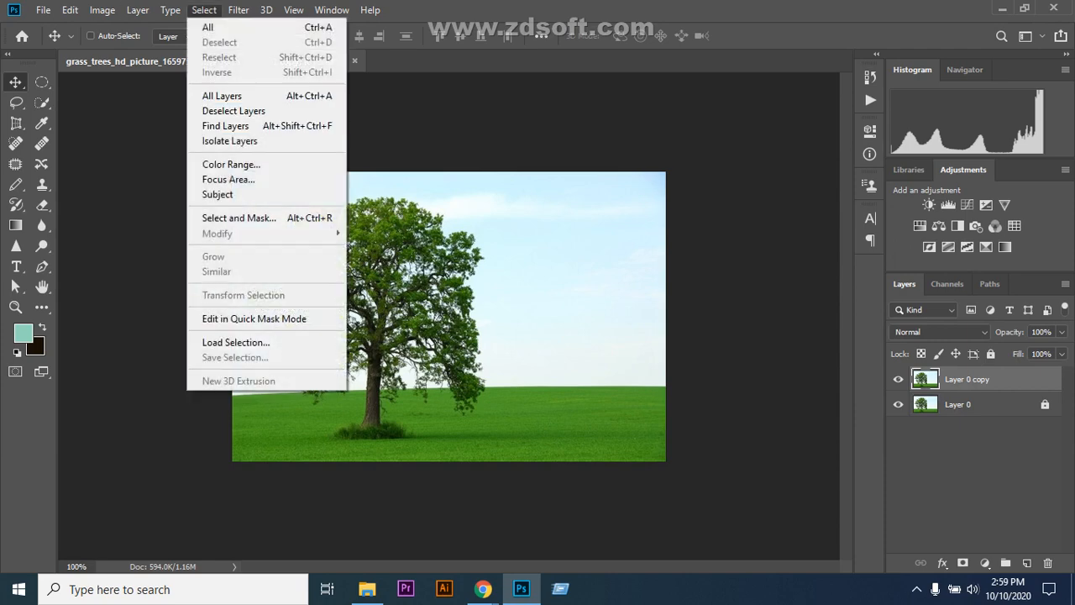
{"action": "key", "text": "Escape"}
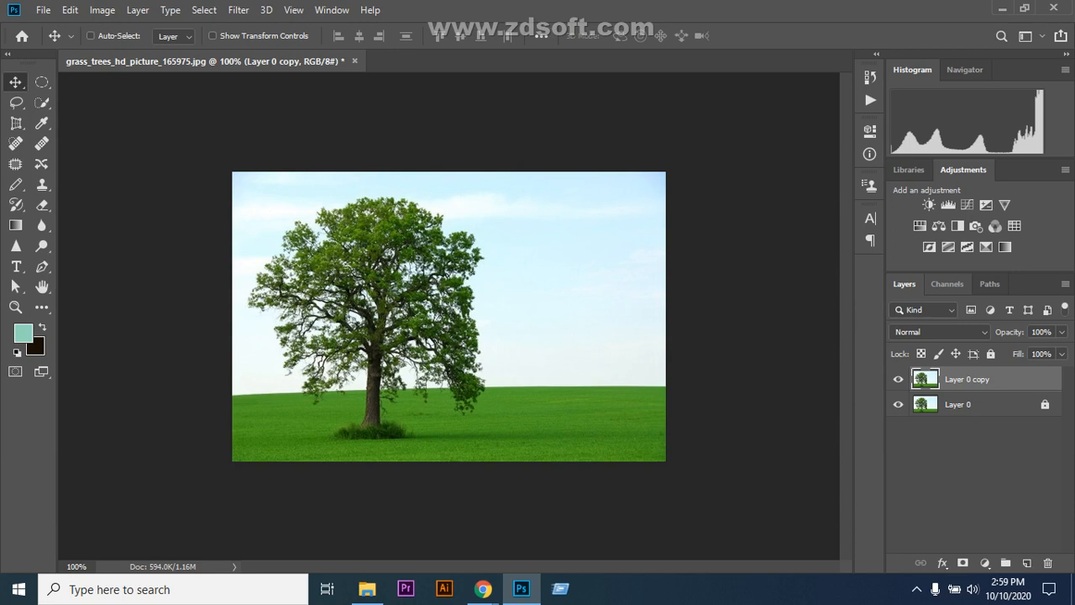
{"action": "left_click", "coordinate": [948, 284]}
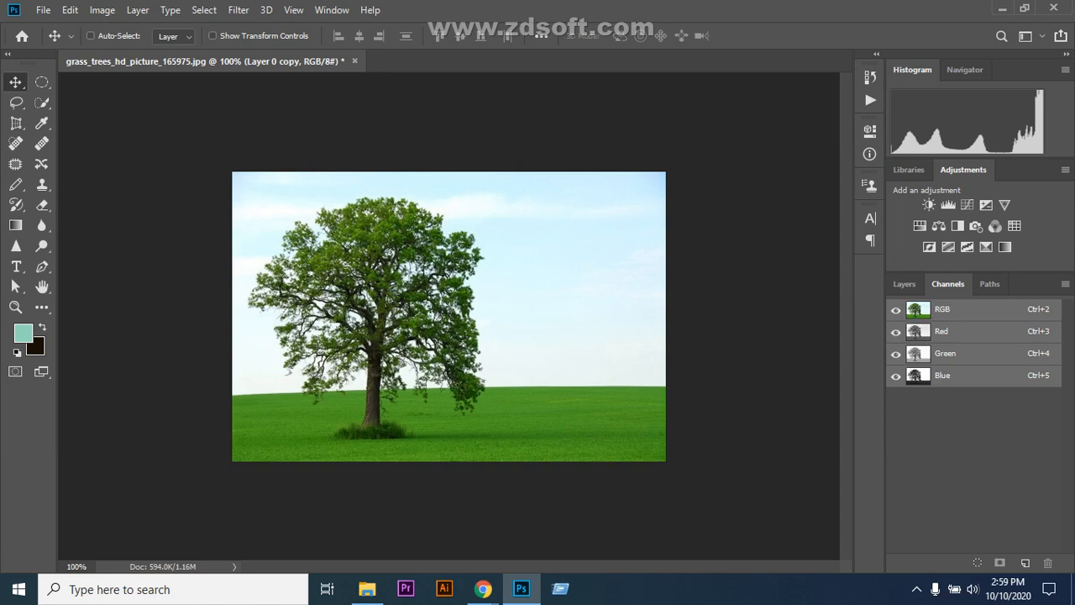
{"action": "key", "text": "ctrl+3"}
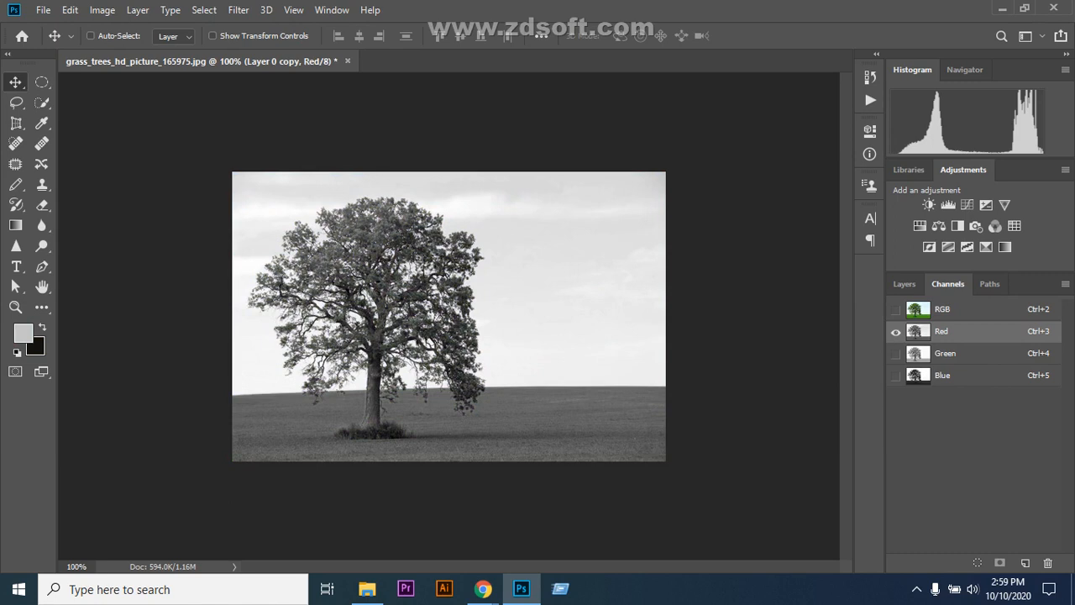
{"action": "key", "text": "ctrl+4"}
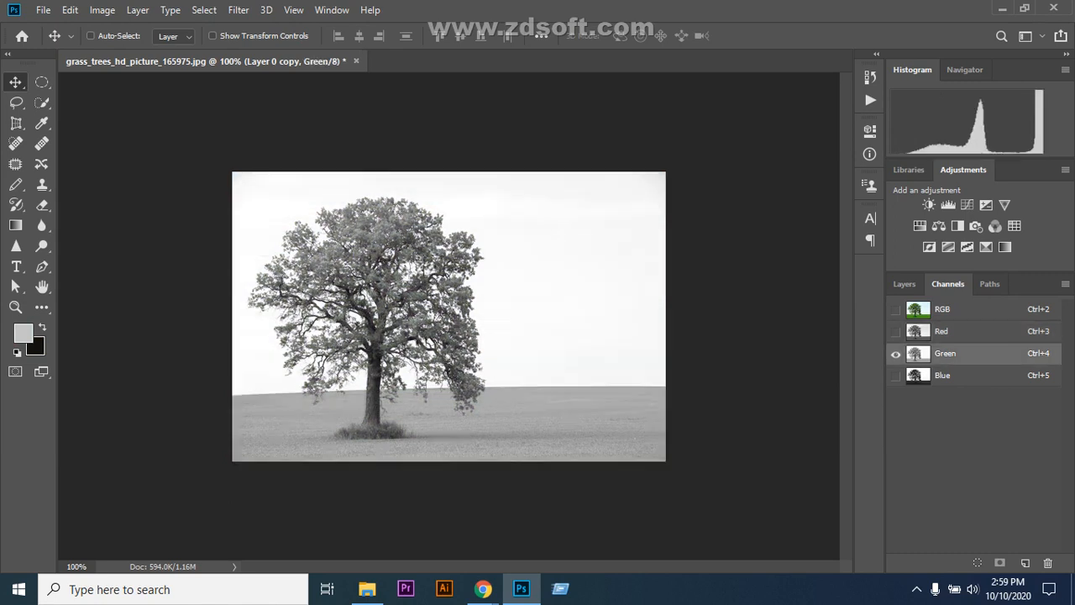
{"action": "key", "text": "ctrl+5"}
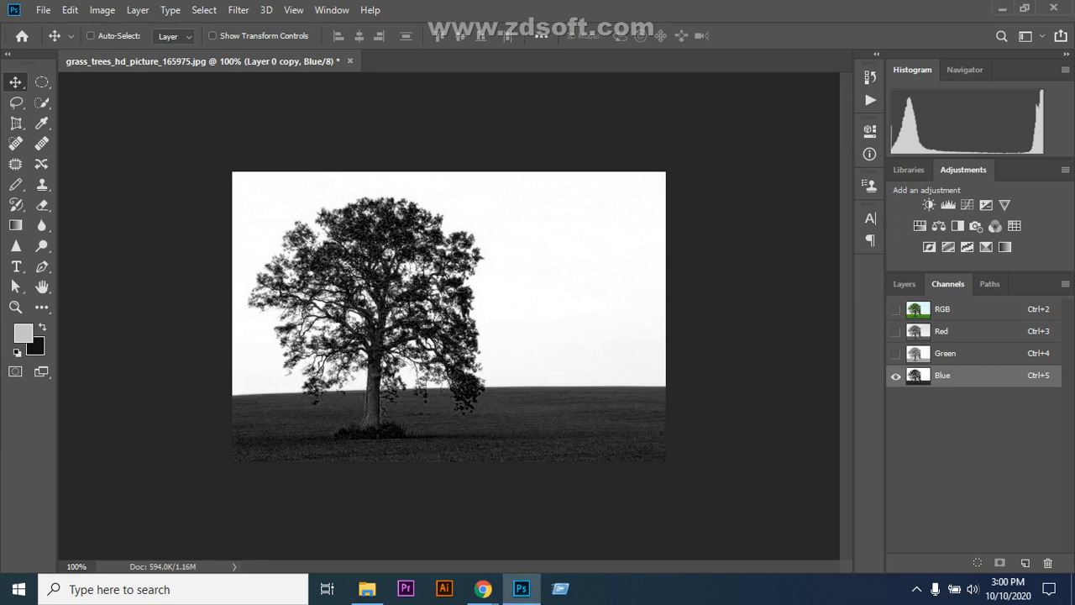
- Duplicate the Blue channel within the grass_trees_hd_picture_165975.jpg document
{"action": "right_click", "coordinate": [949, 376]}
{"action": "left_click", "coordinate": [975, 383]}
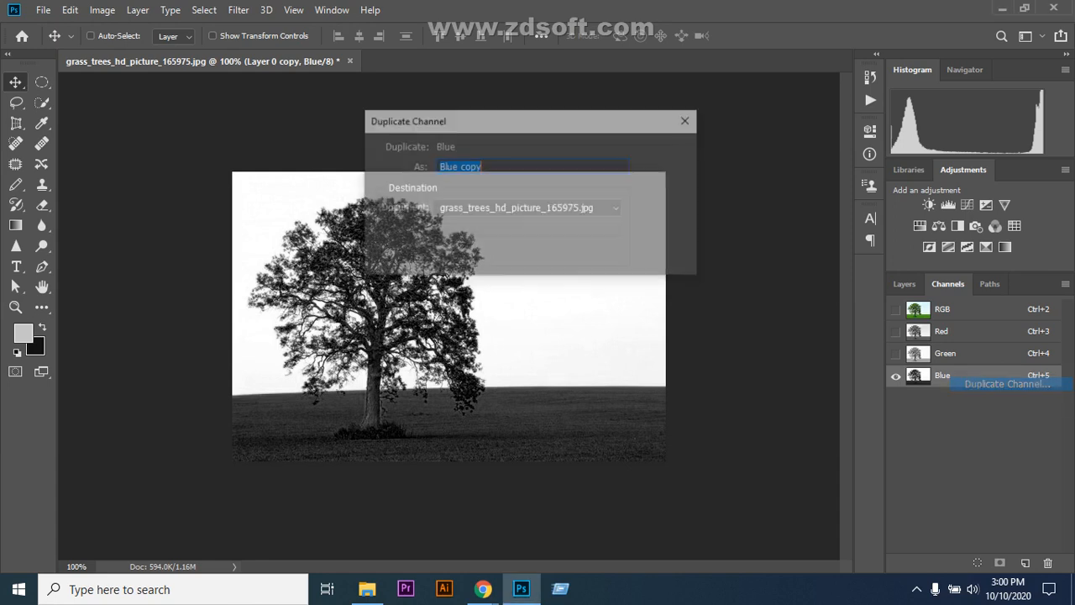
{"action": "key", "text": "Return"}
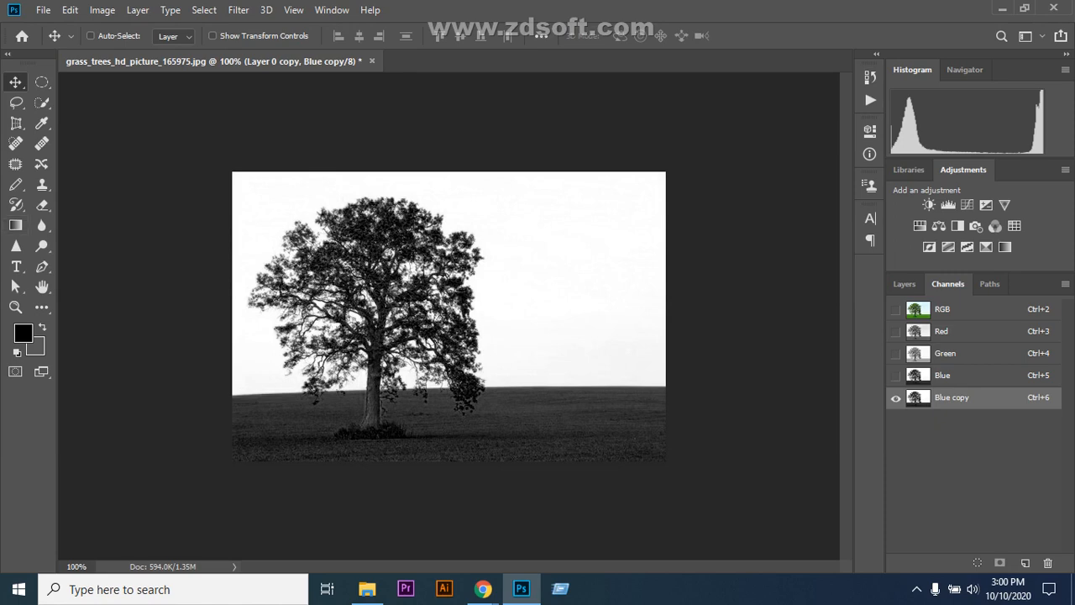
- Apply Levels to the Blue copy channel with input levels 119, 1.22 and 174 for a solid black-and-white tree silhouette
{"action": "left_click", "coordinate": [204, 10]}
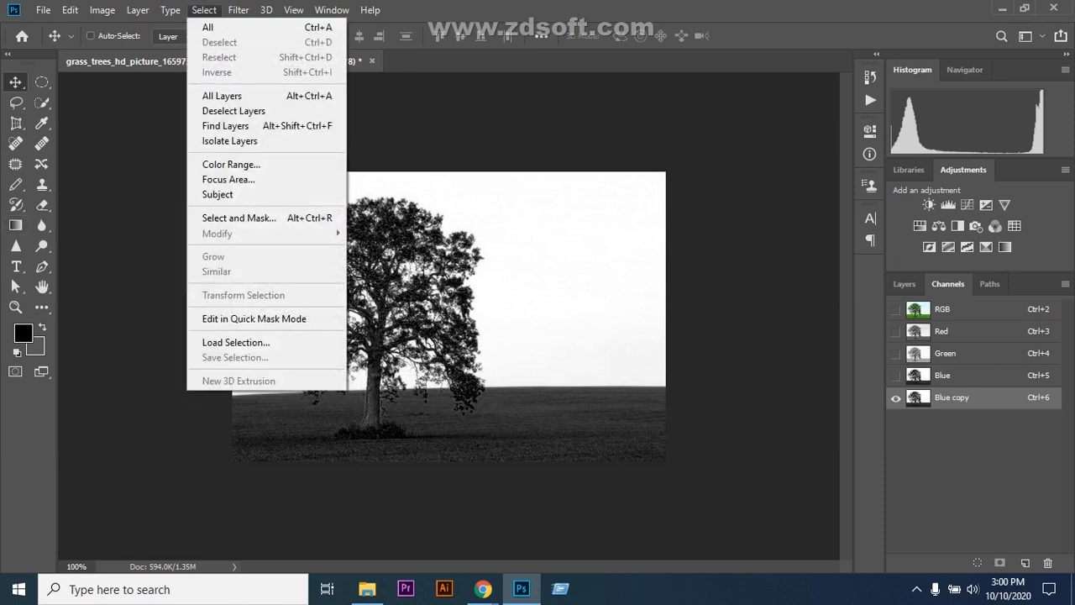
{"action": "mouse_move", "coordinate": [102, 11]}
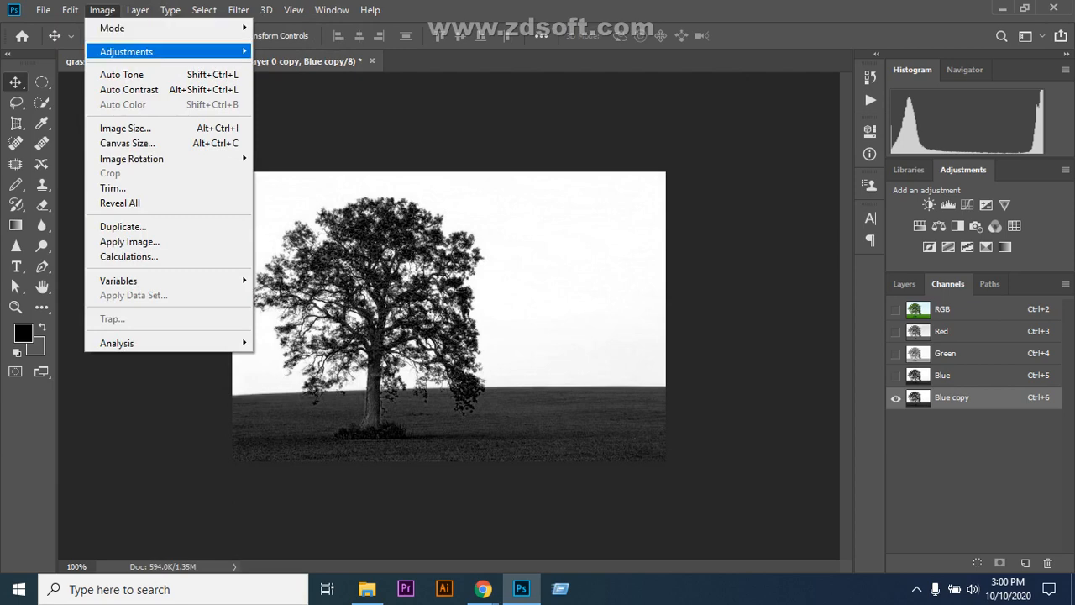
{"action": "mouse_move", "coordinate": [126, 52]}
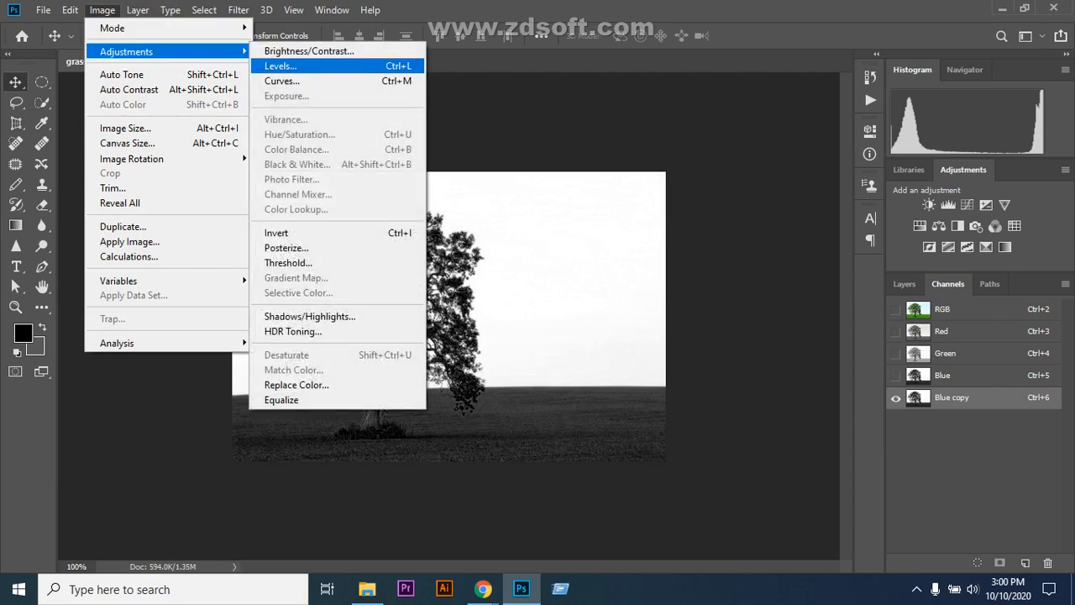
{"action": "left_click", "coordinate": [281, 65]}
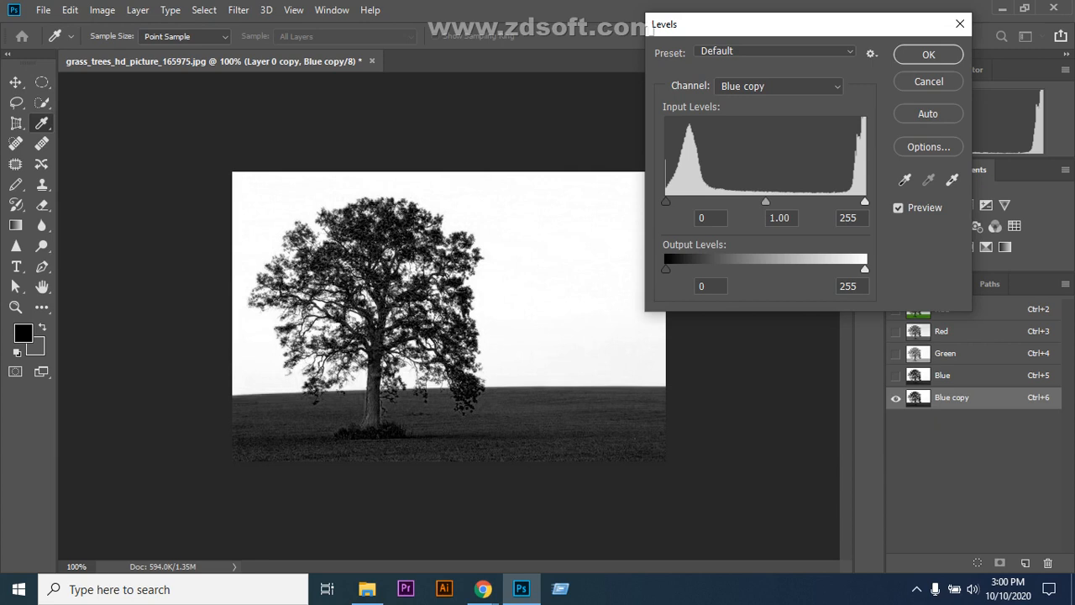
{"action": "left_click_drag", "start_coordinate": [666, 202], "coordinate": [737, 201]}
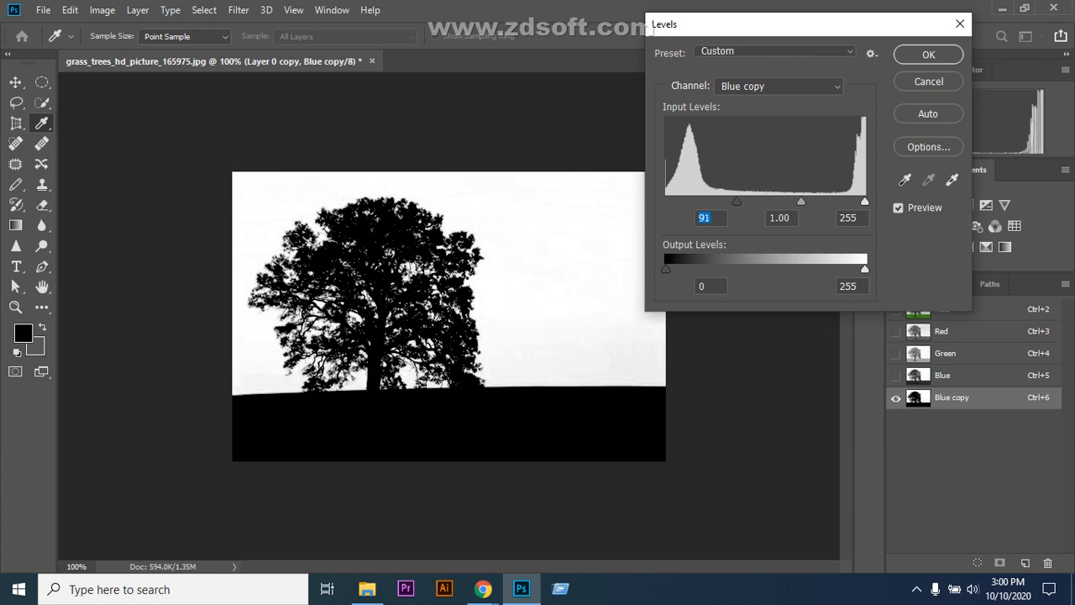
{"action": "left_click_drag", "start_coordinate": [801, 202], "coordinate": [793, 201]}
{"action": "left_click_drag", "start_coordinate": [865, 202], "coordinate": [828, 201]}
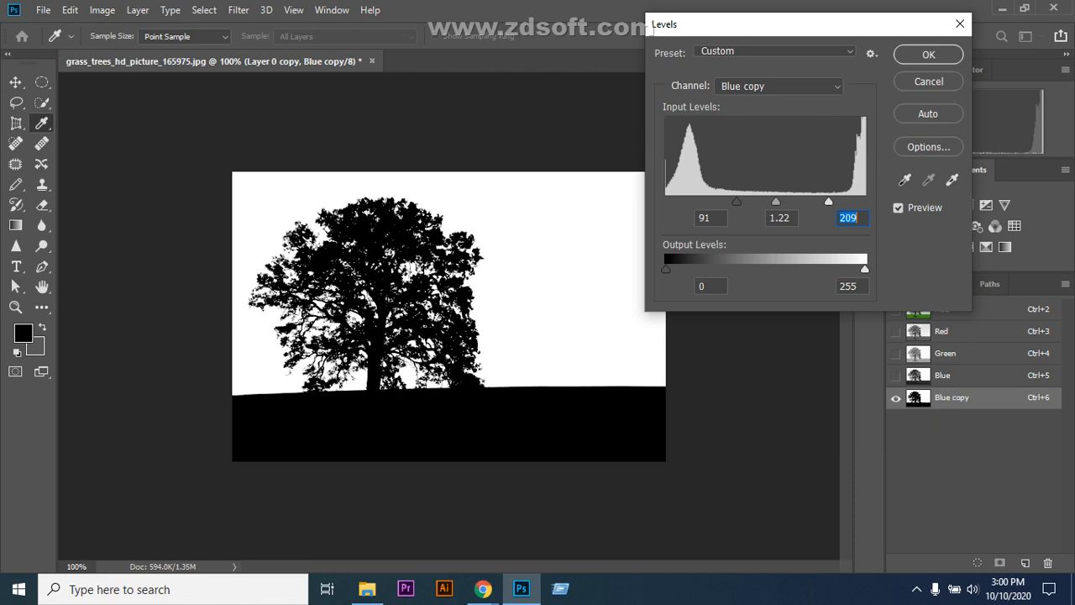
{"action": "left_click_drag", "start_coordinate": [828, 201], "coordinate": [804, 201]}
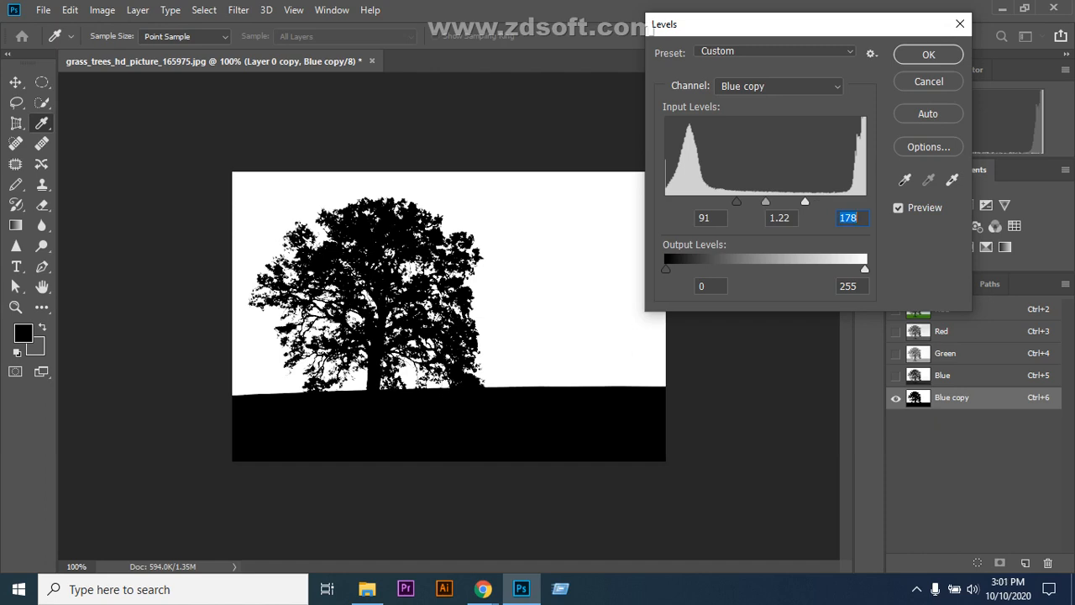
{"action": "left_click_drag", "start_coordinate": [805, 202], "coordinate": [802, 202]}
{"action": "left_click", "coordinate": [804, 202]}
{"action": "left_click_drag", "start_coordinate": [737, 202], "coordinate": [802, 202]}
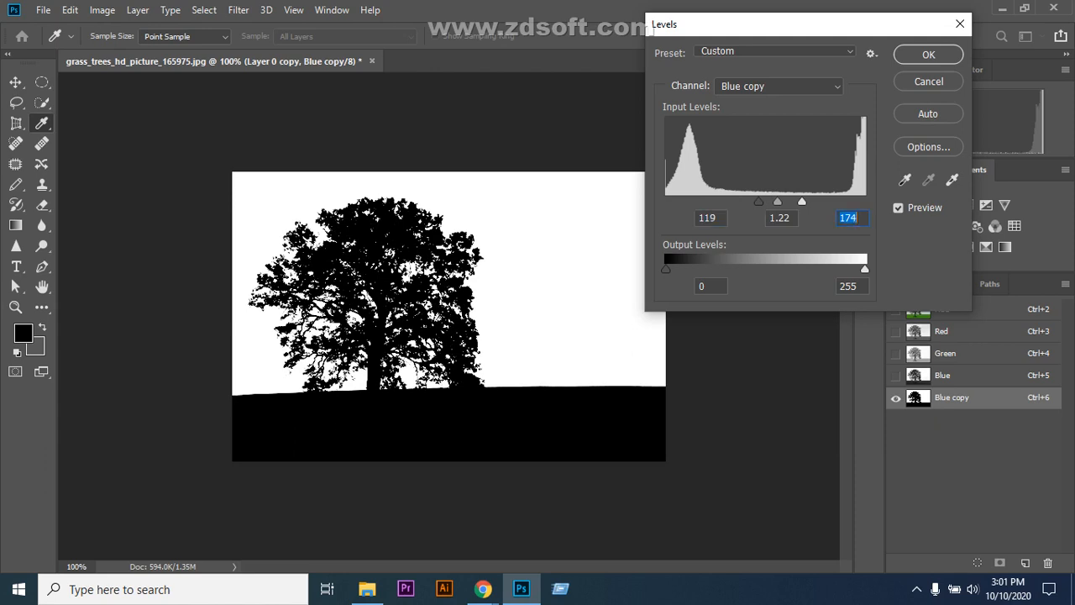
{"action": "left_click", "coordinate": [928, 54]}
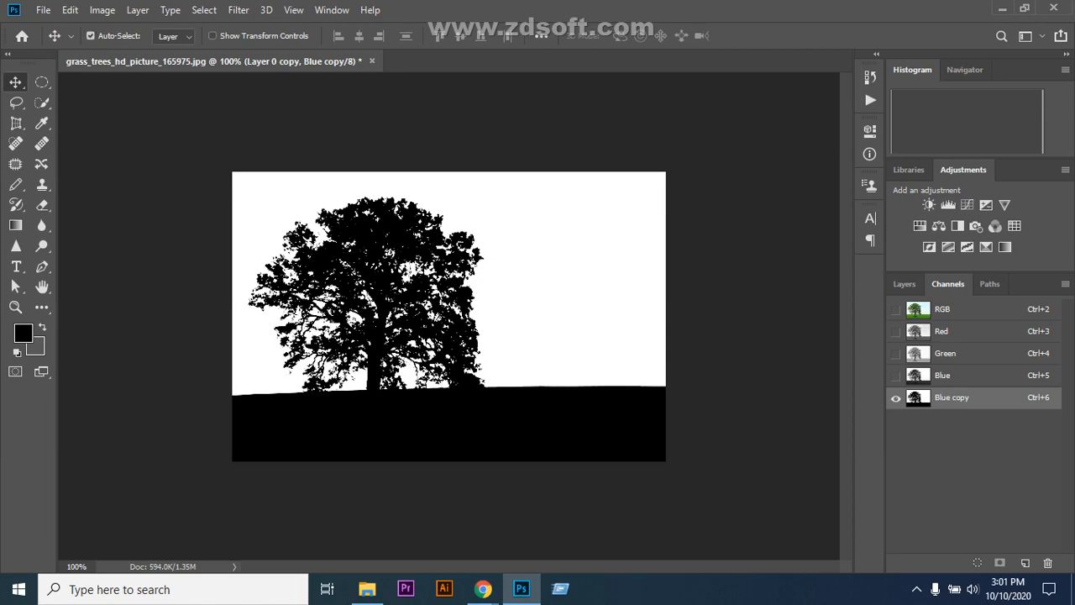
- Try to mask Layer 0 copy using a selection loaded from the Blue copy channel, and invert it in the composite view
{"action": "left_click", "coordinate": [918, 399], "text": "ctrl"}
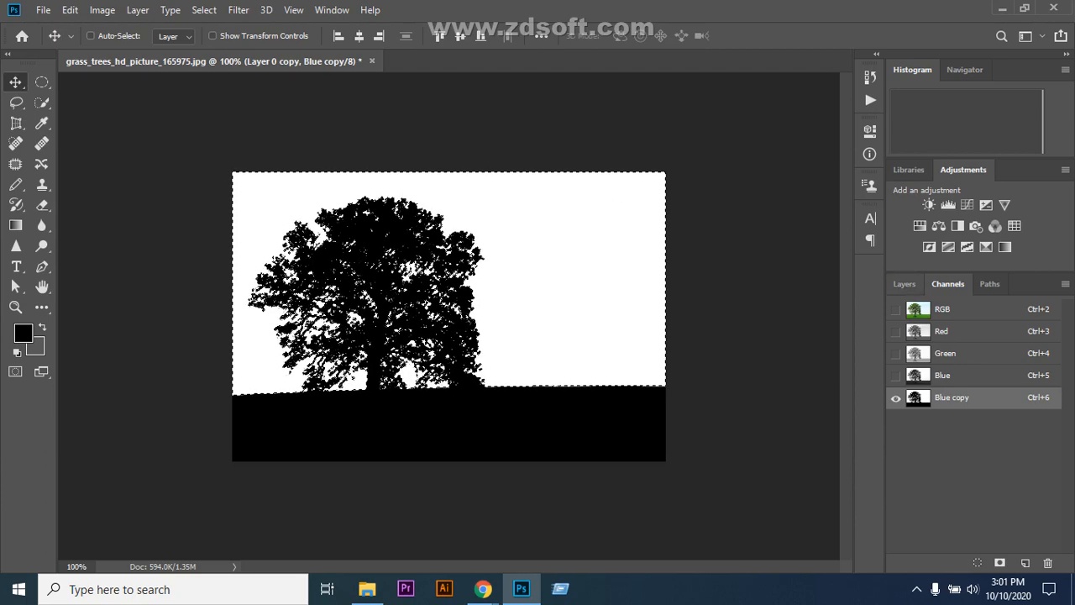
{"action": "left_click", "coordinate": [903, 283]}
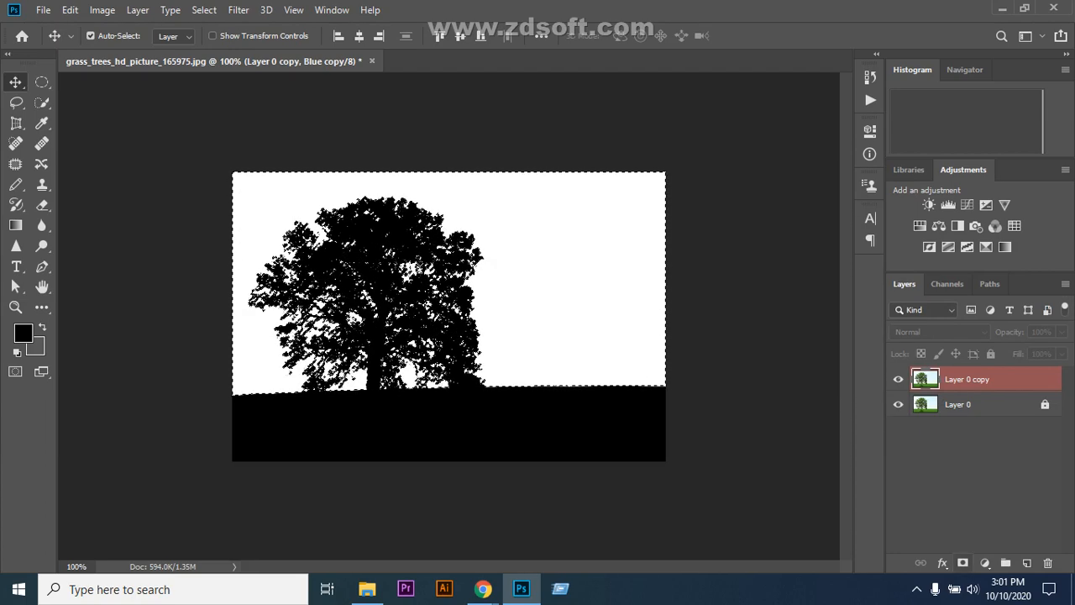
{"action": "left_click", "coordinate": [962, 563], "text": "ctrl"}
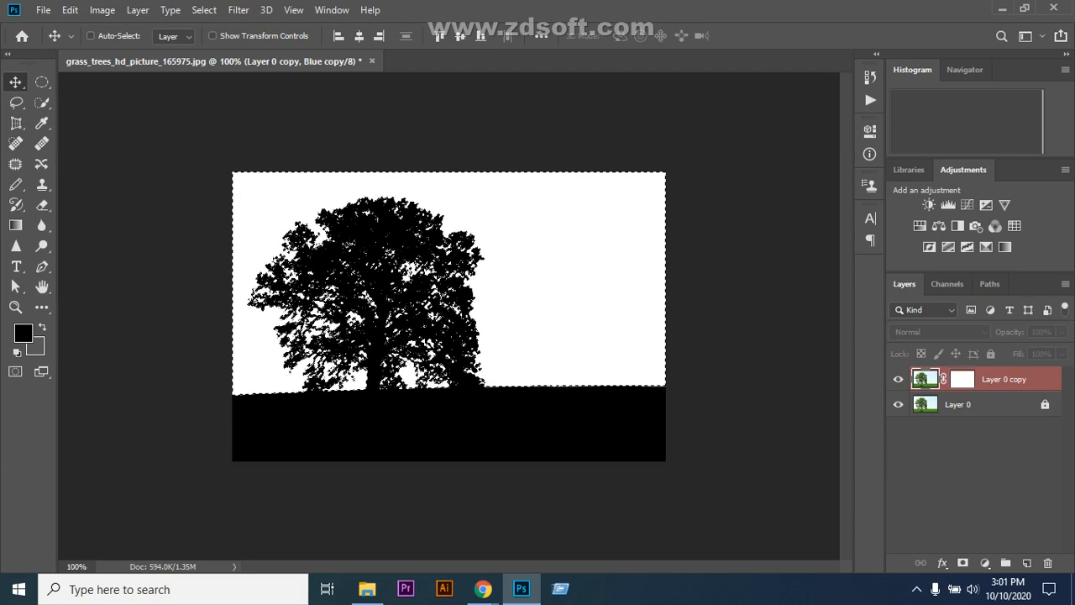
{"action": "key", "text": "i"}
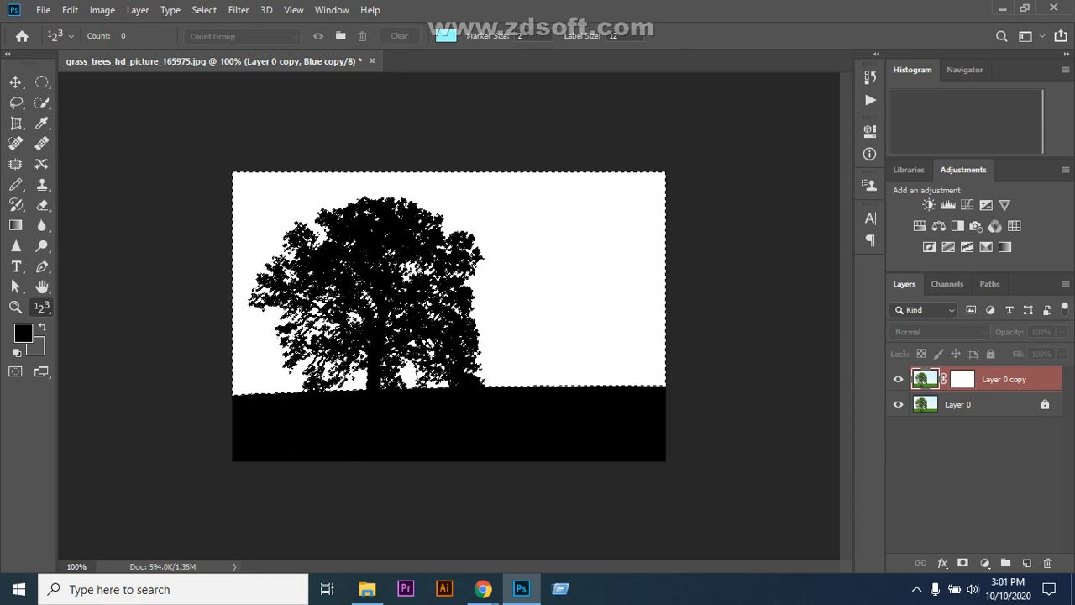
{"action": "key", "text": "ctrl+2"}
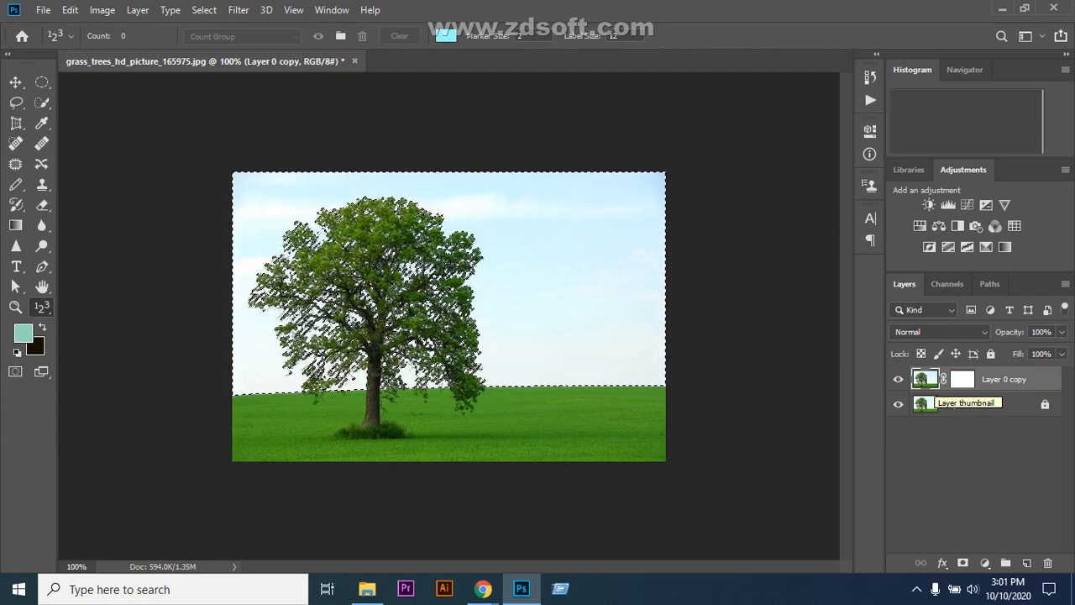
{"action": "key", "text": "ctrl+i"}
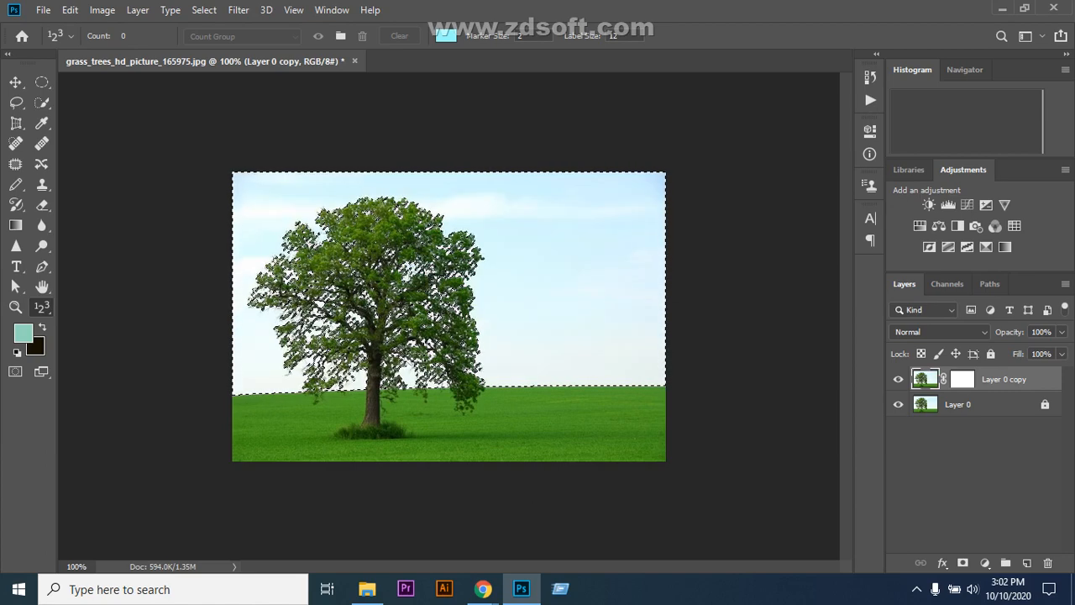
- Undo the layer mask and the loaded selection, and make Layer 0 copy the active layer again
{"action": "key", "text": "ctrl+z"}
{"action": "key", "text": "ctrl+z"}
{"action": "left_click", "coordinate": [975, 479]}
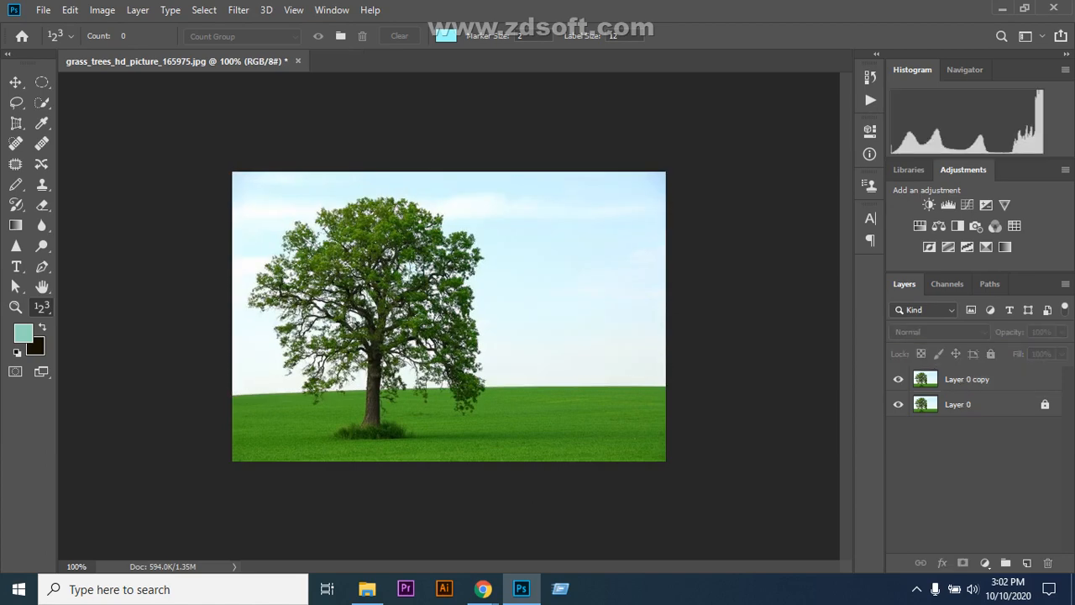
{"action": "left_click", "coordinate": [971, 380]}
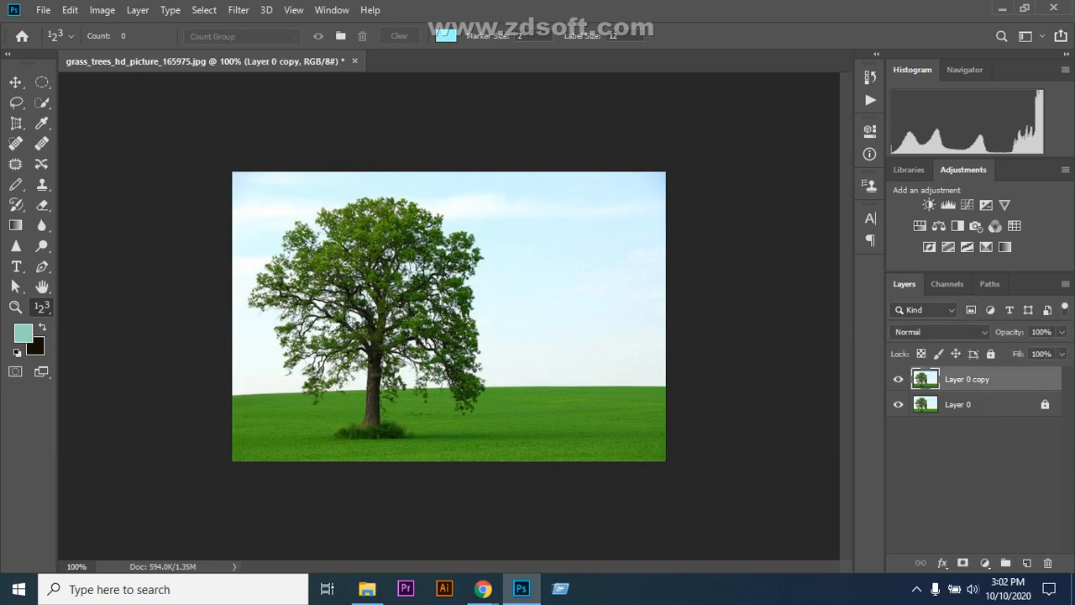
- Compare the Blue copy channel's silhouette with the full-colour RGB composite by switching between the two views
{"action": "left_click", "coordinate": [948, 284]}
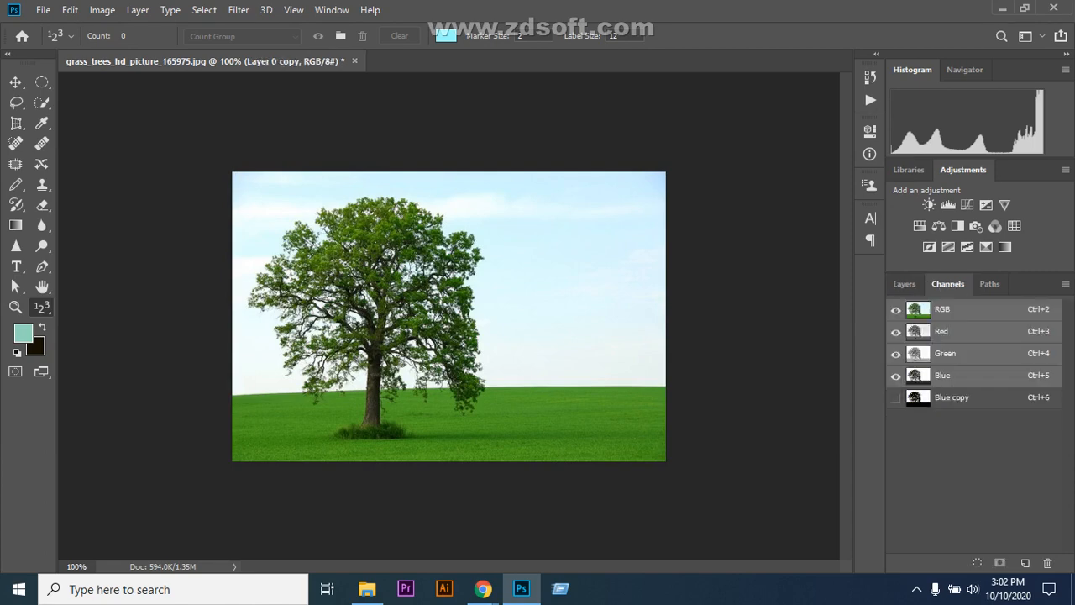
{"action": "left_click", "coordinate": [953, 398]}
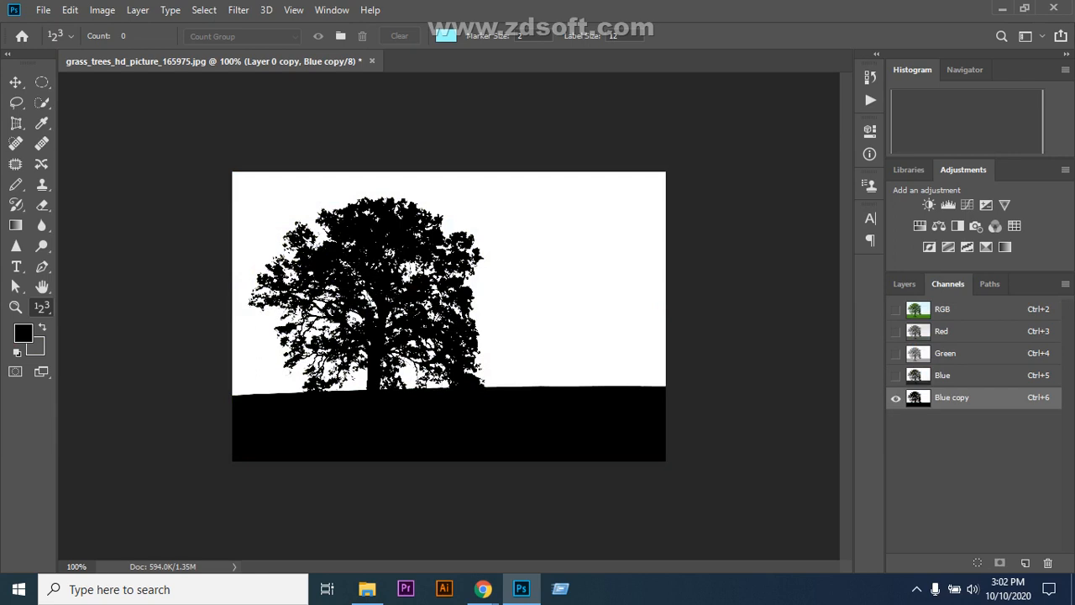
{"action": "left_click", "coordinate": [408, 323]}
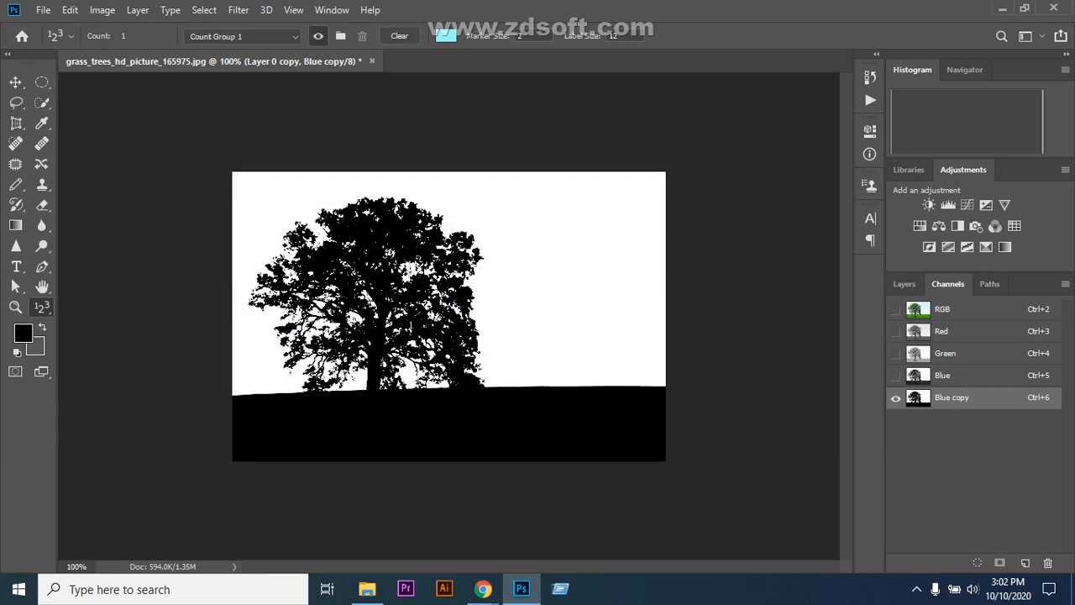
{"action": "key", "text": "ctrl+2"}
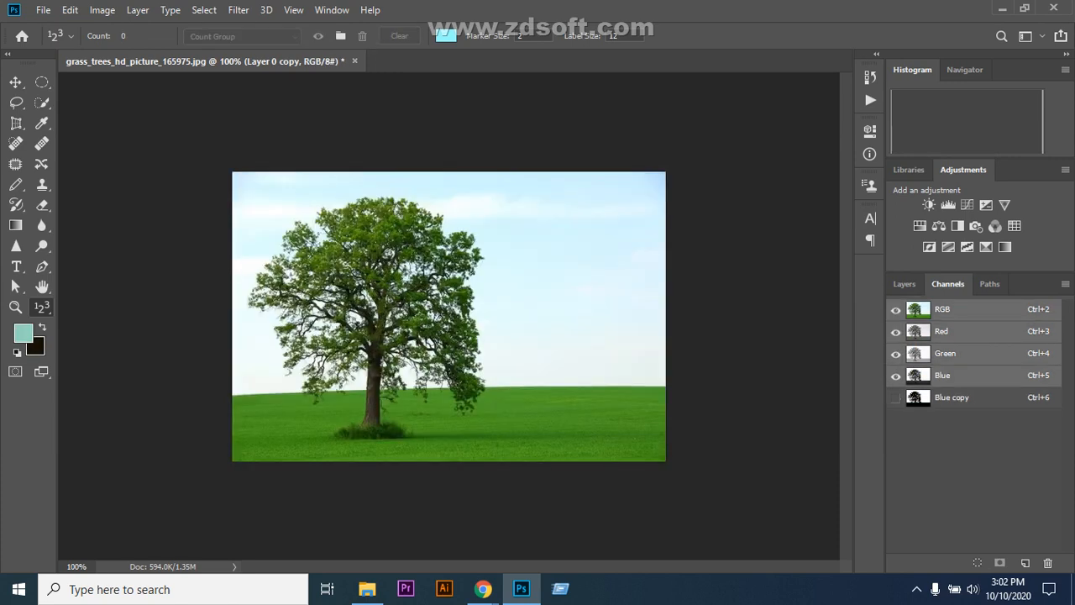
{"action": "key", "text": "ctrl+6"}
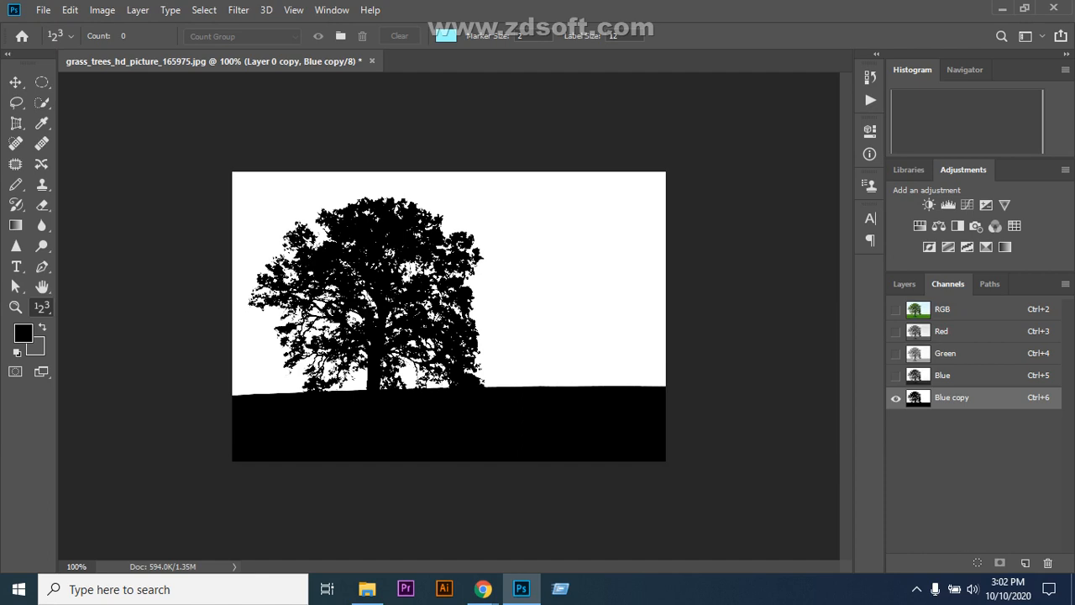
- Load the Blue copy channel as a selection, add it as a layer mask on Layer 0 copy and invert the mask
{"action": "mouse_move", "coordinate": [952, 397]}
{"action": "left_mouse_down"}
{"action": "mouse_move", "coordinate": [951, 560]}
{"action": "mouse_move", "coordinate": [951, 407]}
{"action": "left_mouse_up"}
{"action": "left_click", "coordinate": [918, 397], "text": "ctrl"}
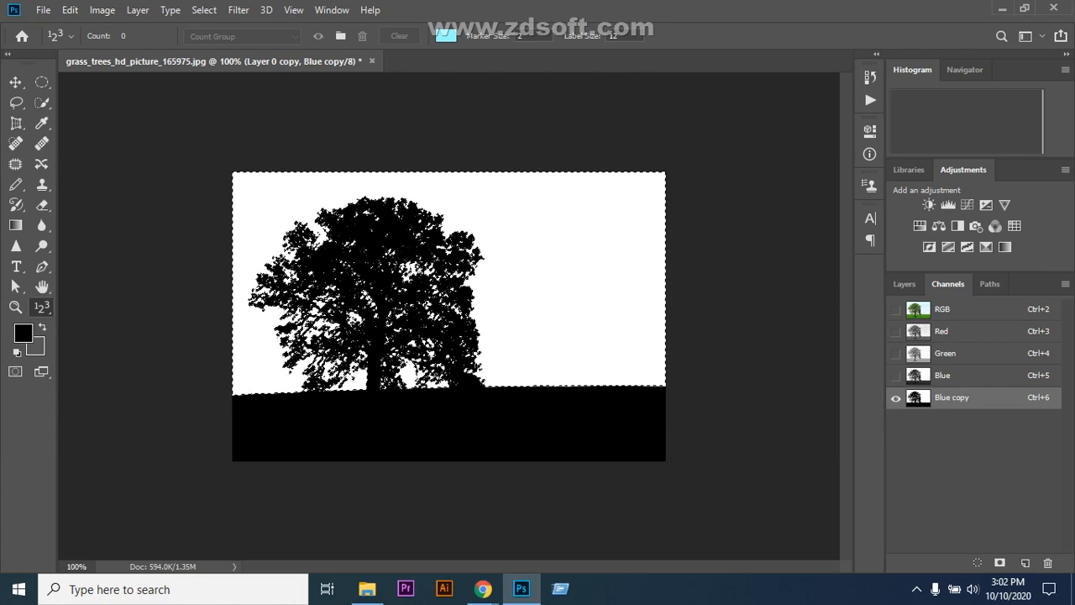
{"action": "key", "text": "ctrl+2"}
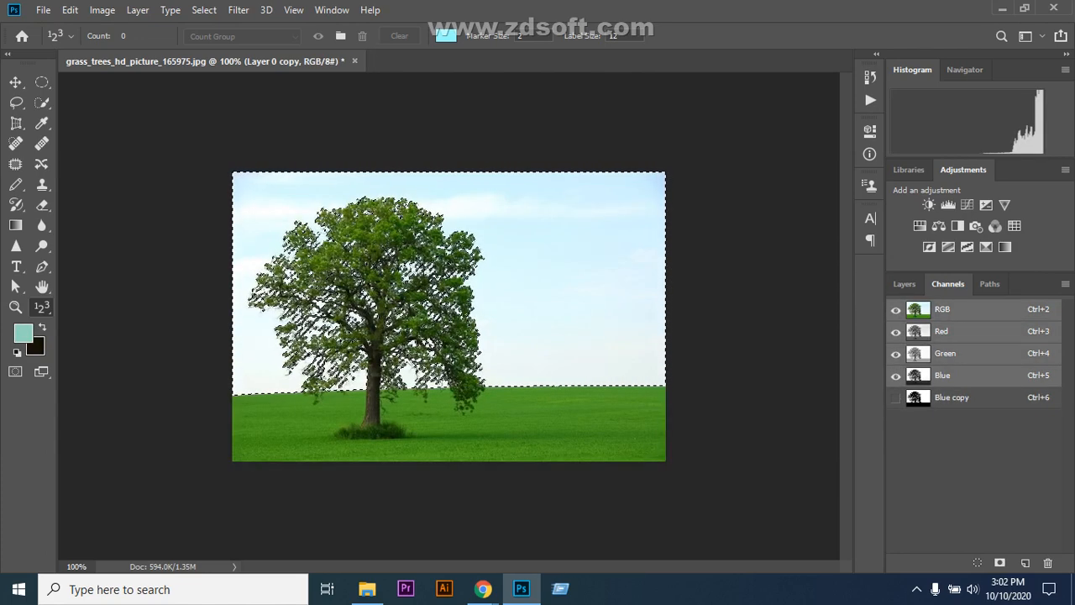
{"action": "left_click", "coordinate": [905, 284]}
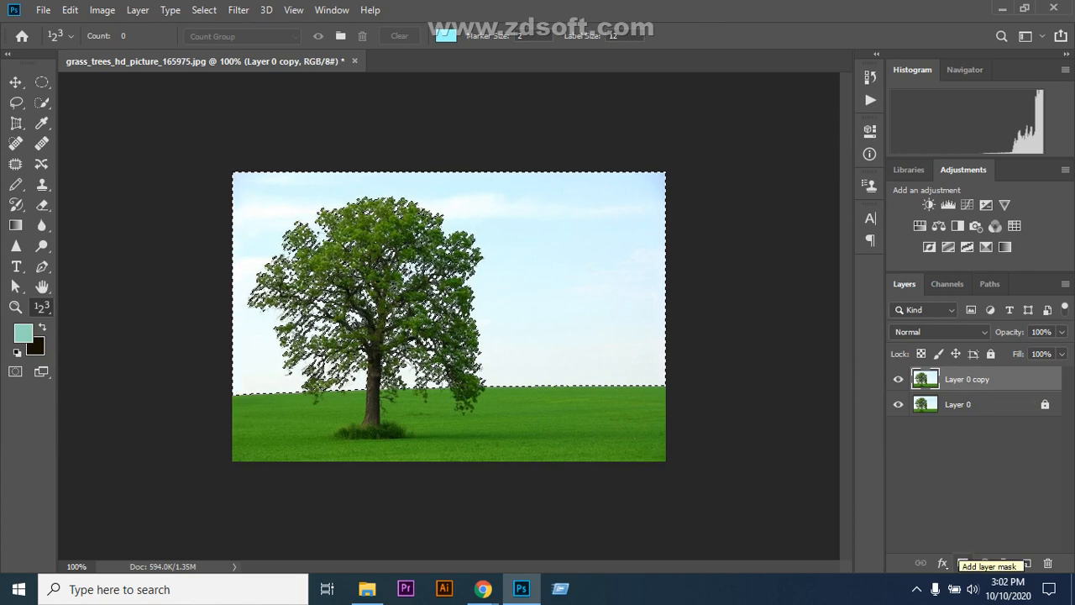
{"action": "left_click", "coordinate": [963, 562]}
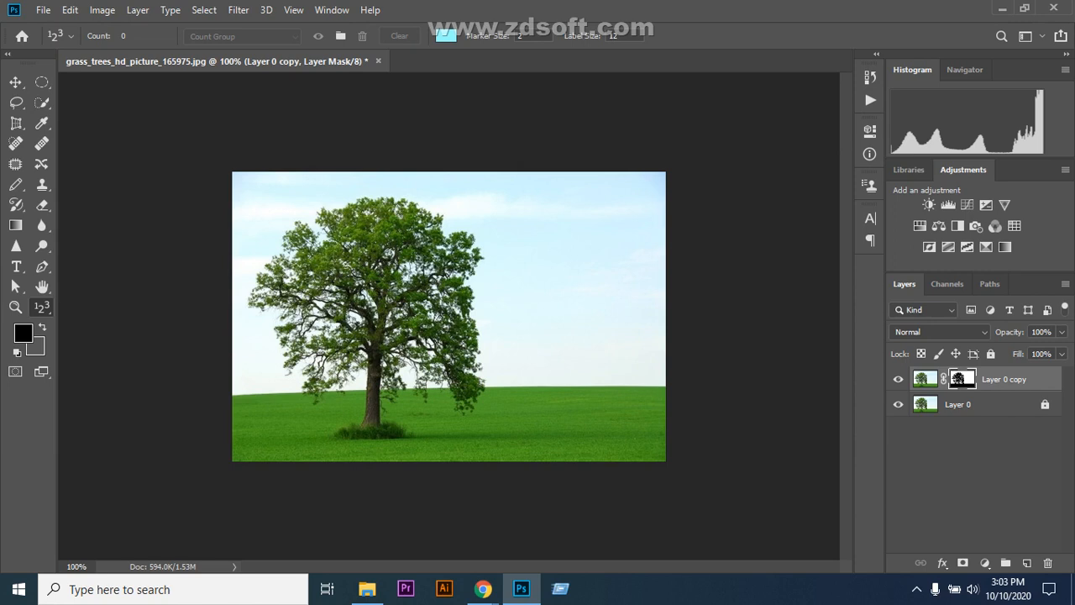
{"action": "key", "text": "ctrl+i"}
- Switch between the picture and mask of Layer 0 copy, unlinking and relinking them with the Move tool active
{"action": "left_click", "coordinate": [926, 379]}
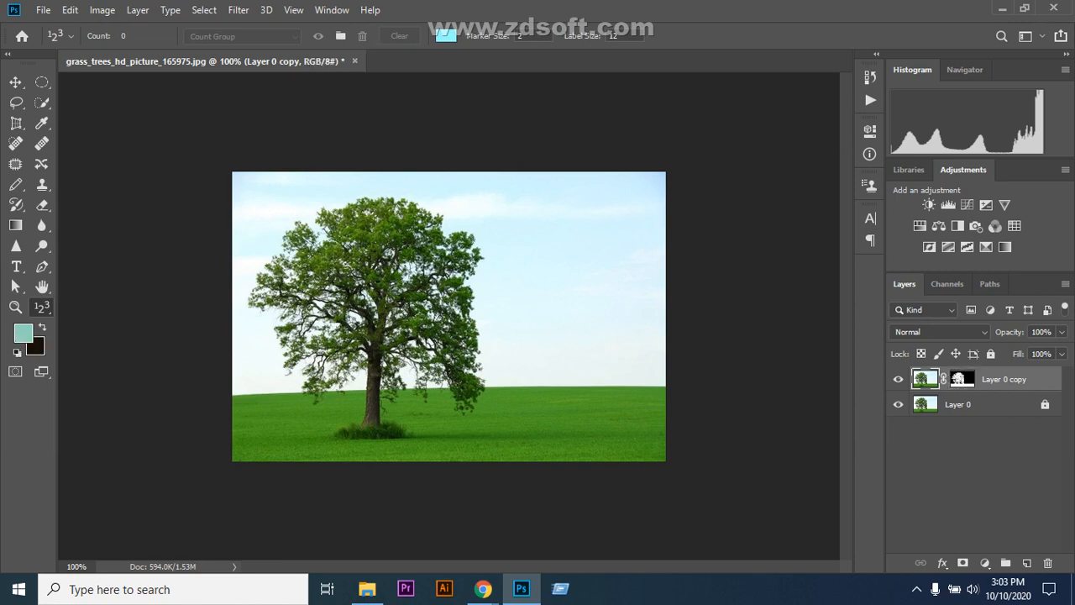
{"action": "key", "text": "v"}
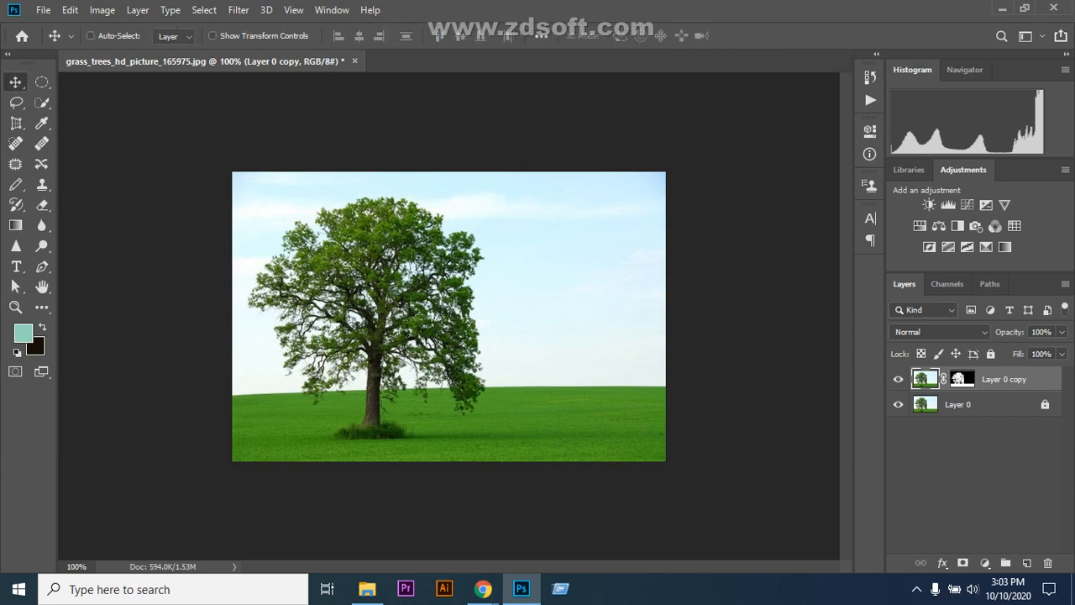
{"action": "left_click", "coordinate": [963, 379]}
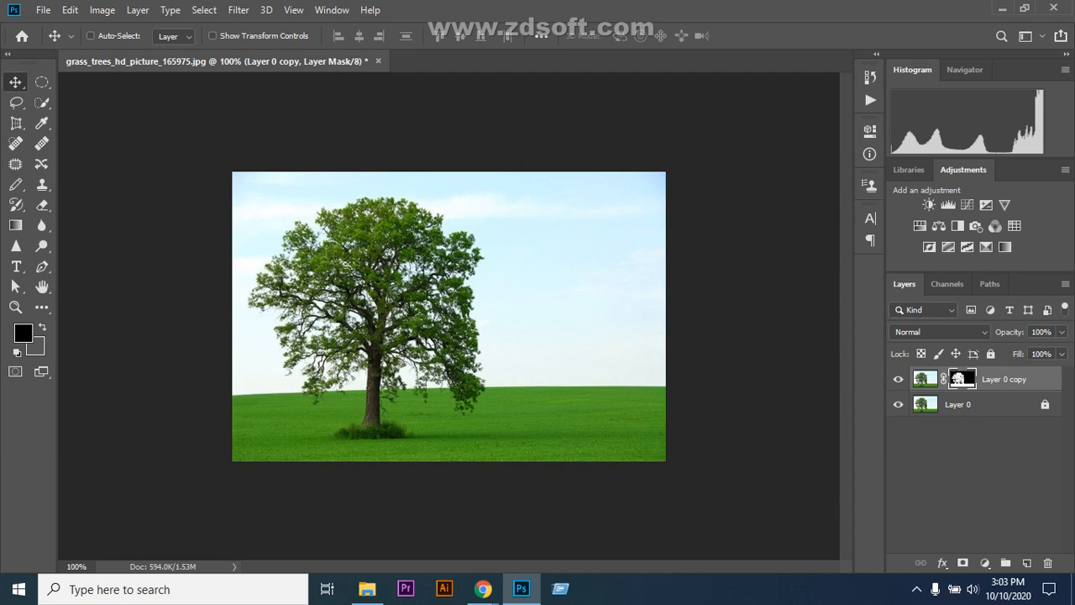
{"action": "left_click", "coordinate": [943, 379]}
{"action": "left_click", "coordinate": [943, 379]}
{"action": "left_click", "coordinate": [926, 379]}
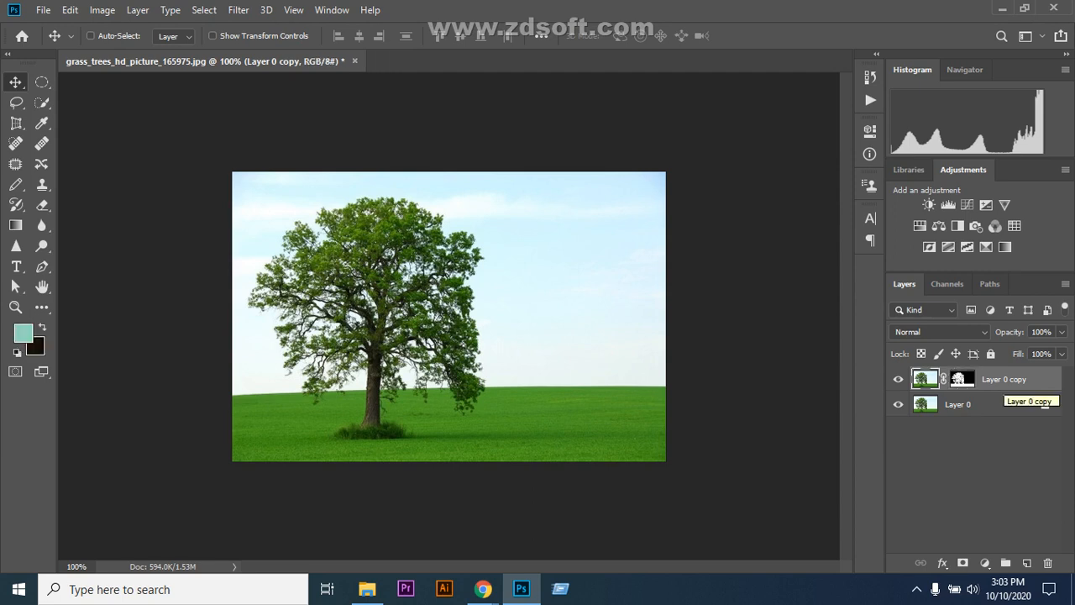
{"action": "left_click", "coordinate": [963, 379]}
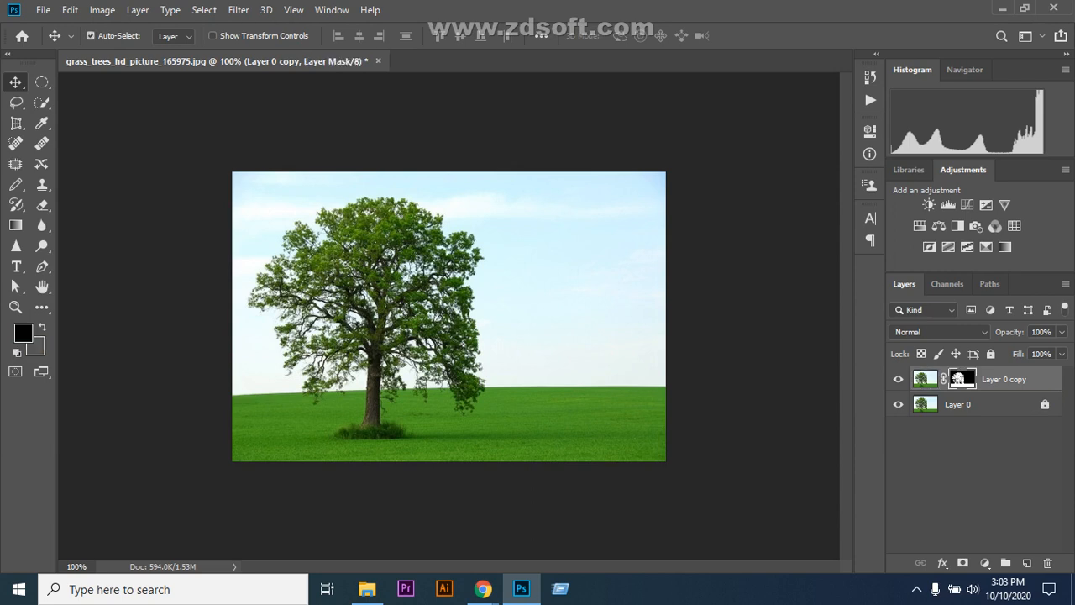
- Invert the mask of Layer 0 copy once more, and undo back to the layer without a mask
{"action": "key", "text": "ctrl+i"}
{"action": "key", "text": "ctrl"}
{"action": "key", "text": "ctrl+z"}
{"action": "key", "text": "ctrl+z"}
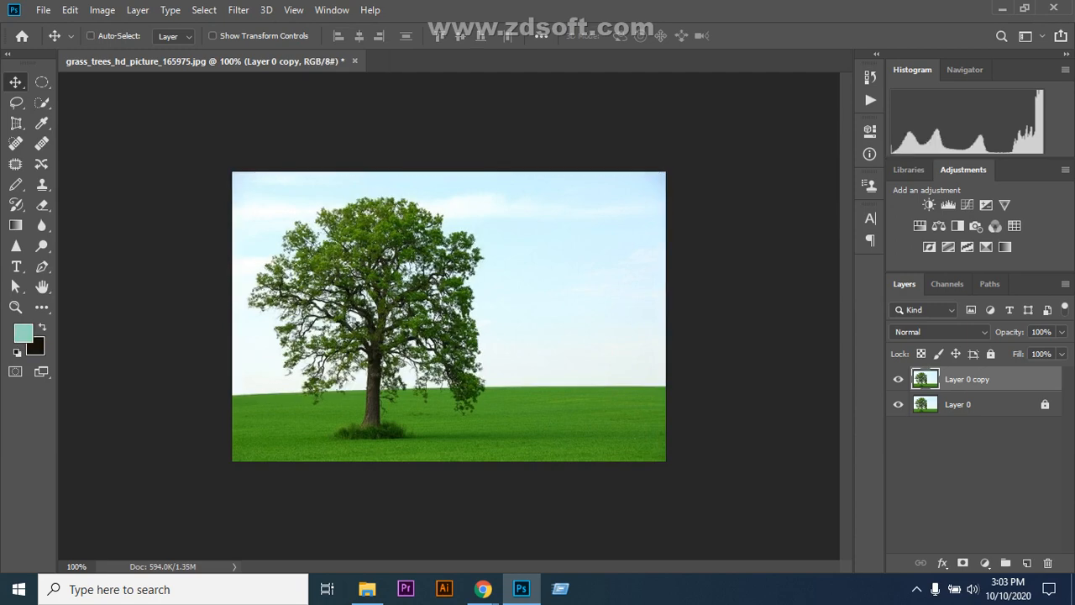
- Apply Levels to the Blue copy channel, moving the shadow slider inward, adjusting the midtones and pulling the highlight slider inward
{"action": "left_click", "coordinate": [947, 284]}
{"action": "left_click", "coordinate": [952, 397]}
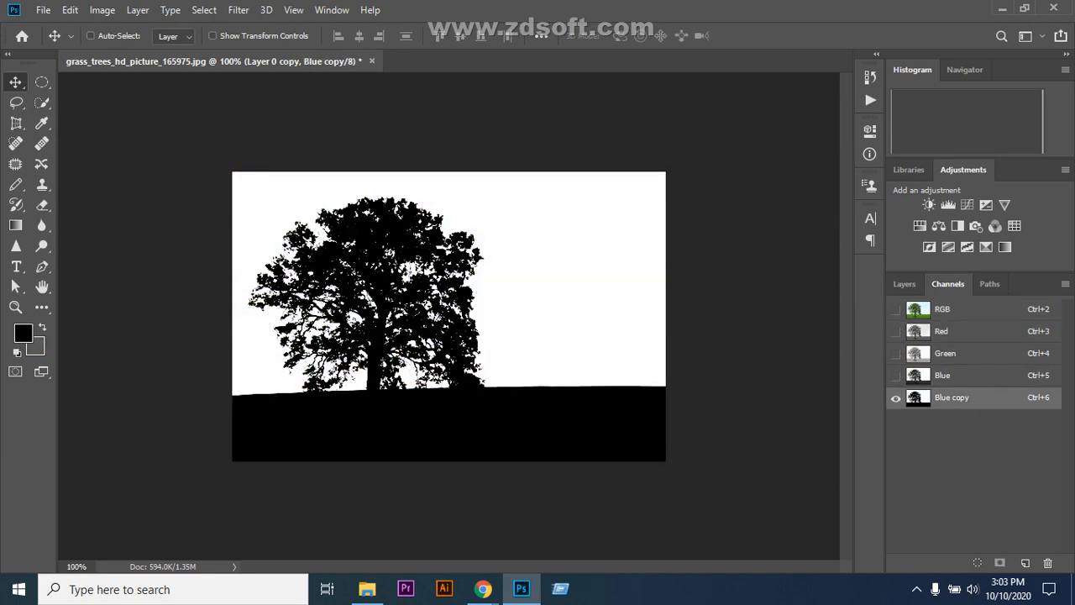
{"action": "left_click", "coordinate": [102, 9]}
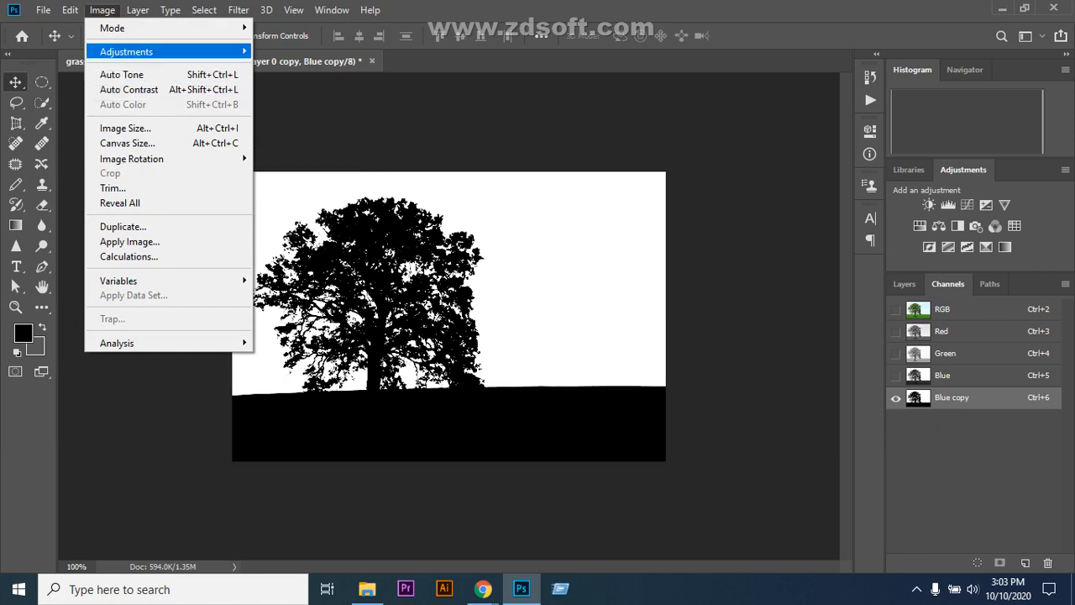
{"action": "mouse_move", "coordinate": [126, 51]}
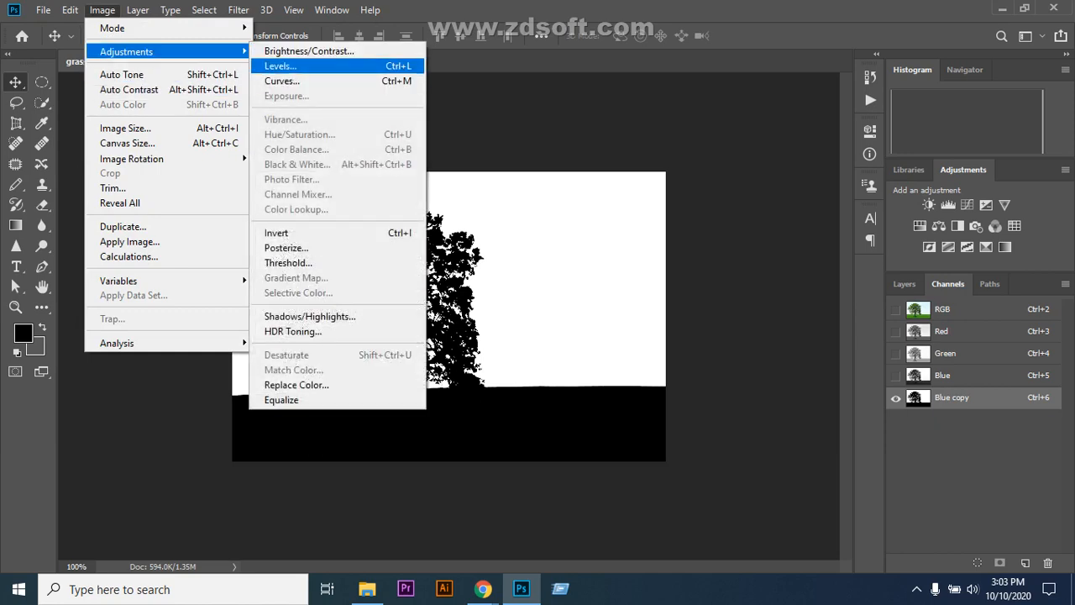
{"action": "left_click", "coordinate": [281, 65]}
{"action": "left_click_drag", "start_coordinate": [666, 201], "coordinate": [698, 201]}
{"action": "left_click", "coordinate": [929, 54]}
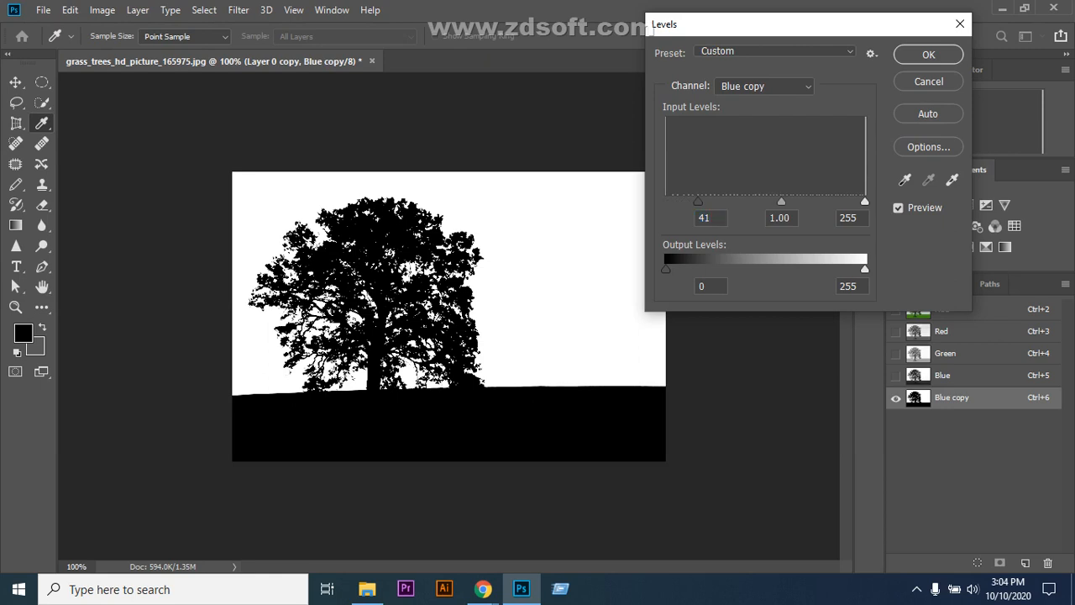
{"action": "left_click_drag", "start_coordinate": [699, 201], "coordinate": [719, 202]}
{"action": "left_click_drag", "start_coordinate": [792, 201], "coordinate": [773, 201]}
{"action": "left_click_drag", "start_coordinate": [866, 201], "coordinate": [835, 201]}
{"action": "key", "text": "Return"}
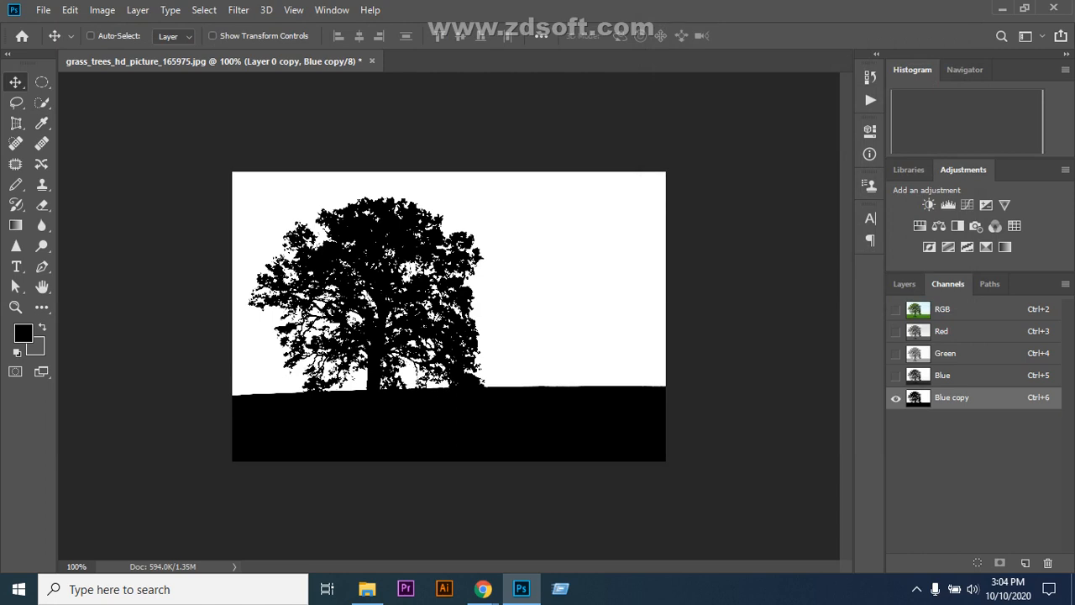
- Load the Blue copy channel as a selection, return to the RGB composite and add the selection as a layer mask on Layer 0 copy
{"action": "left_click", "coordinate": [918, 398], "text": "ctrl"}
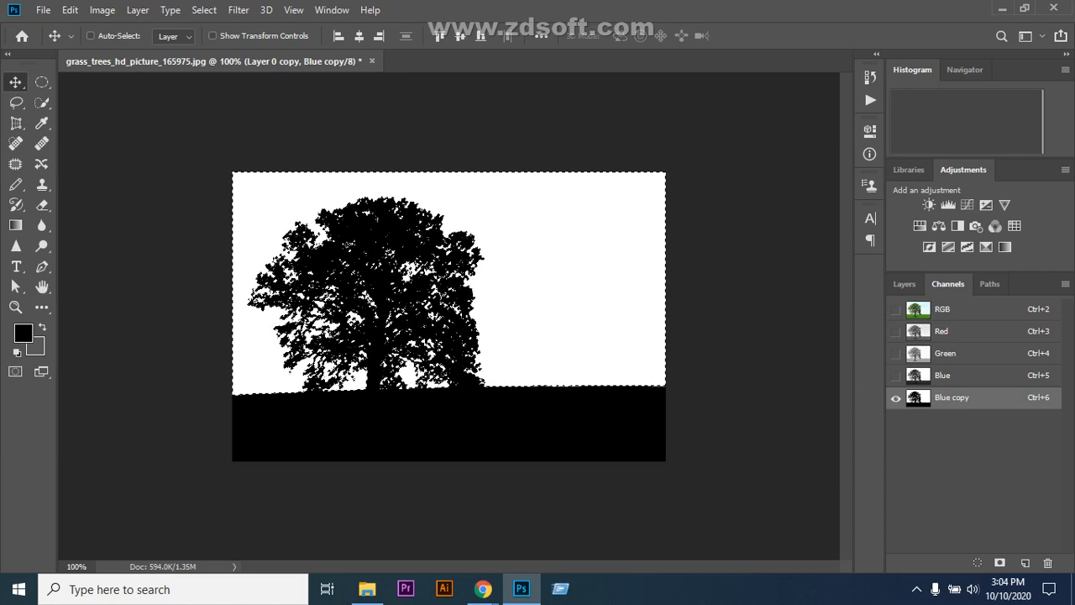
{"action": "left_click", "coordinate": [904, 283]}
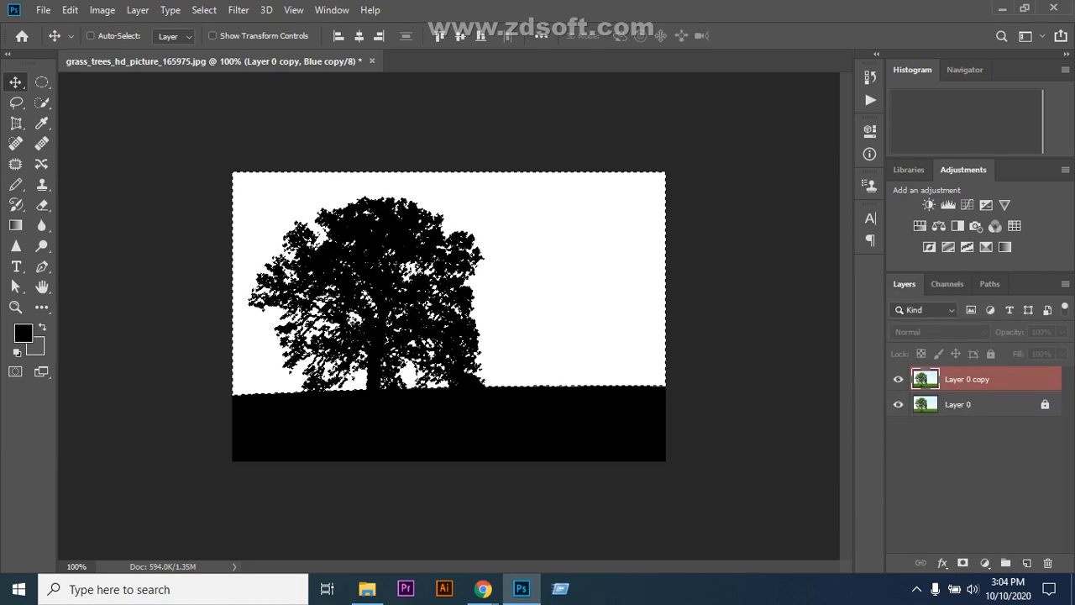
{"action": "key", "text": "ctrl+2"}
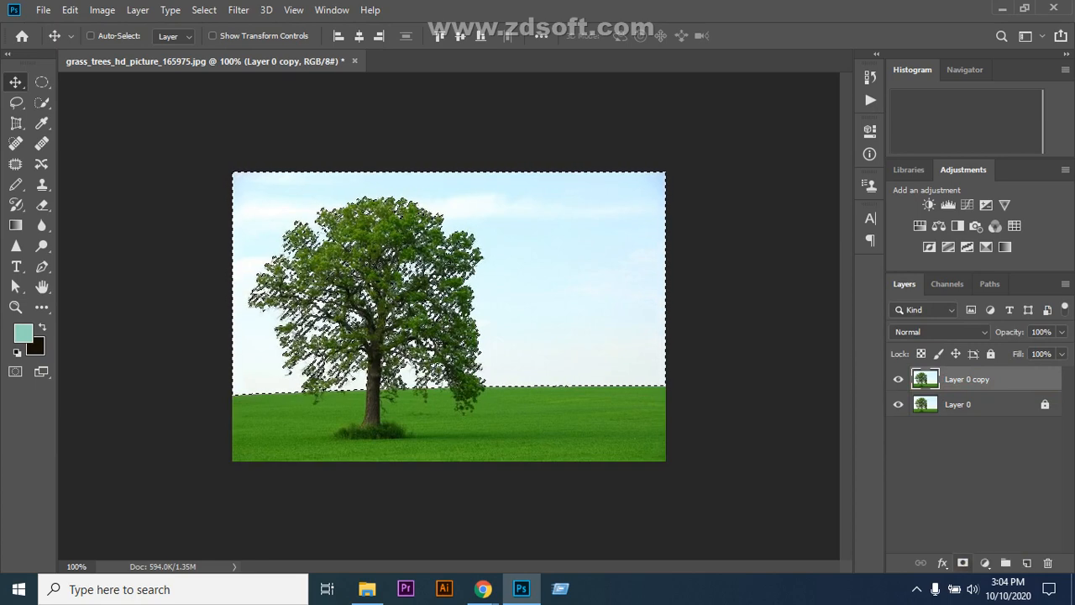
{"action": "left_click", "coordinate": [962, 562]}
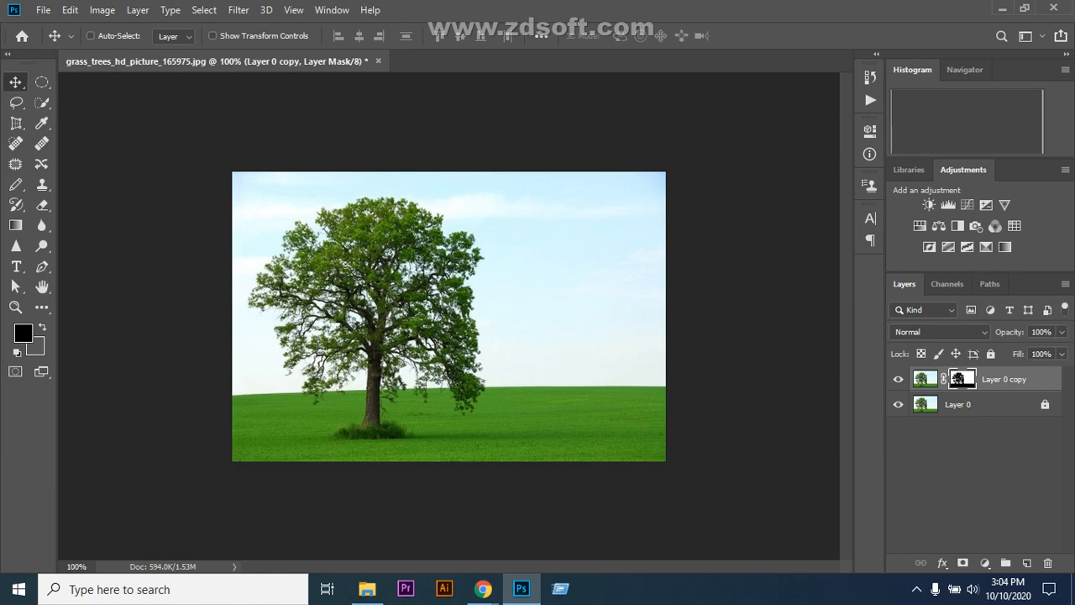
- Invert the mask of Layer 0 copy and hide Layer 0 to isolate the tree and grass
{"action": "key", "text": "ctrl+i"}
{"action": "left_click", "coordinate": [898, 404]}
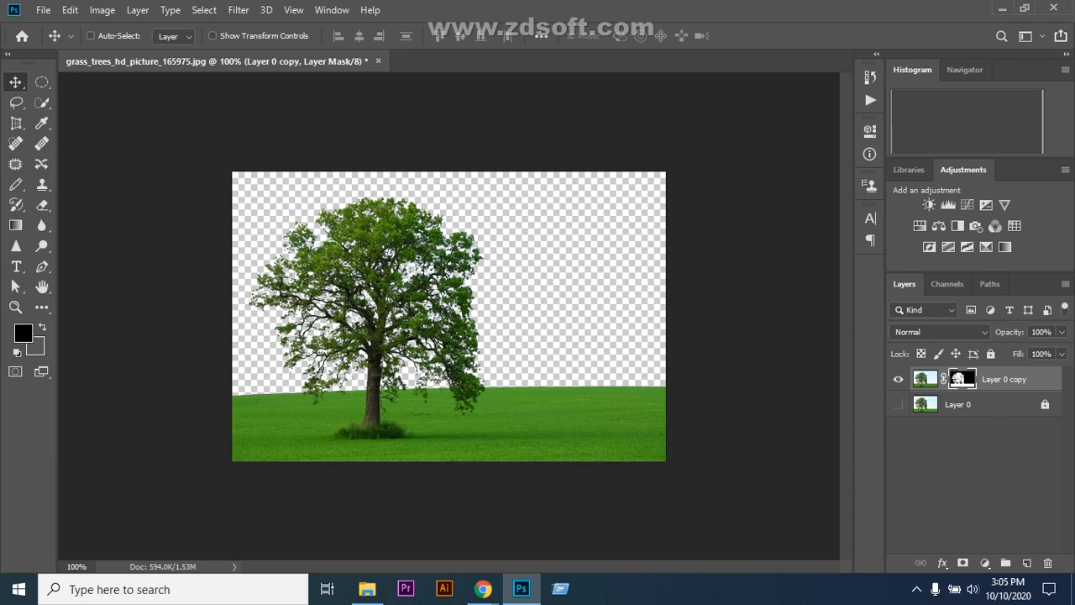
{"action": "left_click", "coordinate": [926, 379]}
{"action": "left_click", "coordinate": [962, 380]}
- Show Layer 0, invert the mask of Layer 0 copy back and display the document's channels
{"action": "left_click", "coordinate": [90, 35]}
{"action": "left_click", "coordinate": [898, 404]}
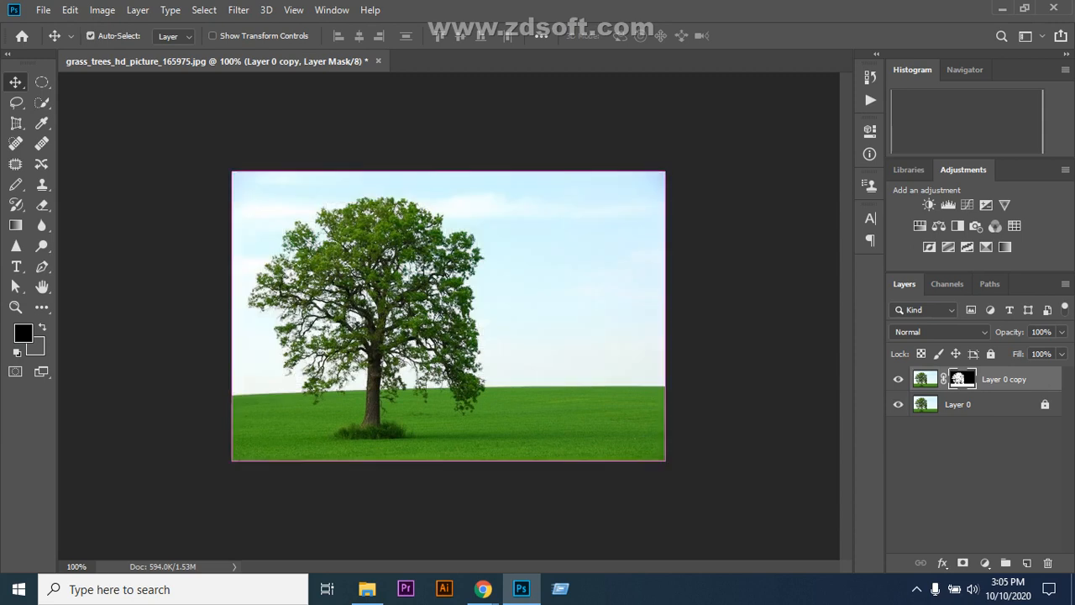
{"action": "key", "text": "ctrl+i"}
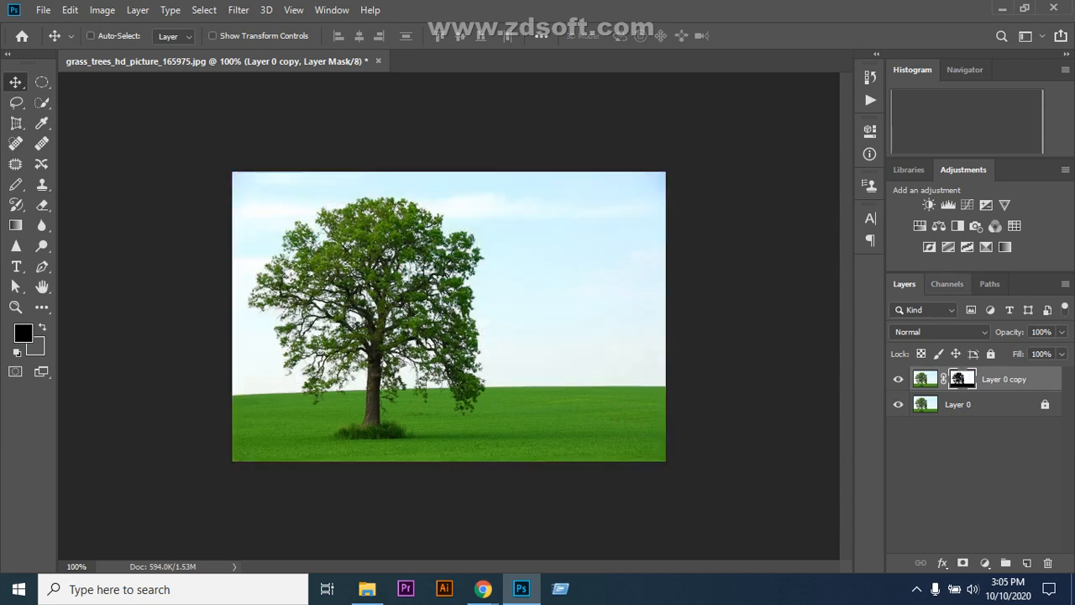
{"action": "left_click", "coordinate": [947, 284]}
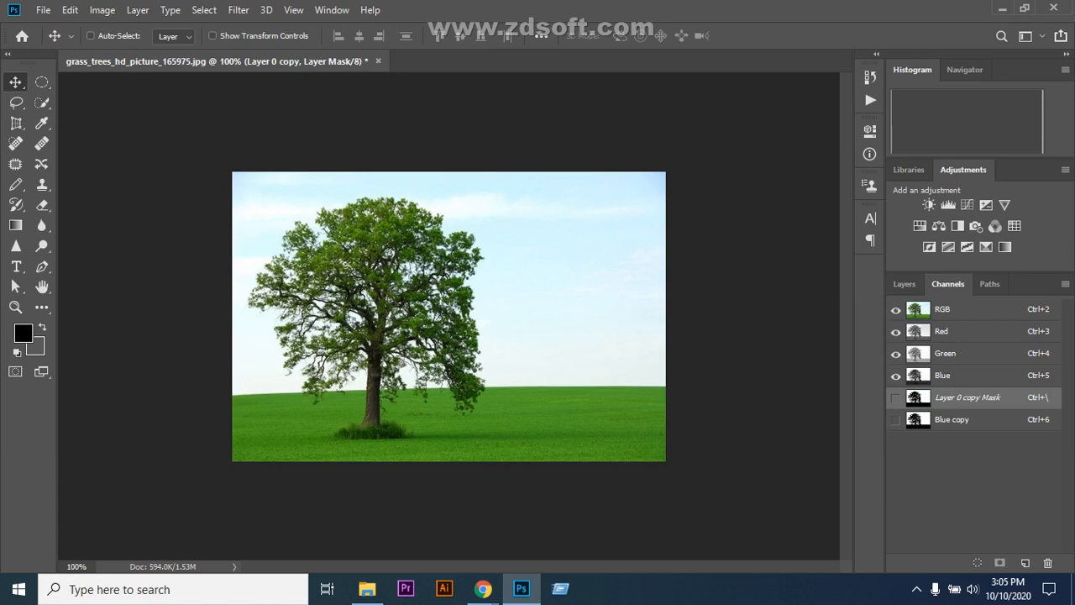
- Switch to Chrome and search Google for "tree images" in a new browser tab
{"action": "mouse_move", "coordinate": [483, 588]}
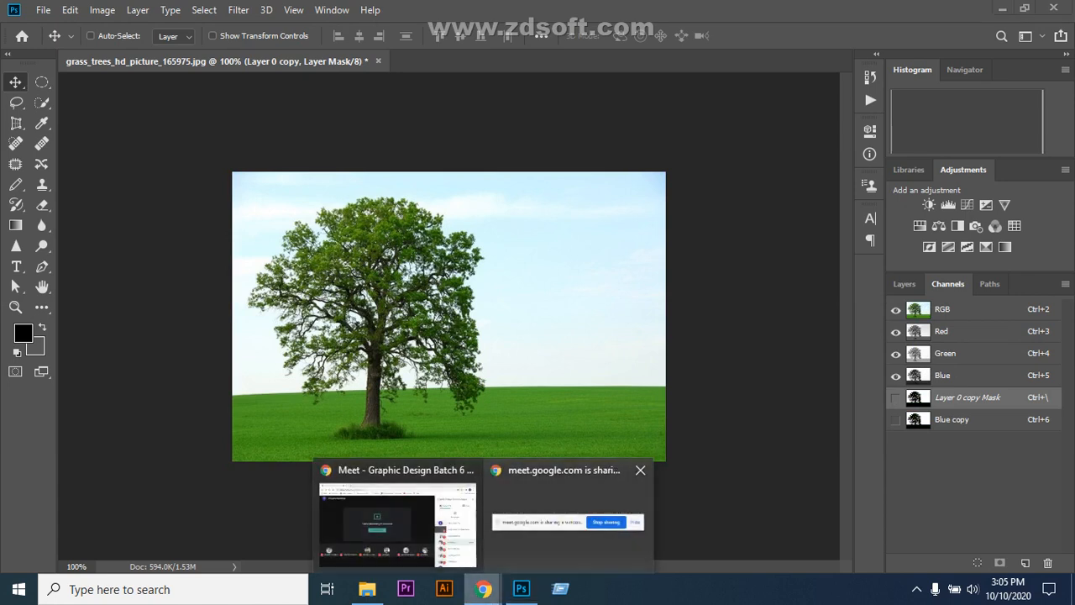
{"action": "mouse_move", "coordinate": [398, 522]}
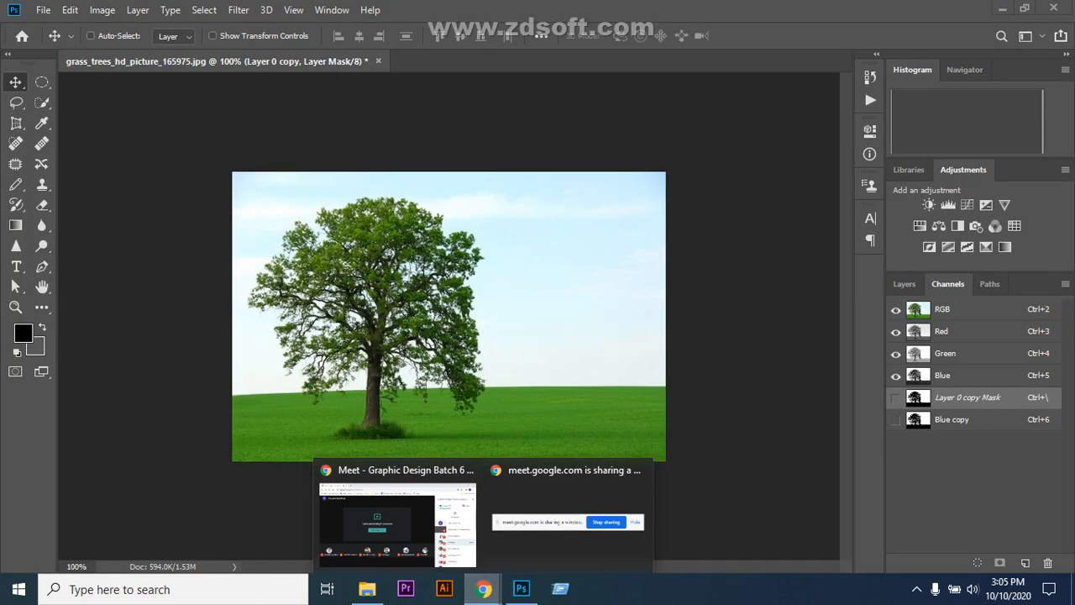
{"action": "left_click", "coordinate": [398, 522]}
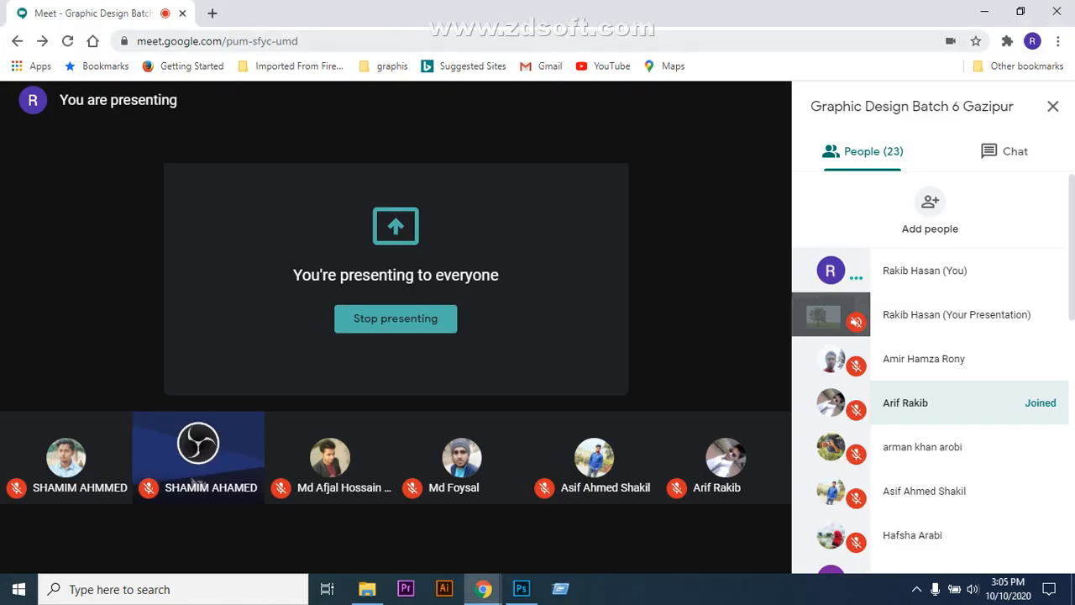
{"action": "left_click", "coordinate": [213, 13]}
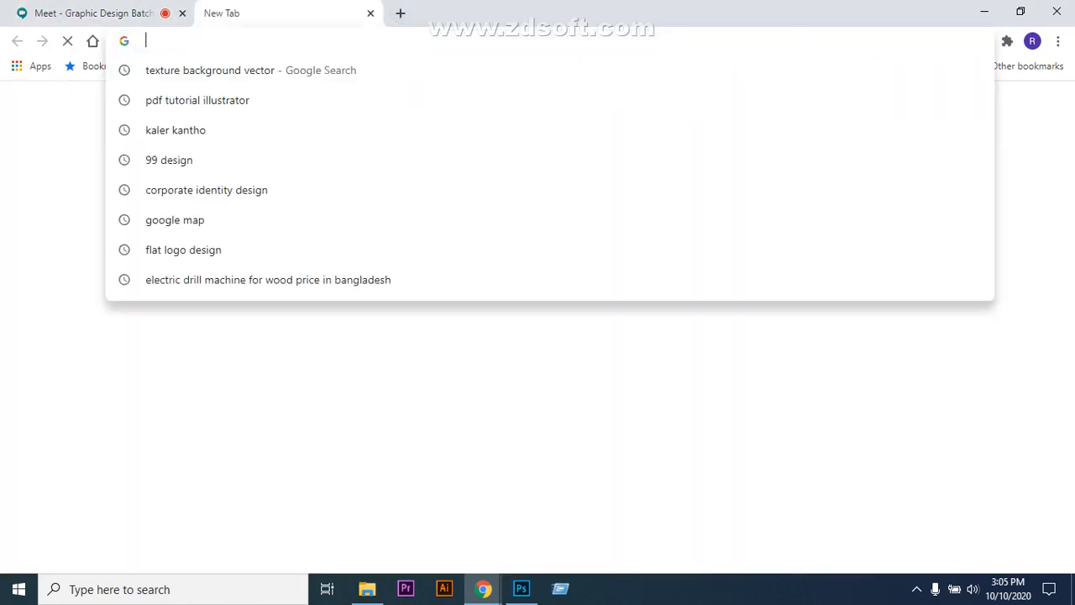
{"action": "type", "text": "tree "}
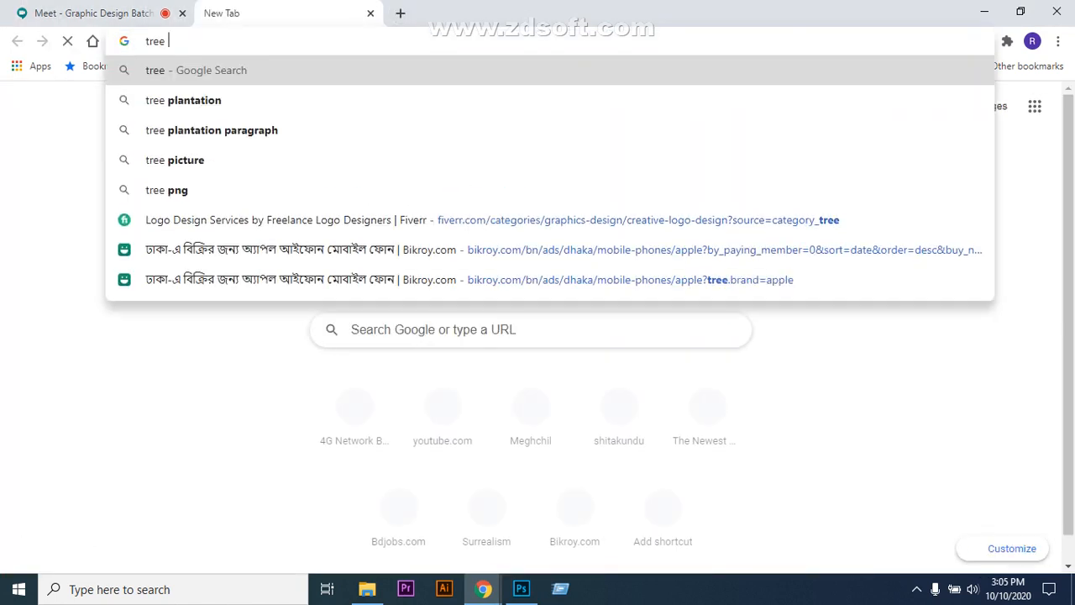
{"action": "type", "text": "image"}
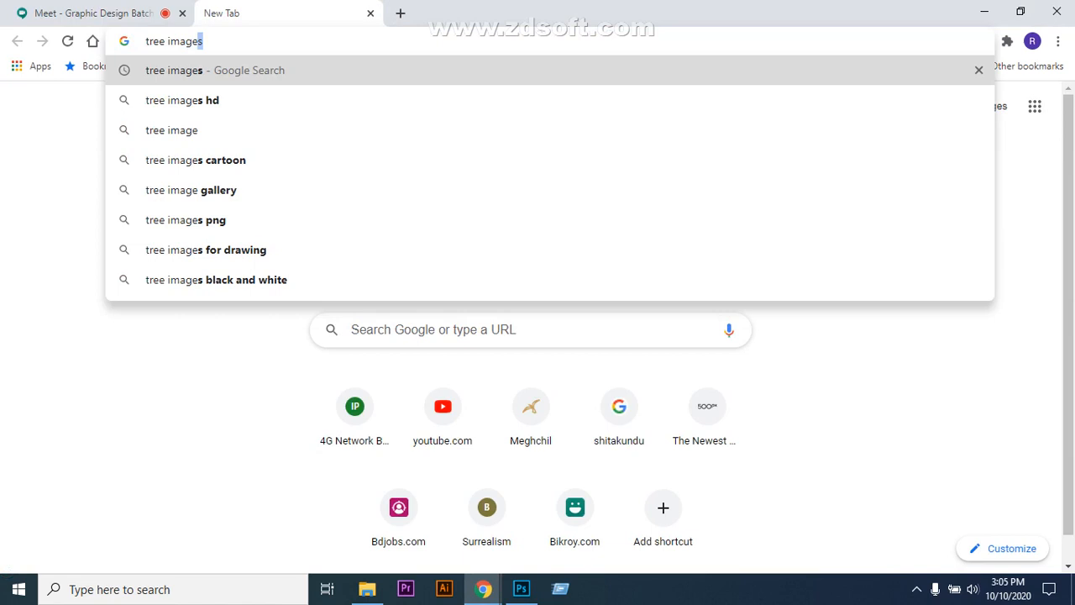
{"action": "key", "text": "Return"}
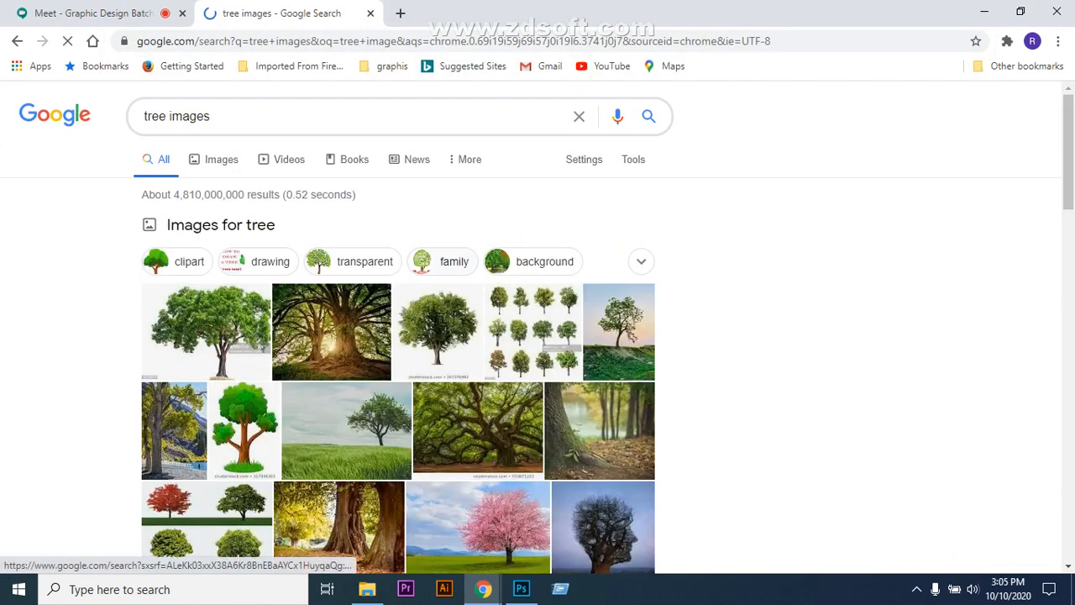
{"action": "scroll", "coordinate": [398, 378], "scroll_direction": "down", "scroll_amount": 2}
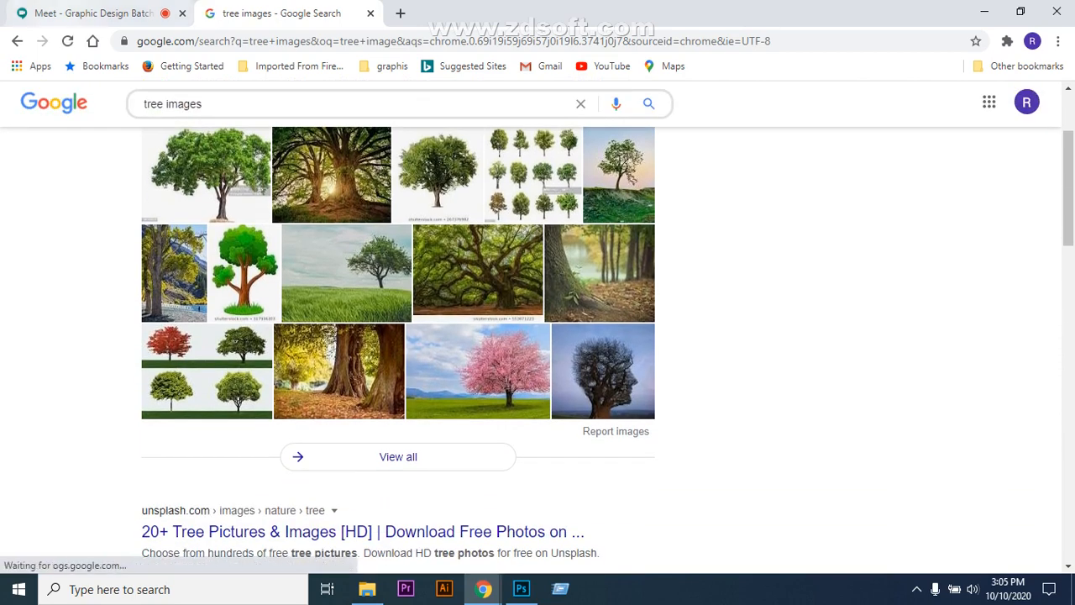
- Admit the waiting participant to the Google Meet class and return to the tree search results
{"action": "left_click", "coordinate": [93, 12]}
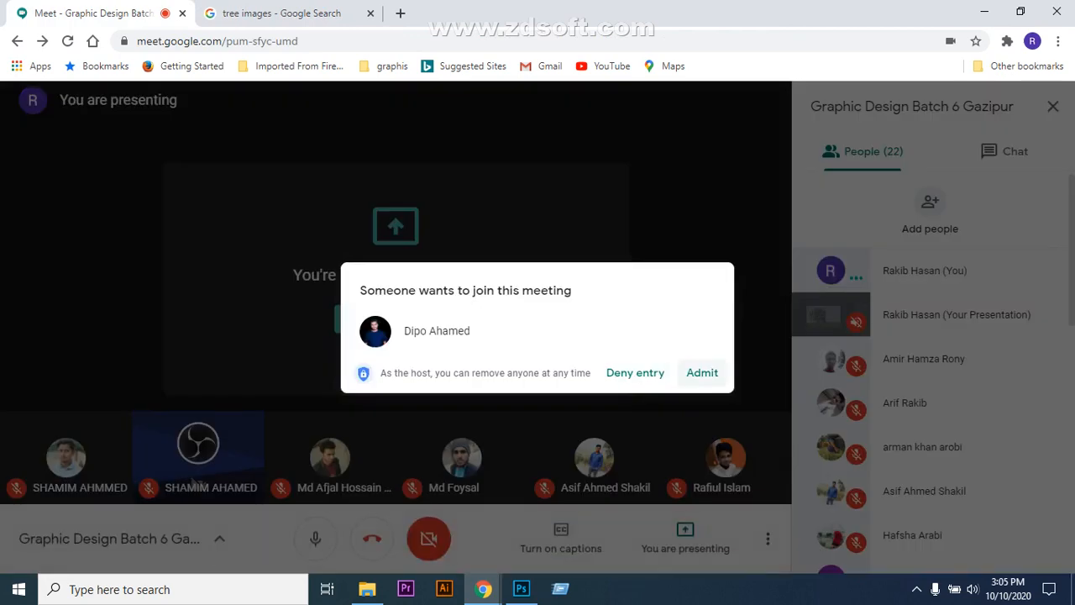
{"action": "left_click", "coordinate": [702, 372]}
{"action": "left_click", "coordinate": [282, 13]}
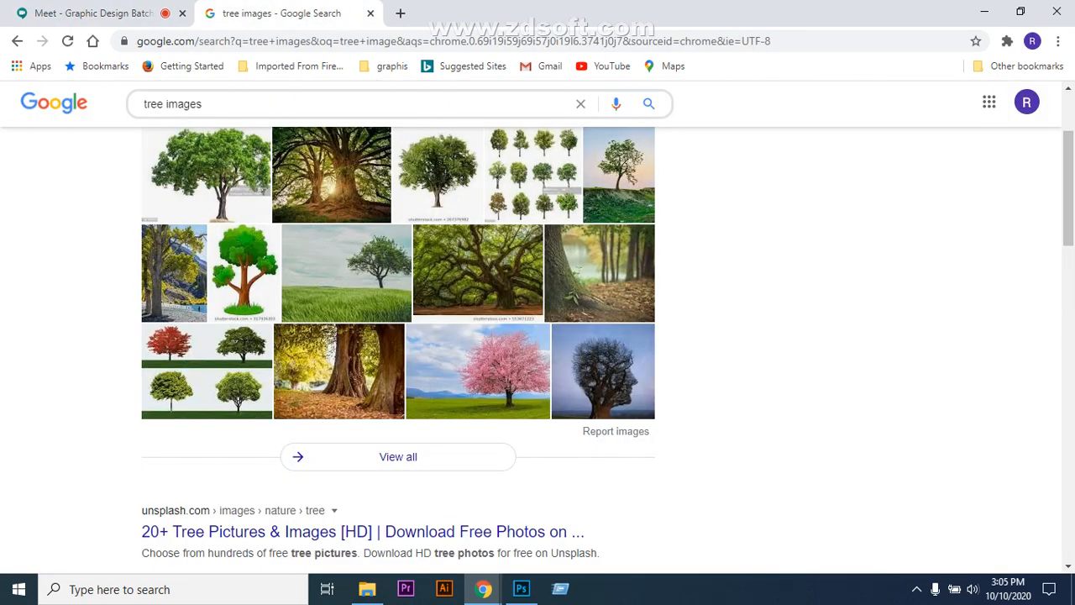
- Browse Google's image results for trees and open the preview of the "Nebraska Native Trees" photo from Great Plains Nursery
{"action": "scroll", "coordinate": [398, 336], "scroll_direction": "up", "scroll_amount": 2}
{"action": "left_click", "coordinate": [220, 160]}
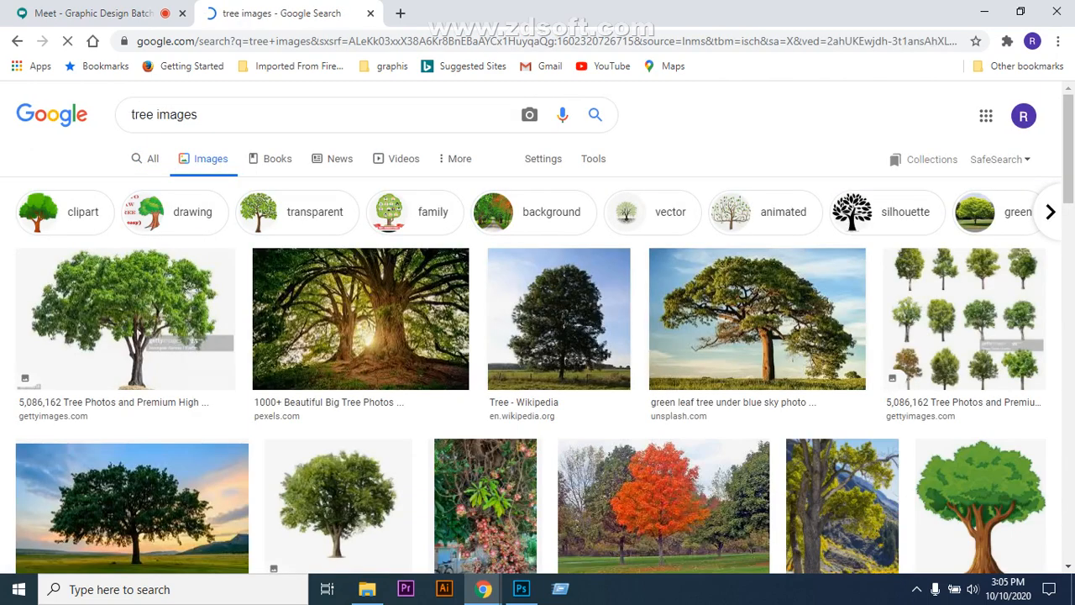
{"action": "scroll", "coordinate": [560, 319], "scroll_direction": "down", "scroll_amount": 1}
{"action": "scroll", "coordinate": [538, 336], "scroll_direction": "down", "scroll_amount": 2}
{"action": "scroll", "coordinate": [537, 336], "scroll_direction": "down", "scroll_amount": 2}
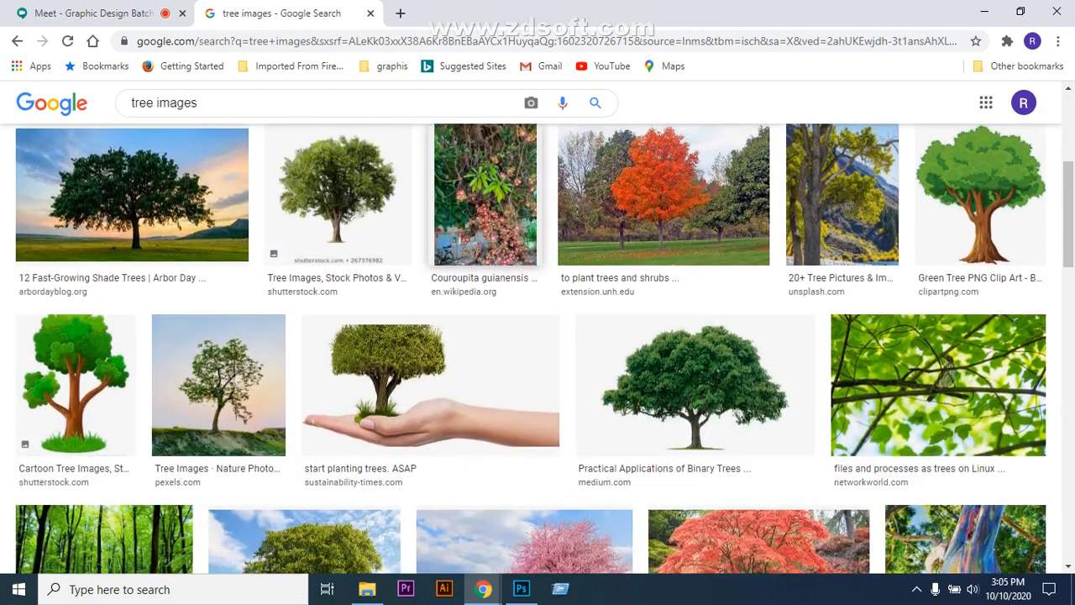
{"action": "scroll", "coordinate": [430, 252], "scroll_direction": "down", "scroll_amount": 2}
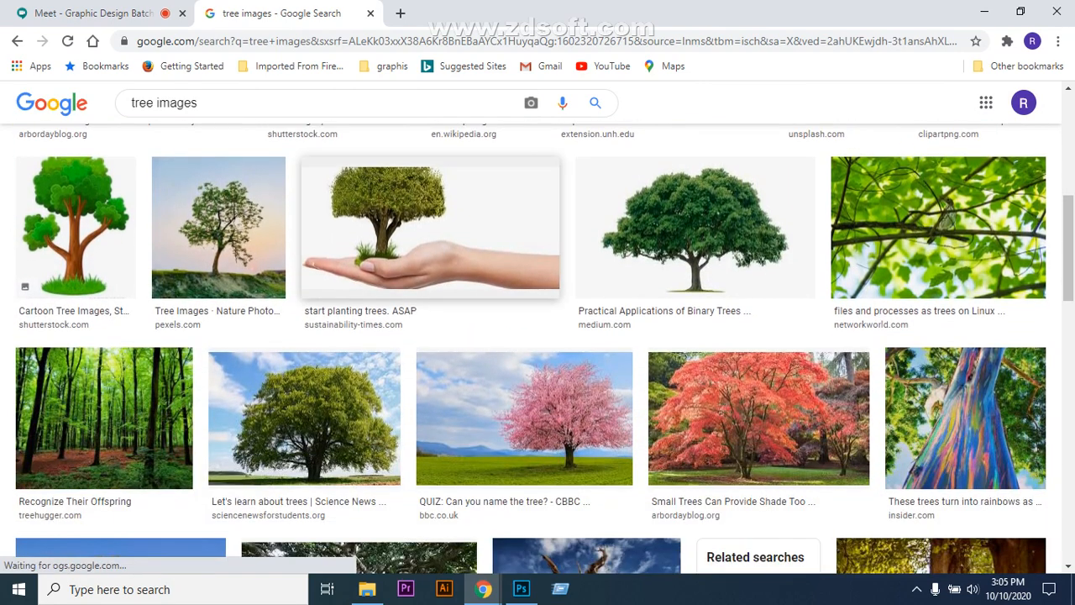
{"action": "scroll", "coordinate": [504, 252], "scroll_direction": "down", "scroll_amount": 2}
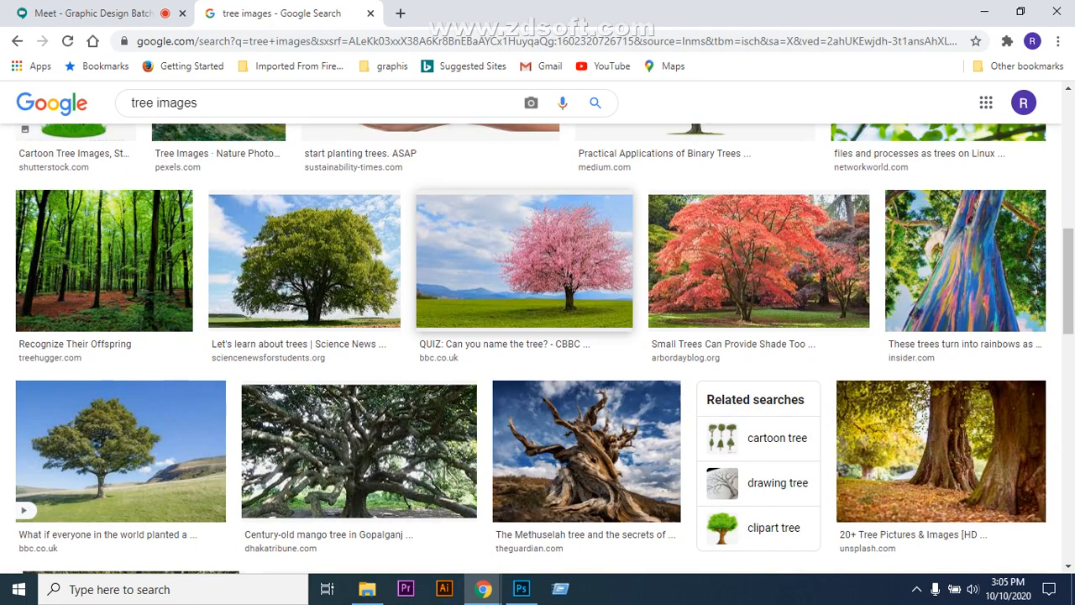
{"action": "scroll", "coordinate": [504, 252], "scroll_direction": "down", "scroll_amount": 5}
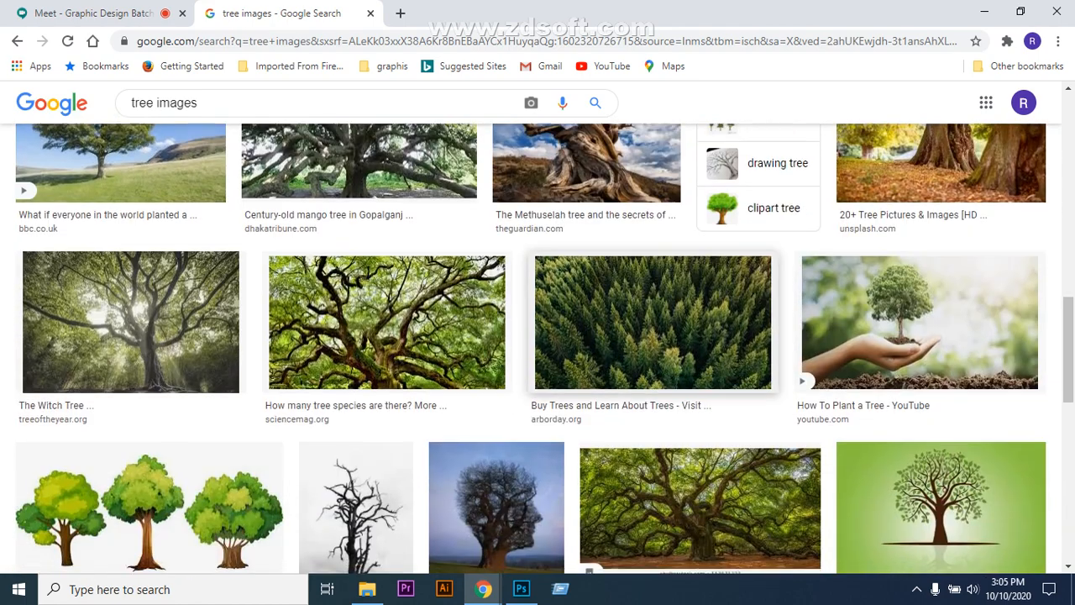
{"action": "scroll", "coordinate": [493, 336], "scroll_direction": "up", "scroll_amount": 2}
{"action": "scroll", "coordinate": [493, 336], "scroll_direction": "down", "scroll_amount": 2}
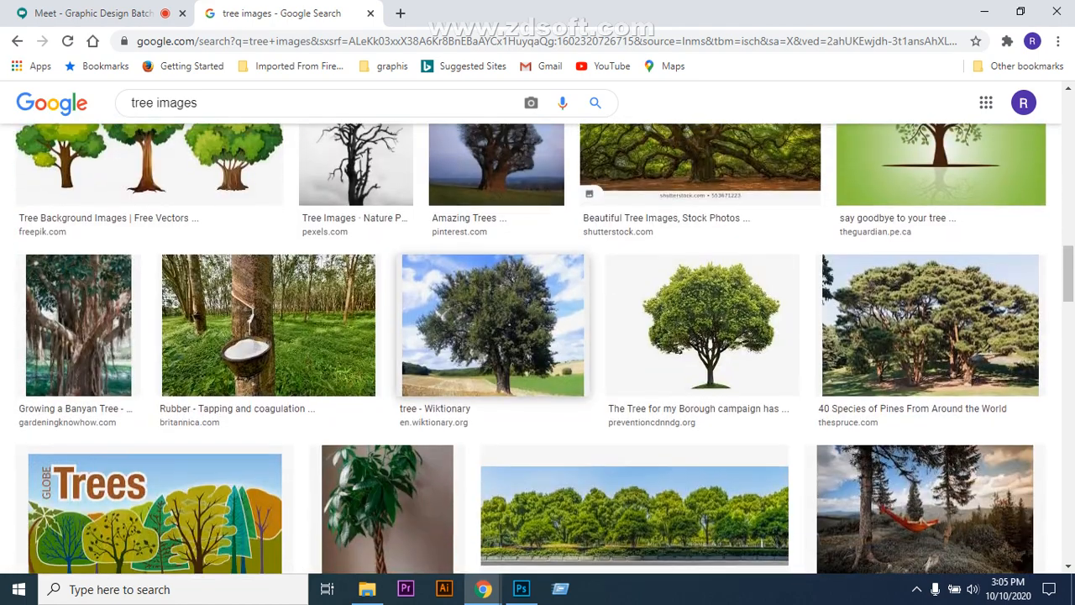
{"action": "scroll", "coordinate": [504, 349], "scroll_direction": "down", "scroll_amount": 12}
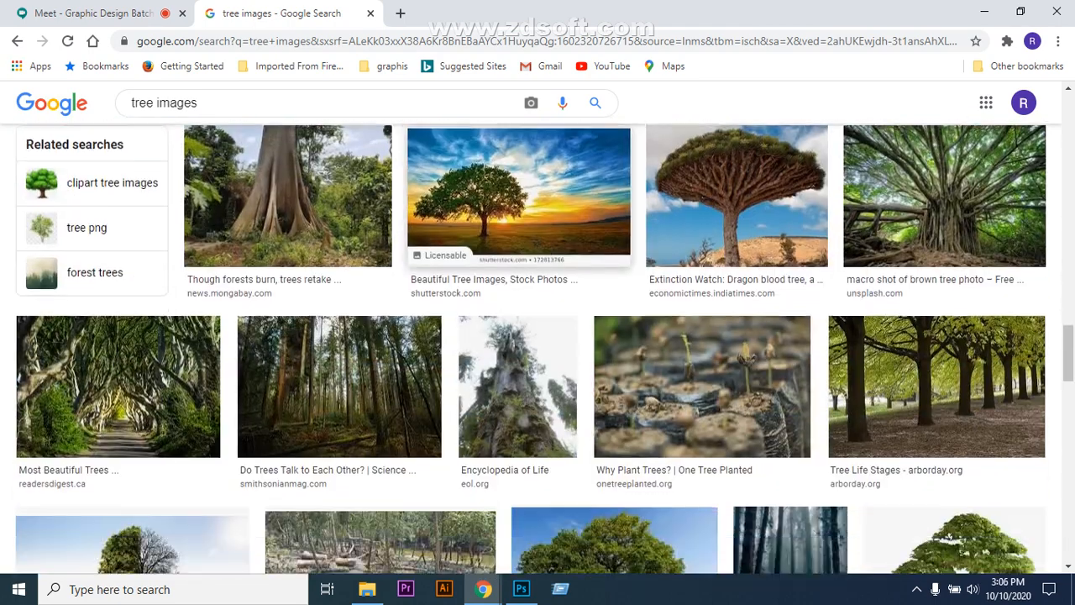
{"action": "scroll", "coordinate": [613, 336], "scroll_direction": "down", "scroll_amount": 1}
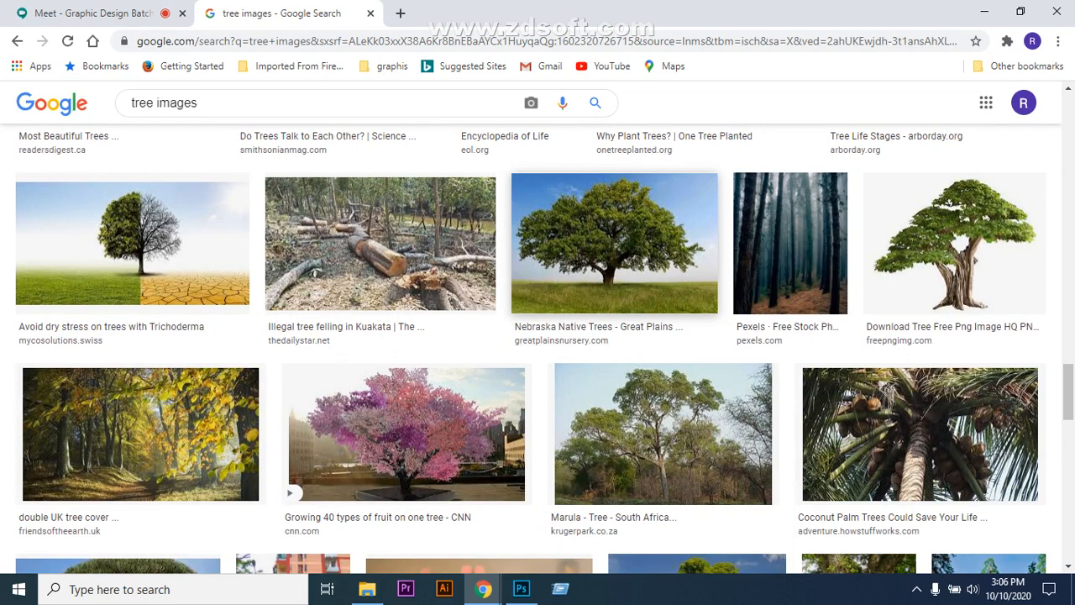
{"action": "left_click", "coordinate": [614, 243]}
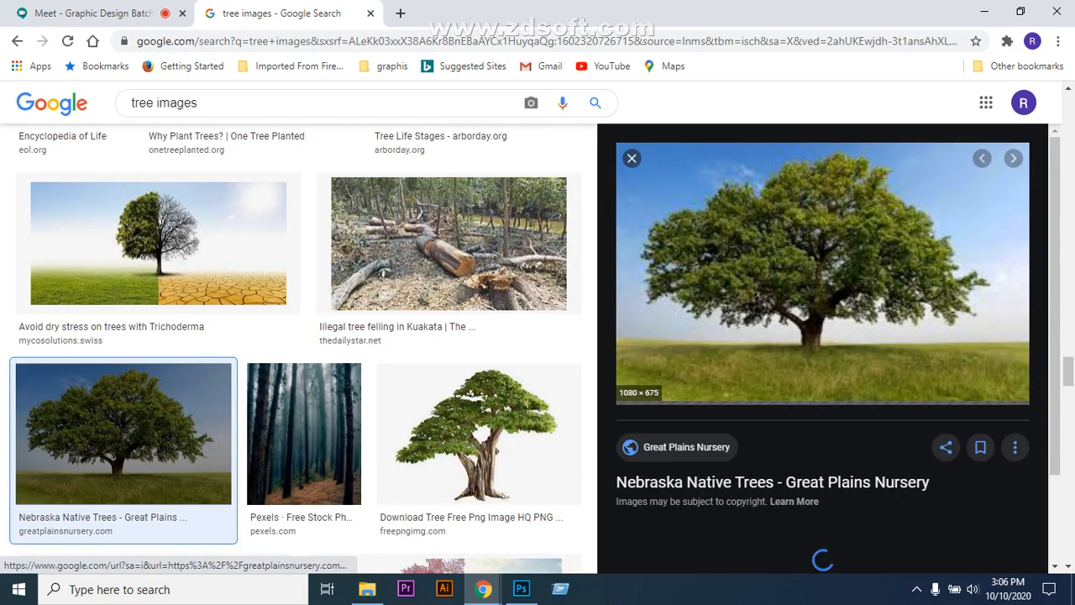
- Save the previewed tree photo to the Downloads folder as a JPEG image named "images"
{"action": "right_click", "coordinate": [720, 241]}
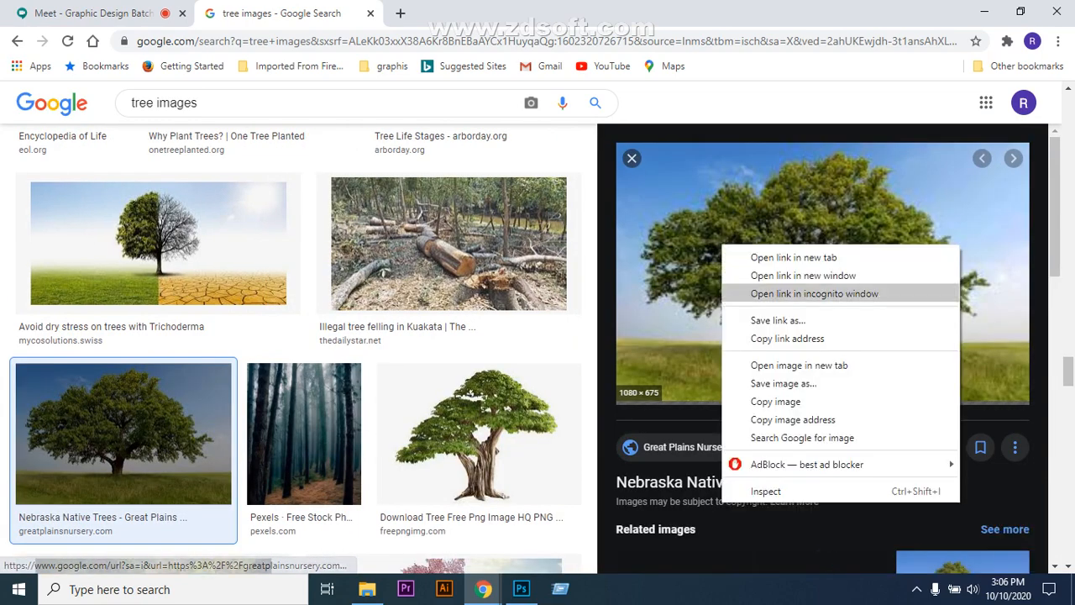
{"action": "left_click", "coordinate": [790, 401]}
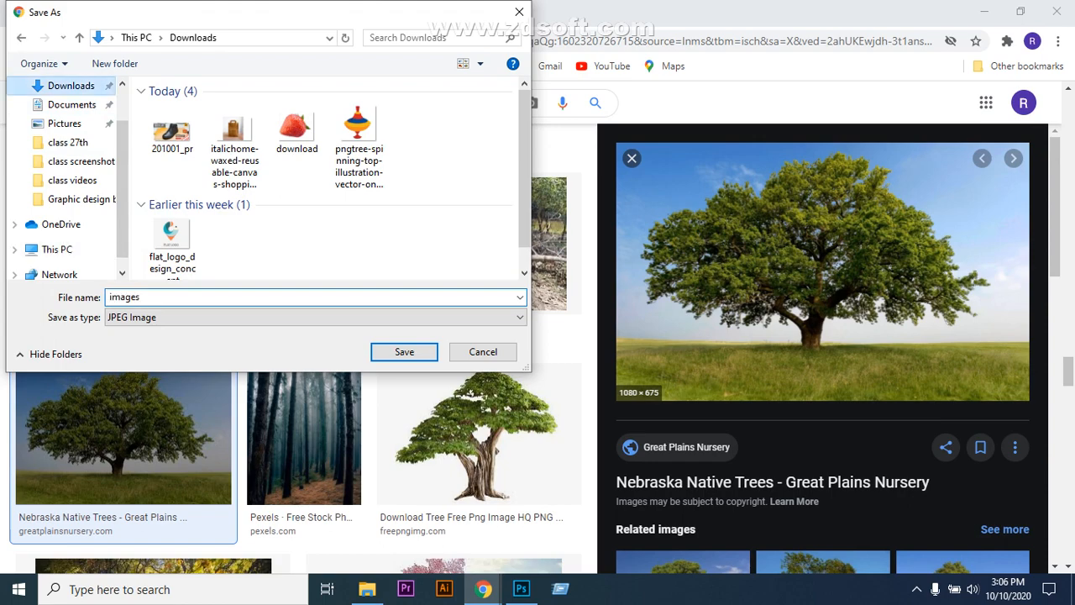
{"action": "left_click", "coordinate": [404, 351]}
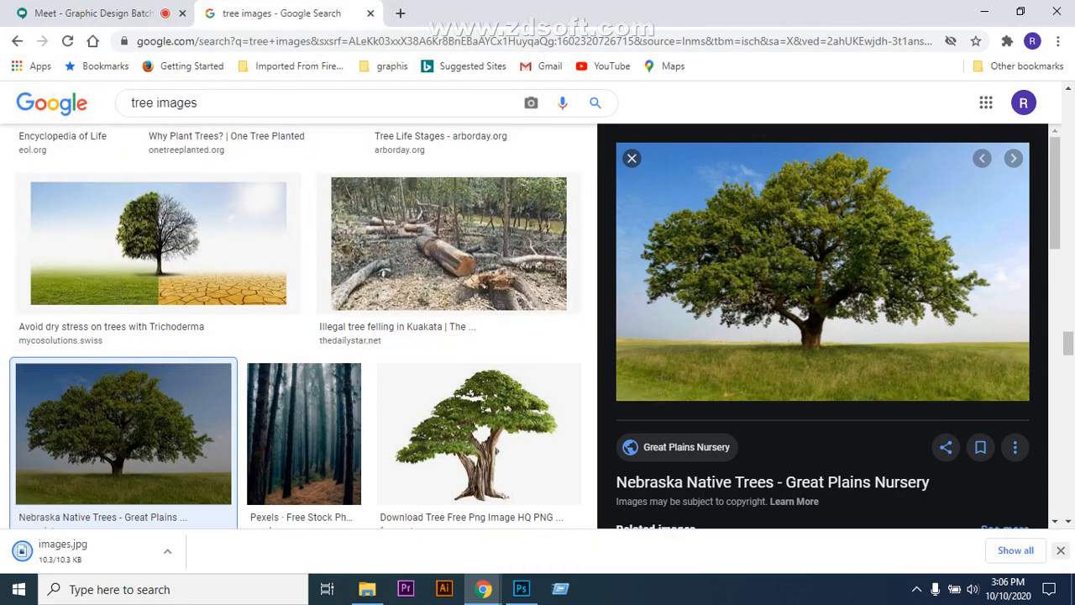
- Open the downloaded "images" tree photo from the Downloads folder in Photoshop
{"action": "left_click", "coordinate": [1060, 550]}
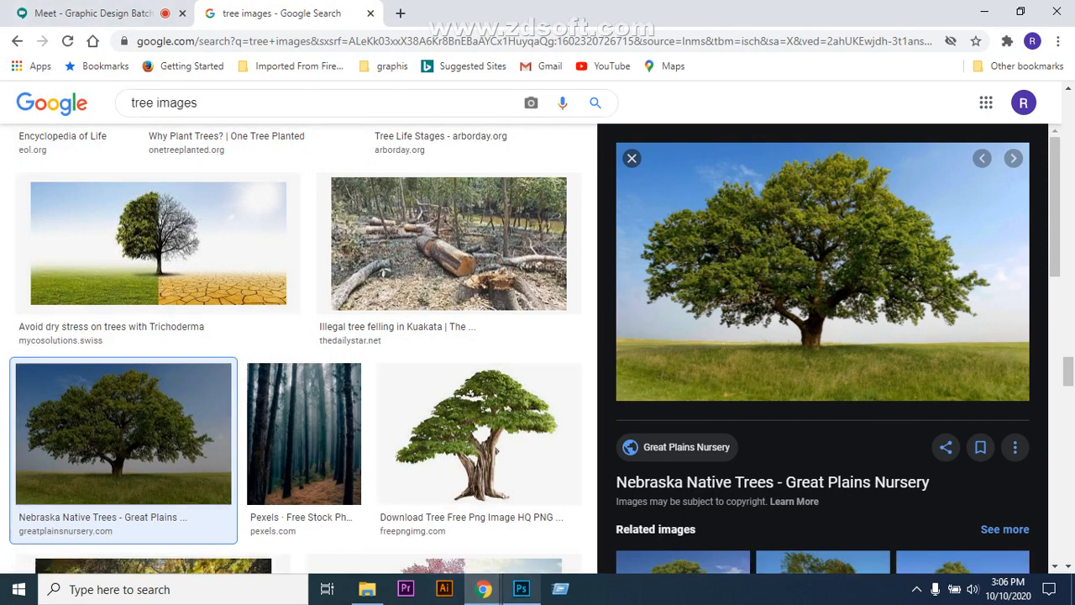
{"action": "mouse_move", "coordinate": [483, 589]}
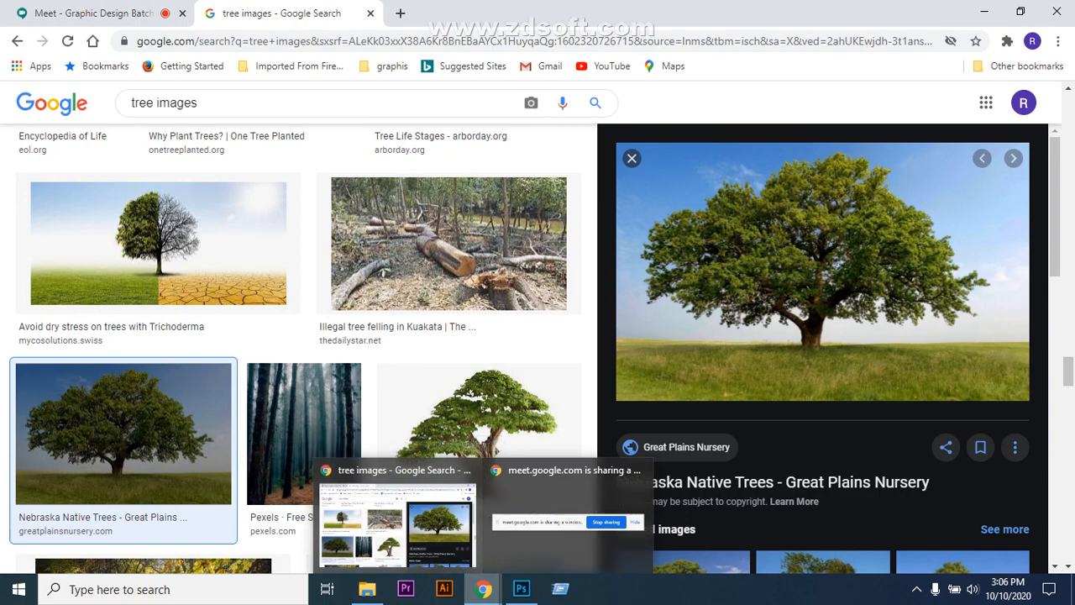
{"action": "left_click", "coordinate": [367, 589]}
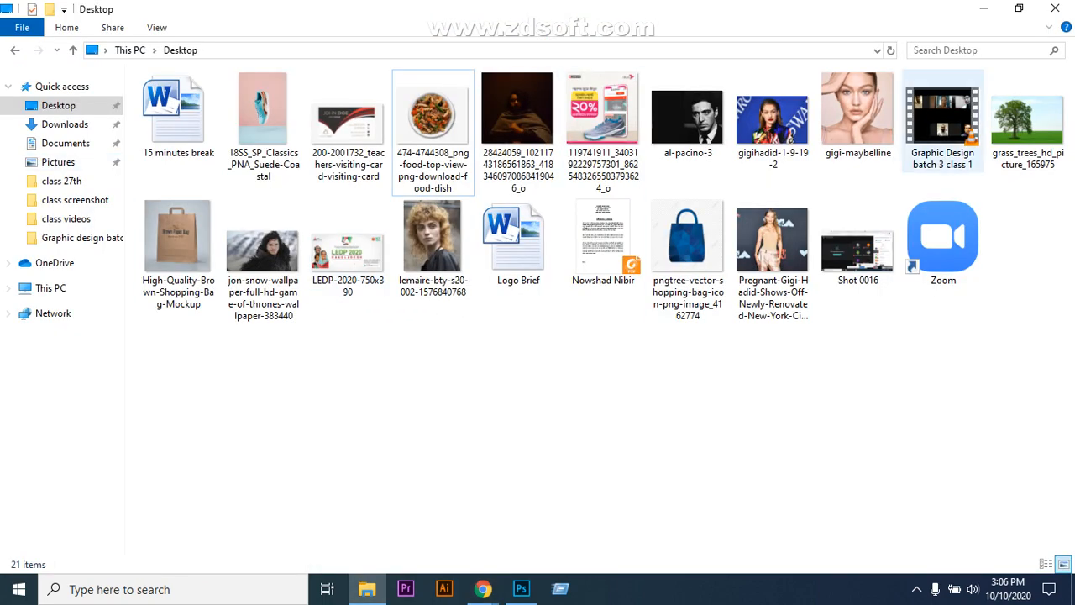
{"action": "left_click", "coordinate": [65, 124]}
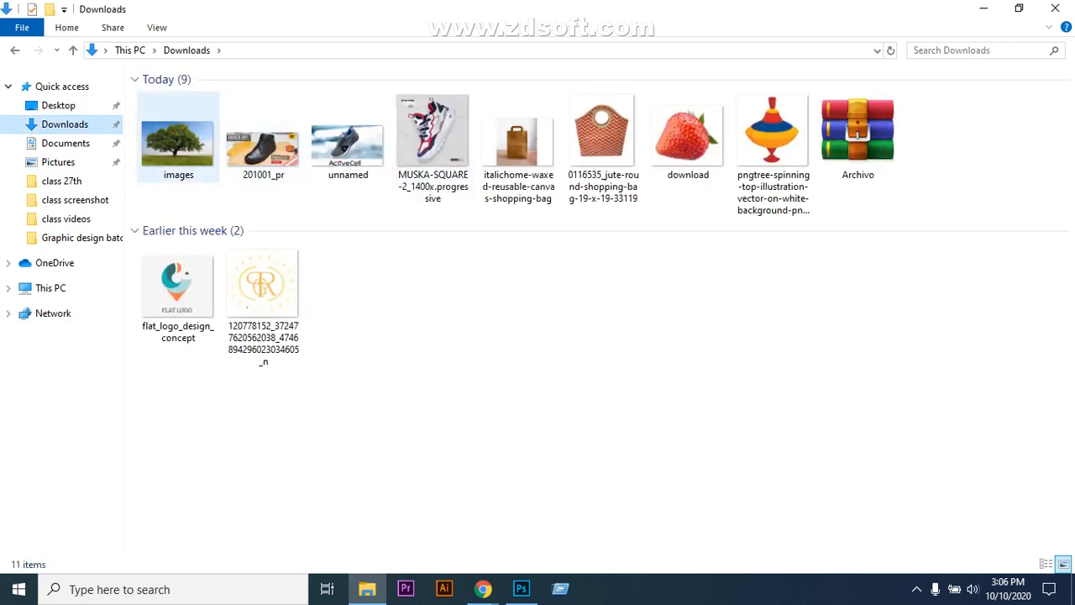
{"action": "left_click", "coordinate": [179, 144]}
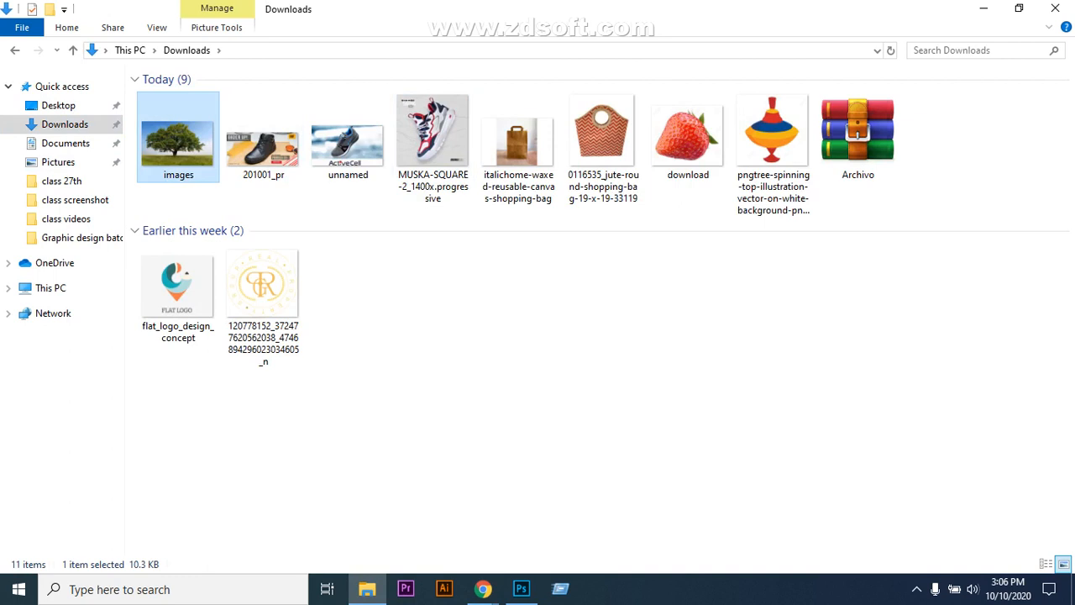
{"action": "right_click", "coordinate": [172, 143]}
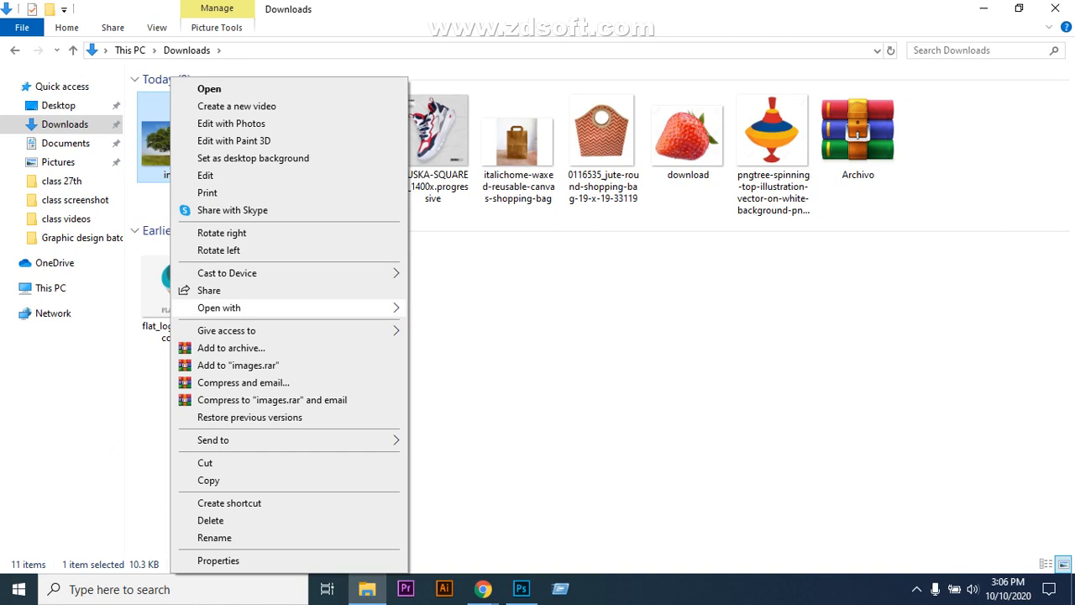
{"action": "mouse_move", "coordinate": [252, 308]}
{"action": "left_click", "coordinate": [487, 327]}
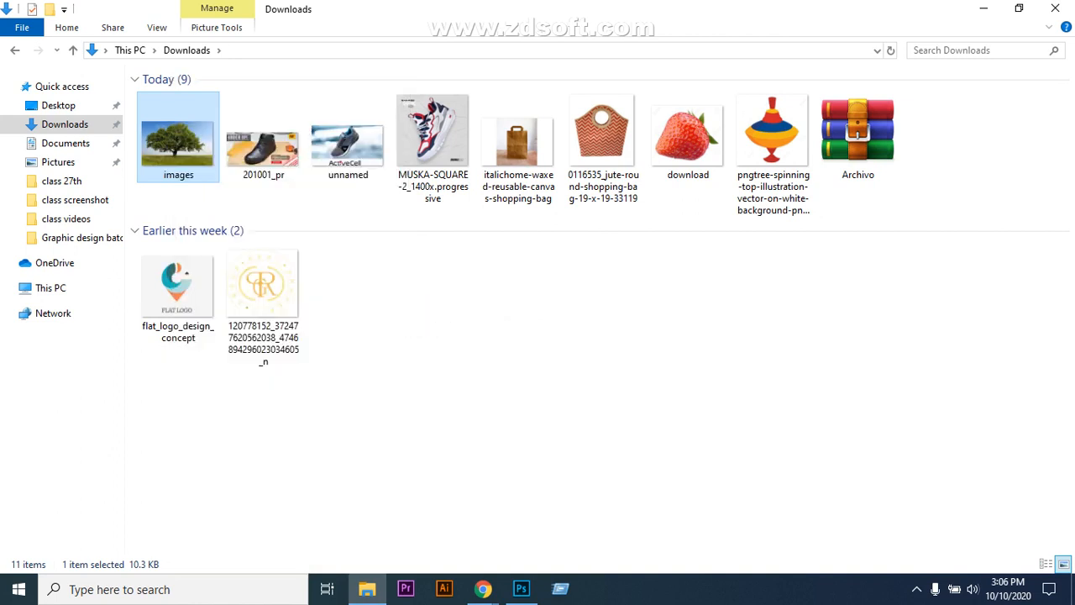
{"action": "left_click", "coordinate": [521, 589]}
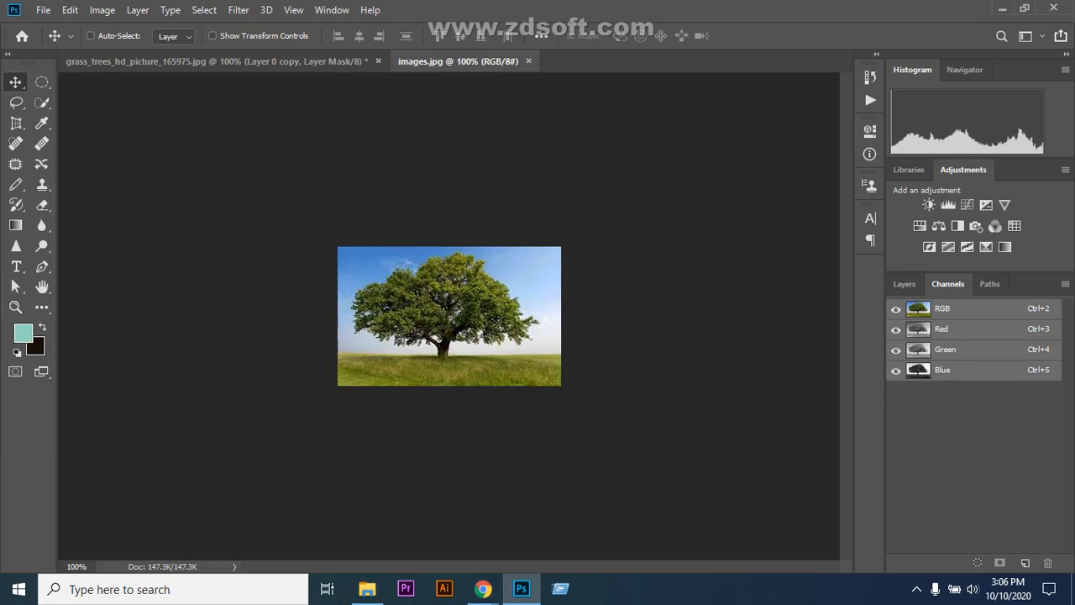
- Close the grass_trees_hd_picture_165975.jpg document without saving its changes
{"action": "left_click", "coordinate": [378, 61]}
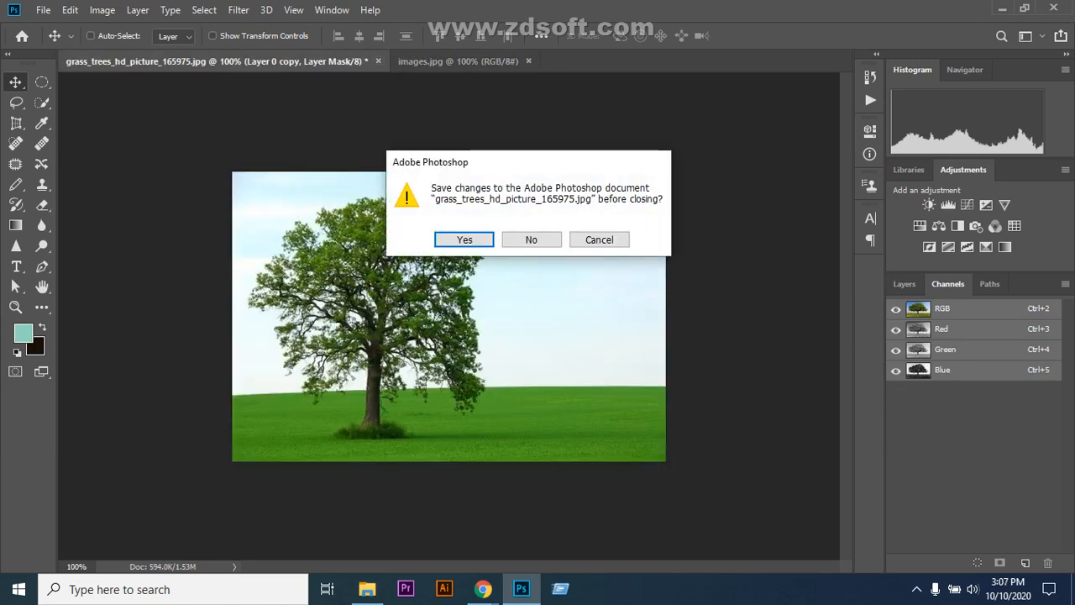
{"action": "left_click", "coordinate": [531, 240]}
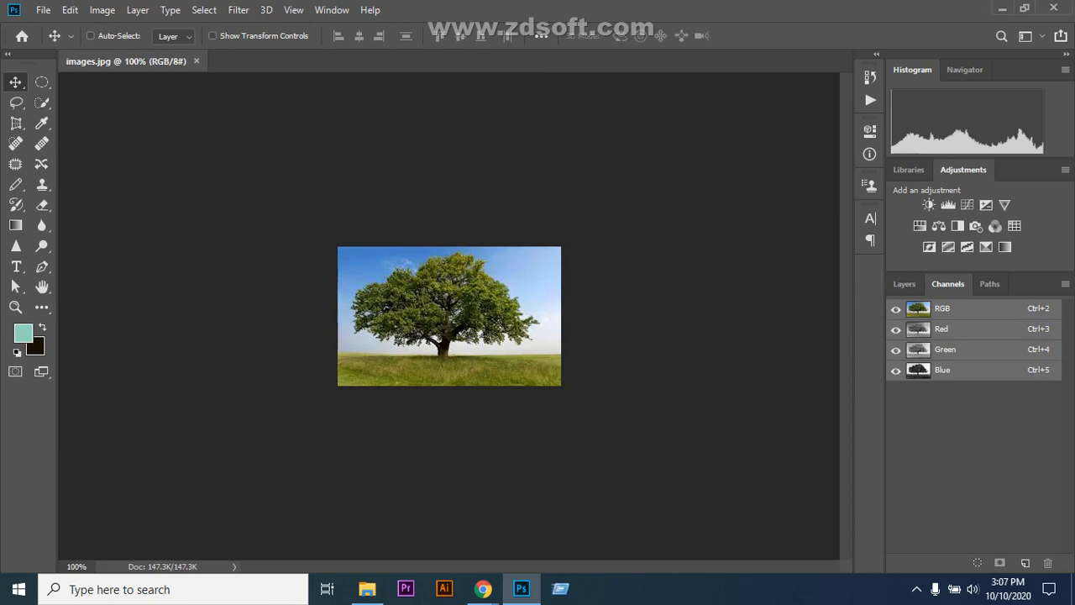
- Unlock the Background layer of images.jpg and scale it with Free Transform to about 105.6% width and 109.6% height
{"action": "key", "text": "ctrl+plus"}
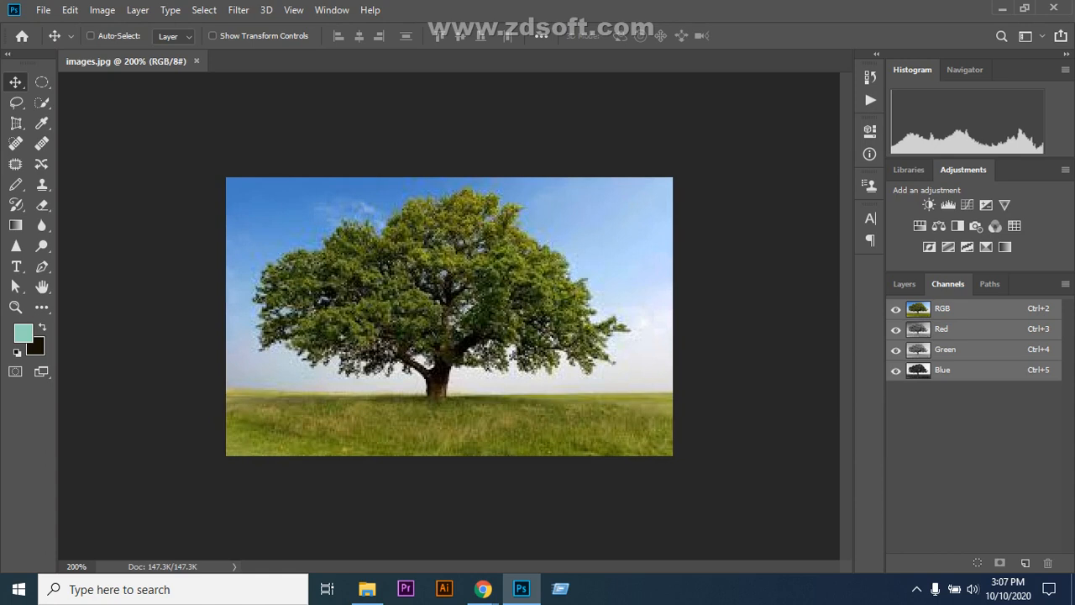
{"action": "left_click", "coordinate": [904, 284]}
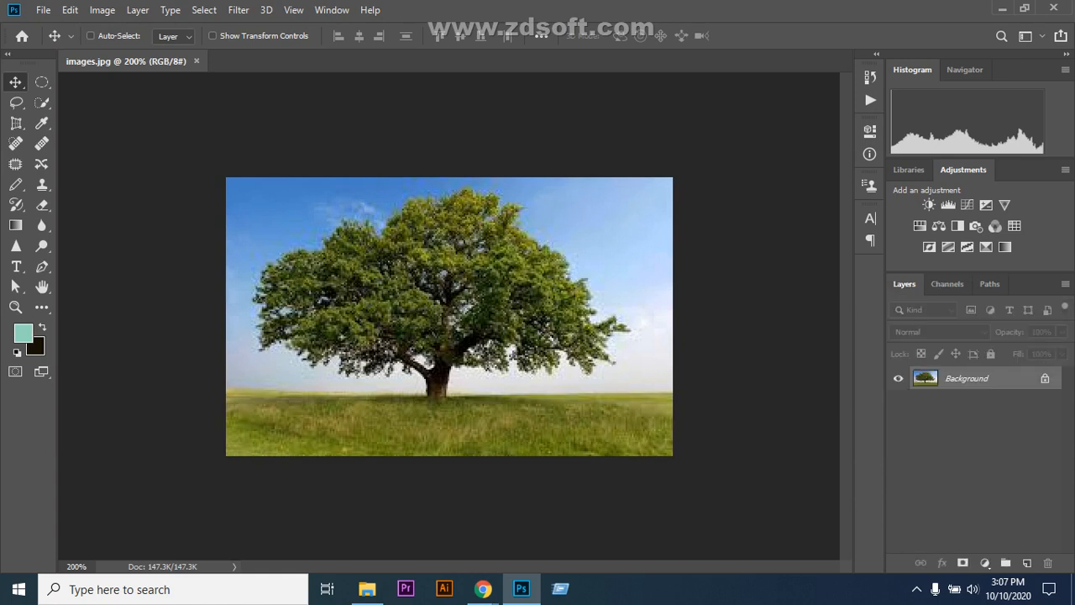
{"action": "left_click", "coordinate": [1045, 379]}
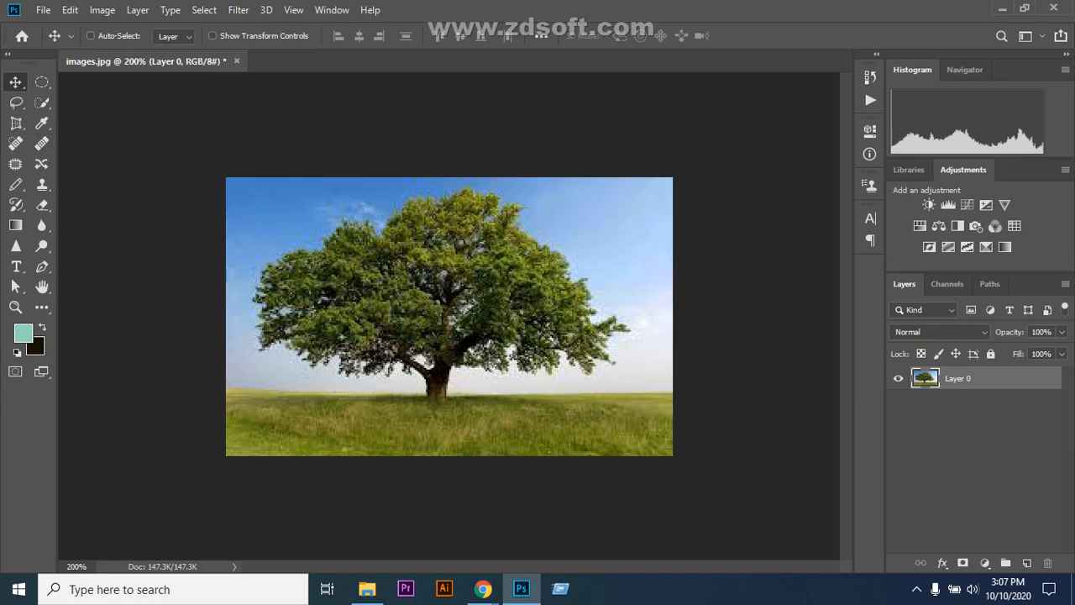
{"action": "key", "text": "ctrl+t"}
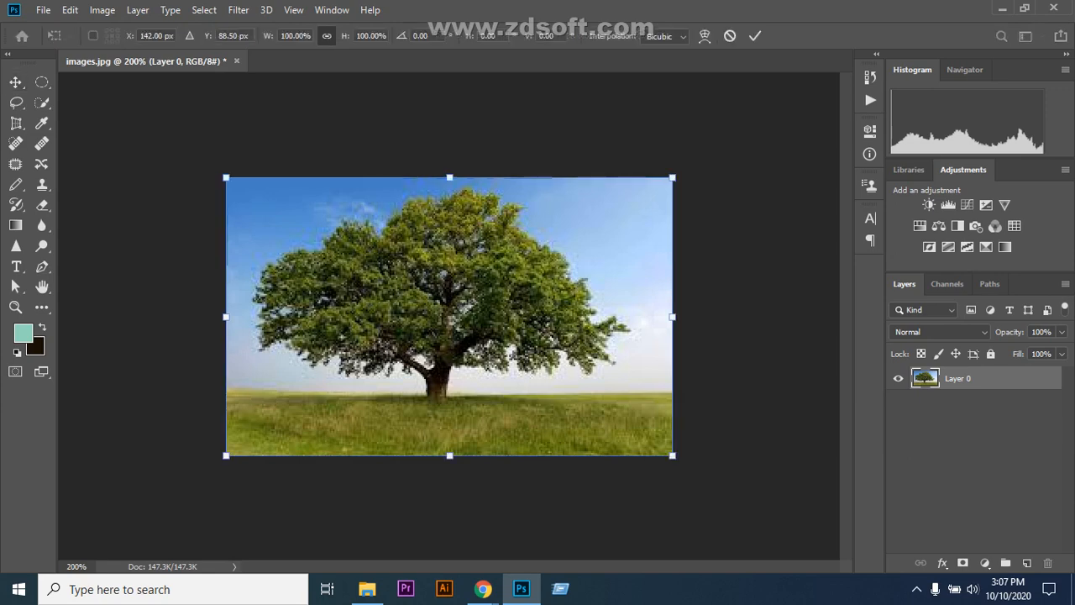
{"action": "left_click_drag", "start_coordinate": [672, 455], "coordinate": [697, 482]}
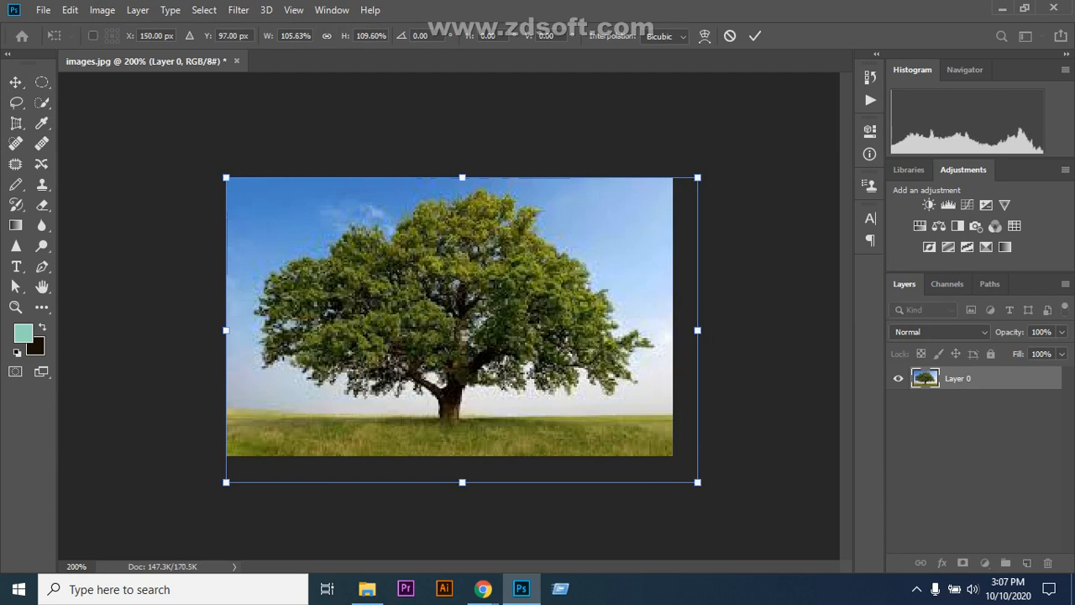
{"action": "key", "text": "Escape"}
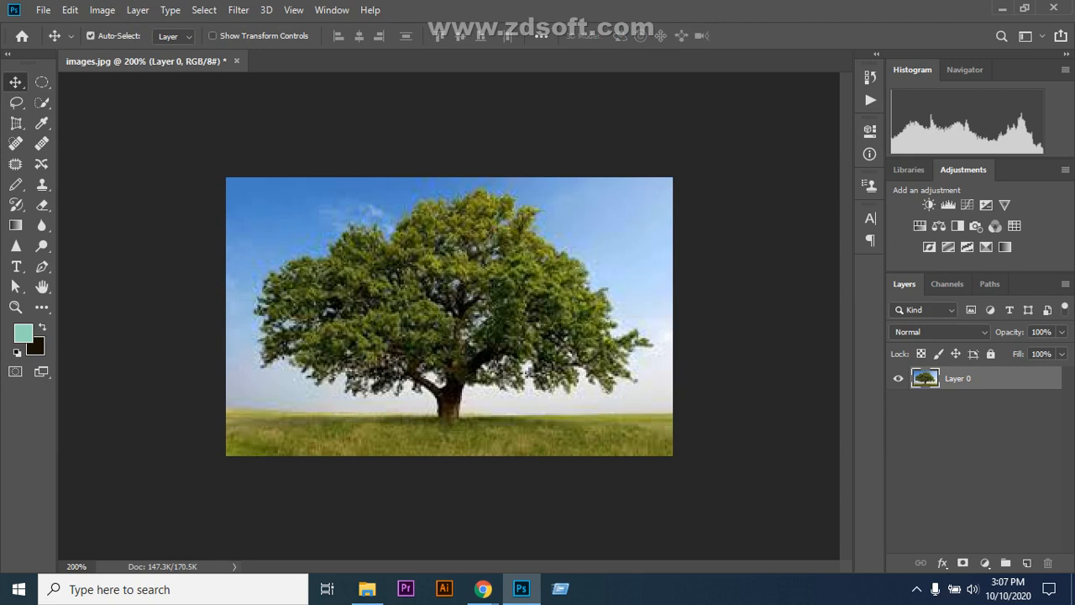
- Duplicate Layer 0, lock the original layer, and make the copy the active layer
{"action": "key", "text": "ctrl+j"}
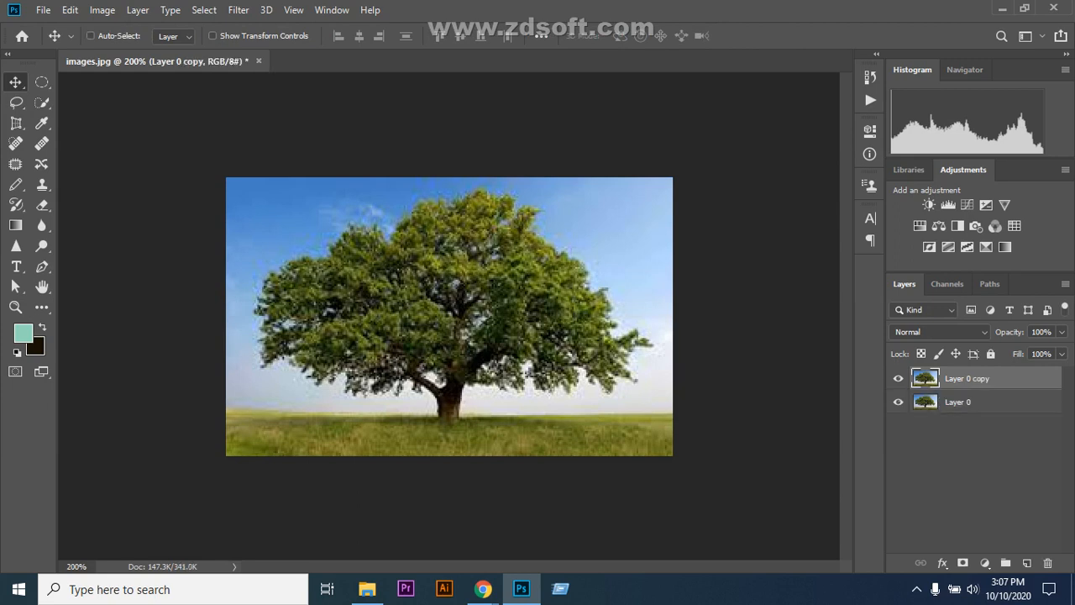
{"action": "left_click", "coordinate": [974, 403]}
{"action": "left_click", "coordinate": [991, 354]}
{"action": "left_click", "coordinate": [974, 379]}
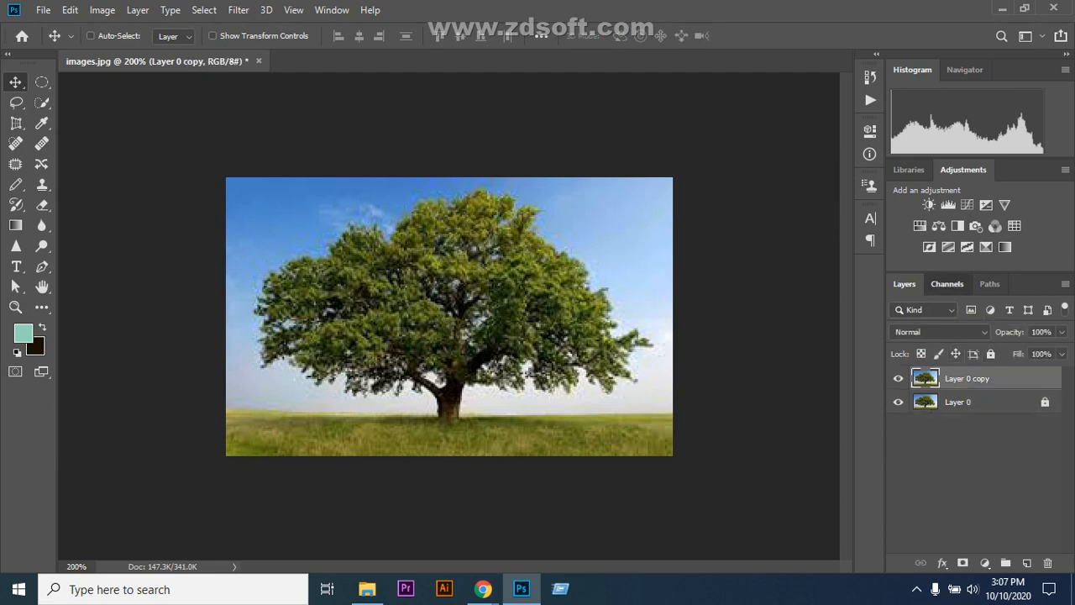
- Isolate the Blue channel and start a Levels adjustment on it with input black at 111 and input white at 170
{"action": "left_click", "coordinate": [948, 284]}
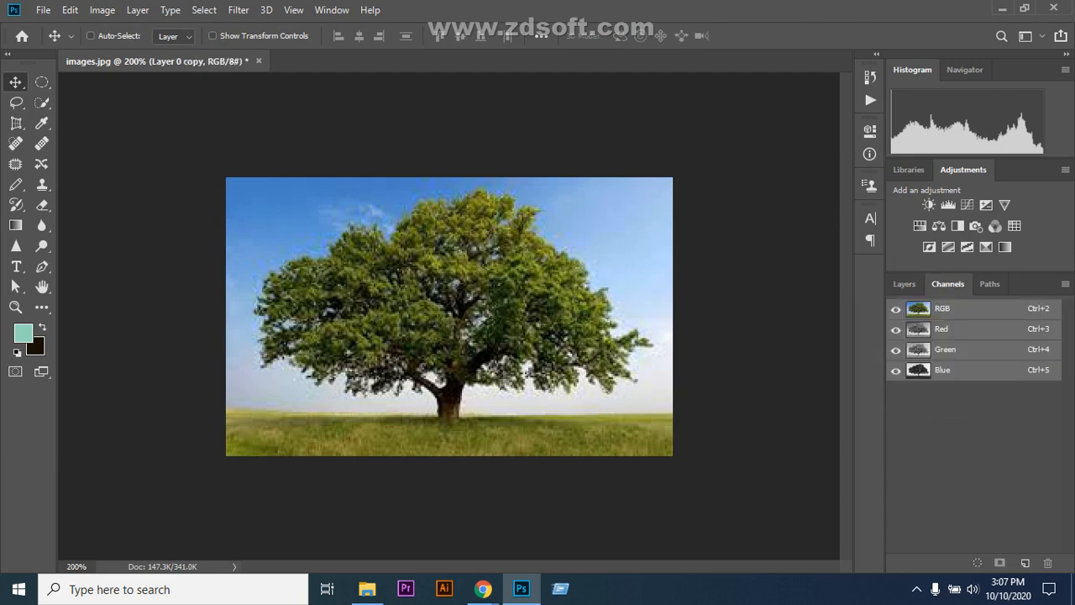
{"action": "key", "text": "ctrl+5"}
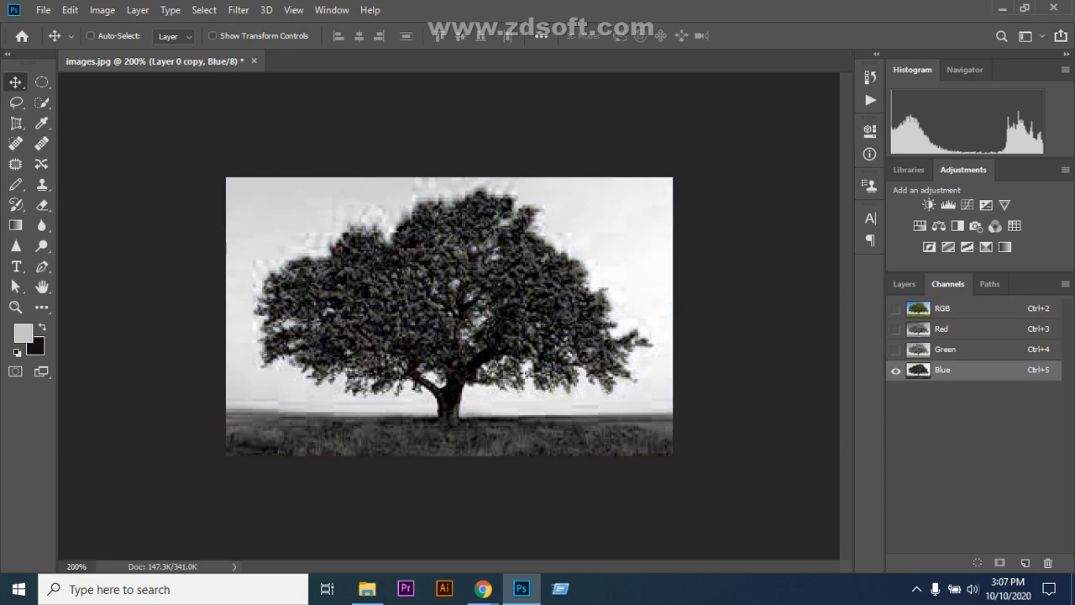
{"action": "left_click", "coordinate": [102, 10]}
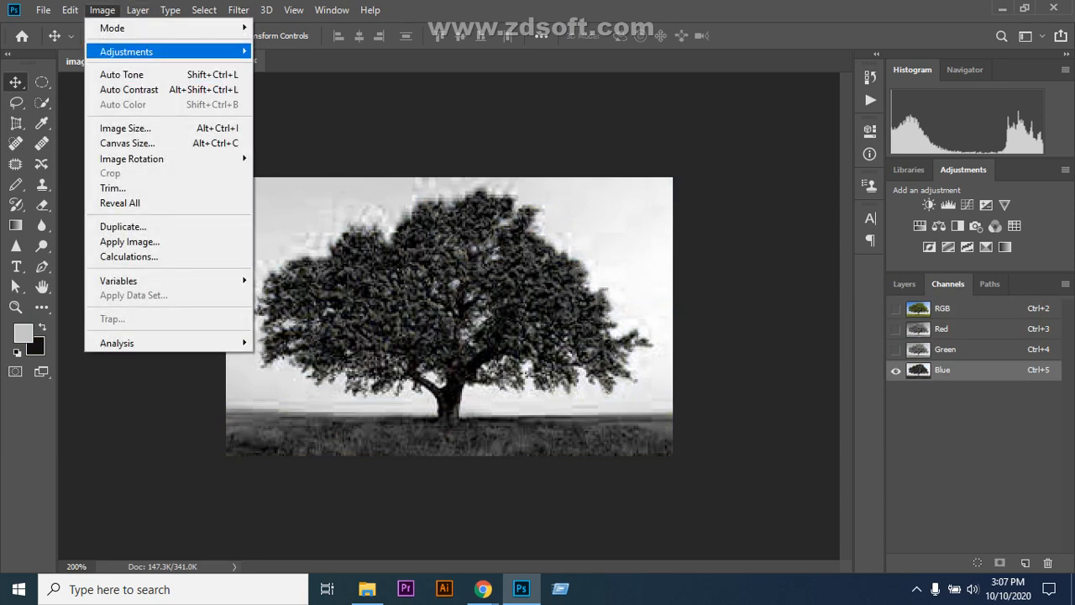
{"action": "mouse_move", "coordinate": [126, 51]}
{"action": "left_click", "coordinate": [280, 66]}
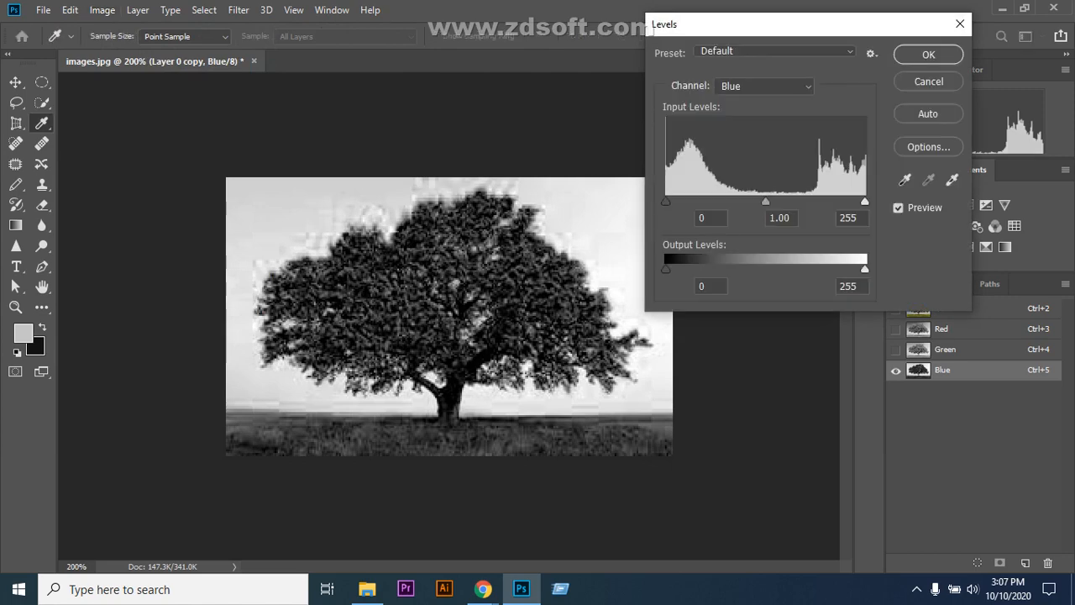
{"action": "left_click_drag", "start_coordinate": [665, 202], "coordinate": [752, 201]}
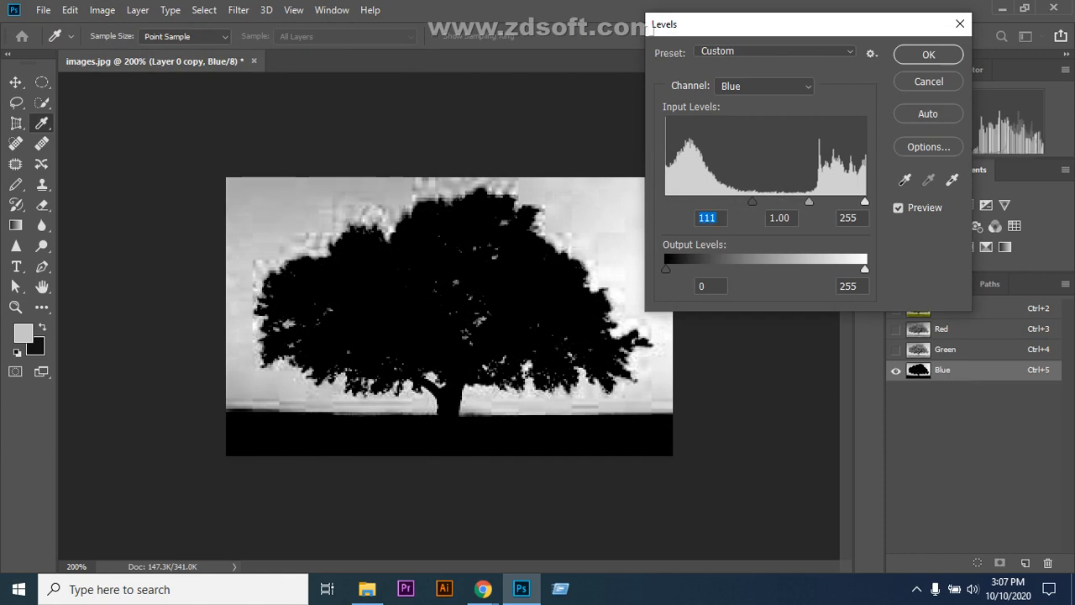
{"action": "left_click_drag", "start_coordinate": [865, 202], "coordinate": [798, 202]}
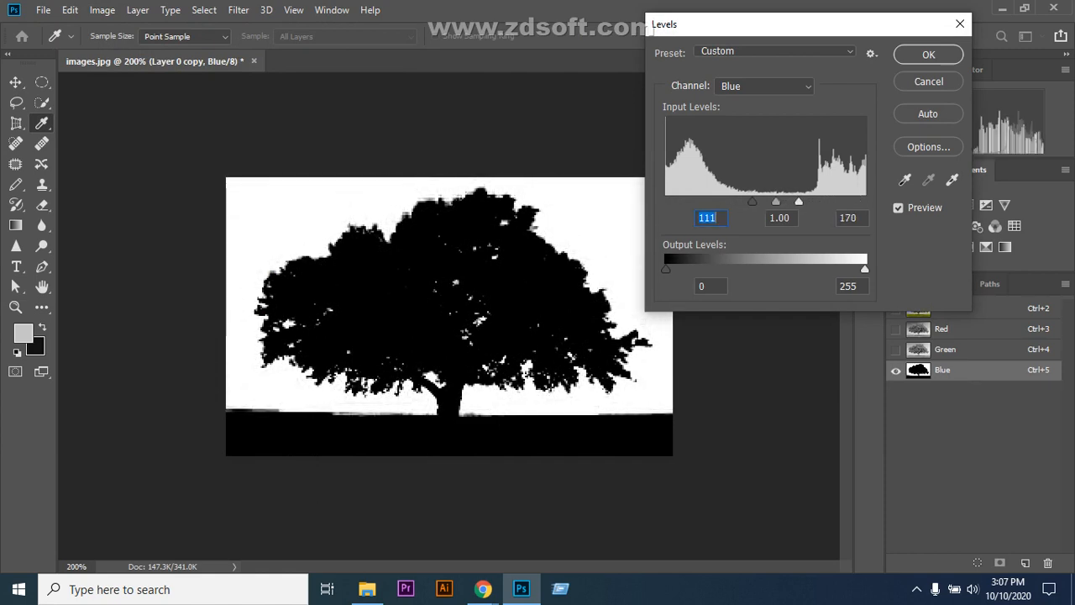
- Refine the Blue channel's Levels to input black 117 and input white 198, and apply the adjustment
{"action": "key", "text": "Tab"}
{"action": "key", "text": "Tab"}
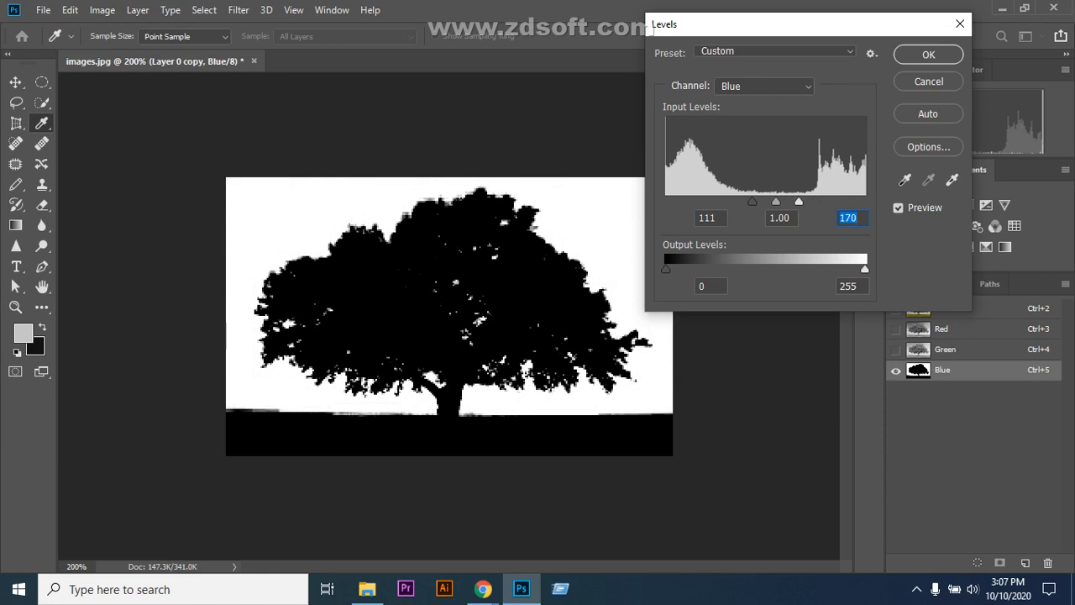
{"action": "key", "text": "Up"}
{"action": "key", "text": "Up"}
{"action": "key", "text": "Up"}
{"action": "key", "text": "Up"}
{"action": "key", "text": "Up"}
{"action": "key", "text": "Up"}
{"action": "key", "text": "Up"}
{"action": "left_click_drag", "start_coordinate": [778, 201], "coordinate": [820, 202]}
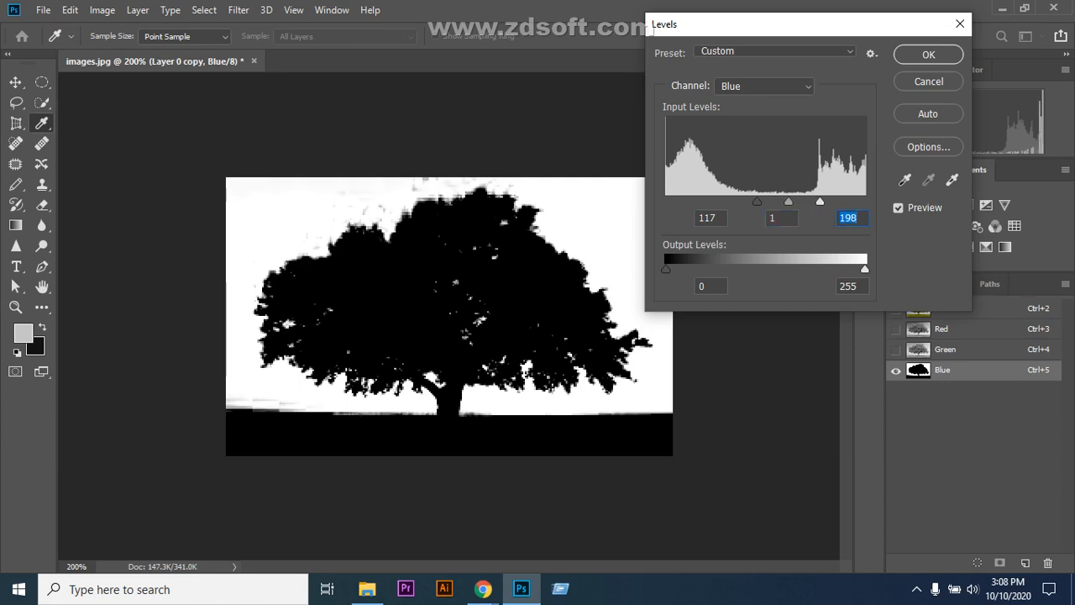
{"action": "key", "text": "Return"}
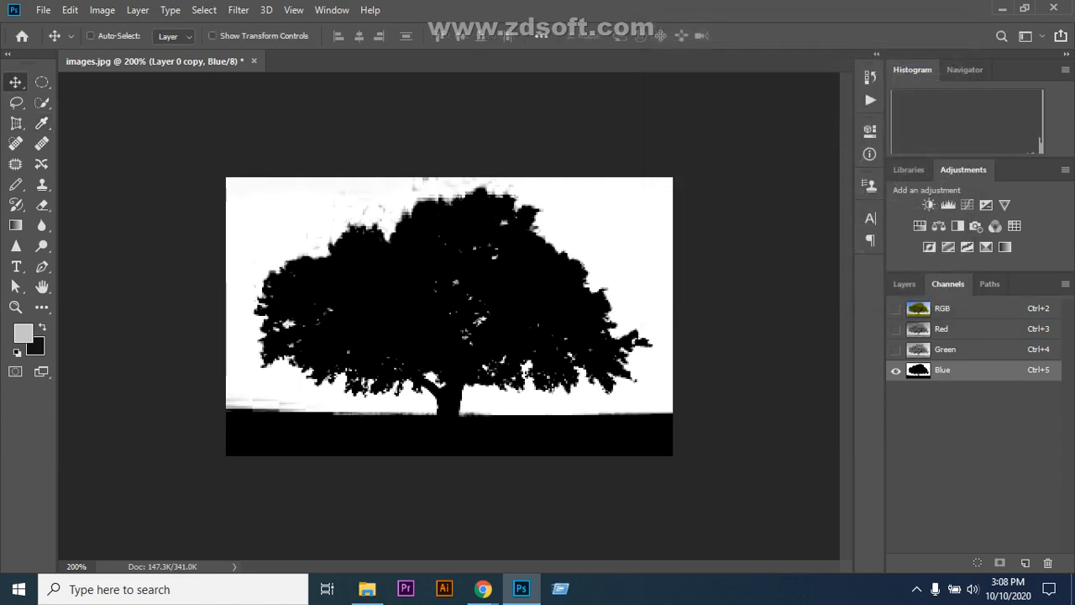
- Duplicate the Blue channel as "Blue copy" and load the duplicate as a selection
{"action": "right_click", "coordinate": [948, 373]}
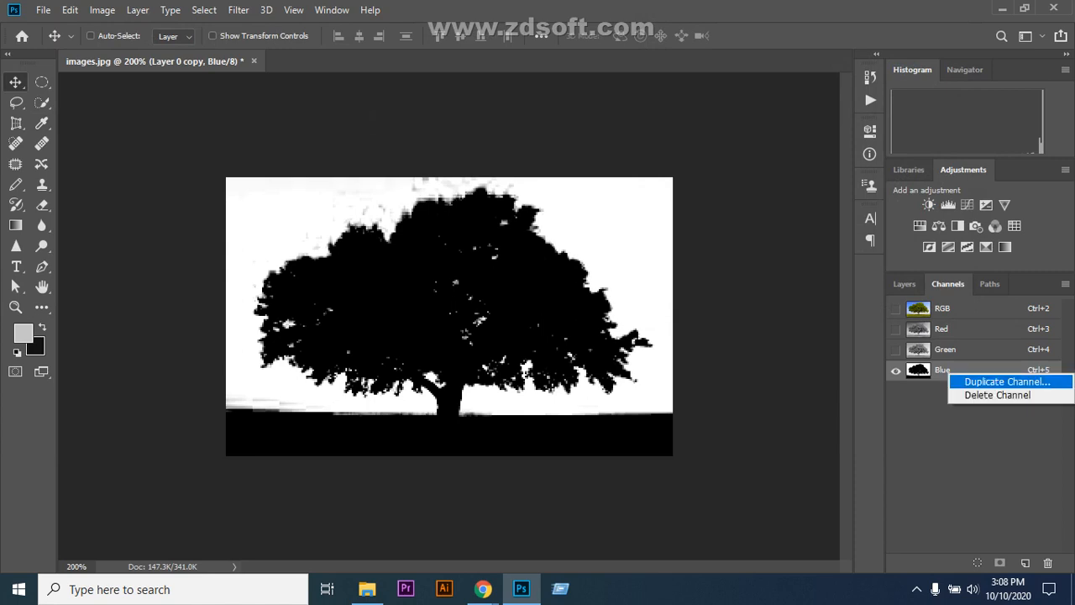
{"action": "left_click", "coordinate": [1007, 381]}
{"action": "key", "text": "Return"}
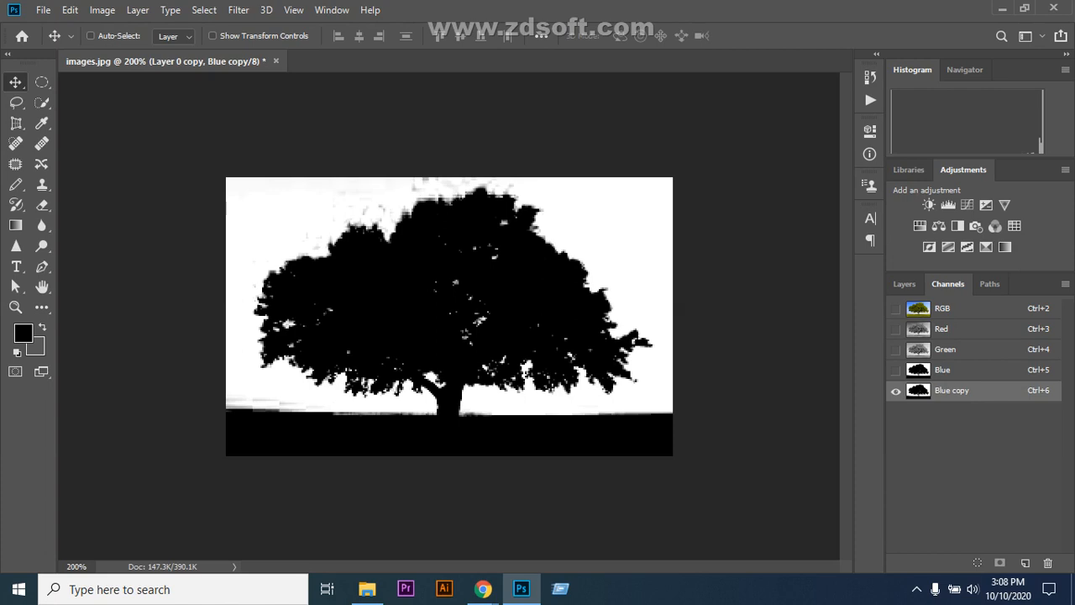
{"action": "key", "text": "ctrl"}
{"action": "left_click", "coordinate": [918, 390], "text": "ctrl"}
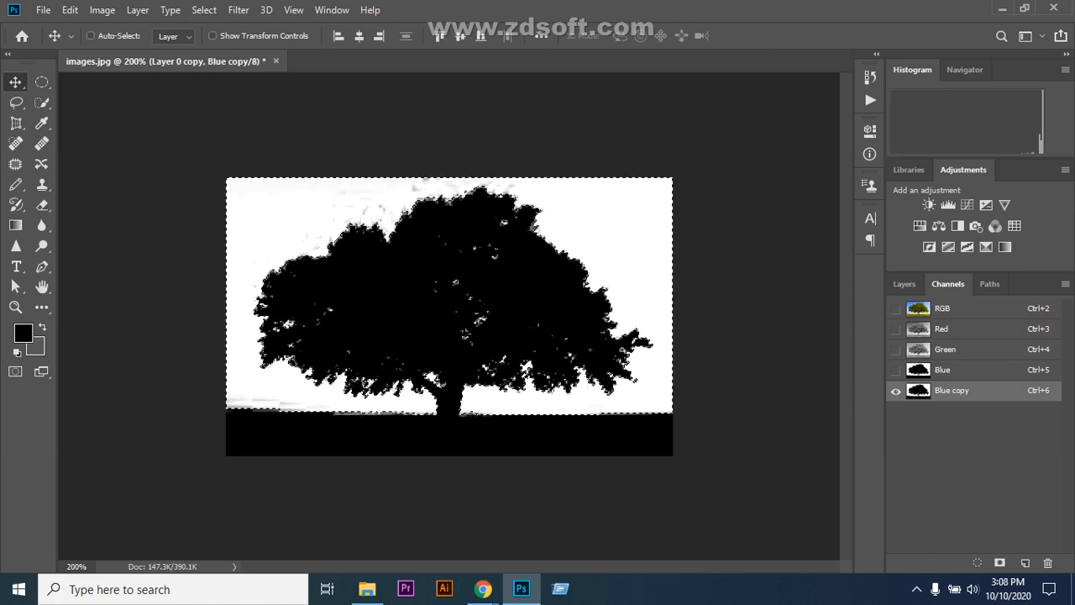
- Mask Layer 0 copy from the sky selection in the RGB view, invert the mask, and hide Layer 0
{"action": "left_click", "coordinate": [904, 284]}
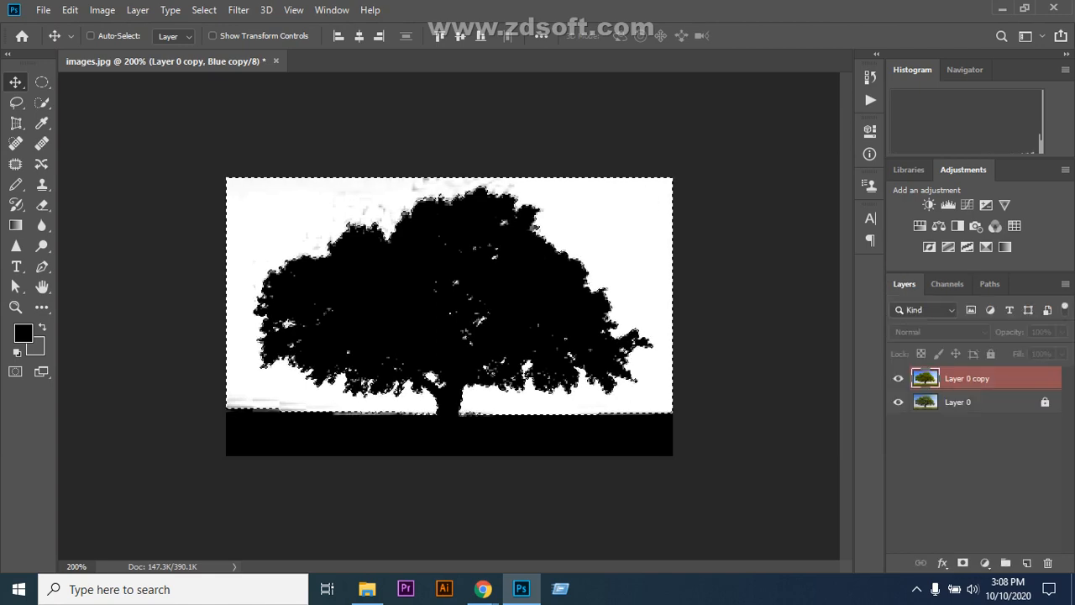
{"action": "key", "text": "ctrl+2"}
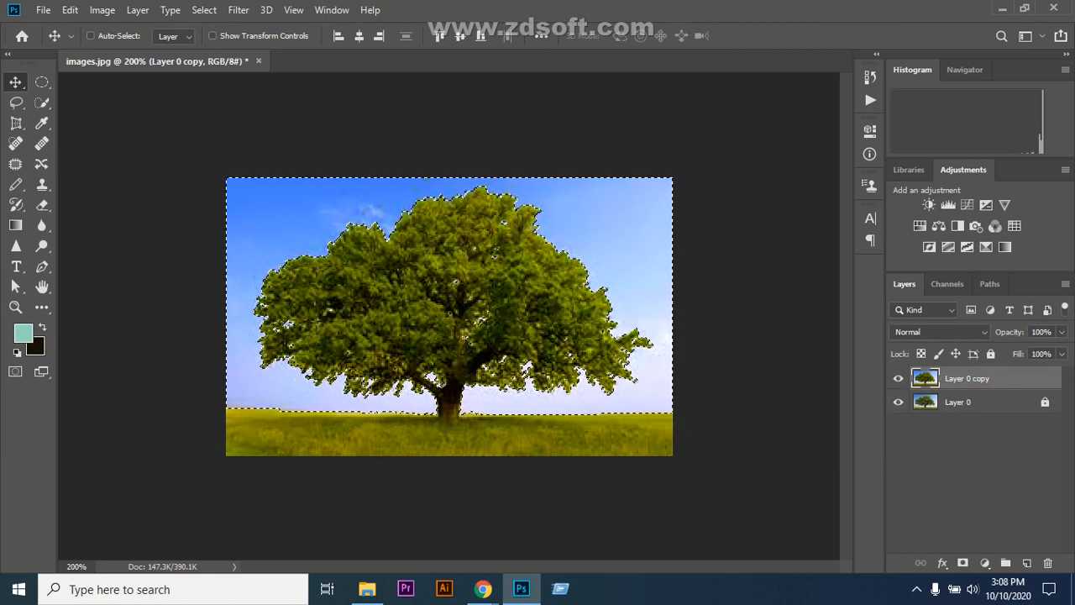
{"action": "left_click", "coordinate": [963, 563]}
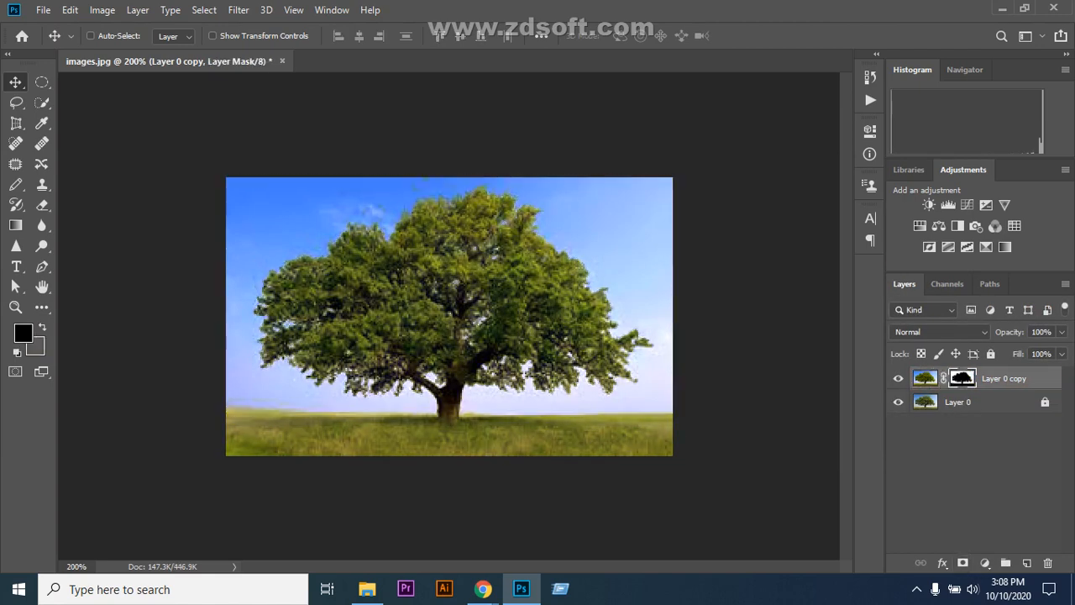
{"action": "key", "text": "ctrl+i"}
{"action": "left_click", "coordinate": [898, 401]}
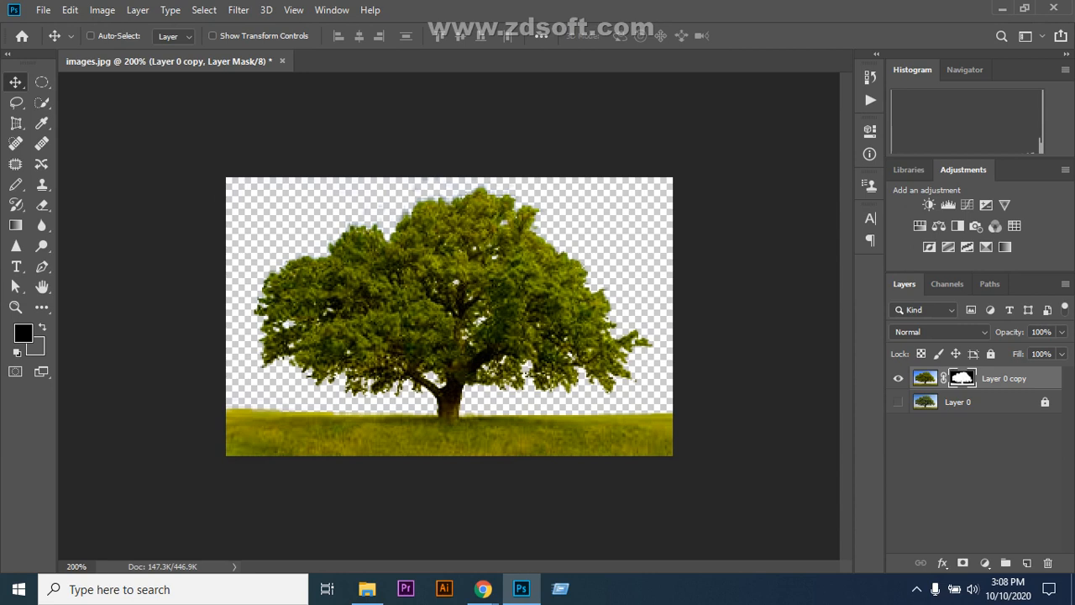
- Set up the Dodge tool with a harder brush and 99% exposure, and display the Blue copy channel on its own
{"action": "left_click", "coordinate": [926, 379]}
{"action": "left_click", "coordinate": [962, 379]}
{"action": "left_click", "coordinate": [41, 225]}
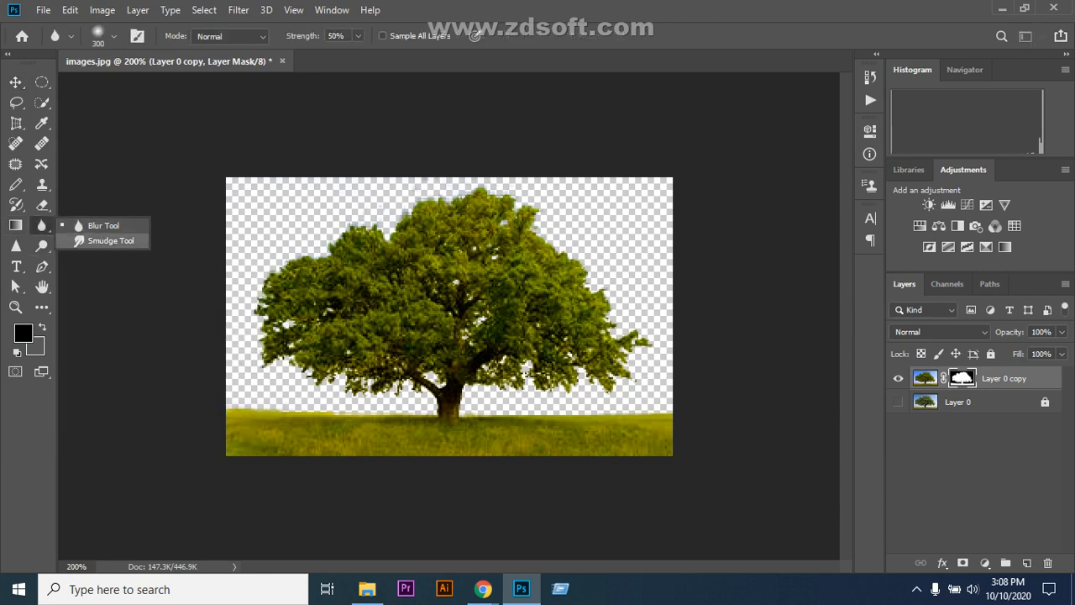
{"action": "left_click", "coordinate": [41, 245]}
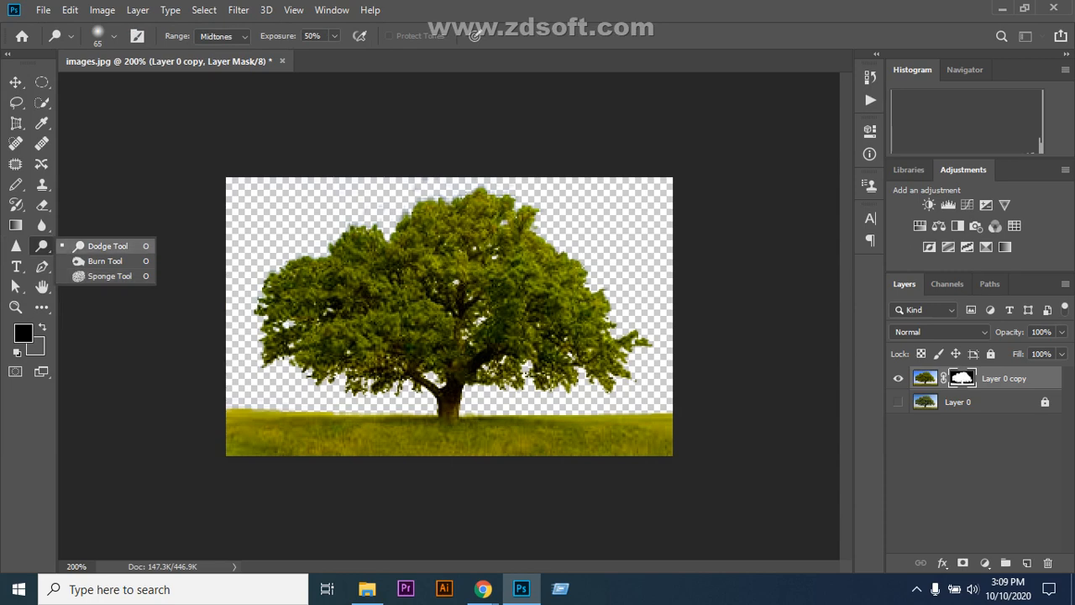
{"action": "left_click", "coordinate": [108, 246]}
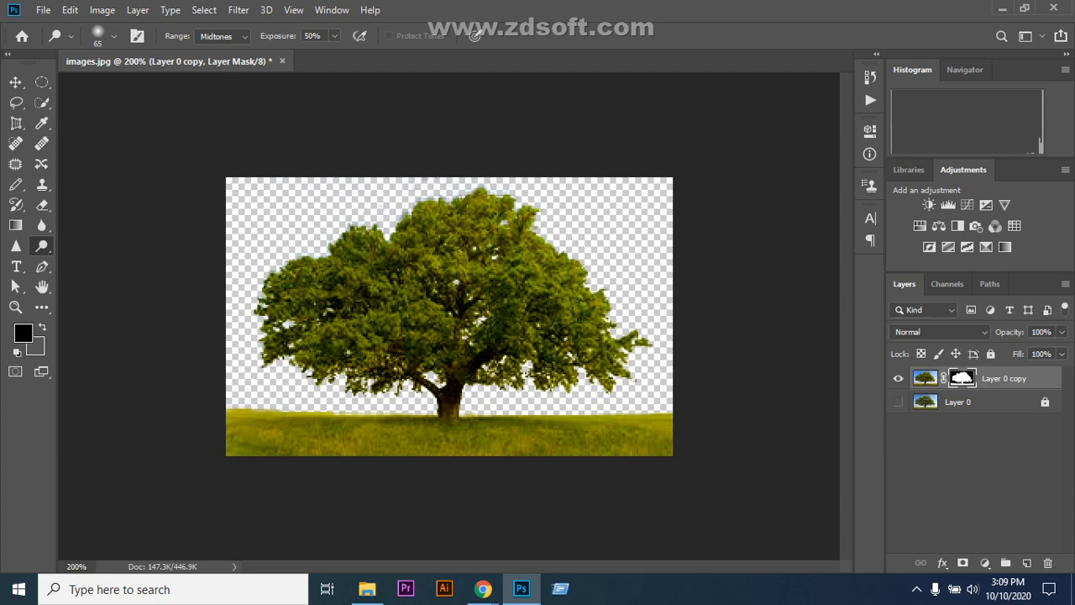
{"action": "left_click", "coordinate": [113, 36]}
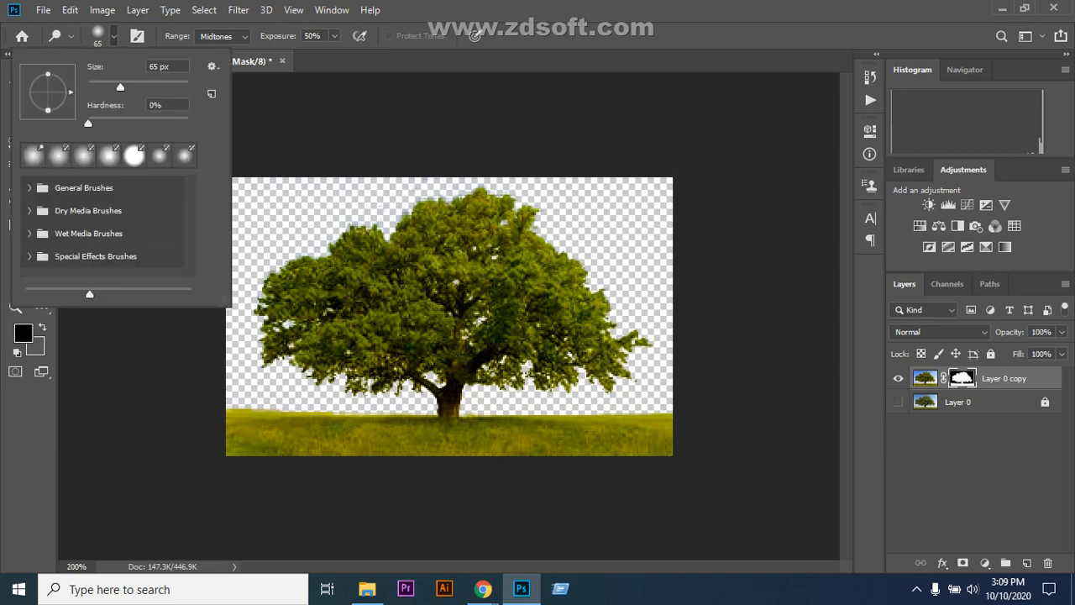
{"action": "left_click_drag", "start_coordinate": [88, 123], "coordinate": [120, 124]}
{"action": "key", "text": "Return"}
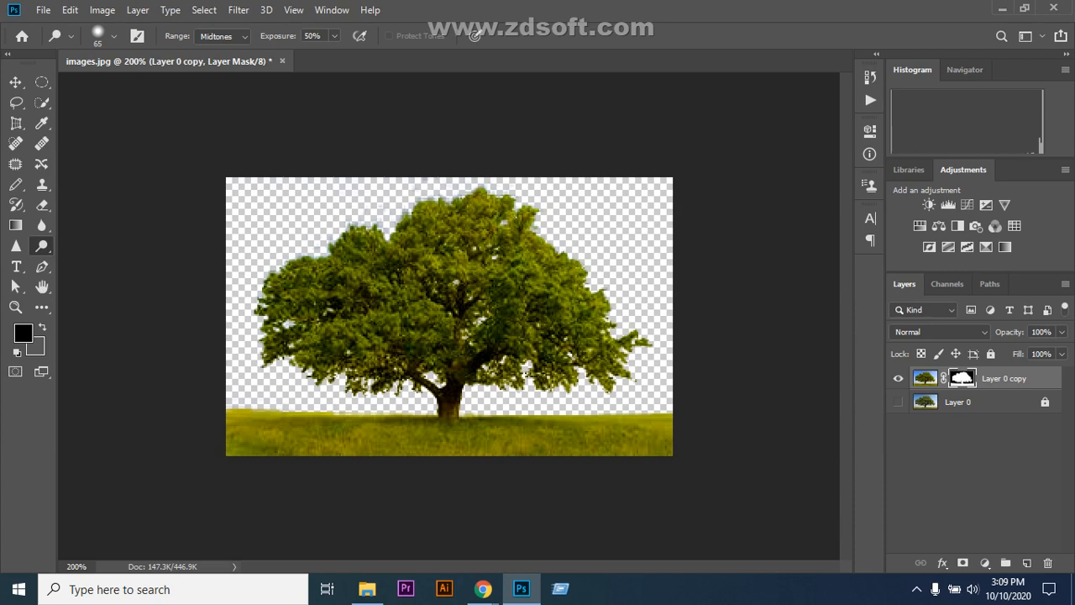
{"action": "left_click", "coordinate": [947, 283]}
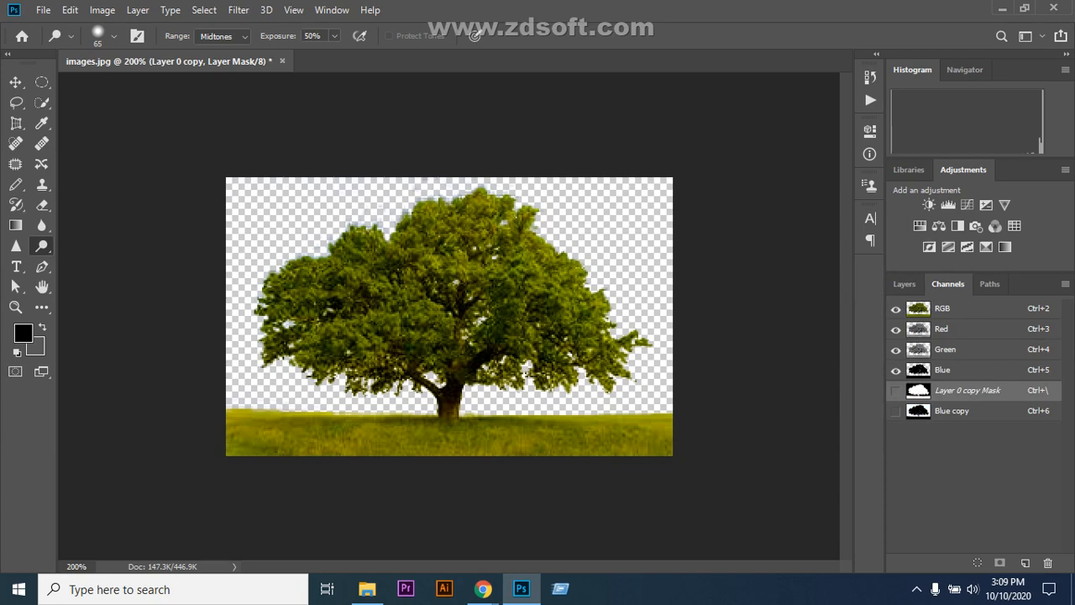
{"action": "left_click", "coordinate": [952, 411]}
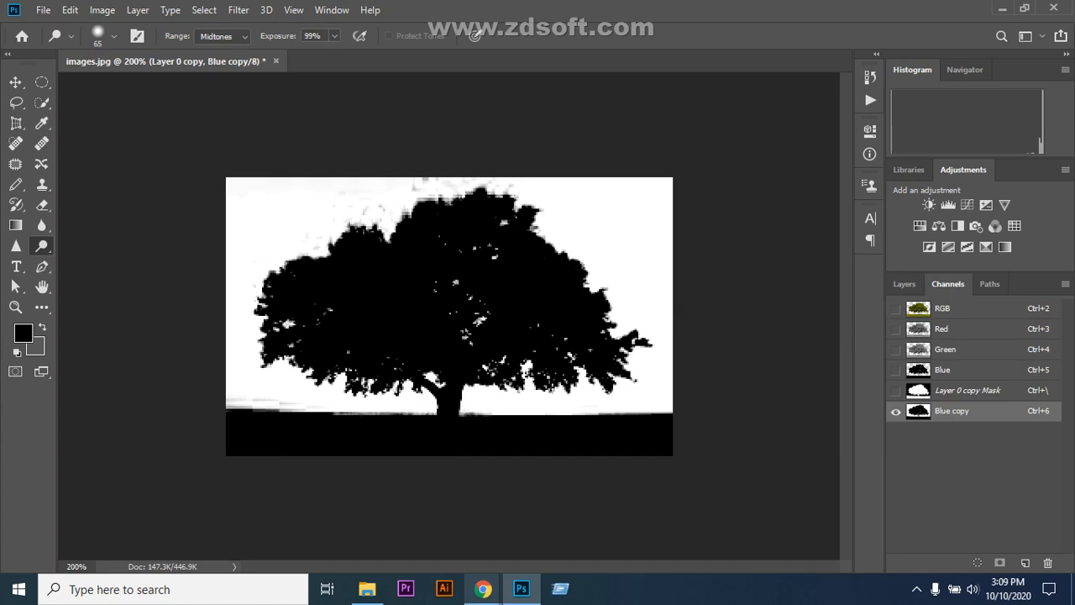
- Switch to the Google Meet call in Chrome, check the screen recorder, and return to Photoshop
{"action": "left_click", "coordinate": [395, 521]}
{"action": "left_click", "coordinate": [92, 12]}
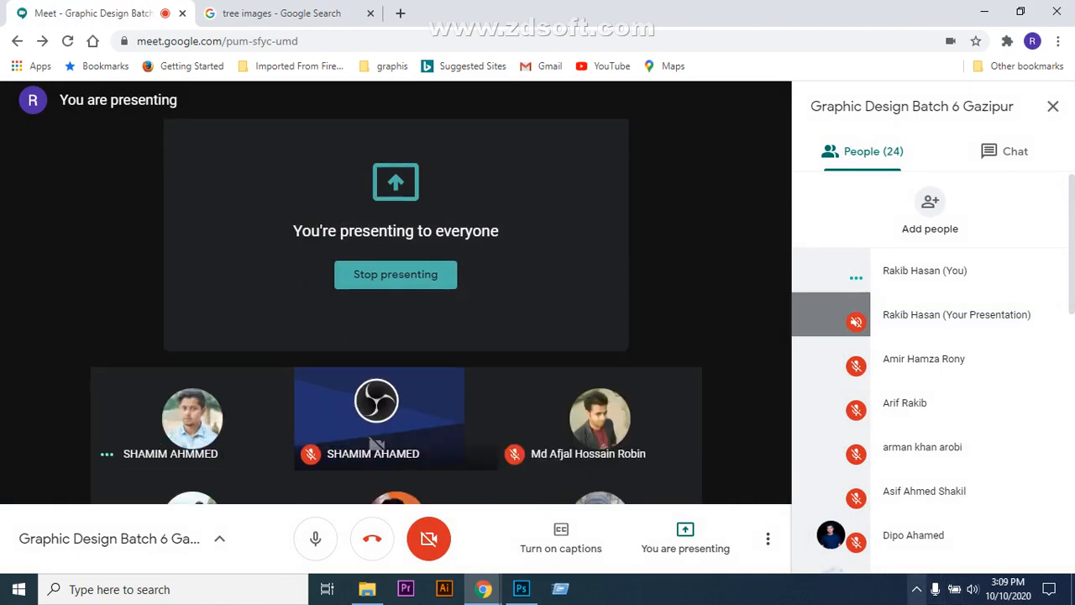
{"action": "left_click", "coordinate": [917, 588]}
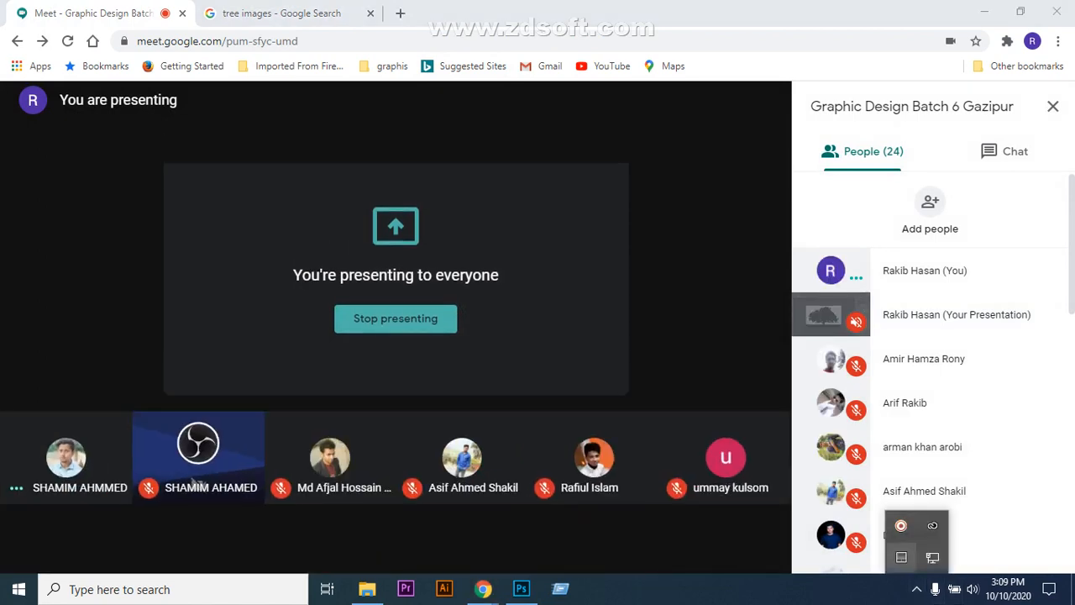
{"action": "left_click", "coordinate": [901, 526]}
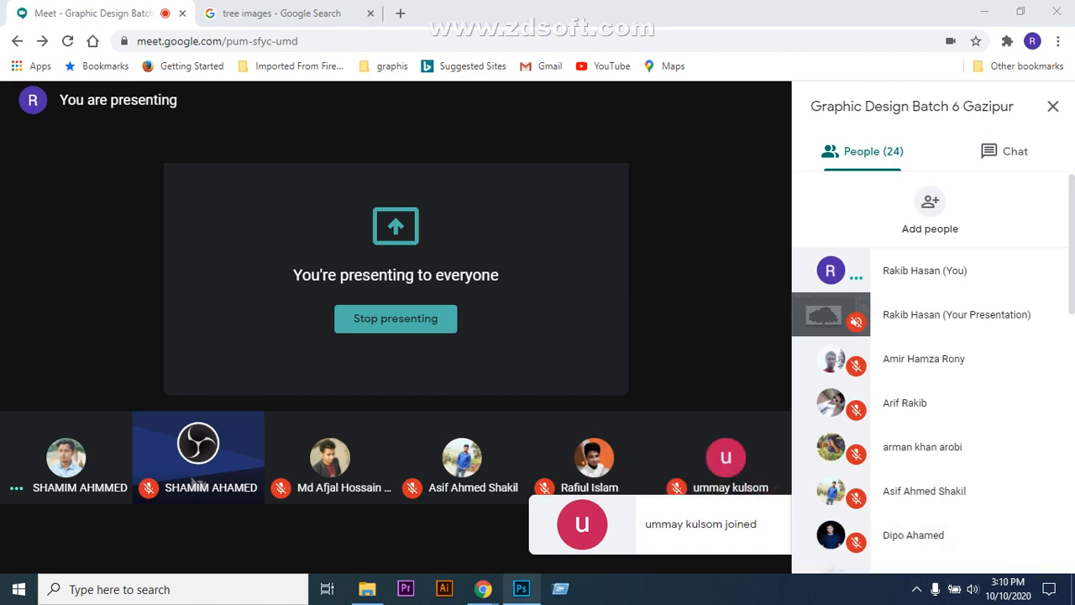
{"action": "left_click", "coordinate": [521, 588]}
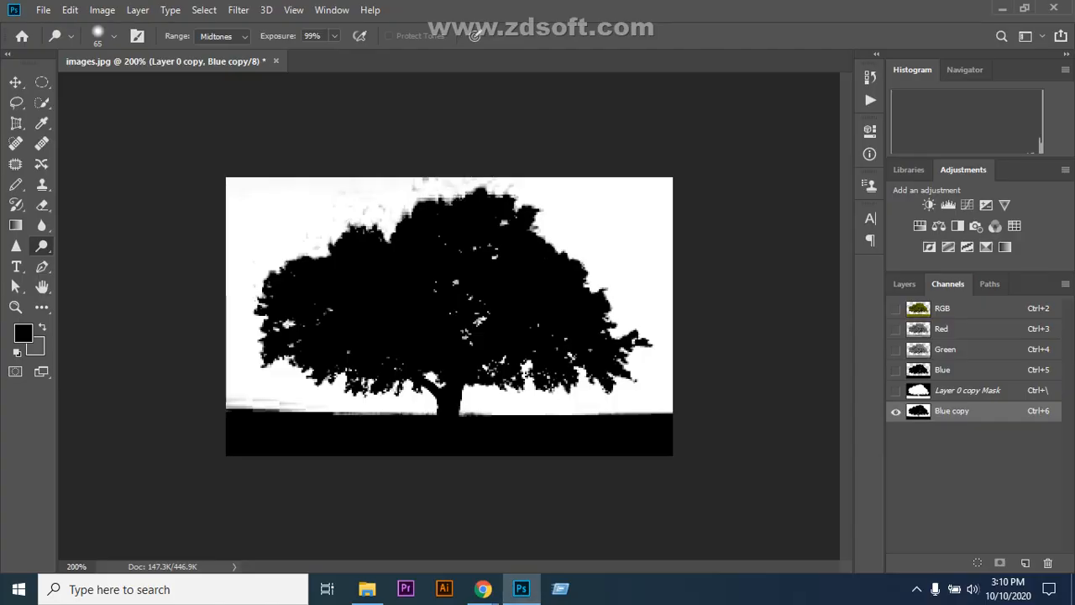
- Reduce the Dodge brush to 40 px on the Blue copy channel, and reselect Layer 0 copy's mask
{"action": "key", "text": "bracketright"}
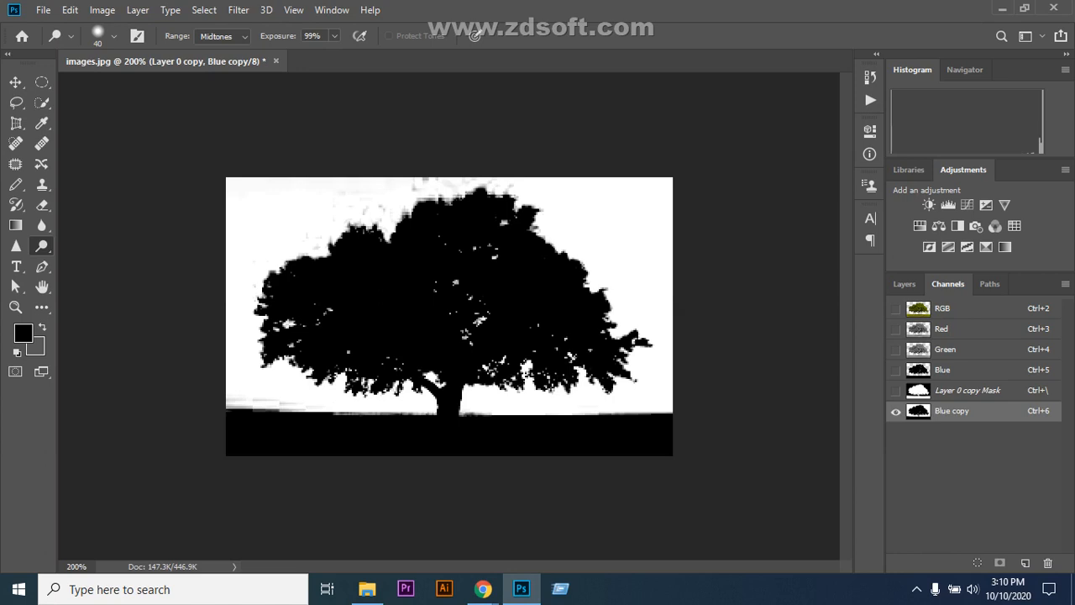
{"action": "left_click", "coordinate": [904, 284]}
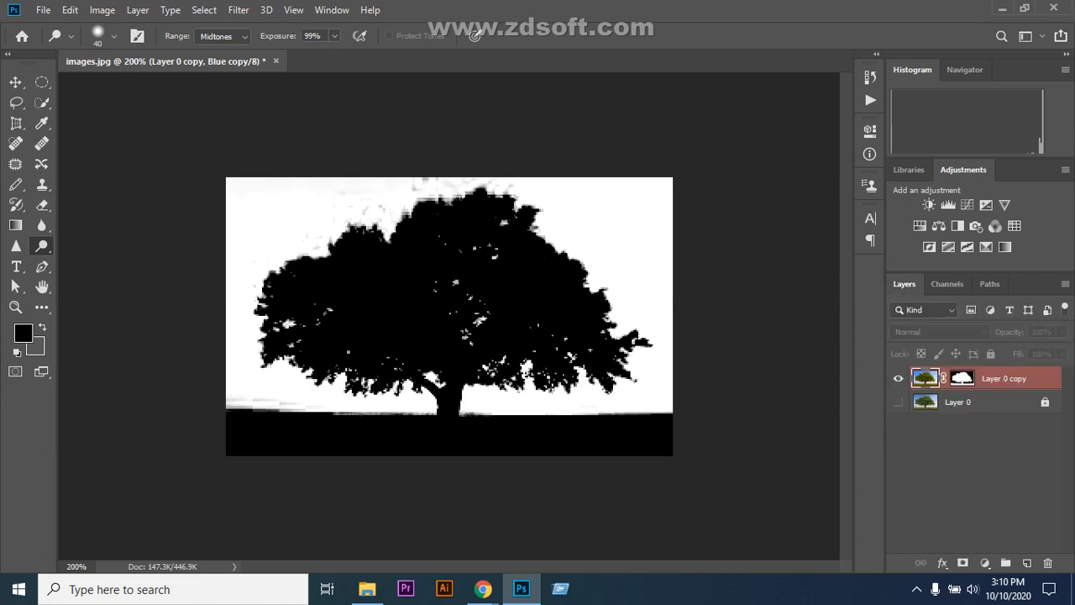
{"action": "left_click", "coordinate": [962, 378]}
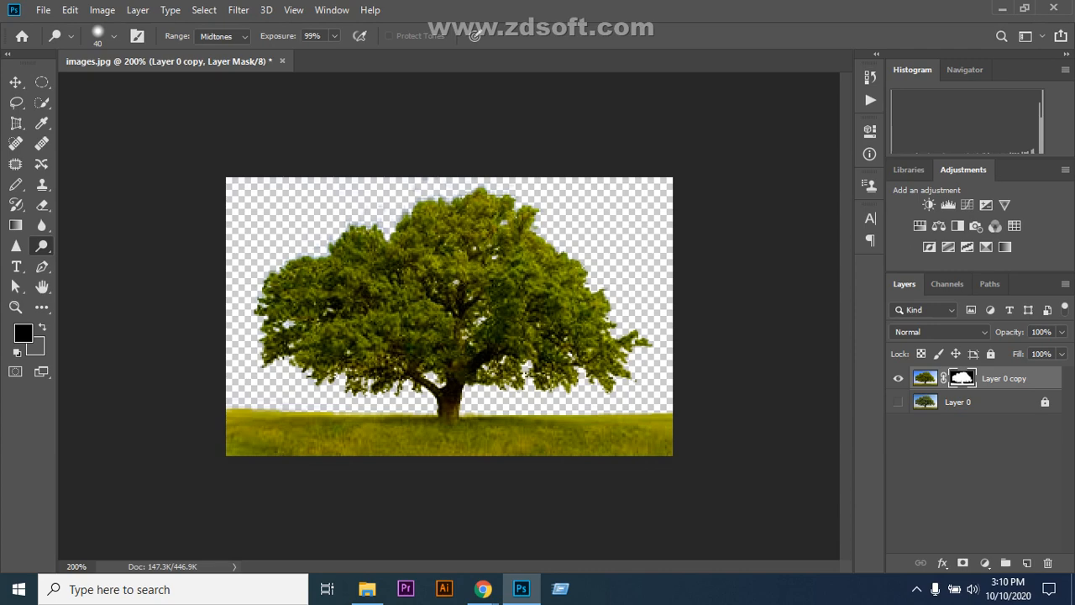
- Add a layer beneath Layer 0 copy, fill it with the mint foreground color, and refill it with the near-black background color
{"action": "left_click", "coordinate": [1026, 563]}
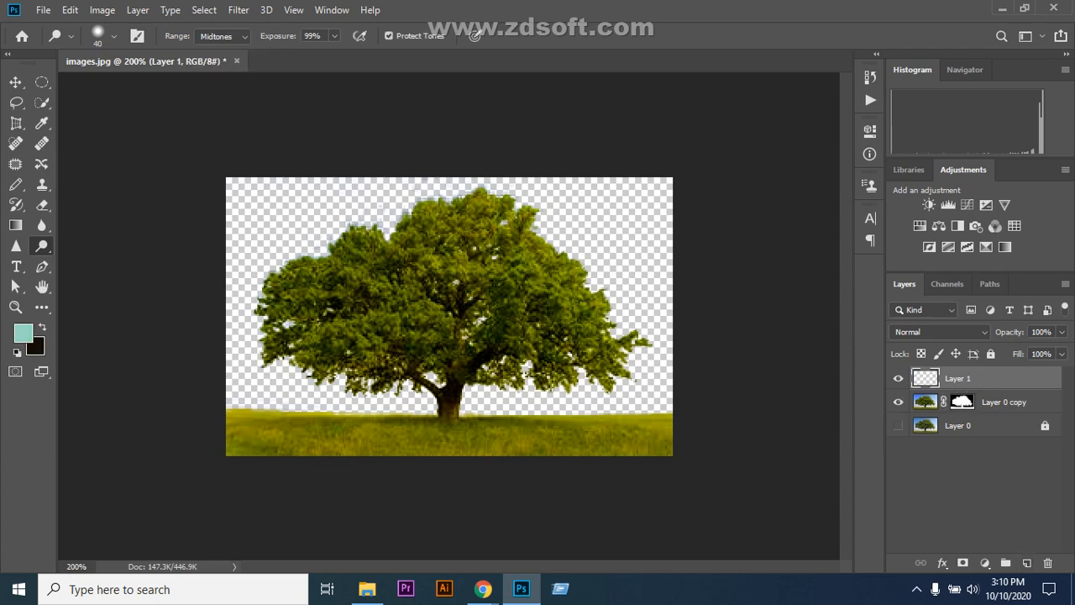
{"action": "left_click", "coordinate": [15, 81]}
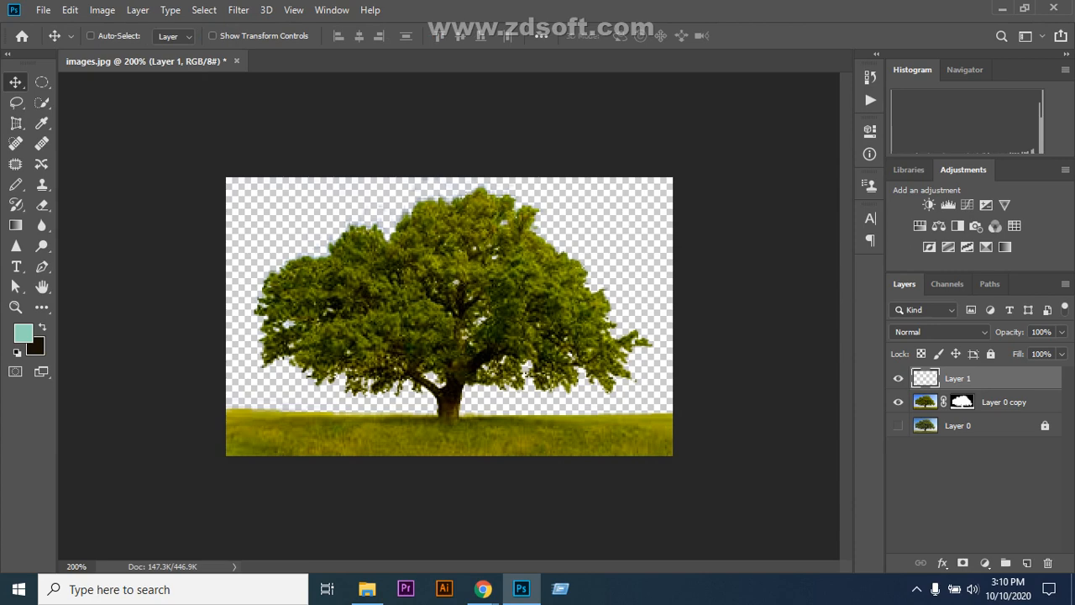
{"action": "key", "text": "alt+BackSpace"}
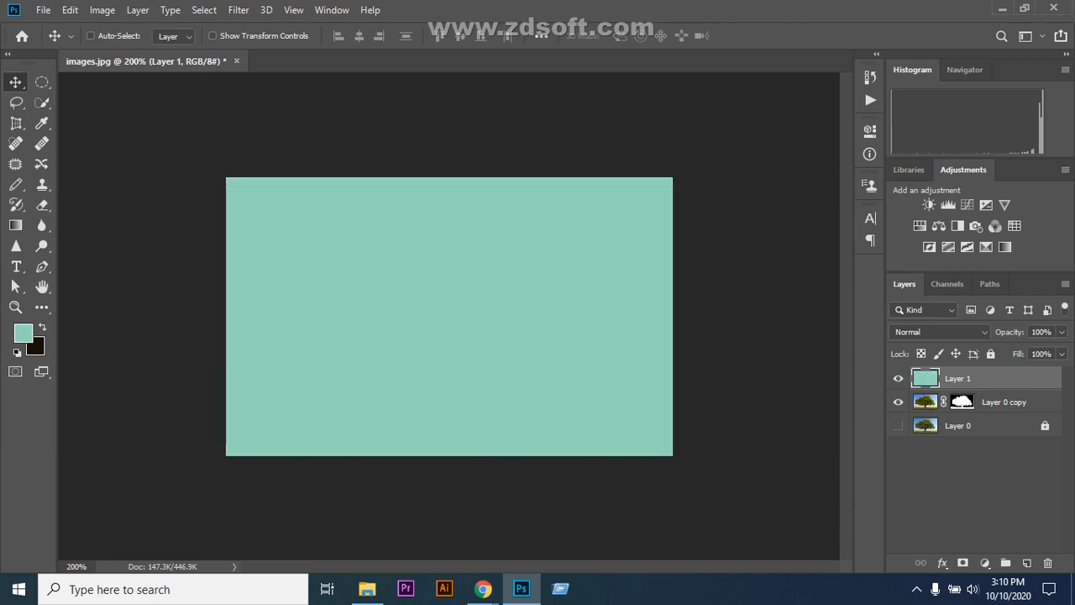
{"action": "left_click_drag", "start_coordinate": [966, 378], "coordinate": [966, 411]}
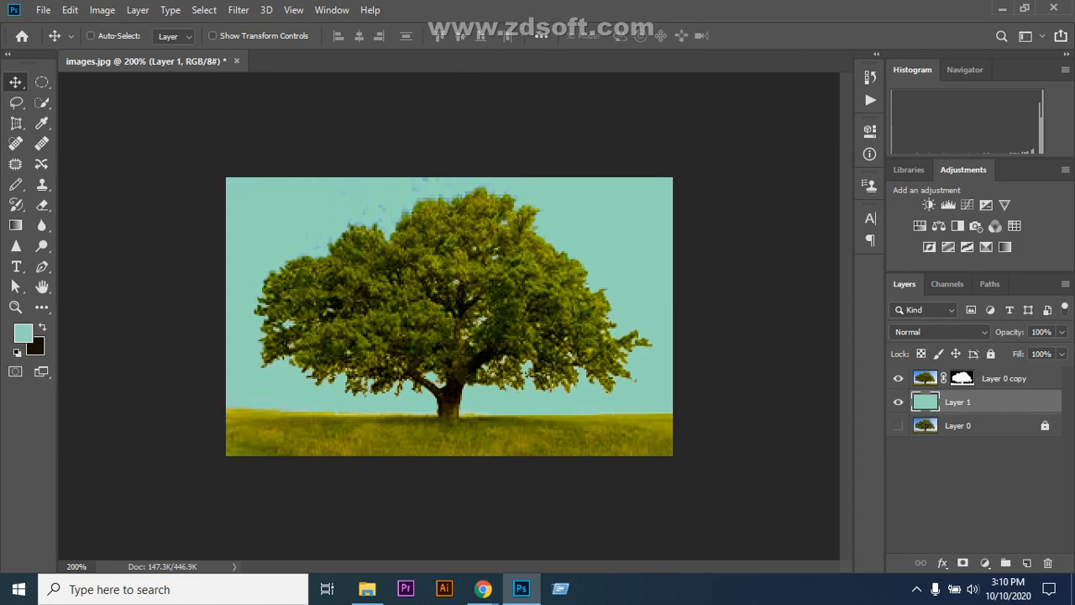
{"action": "key", "text": "ctrl+BackSpace"}
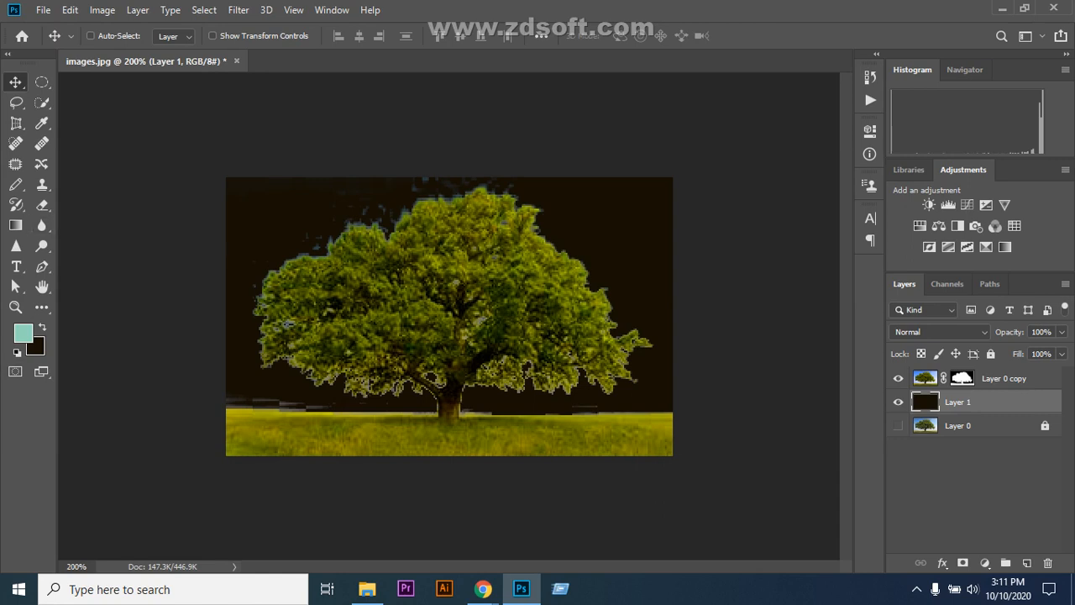
- Try dodging the upper crown edge on Layer 0 copy's image and on its layer mask
{"action": "left_click", "coordinate": [926, 379]}
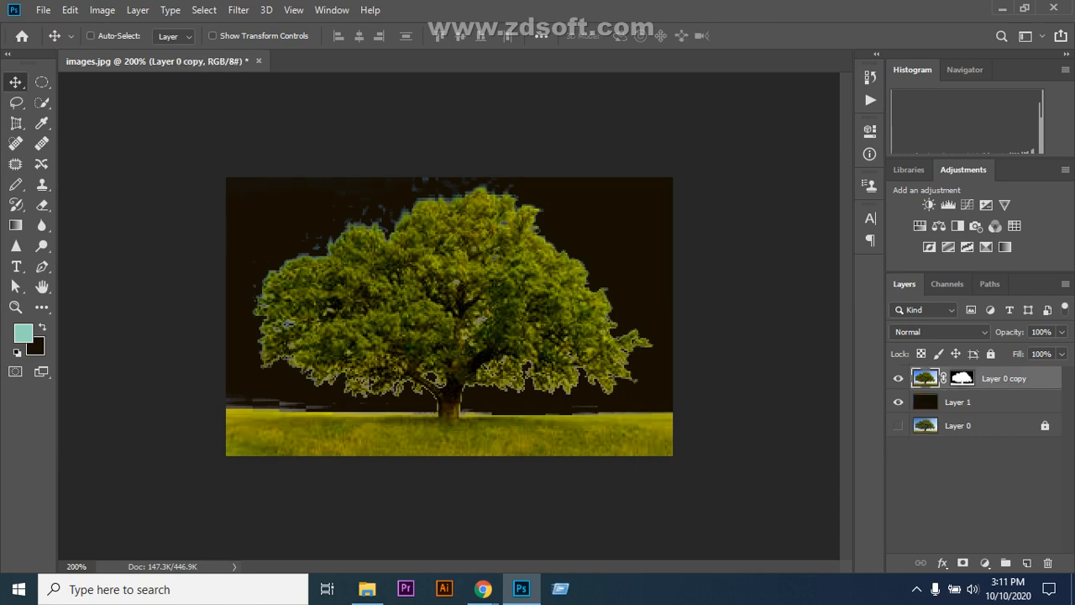
{"action": "left_click", "coordinate": [42, 245]}
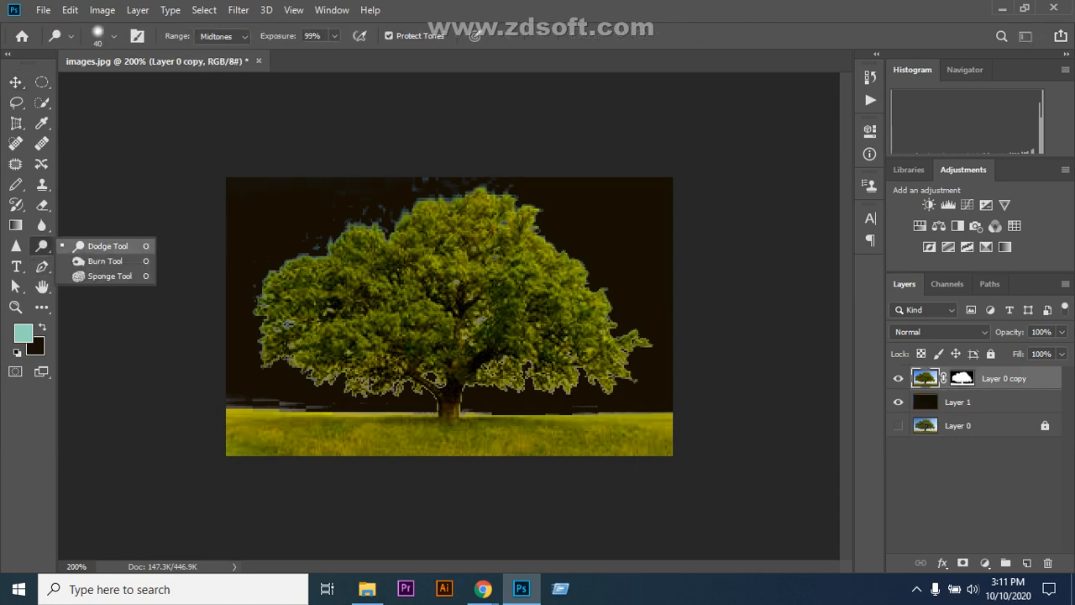
{"action": "left_click", "coordinate": [84, 242]}
{"action": "mouse_move", "coordinate": [363, 227]}
{"action": "left_mouse_down"}
{"action": "mouse_move", "coordinate": [391, 229]}
{"action": "mouse_move", "coordinate": [340, 249]}
{"action": "mouse_move", "coordinate": [335, 265]}
{"action": "mouse_move", "coordinate": [368, 267]}
{"action": "mouse_move", "coordinate": [372, 280]}
{"action": "mouse_move", "coordinate": [430, 210]}
{"action": "mouse_move", "coordinate": [482, 196]}
{"action": "mouse_move", "coordinate": [534, 222]}
{"action": "left_mouse_up"}
{"action": "left_click", "coordinate": [962, 378]}
{"action": "left_click_drag", "start_coordinate": [495, 187], "coordinate": [330, 245]}
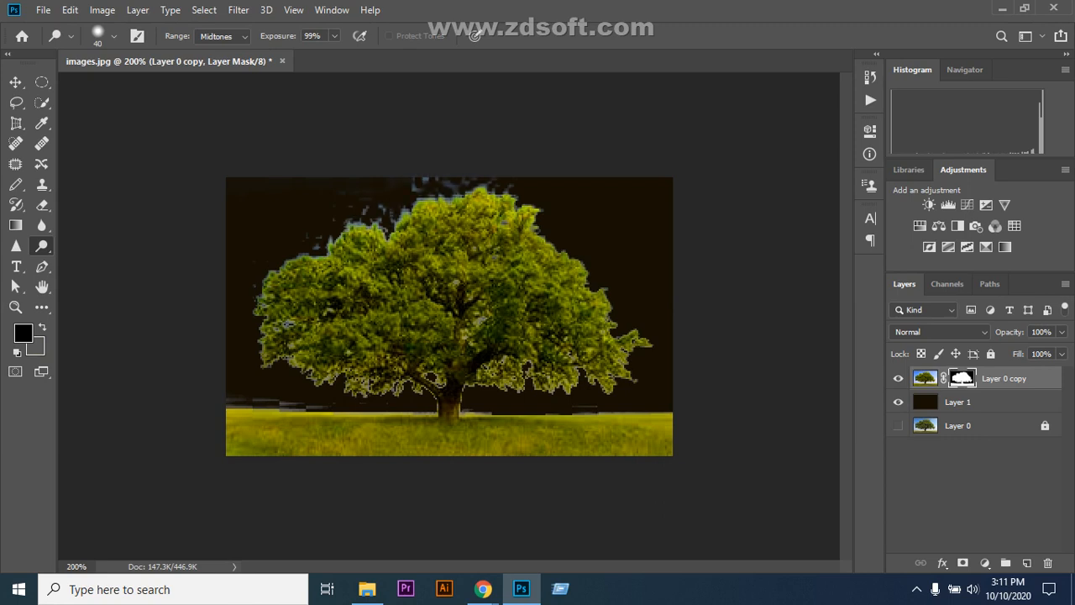
- Dodge the tree crown and grass on Layer 0 copy's image, raising the 40 px brush's hardness to 100%
{"action": "left_click", "coordinate": [925, 378]}
{"action": "mouse_move", "coordinate": [461, 200]}
{"action": "left_mouse_down"}
{"action": "mouse_move", "coordinate": [424, 202]}
{"action": "mouse_move", "coordinate": [339, 255]}
{"action": "left_mouse_up"}
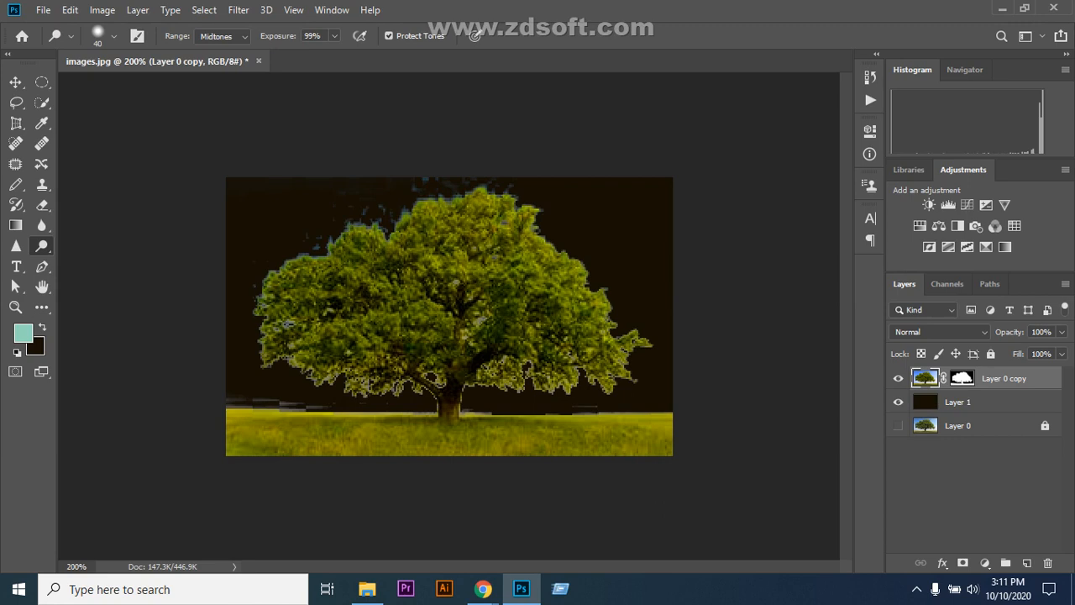
{"action": "left_click", "coordinate": [113, 36]}
{"action": "left_click_drag", "start_coordinate": [120, 124], "coordinate": [188, 124]}
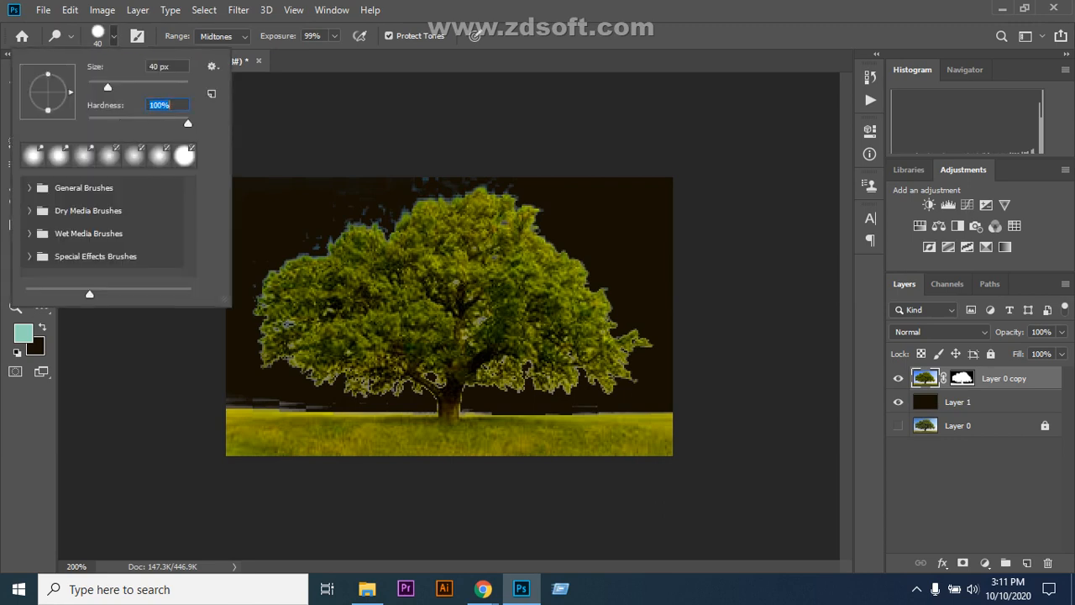
{"action": "left_click_drag", "start_coordinate": [378, 224], "coordinate": [329, 248]}
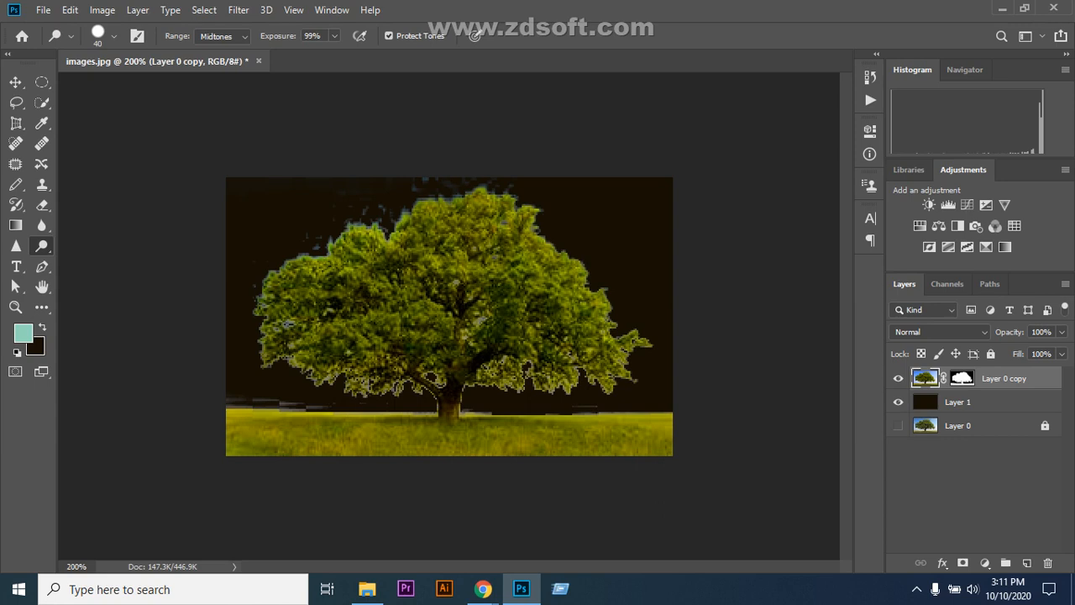
{"action": "mouse_move", "coordinate": [295, 291]}
{"action": "left_mouse_down"}
{"action": "mouse_move", "coordinate": [311, 340]}
{"action": "mouse_move", "coordinate": [370, 382]}
{"action": "mouse_move", "coordinate": [445, 365]}
{"action": "mouse_move", "coordinate": [630, 361]}
{"action": "mouse_move", "coordinate": [598, 326]}
{"action": "mouse_move", "coordinate": [554, 310]}
{"action": "mouse_move", "coordinate": [487, 228]}
{"action": "mouse_move", "coordinate": [437, 222]}
{"action": "mouse_move", "coordinate": [353, 294]}
{"action": "mouse_move", "coordinate": [484, 327]}
{"action": "left_mouse_up"}
{"action": "mouse_move", "coordinate": [504, 432]}
{"action": "left_mouse_down"}
{"action": "mouse_move", "coordinate": [252, 433]}
{"action": "mouse_move", "coordinate": [239, 449]}
{"action": "mouse_move", "coordinate": [664, 435]}
{"action": "left_mouse_up"}
{"action": "left_click_drag", "start_coordinate": [195, 433], "coordinate": [202, 432]}
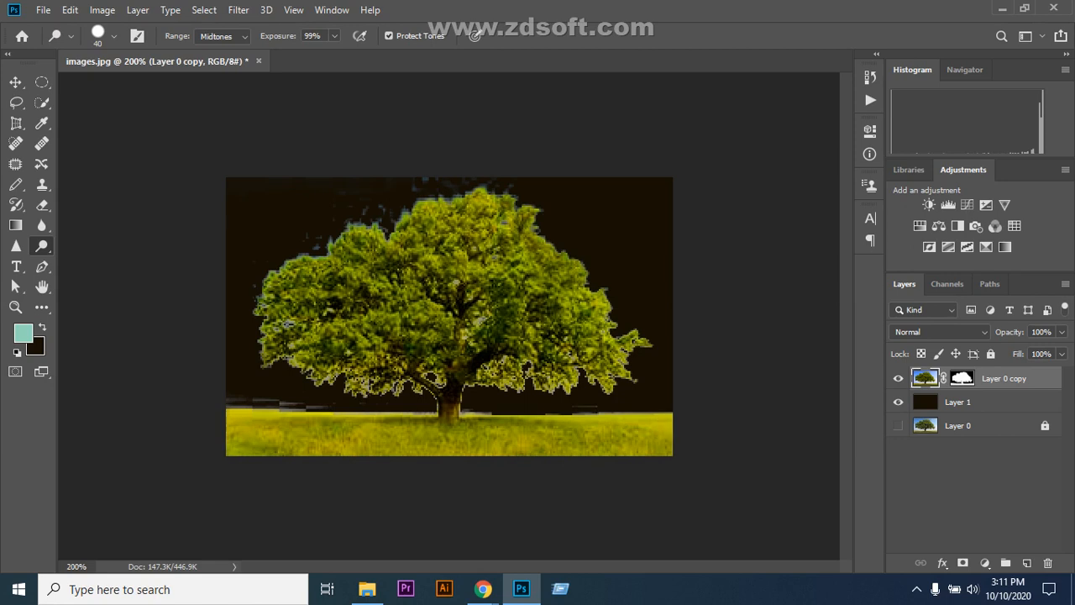
{"action": "left_click", "coordinate": [447, 266]}
- Choose the Blur tool and reduce its brush size to 30 px
{"action": "right_click", "coordinate": [42, 246]}
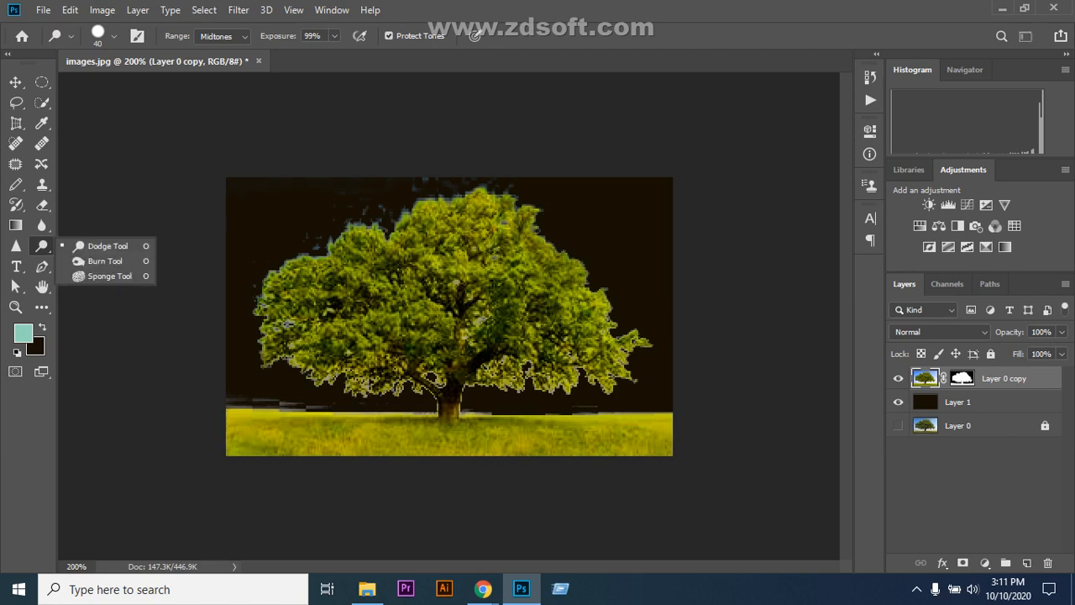
{"action": "left_click", "coordinate": [42, 225]}
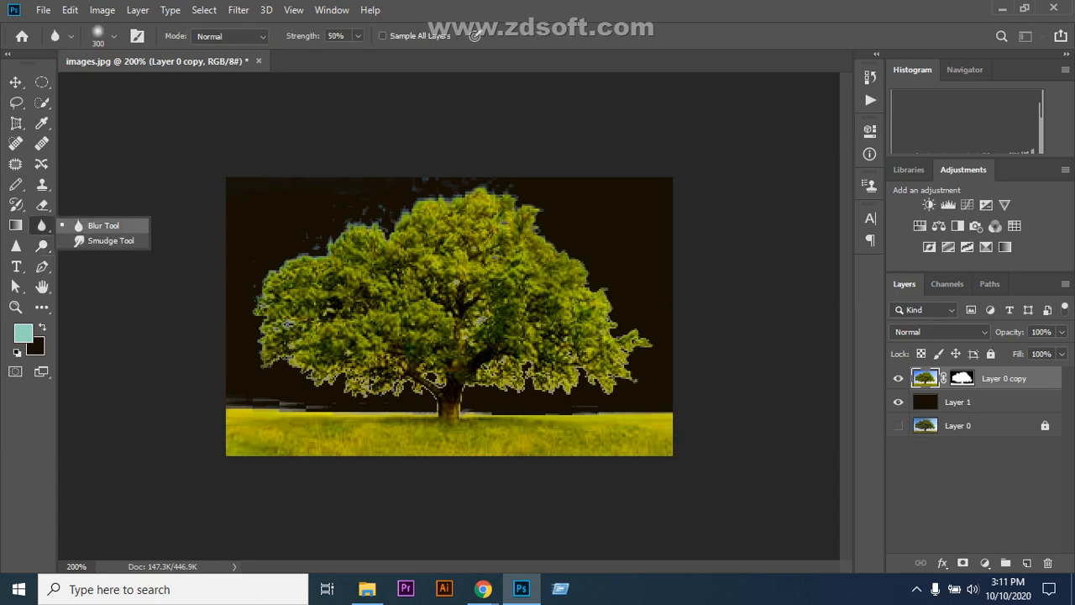
{"action": "left_click", "coordinate": [103, 225]}
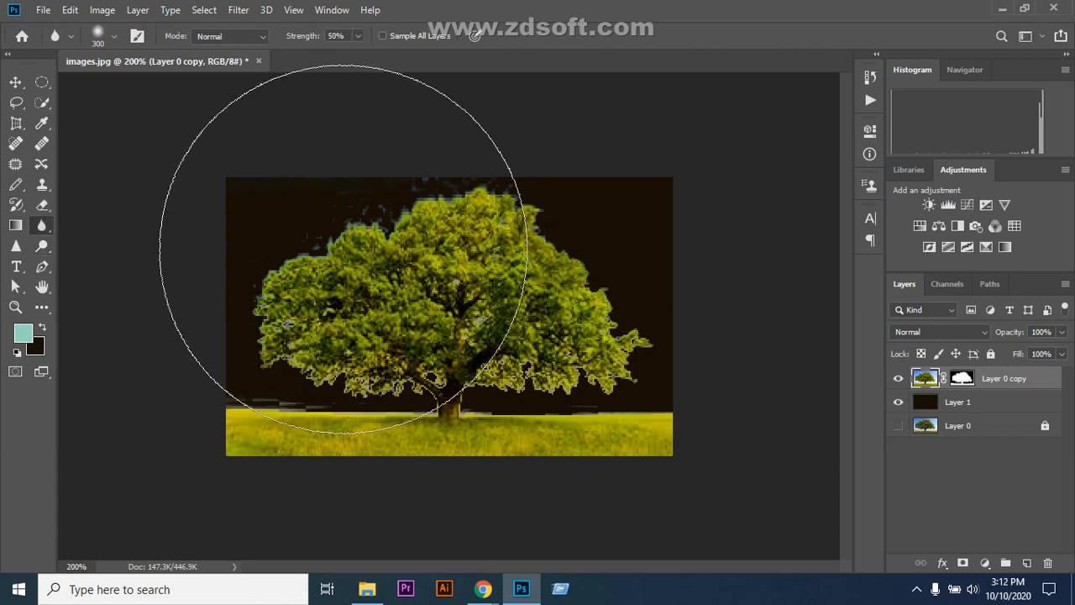
{"action": "key", "text": "bracketright"}
{"action": "key", "text": "bracketright"}
{"action": "key", "text": "bracketleft"}
{"action": "key", "text": "bracketleft"}
{"action": "key", "text": "bracketleft"}
{"action": "key", "text": "bracketleft"}
{"action": "key", "text": "bracketleft"}
{"action": "key", "text": "bracketleft"}
{"action": "key", "text": "bracketleft"}
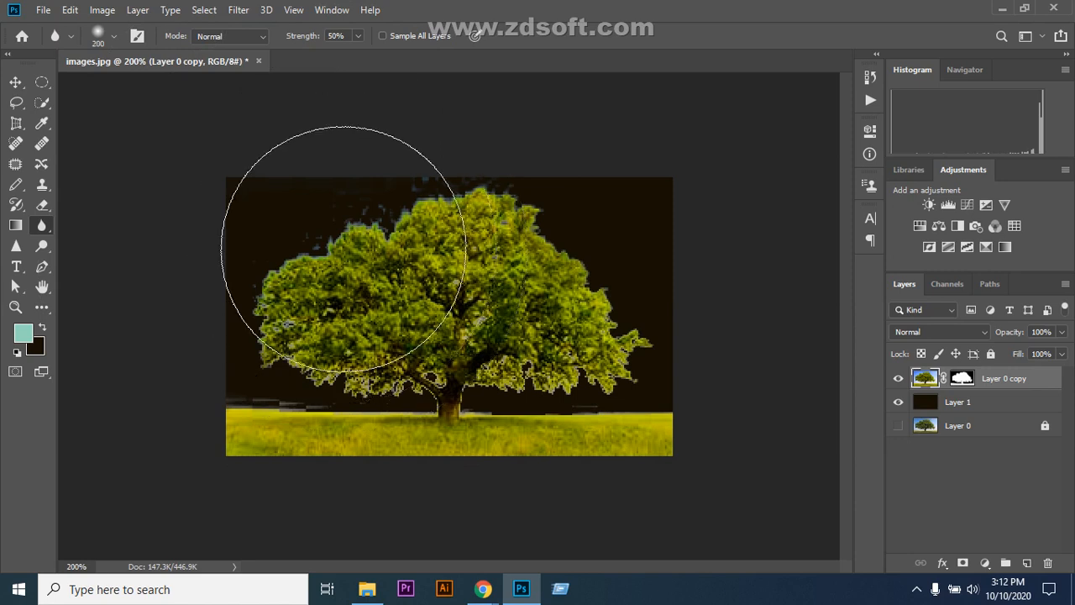
{"action": "key", "text": "bracketleft"}
{"action": "key", "text": "bracketleft"}
{"action": "key", "text": "bracketleft"}
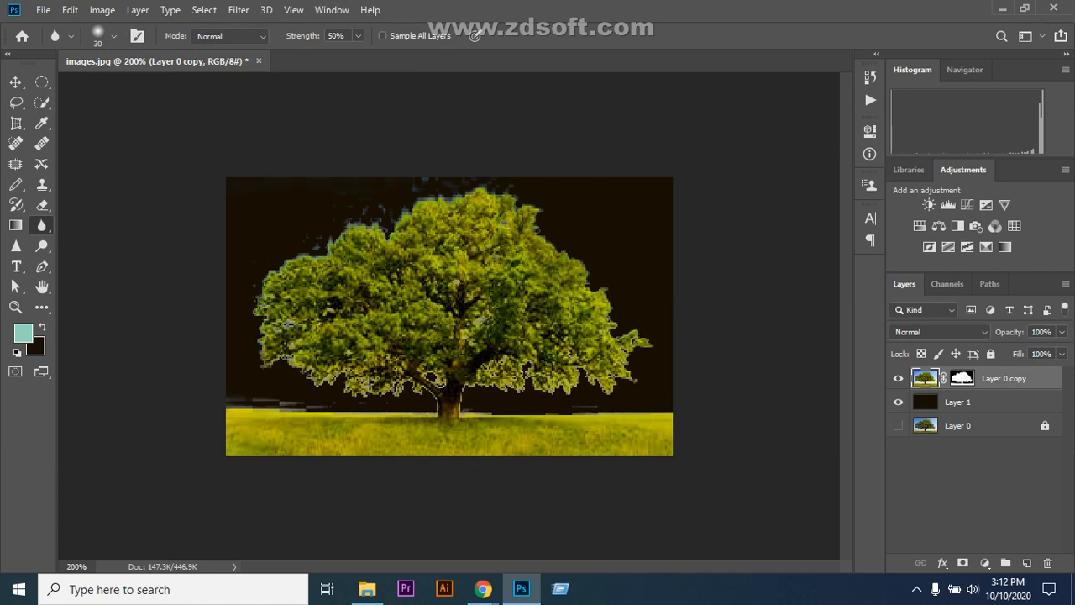
- Set the foreground color to near-black 040404
{"action": "left_click", "coordinate": [24, 333]}
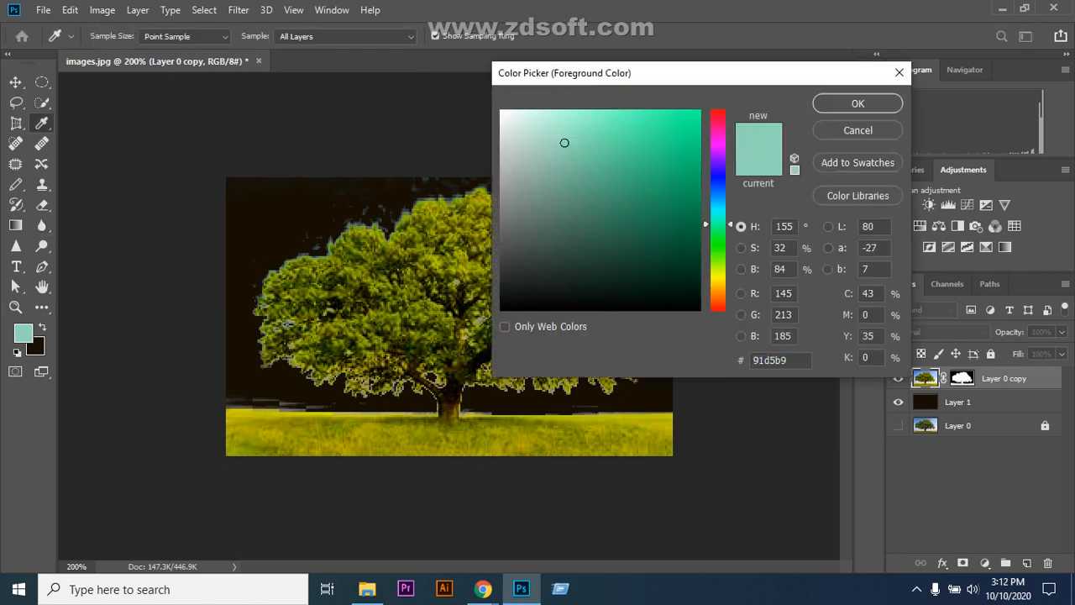
{"action": "left_click", "coordinate": [505, 308]}
{"action": "left_click", "coordinate": [858, 102]}
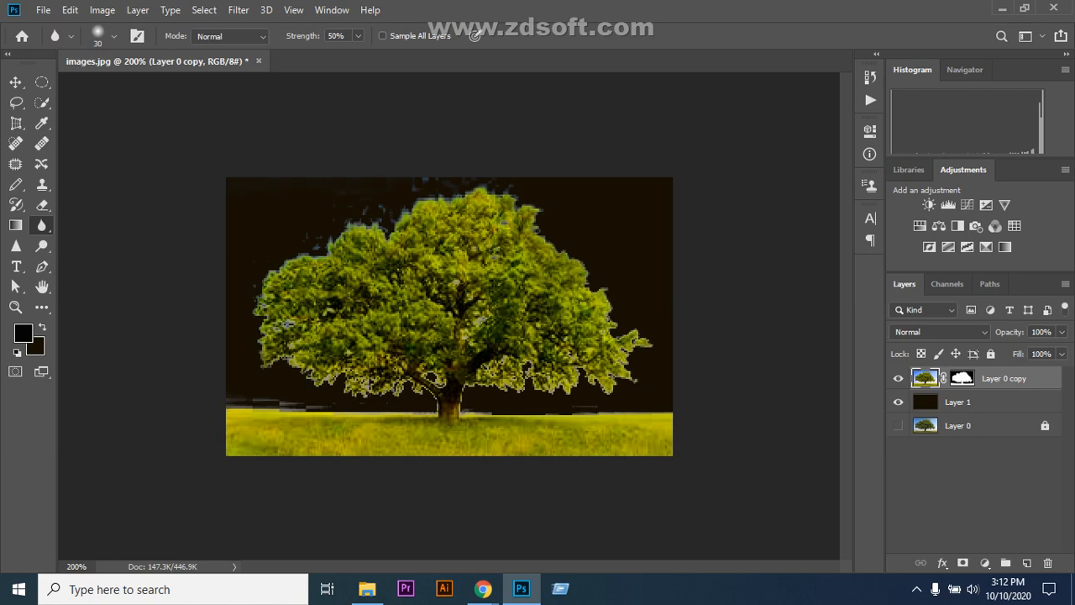
- Set the foreground color to a very light, near-white gray
{"action": "left_click", "coordinate": [23, 334]}
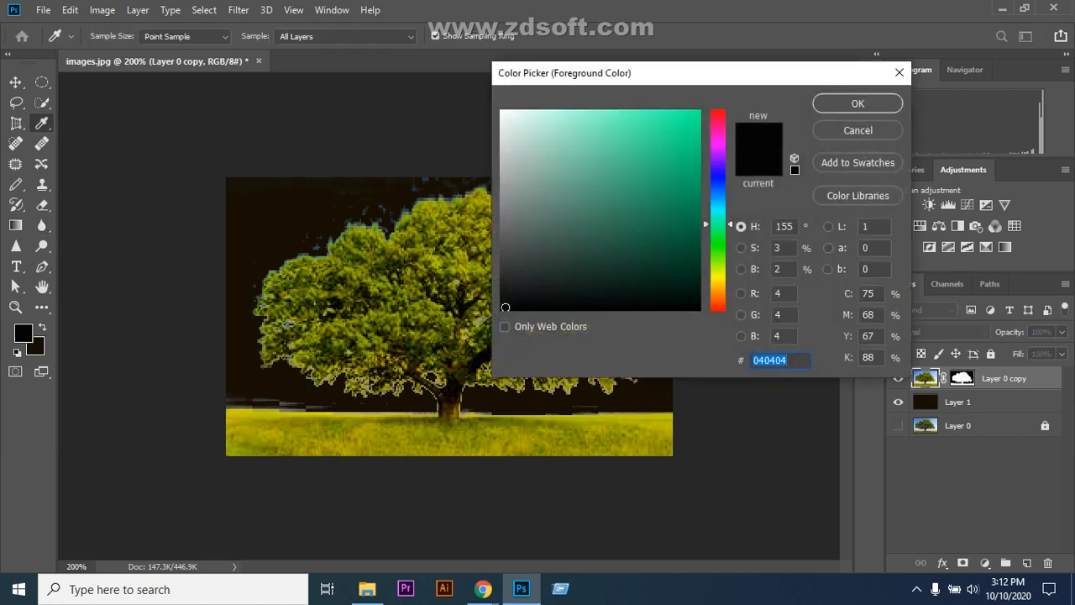
{"action": "left_click", "coordinate": [511, 122]}
{"action": "left_click", "coordinate": [858, 103]}
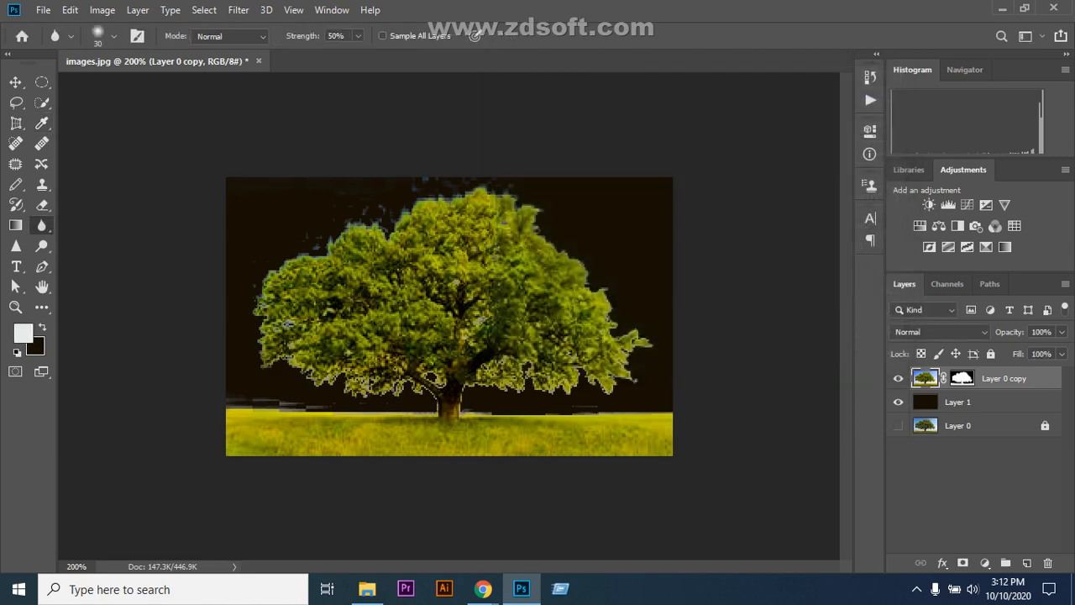
{"action": "key", "text": "alt+BackSpace"}
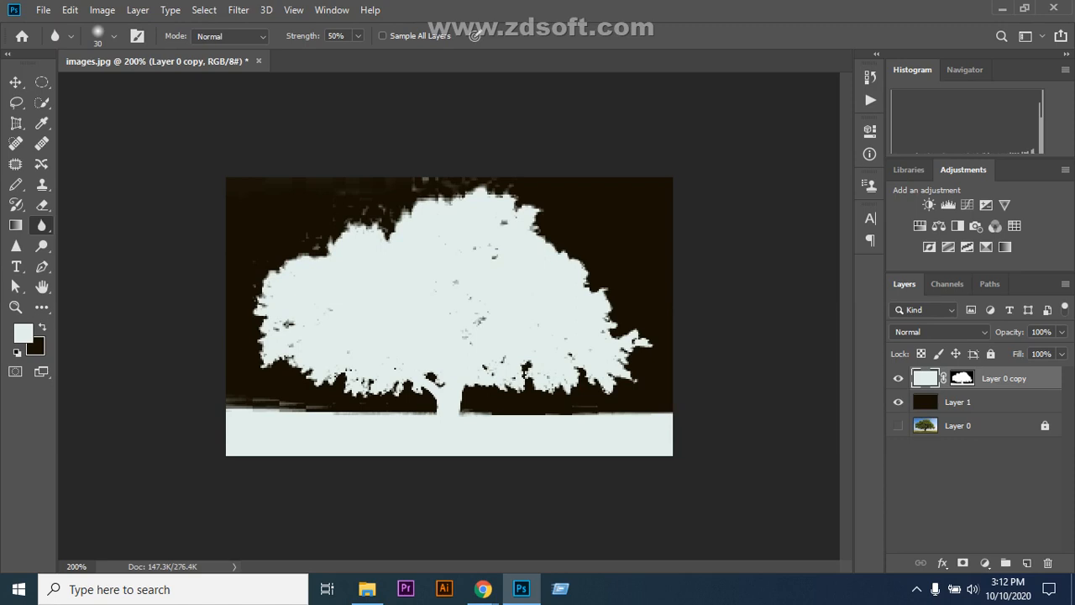
{"action": "left_click", "coordinate": [962, 378]}
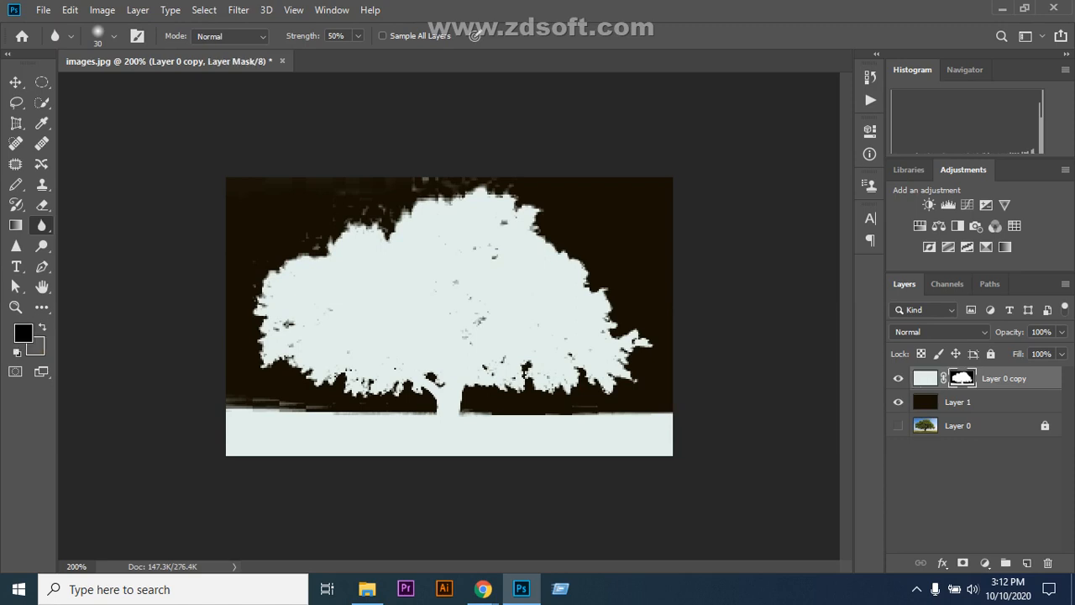
{"action": "left_click", "coordinate": [925, 378]}
{"action": "key", "text": "ctrl+z"}
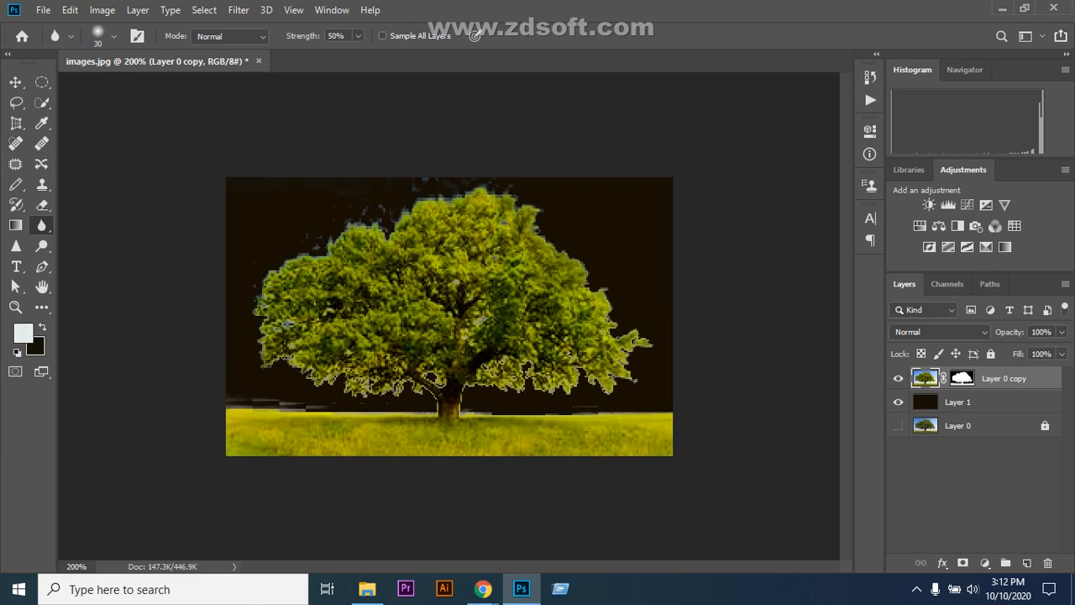
- Set the foreground color to the very pale mint effbf6 and fill Layer 1 with it as a light backdrop for the tree
{"action": "left_click", "coordinate": [958, 403]}
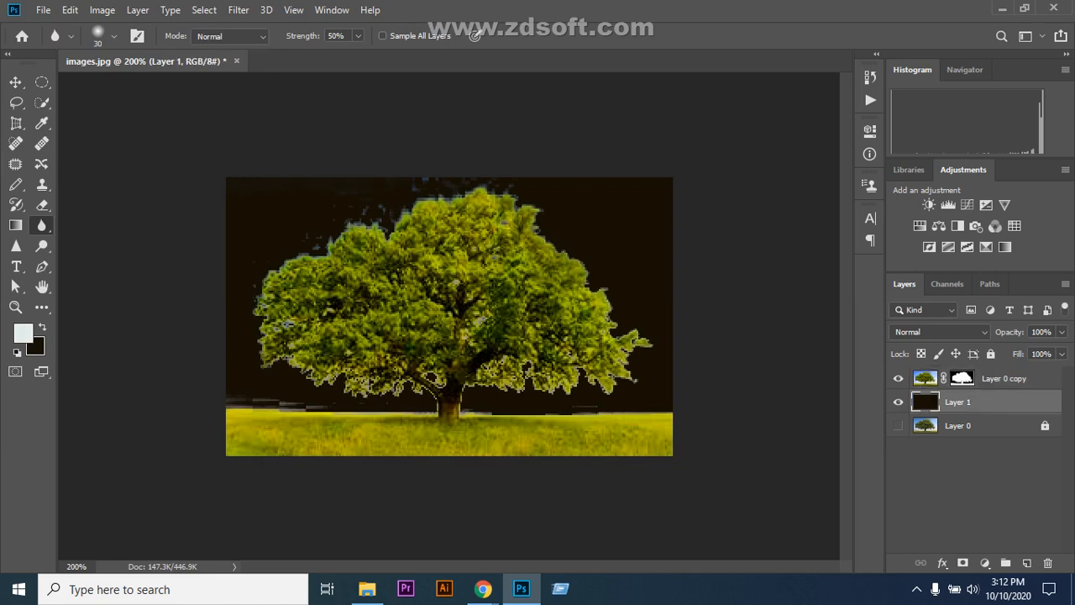
{"action": "left_click", "coordinate": [24, 334]}
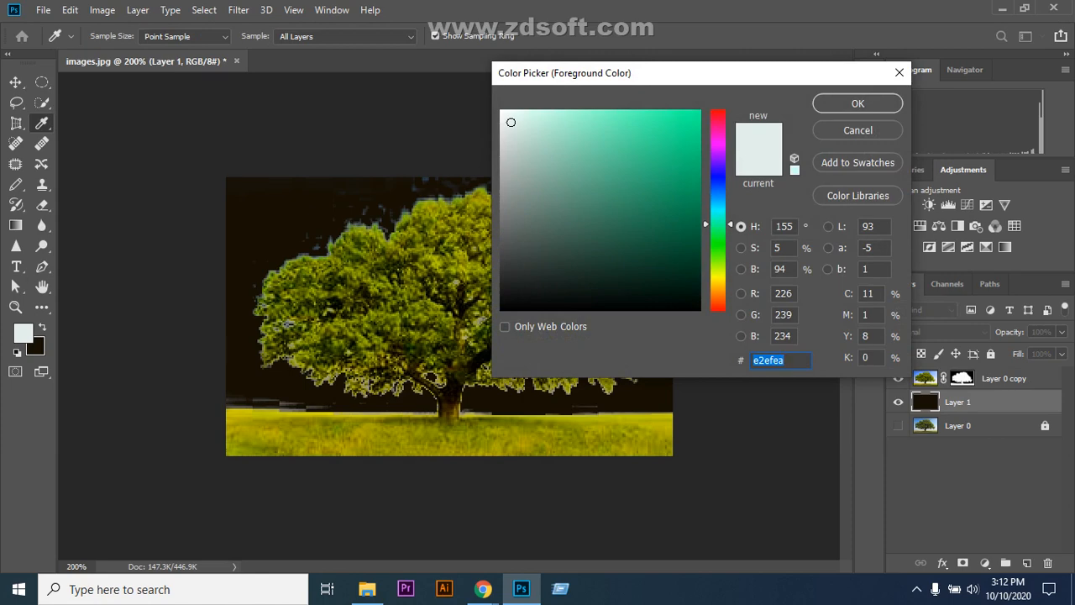
{"action": "left_click", "coordinate": [509, 113]}
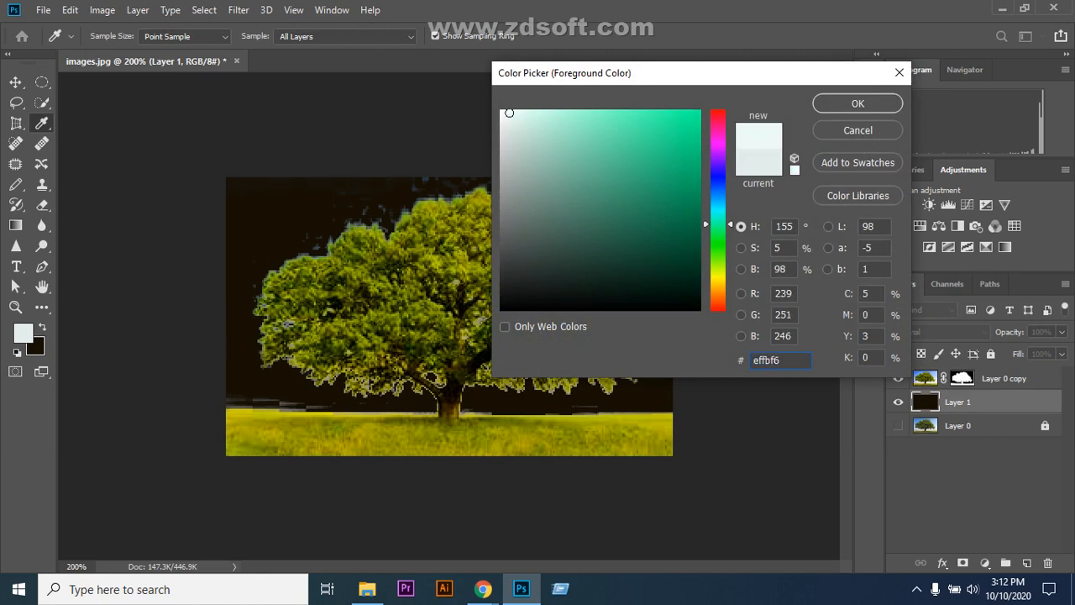
{"action": "left_click", "coordinate": [858, 103]}
{"action": "key", "text": "r"}
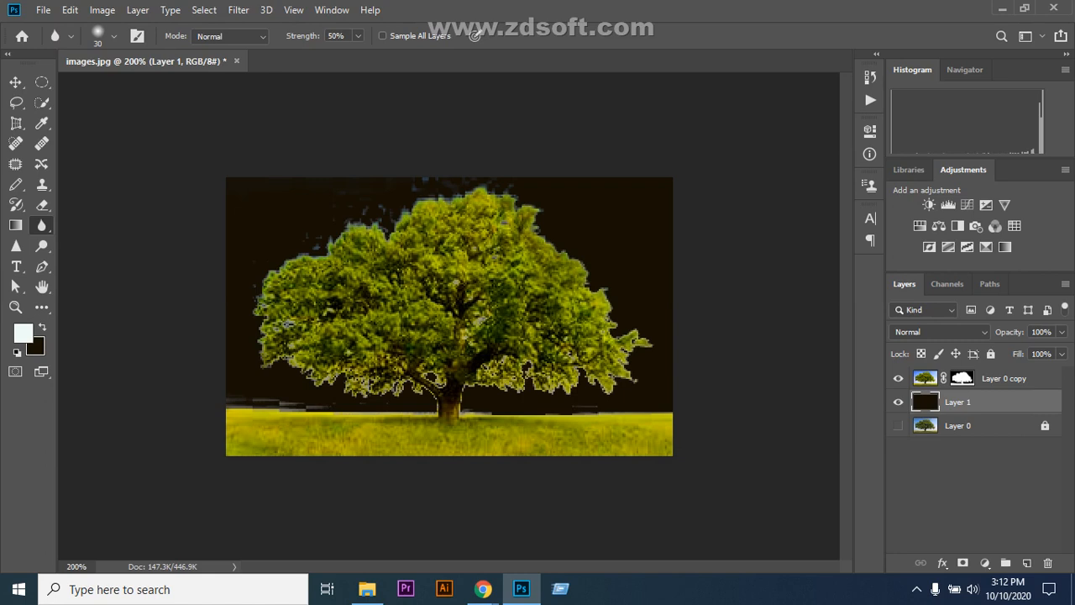
{"action": "key", "text": "alt+BackSpace"}
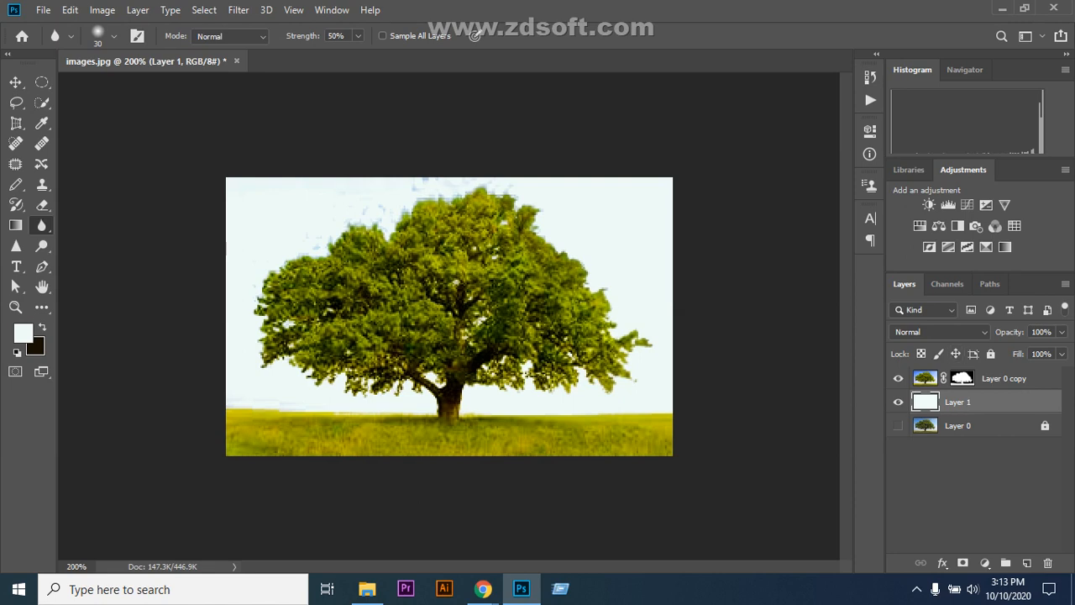
- Delete Layer 0 copy and Layer 1, and show the original tree photo on Layer 0
{"action": "left_click_drag", "start_coordinate": [999, 378], "coordinate": [1048, 563]}
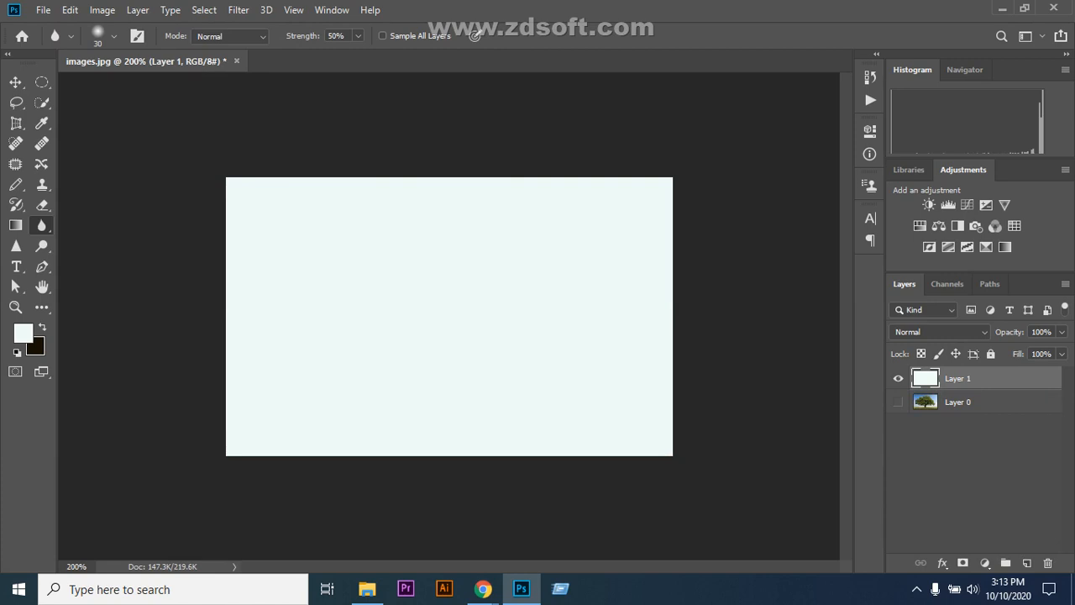
{"action": "left_click_drag", "start_coordinate": [1000, 378], "coordinate": [1047, 563]}
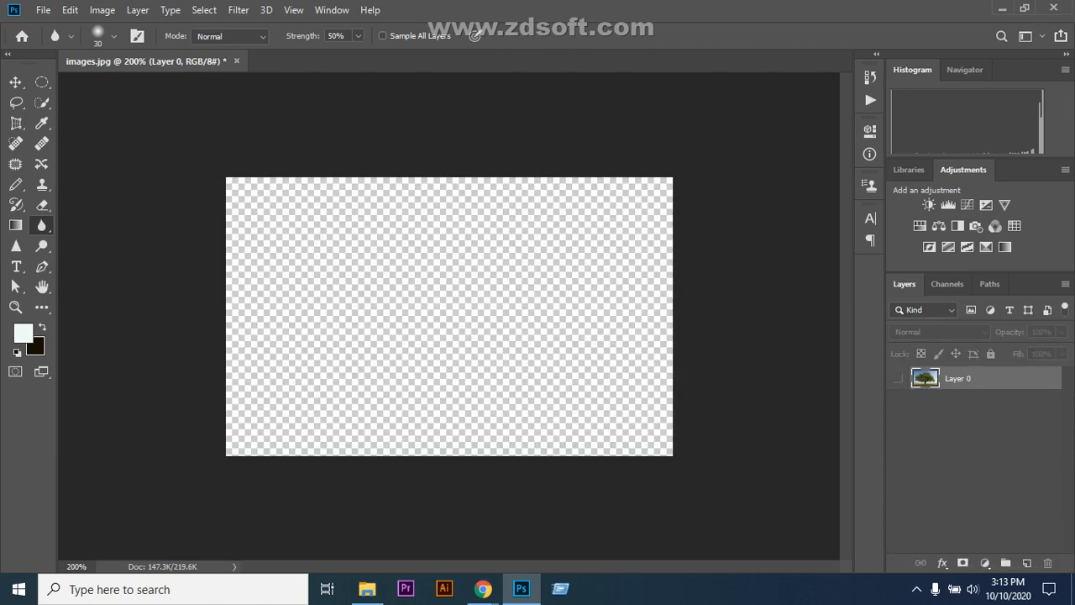
{"action": "left_click", "coordinate": [898, 378]}
- Place the italichome-waxed-reusable-canvas-shopping-bag image from Downloads as an embedded object and delete the tree layer, Layer 0
{"action": "left_click", "coordinate": [43, 10]}
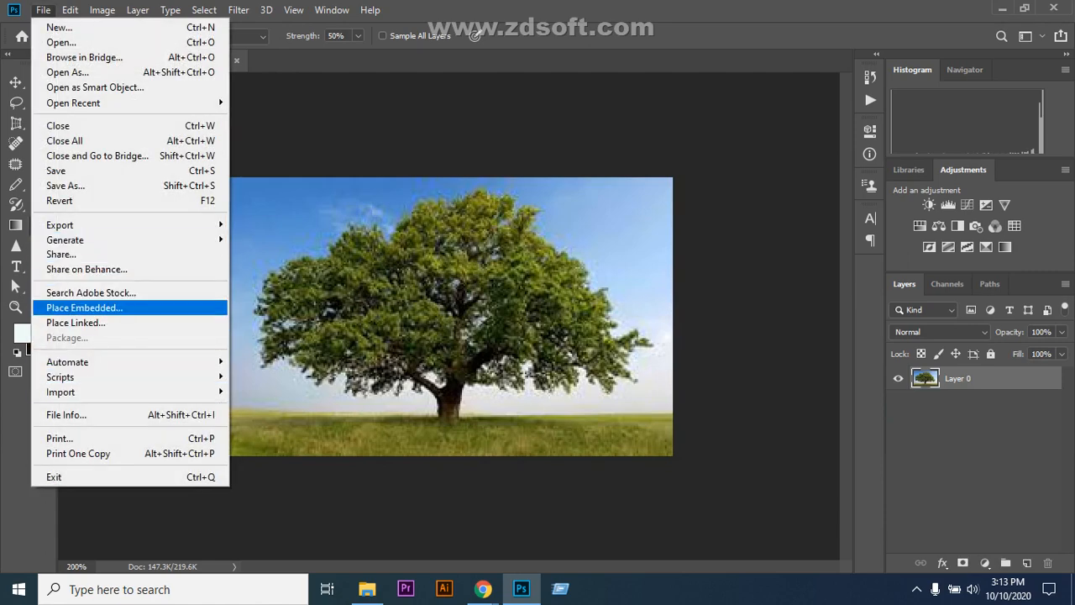
{"action": "left_click", "coordinate": [84, 307]}
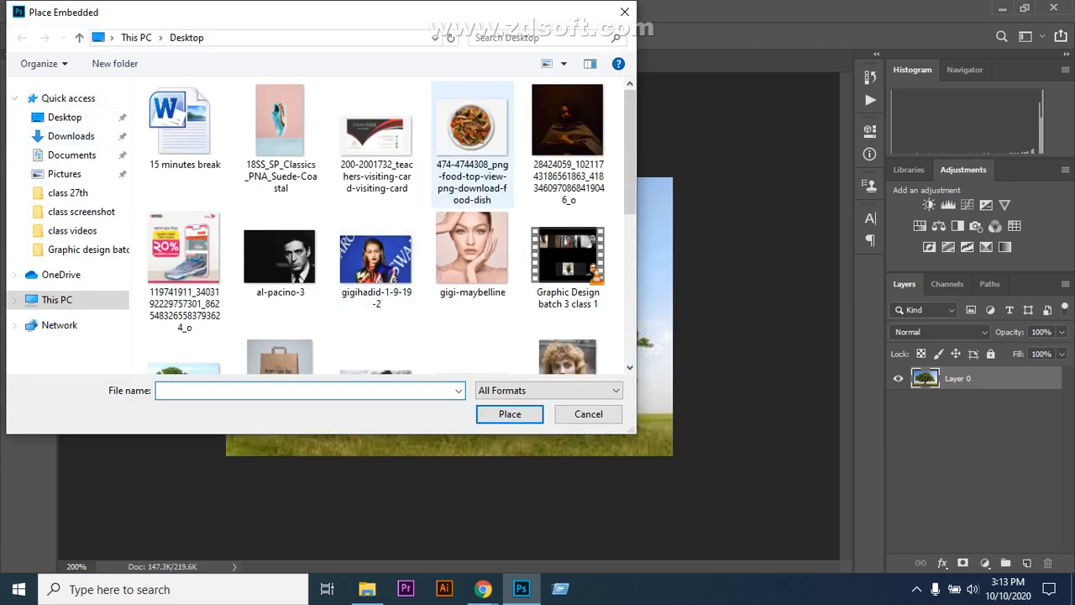
{"action": "left_click", "coordinate": [72, 136]}
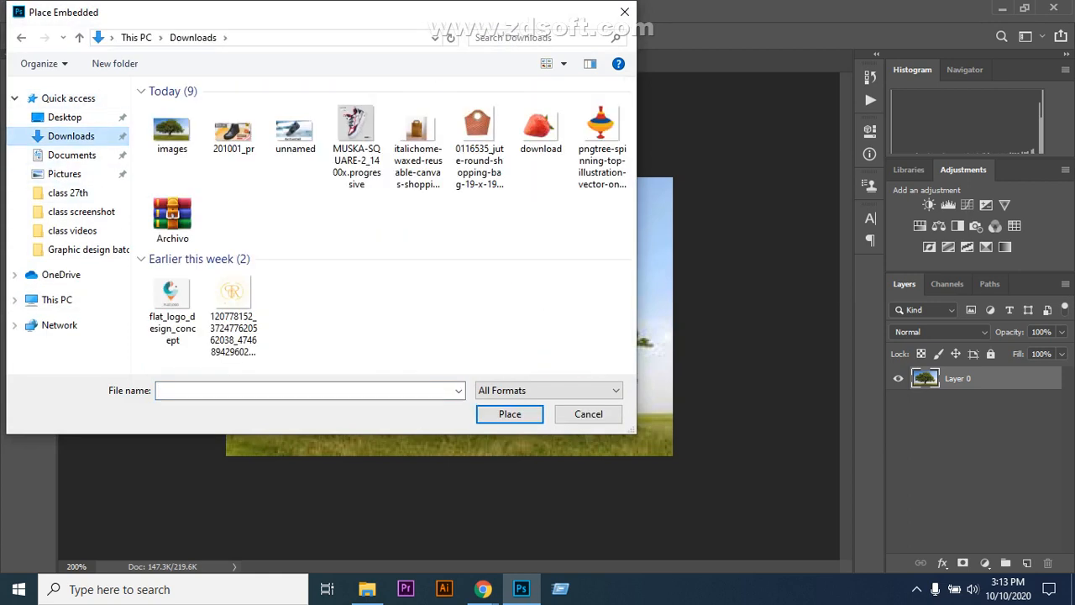
{"action": "left_click", "coordinate": [417, 148]}
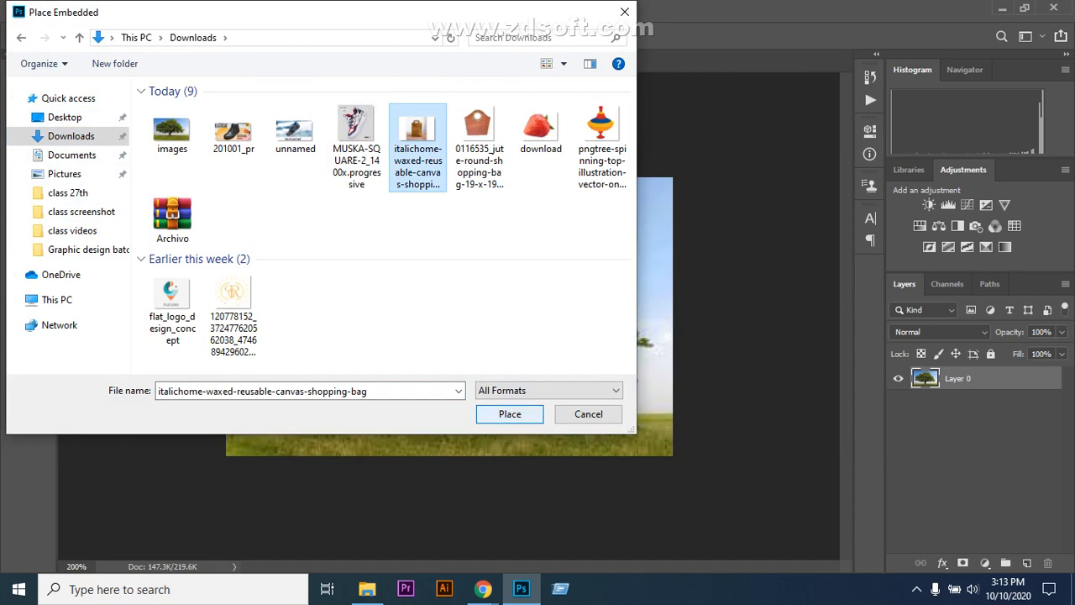
{"action": "left_click", "coordinate": [509, 414]}
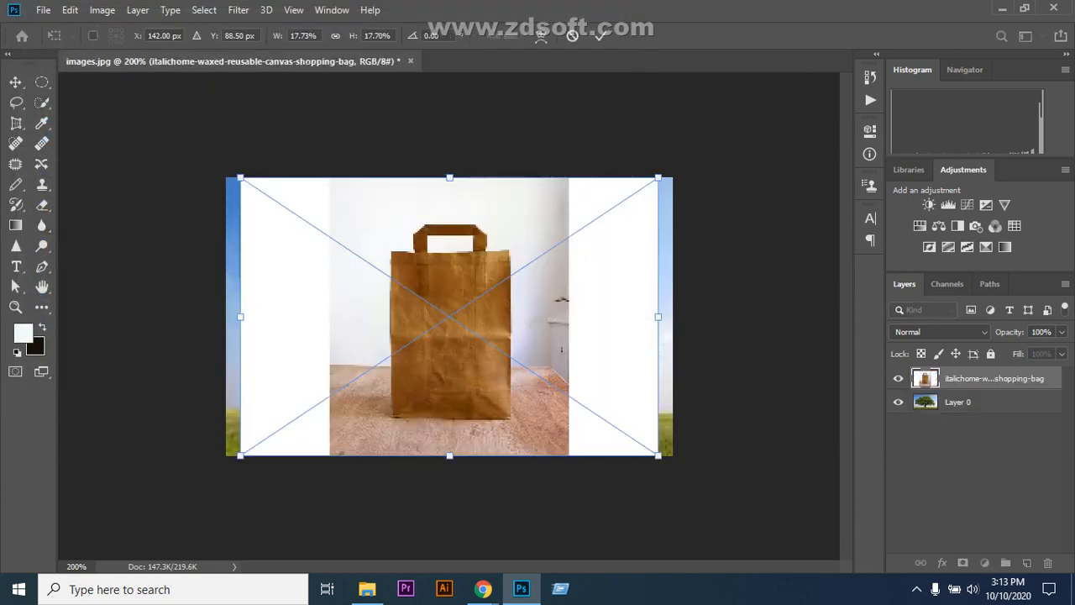
{"action": "left_click_drag", "start_coordinate": [958, 402], "coordinate": [1048, 563]}
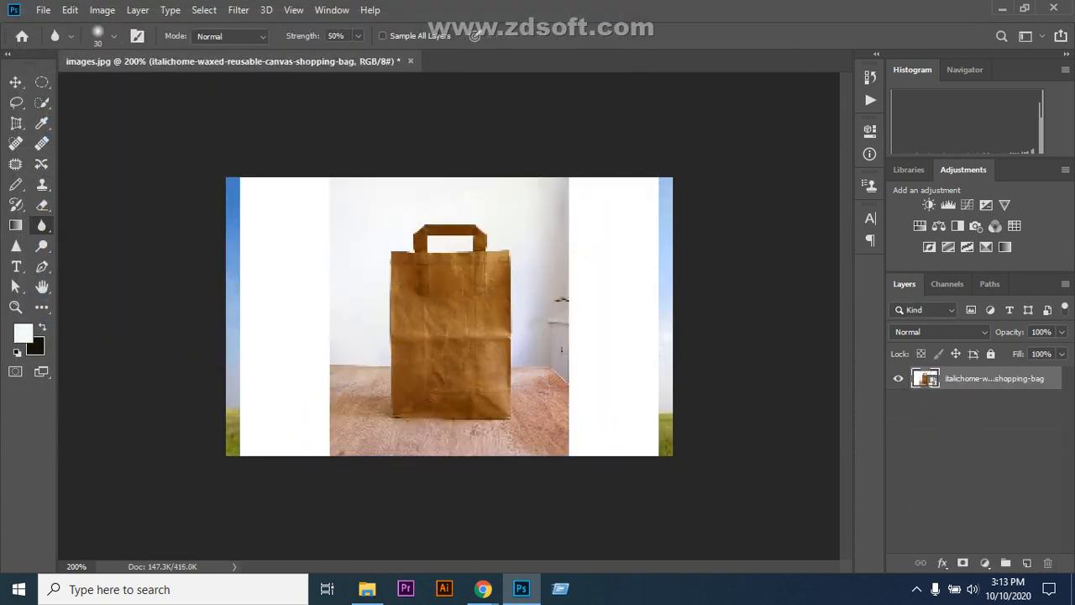
- Open the shopping bag image in its own document and close images.jpg without saving
{"action": "right_click", "coordinate": [925, 379]}
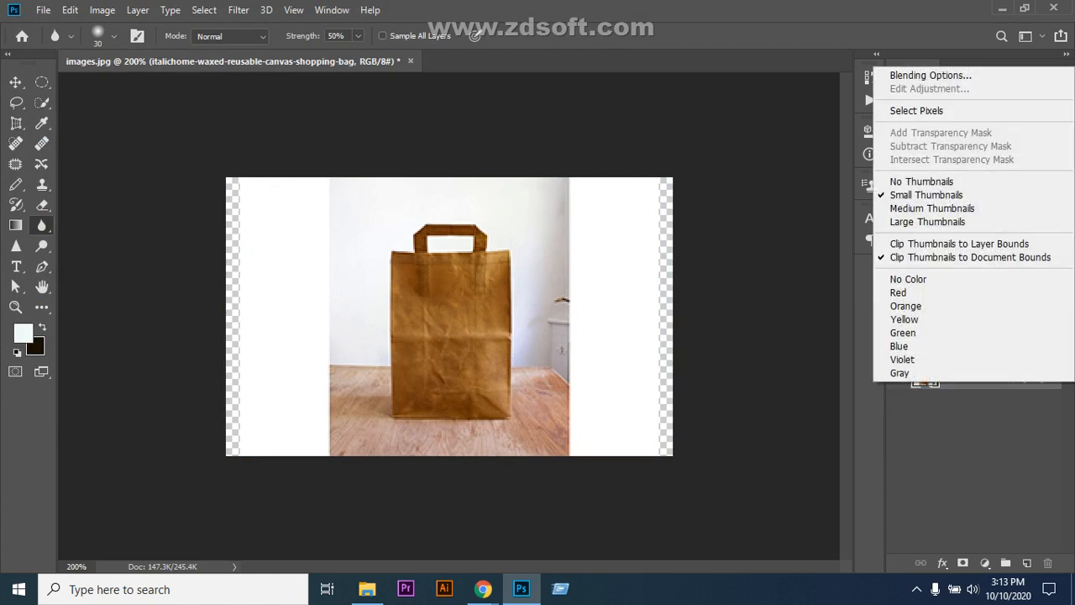
{"action": "key", "text": "Escape"}
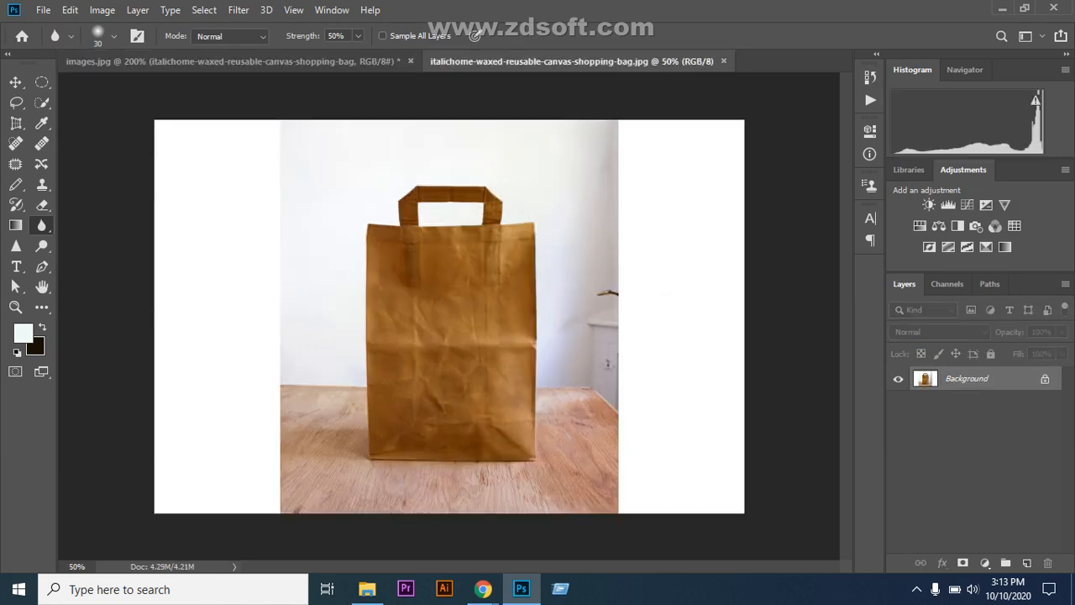
{"action": "left_click", "coordinate": [411, 61]}
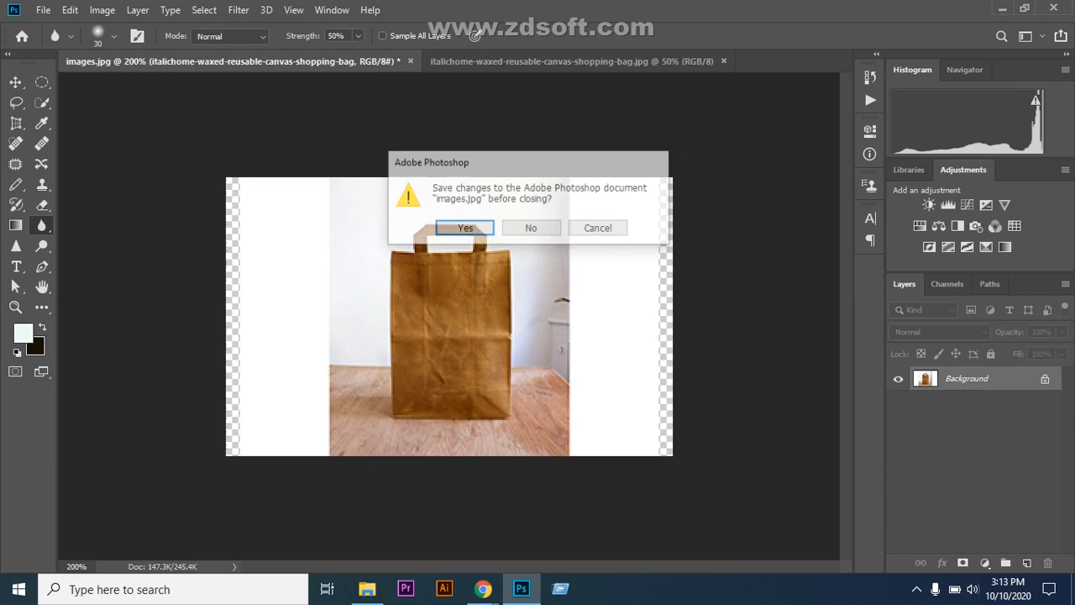
{"action": "left_click", "coordinate": [533, 229]}
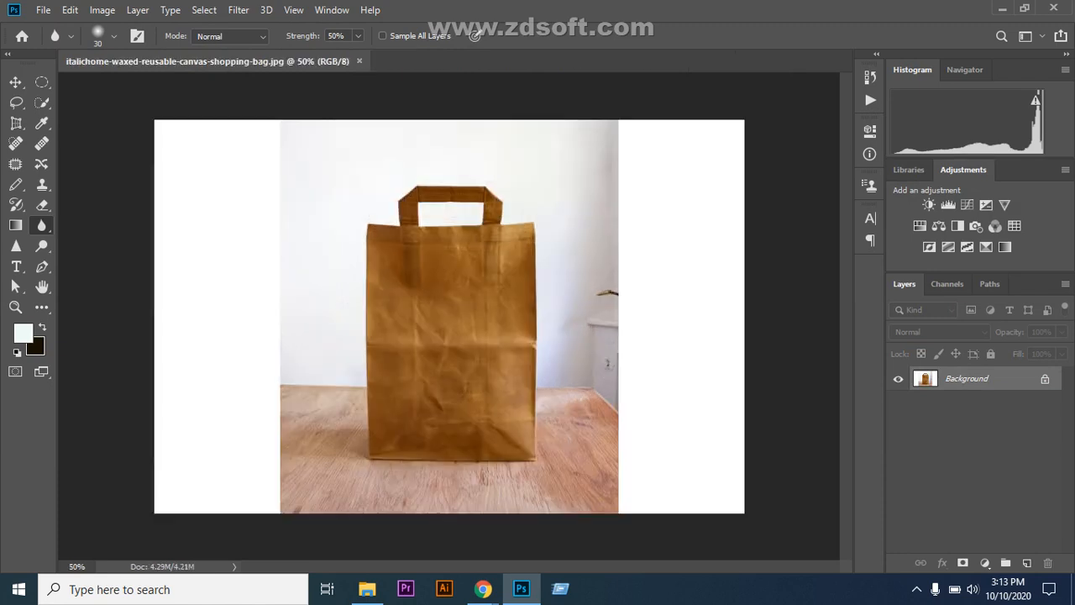
- Unlock the shopping bag photo's Background layer and choose the Move tool
{"action": "left_click", "coordinate": [1045, 379]}
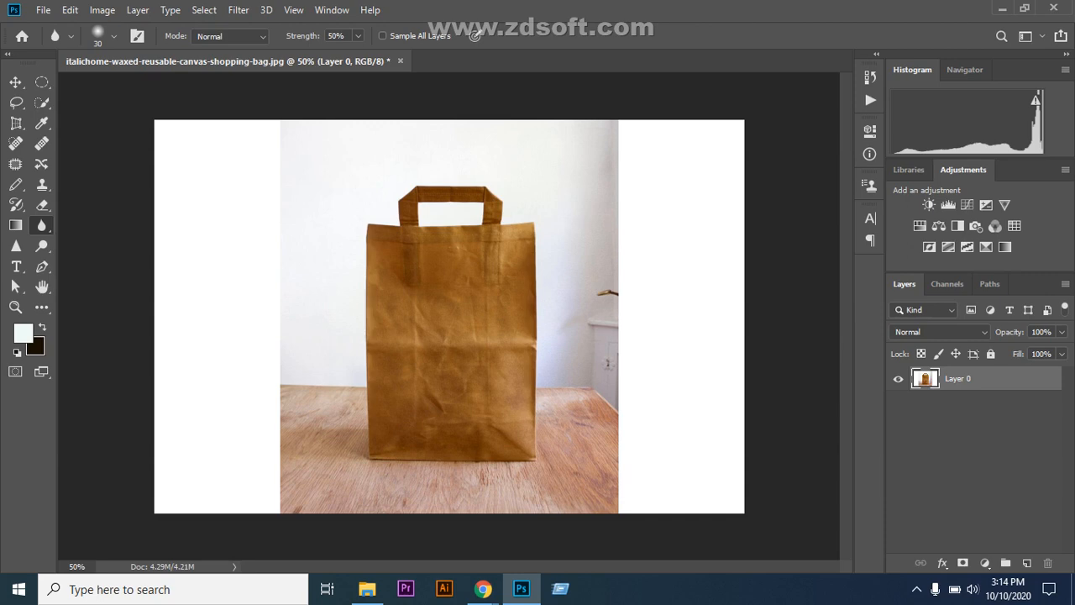
{"action": "left_click", "coordinate": [916, 589]}
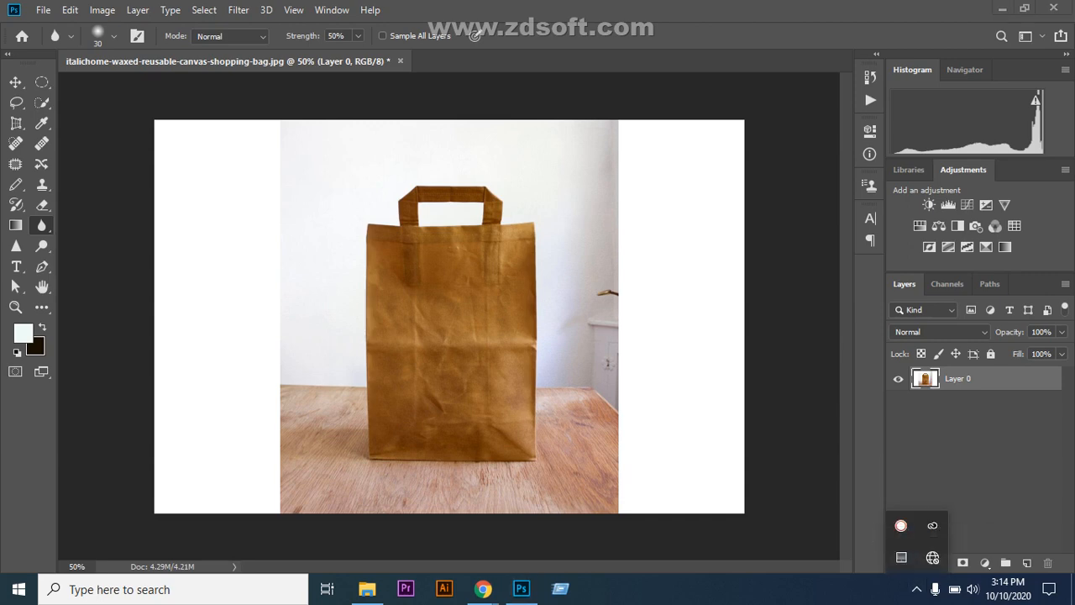
{"action": "left_click", "coordinate": [901, 526]}
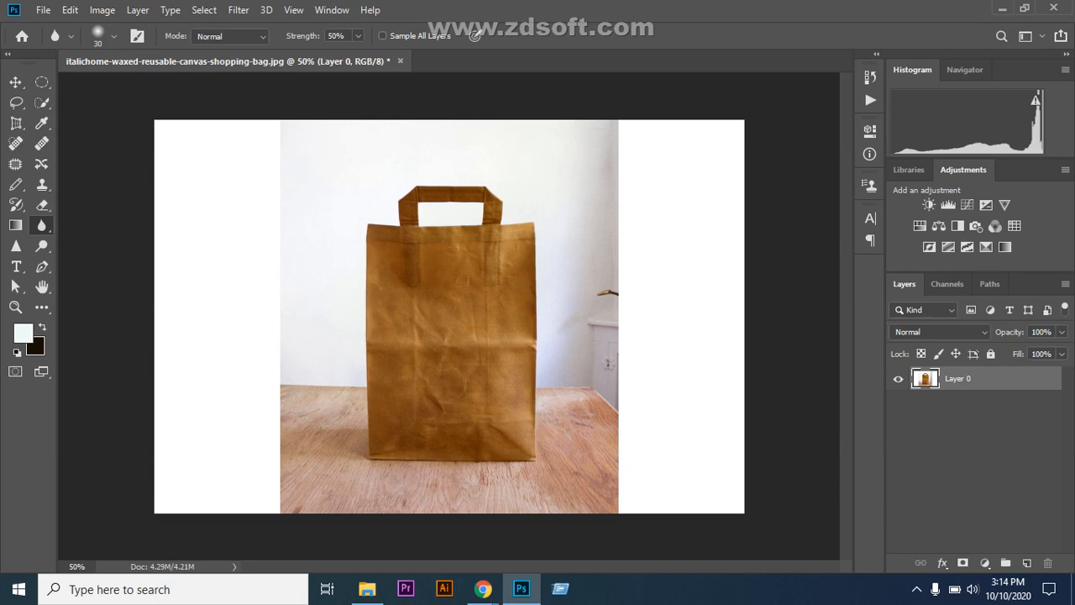
{"action": "key", "text": "v"}
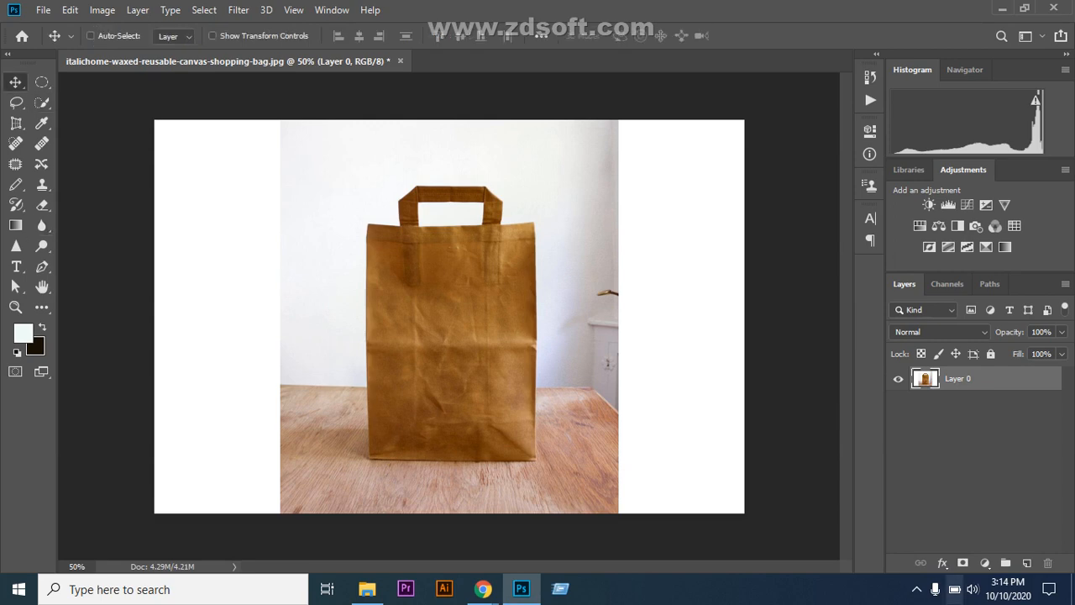